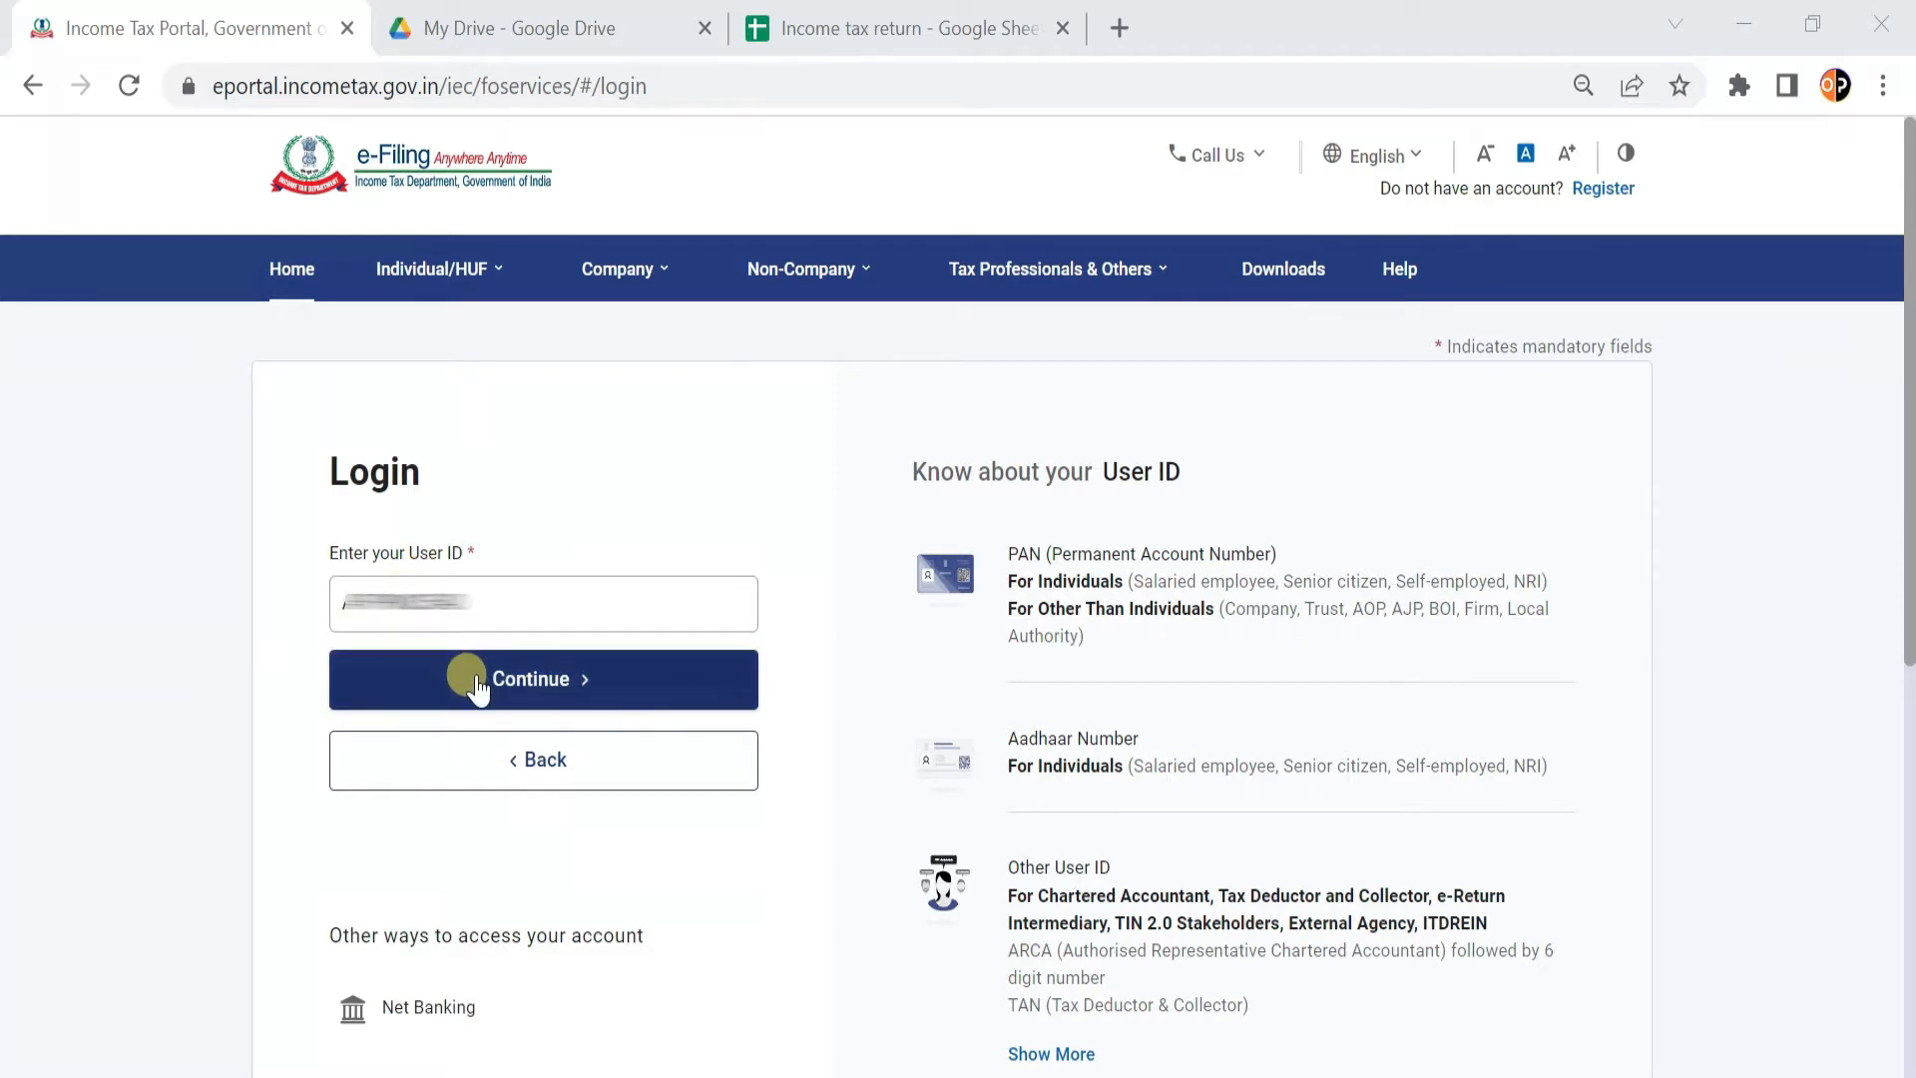
# Log in to the e-Filing account by submitting the user ID, confirming the secure access message and entering the account password.
pyautogui.click(479, 686)
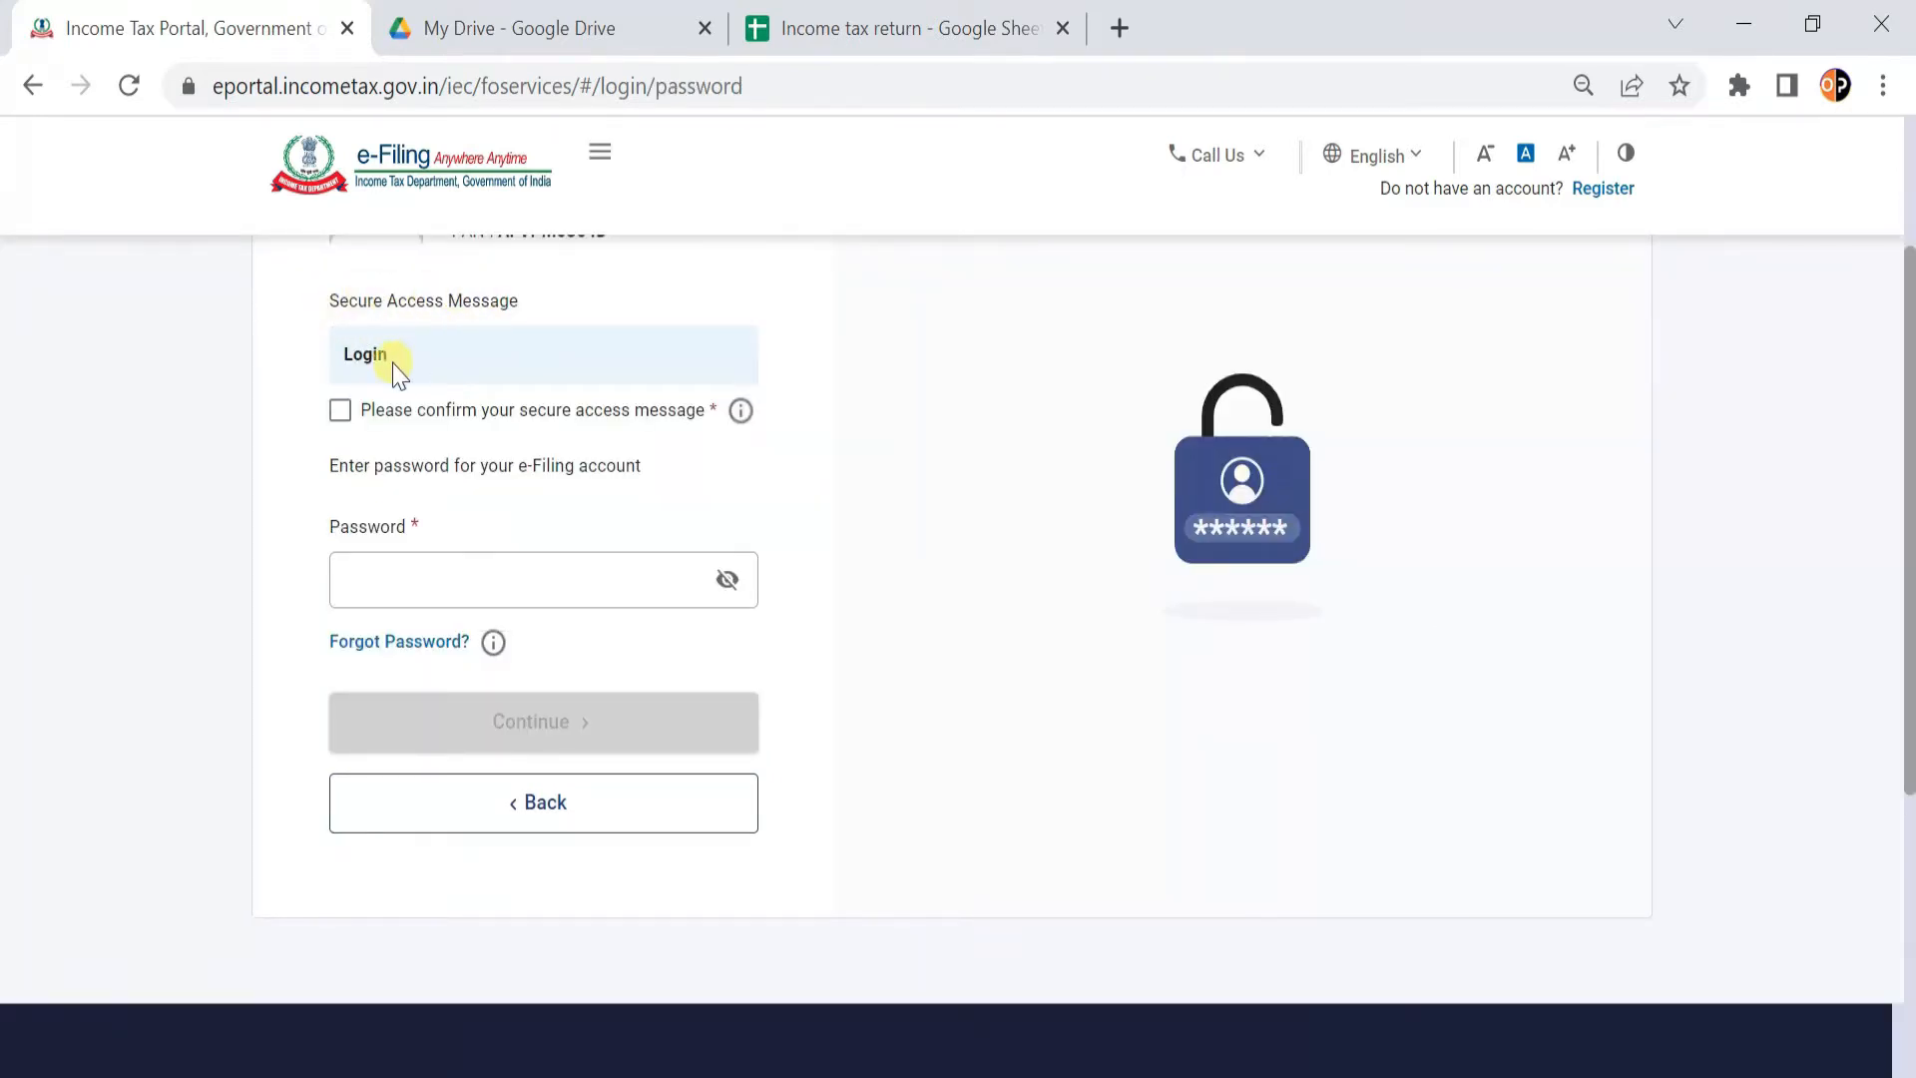
pyautogui.click(340, 410)
pyautogui.click(363, 576)
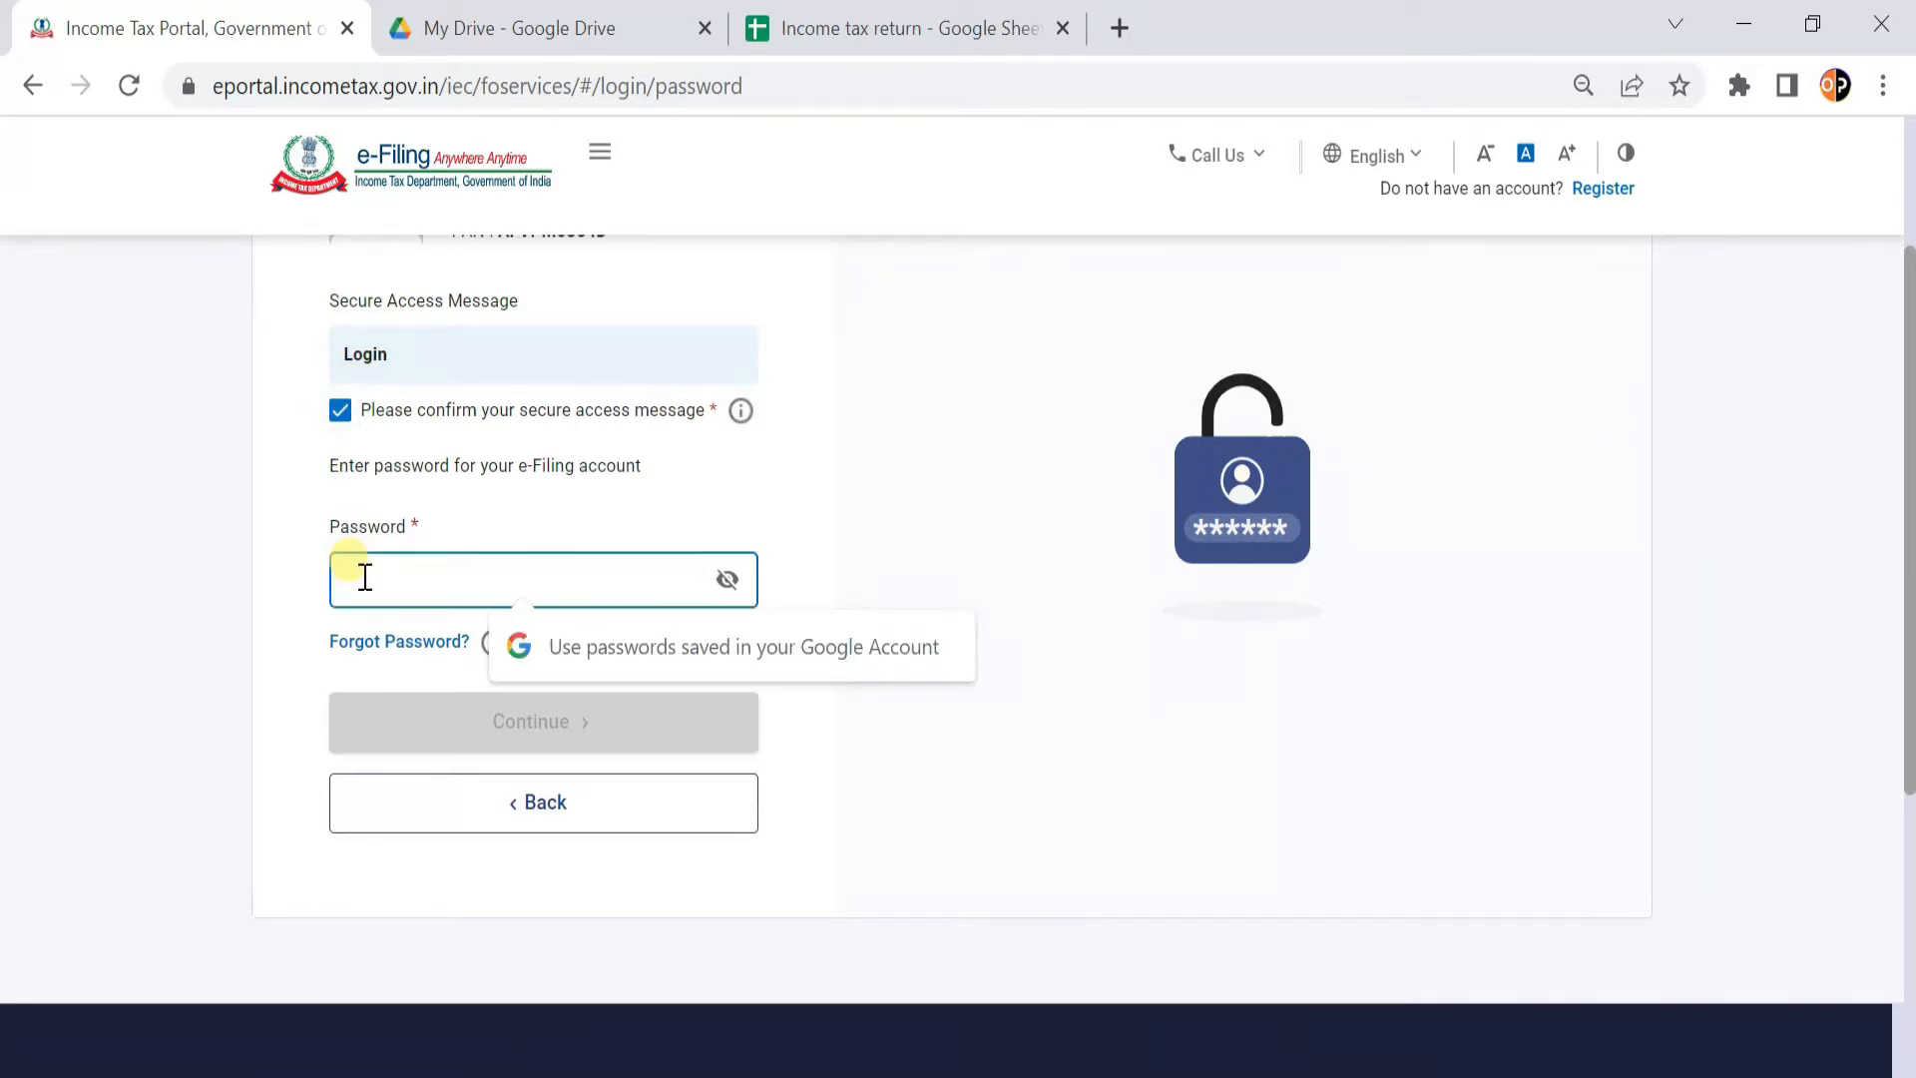
pyautogui.hotkey('ctrl', 'v')
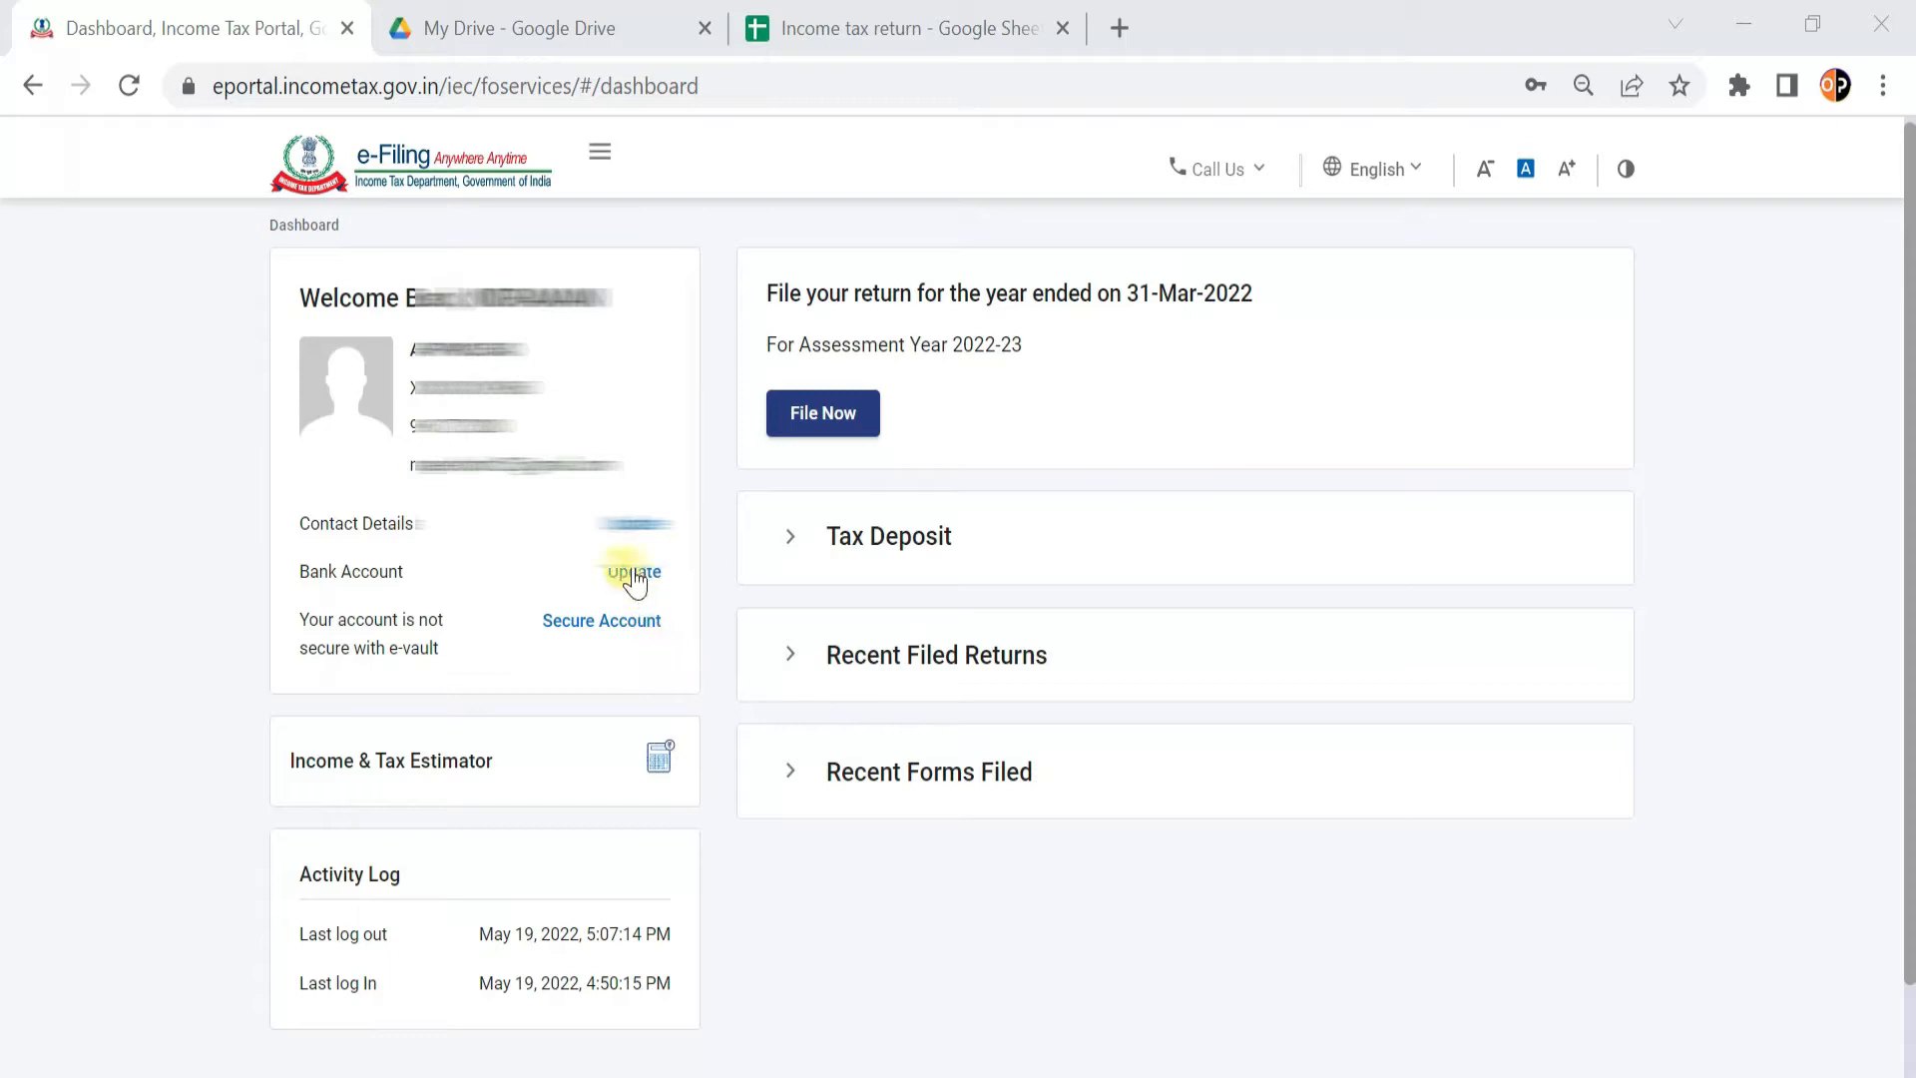
# Open the bank account details from the dashboard and check which account is nominated for refund.
pyautogui.click(635, 574)
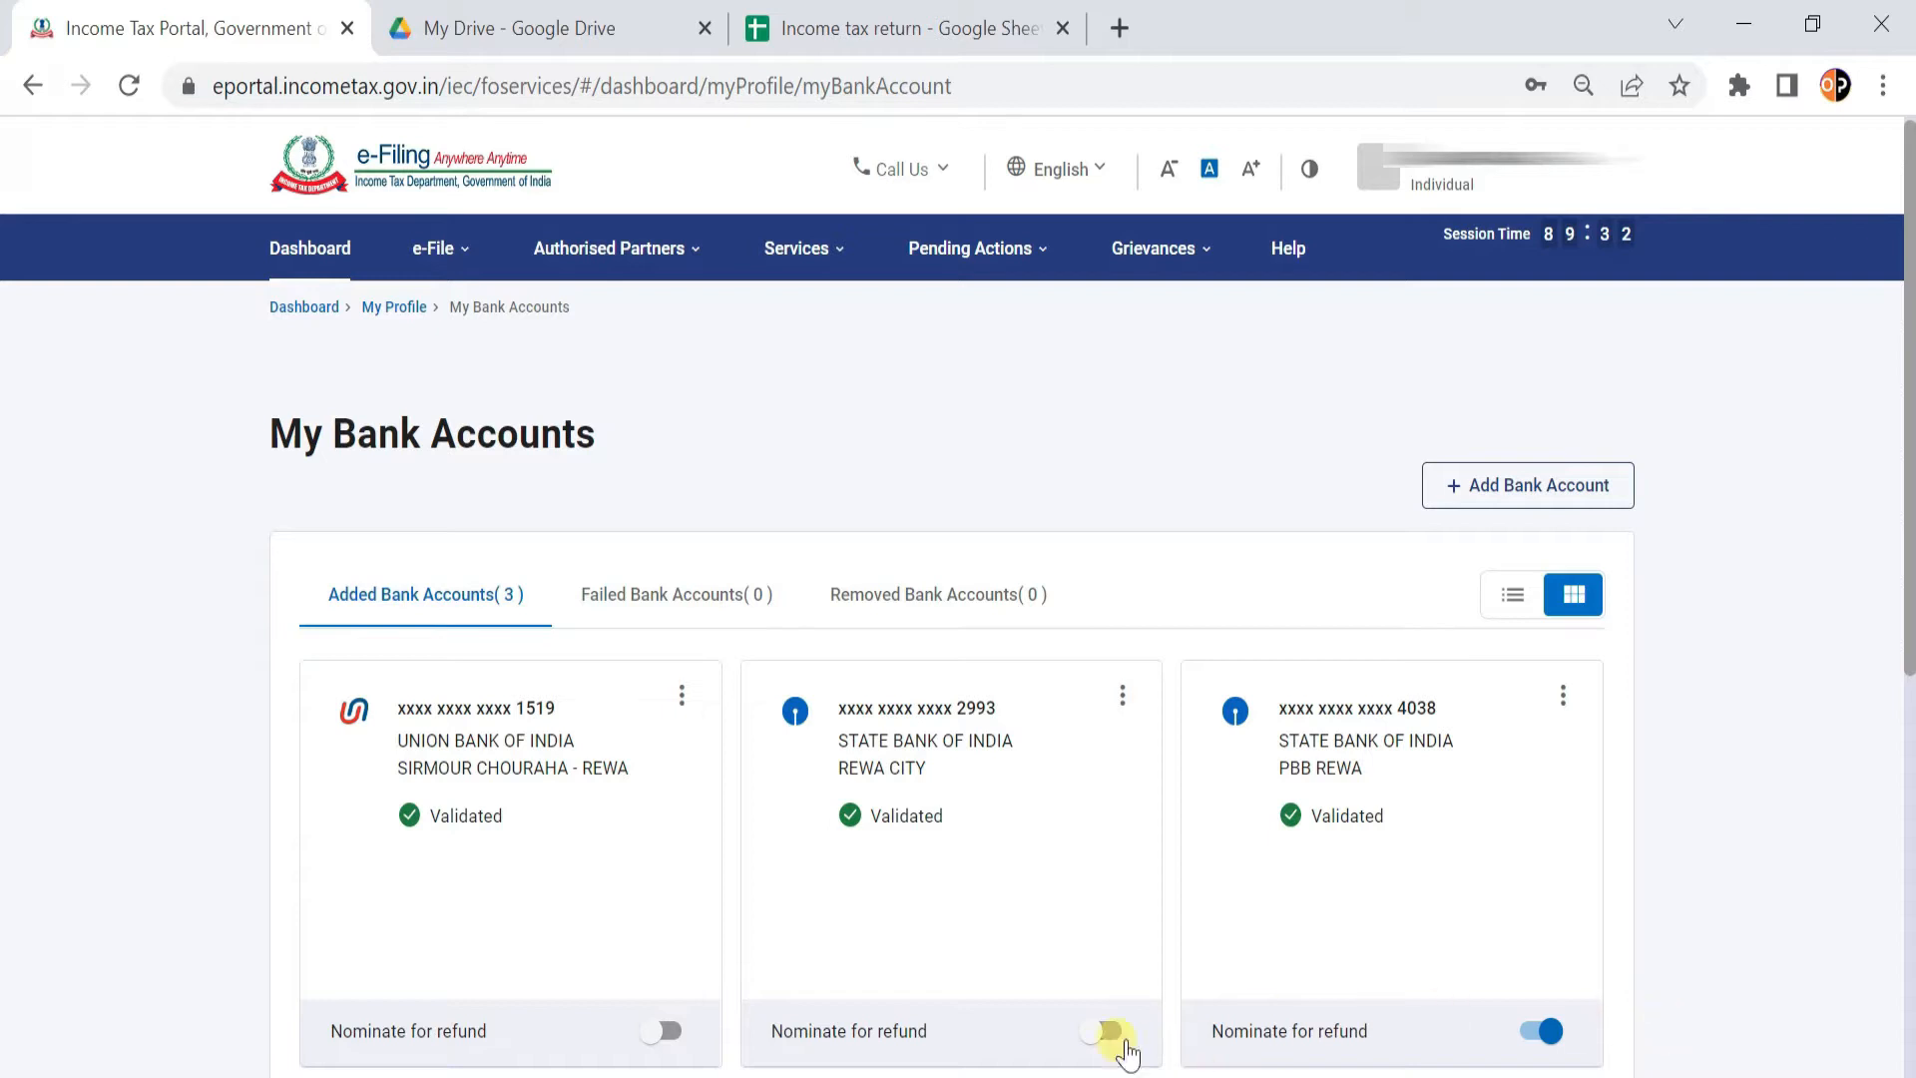
pyautogui.click(1544, 1030)
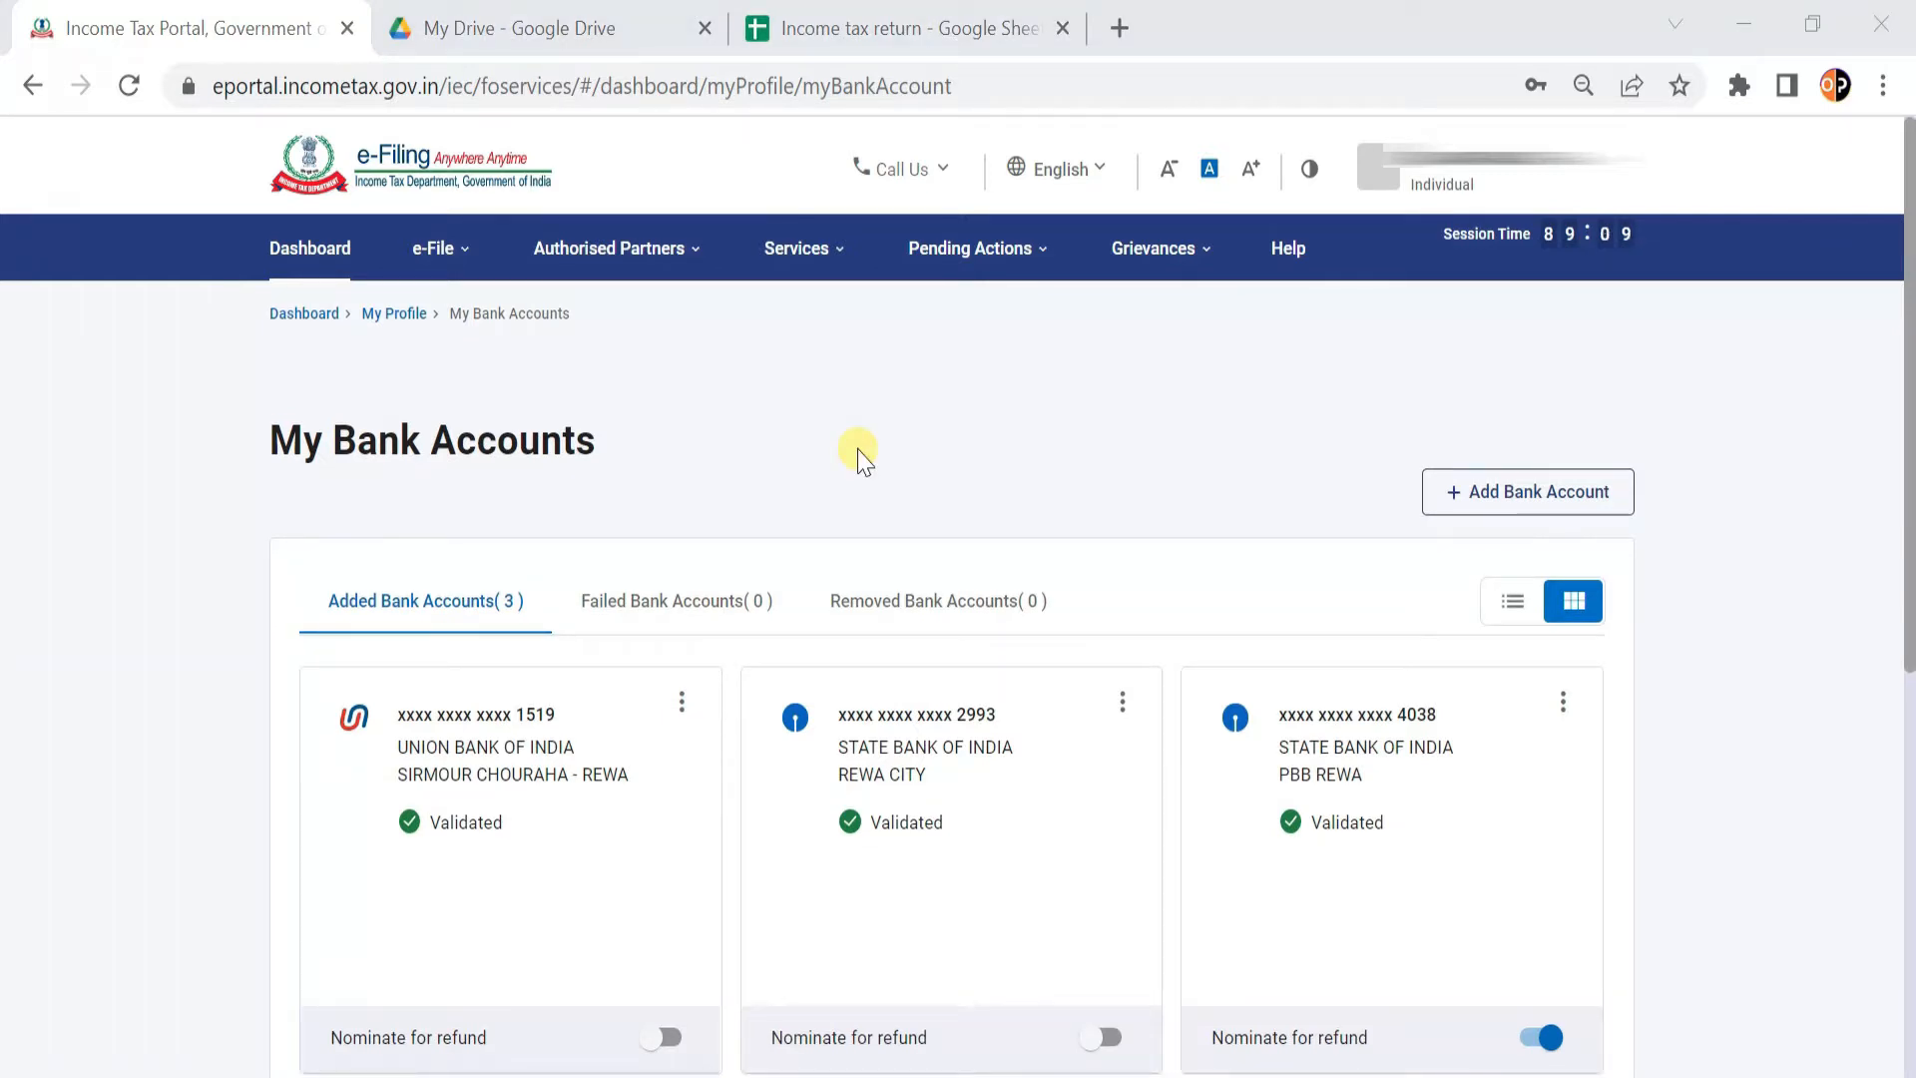
# Request Form 26AS from the income tax returns options and confirm the redirect to the TRACES site.
pyautogui.click(444, 249)
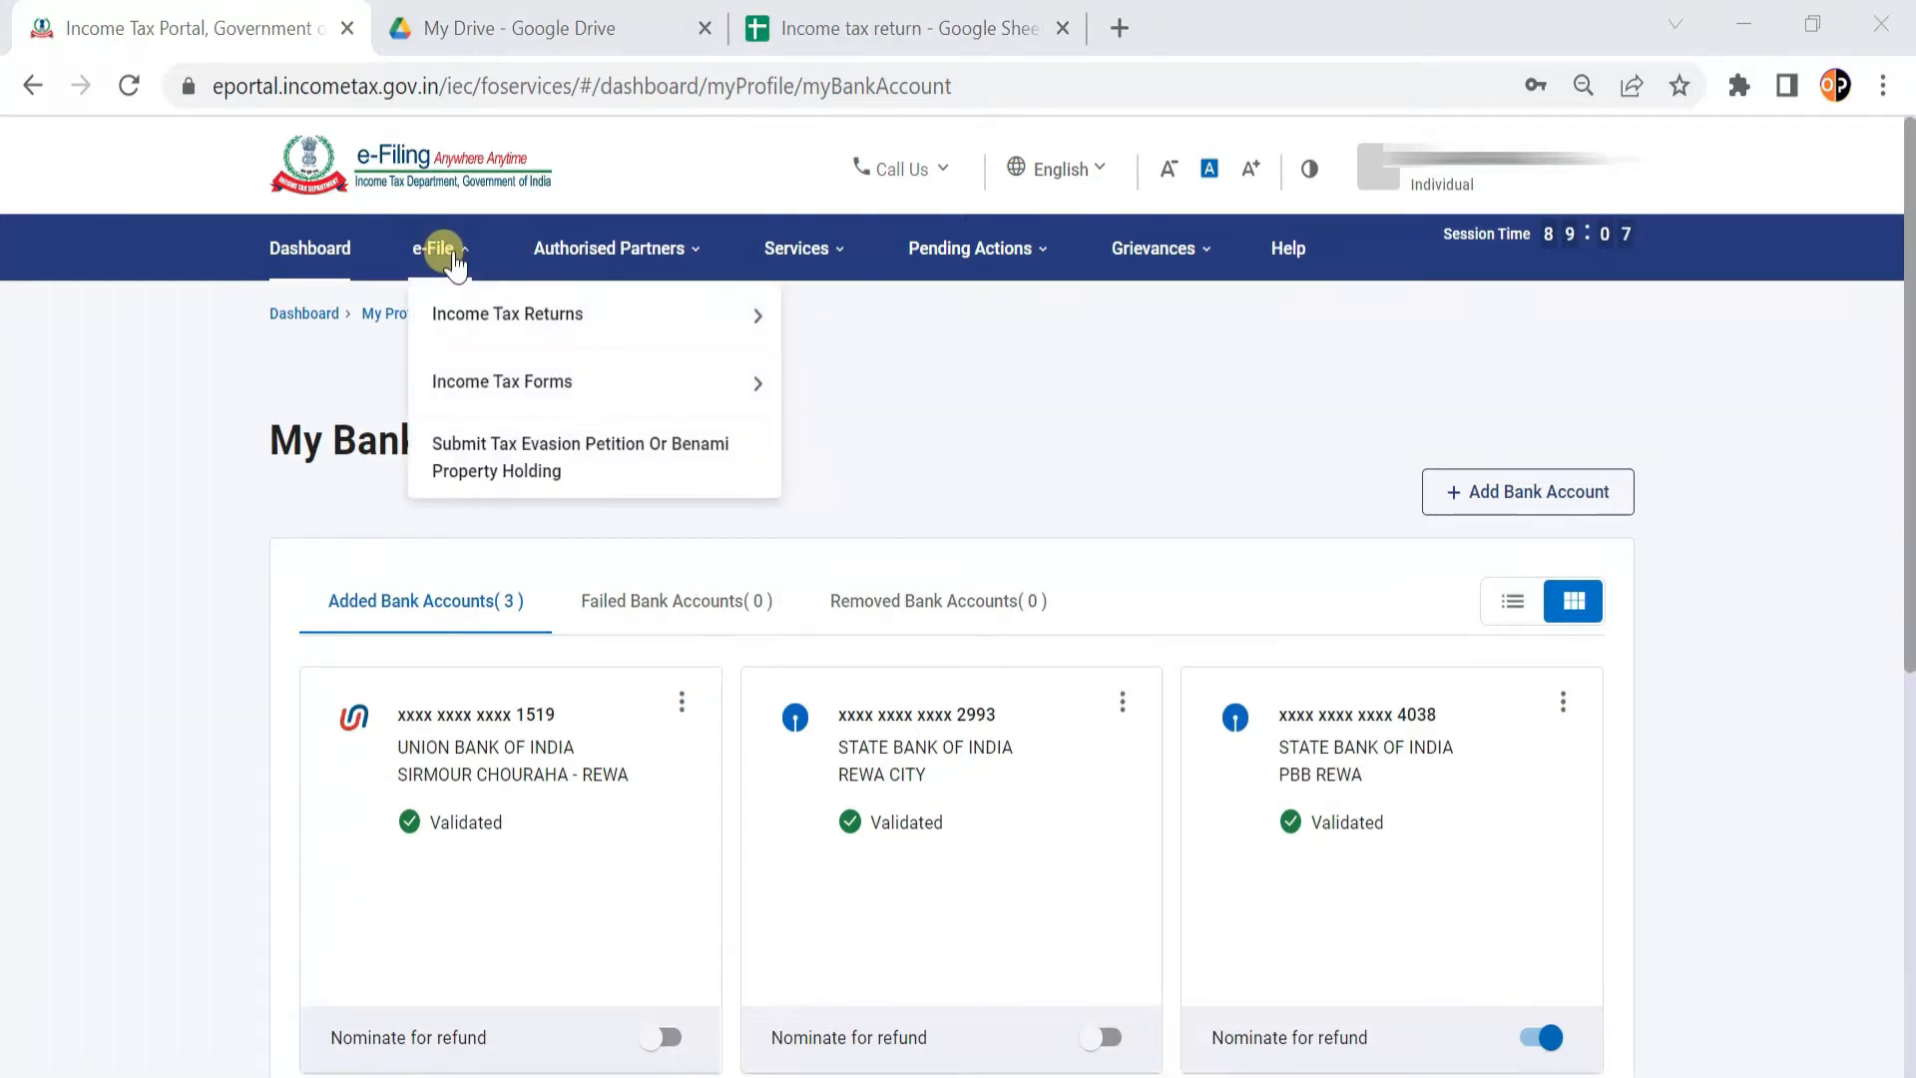
pyautogui.moveTo(464, 394)
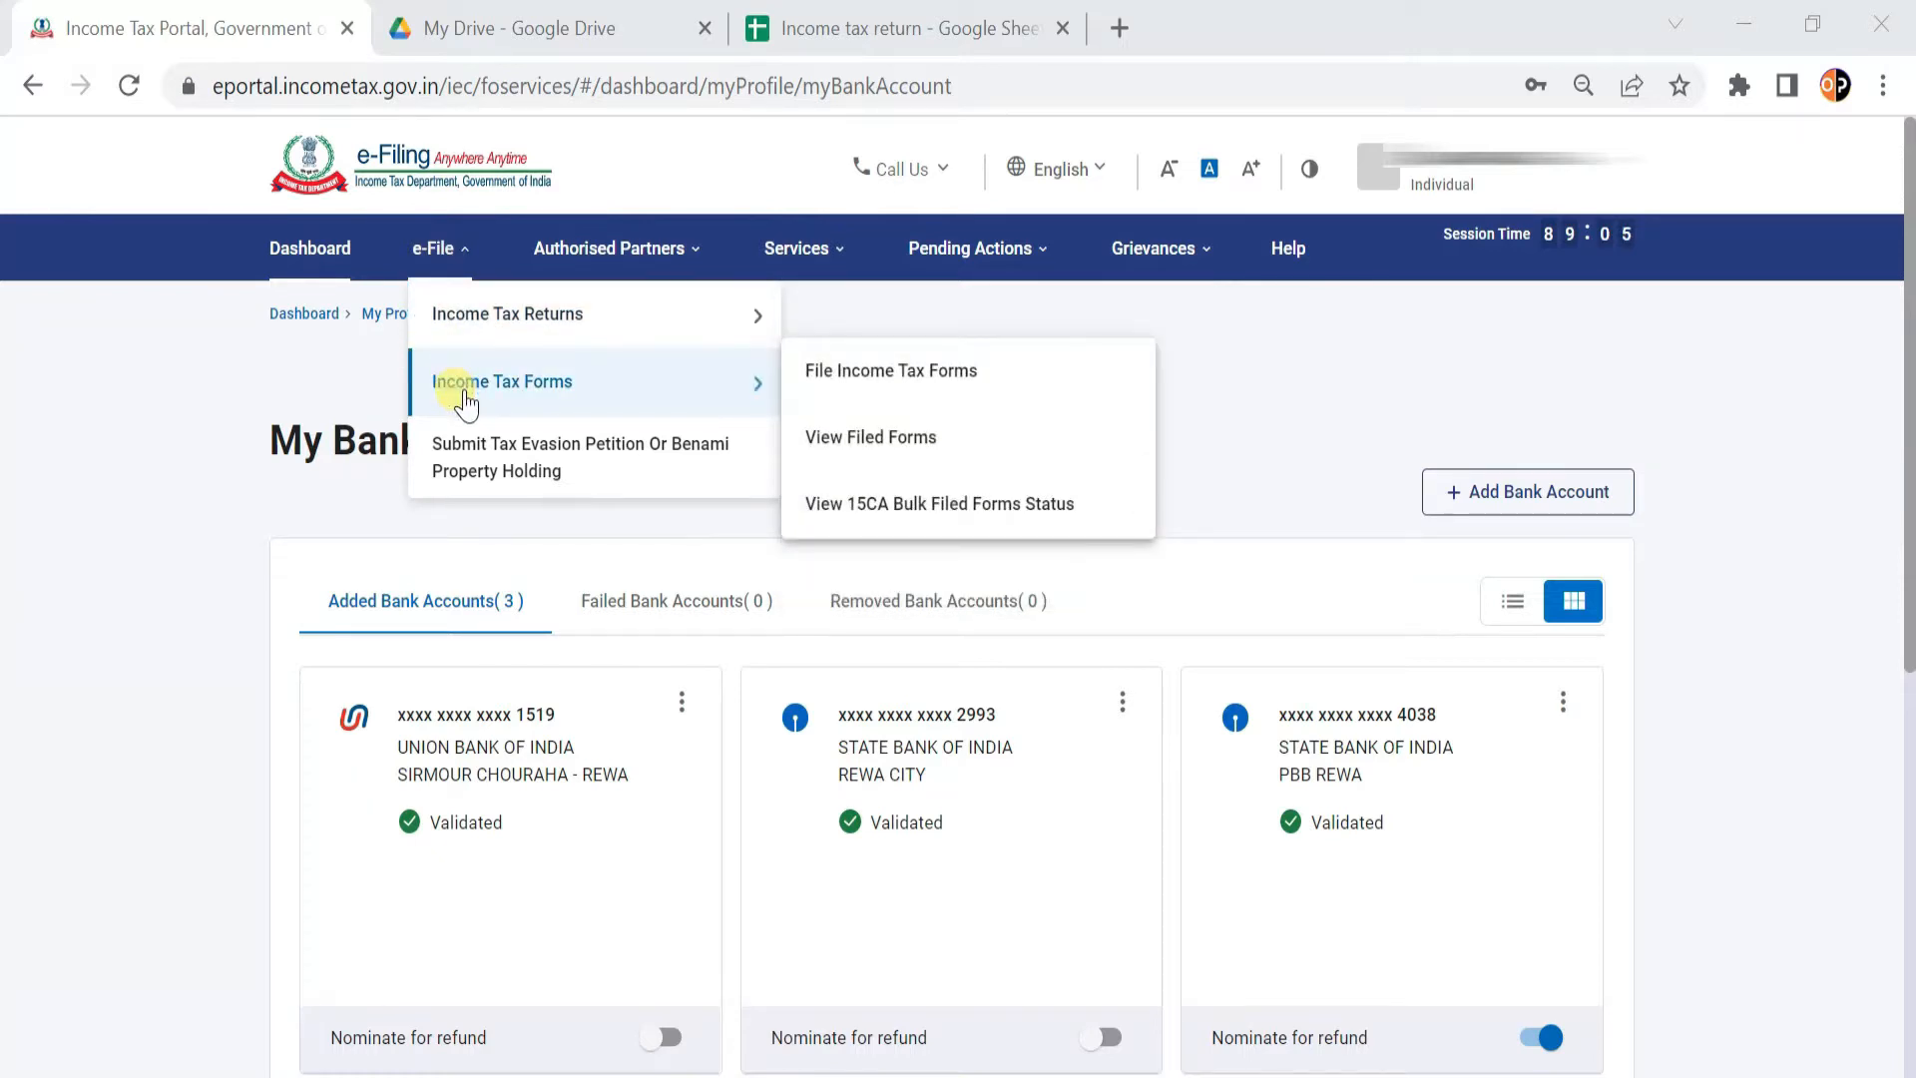
pyautogui.moveTo(496, 315)
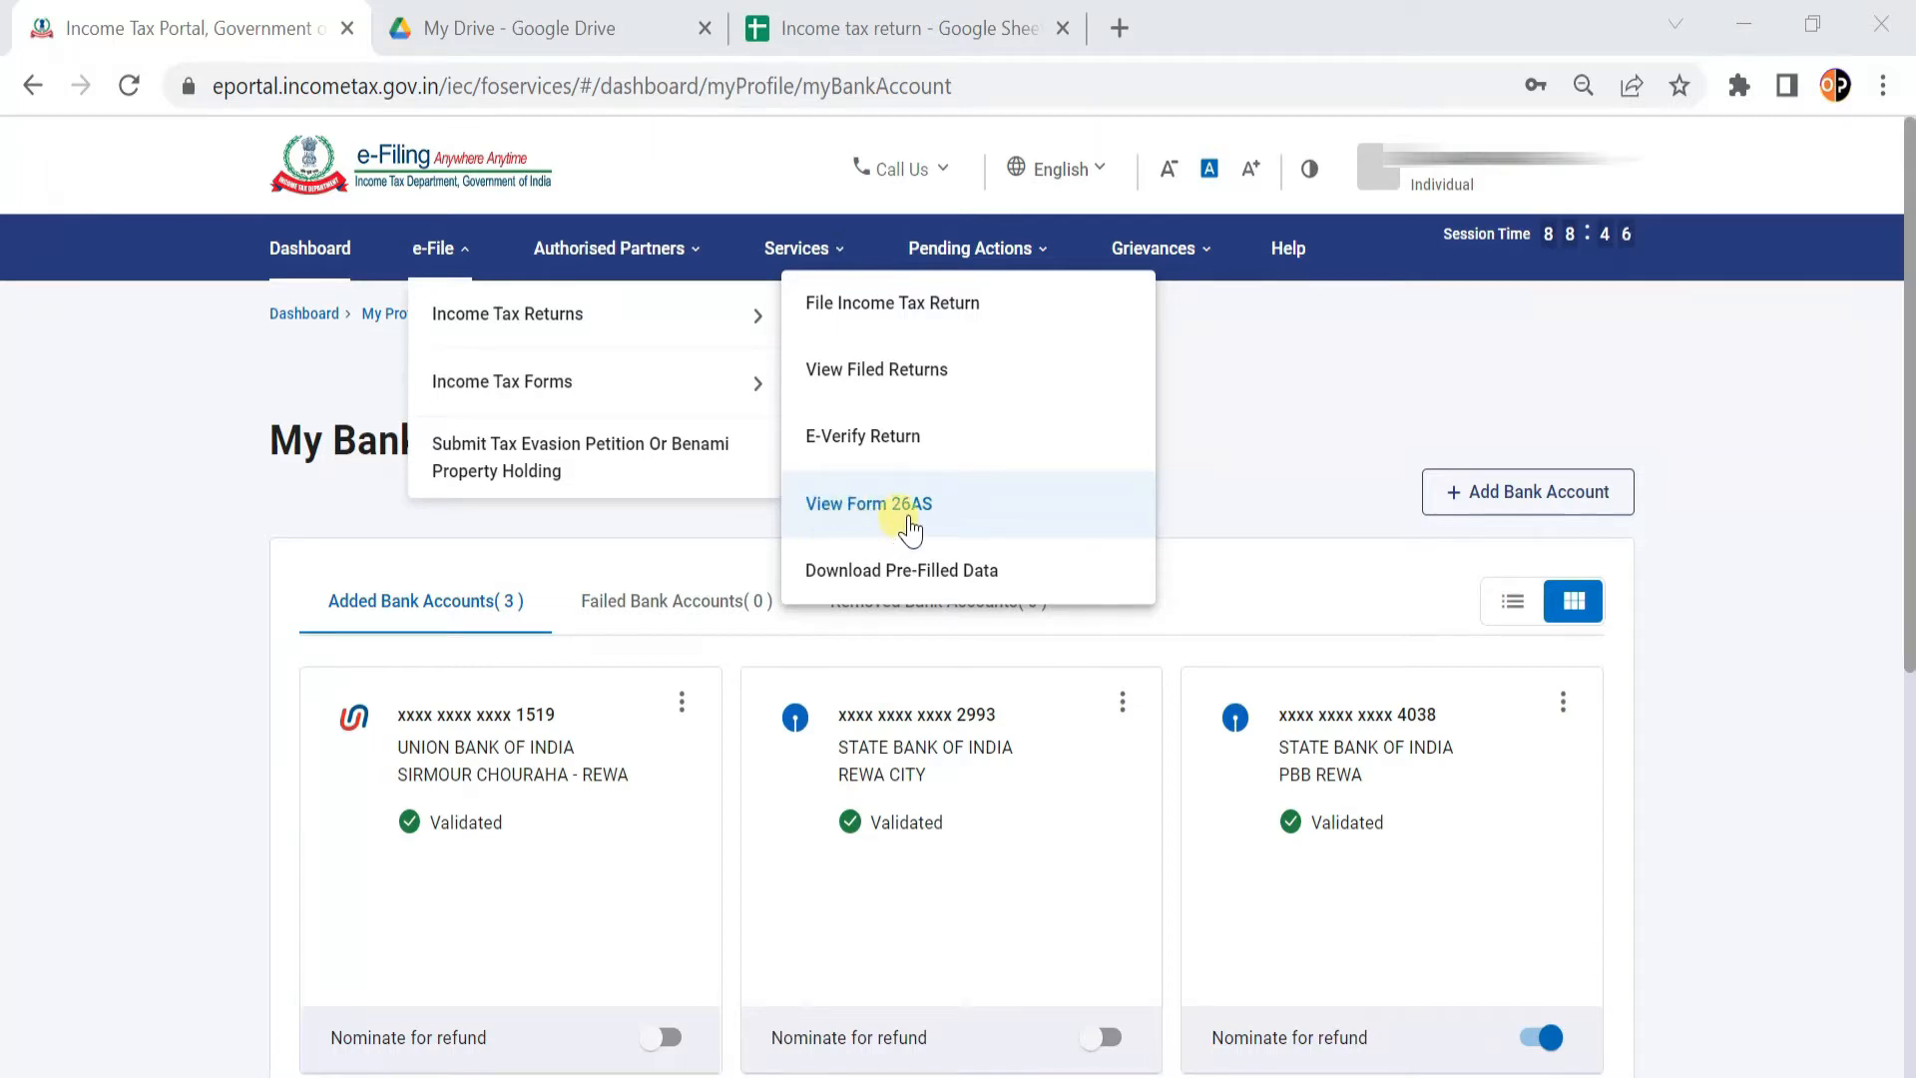
pyautogui.click(911, 507)
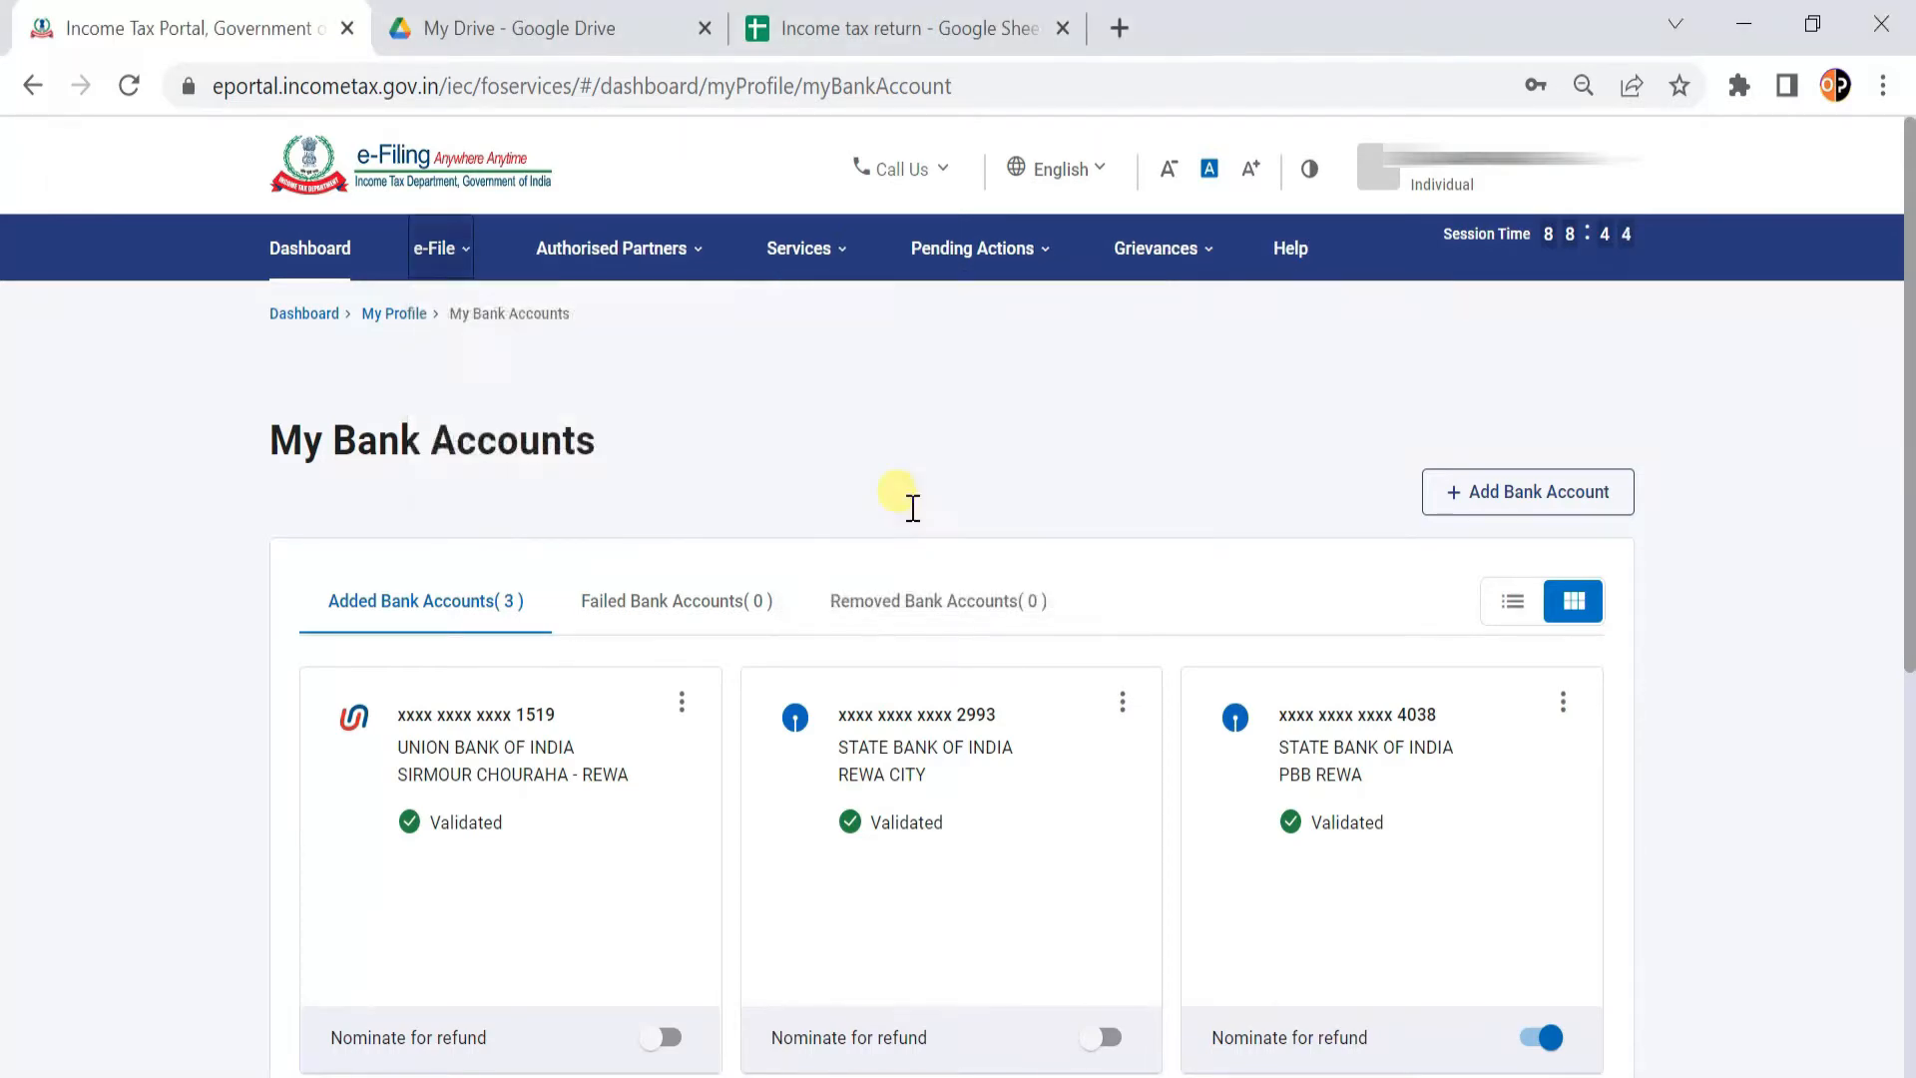
pyautogui.click(1222, 835)
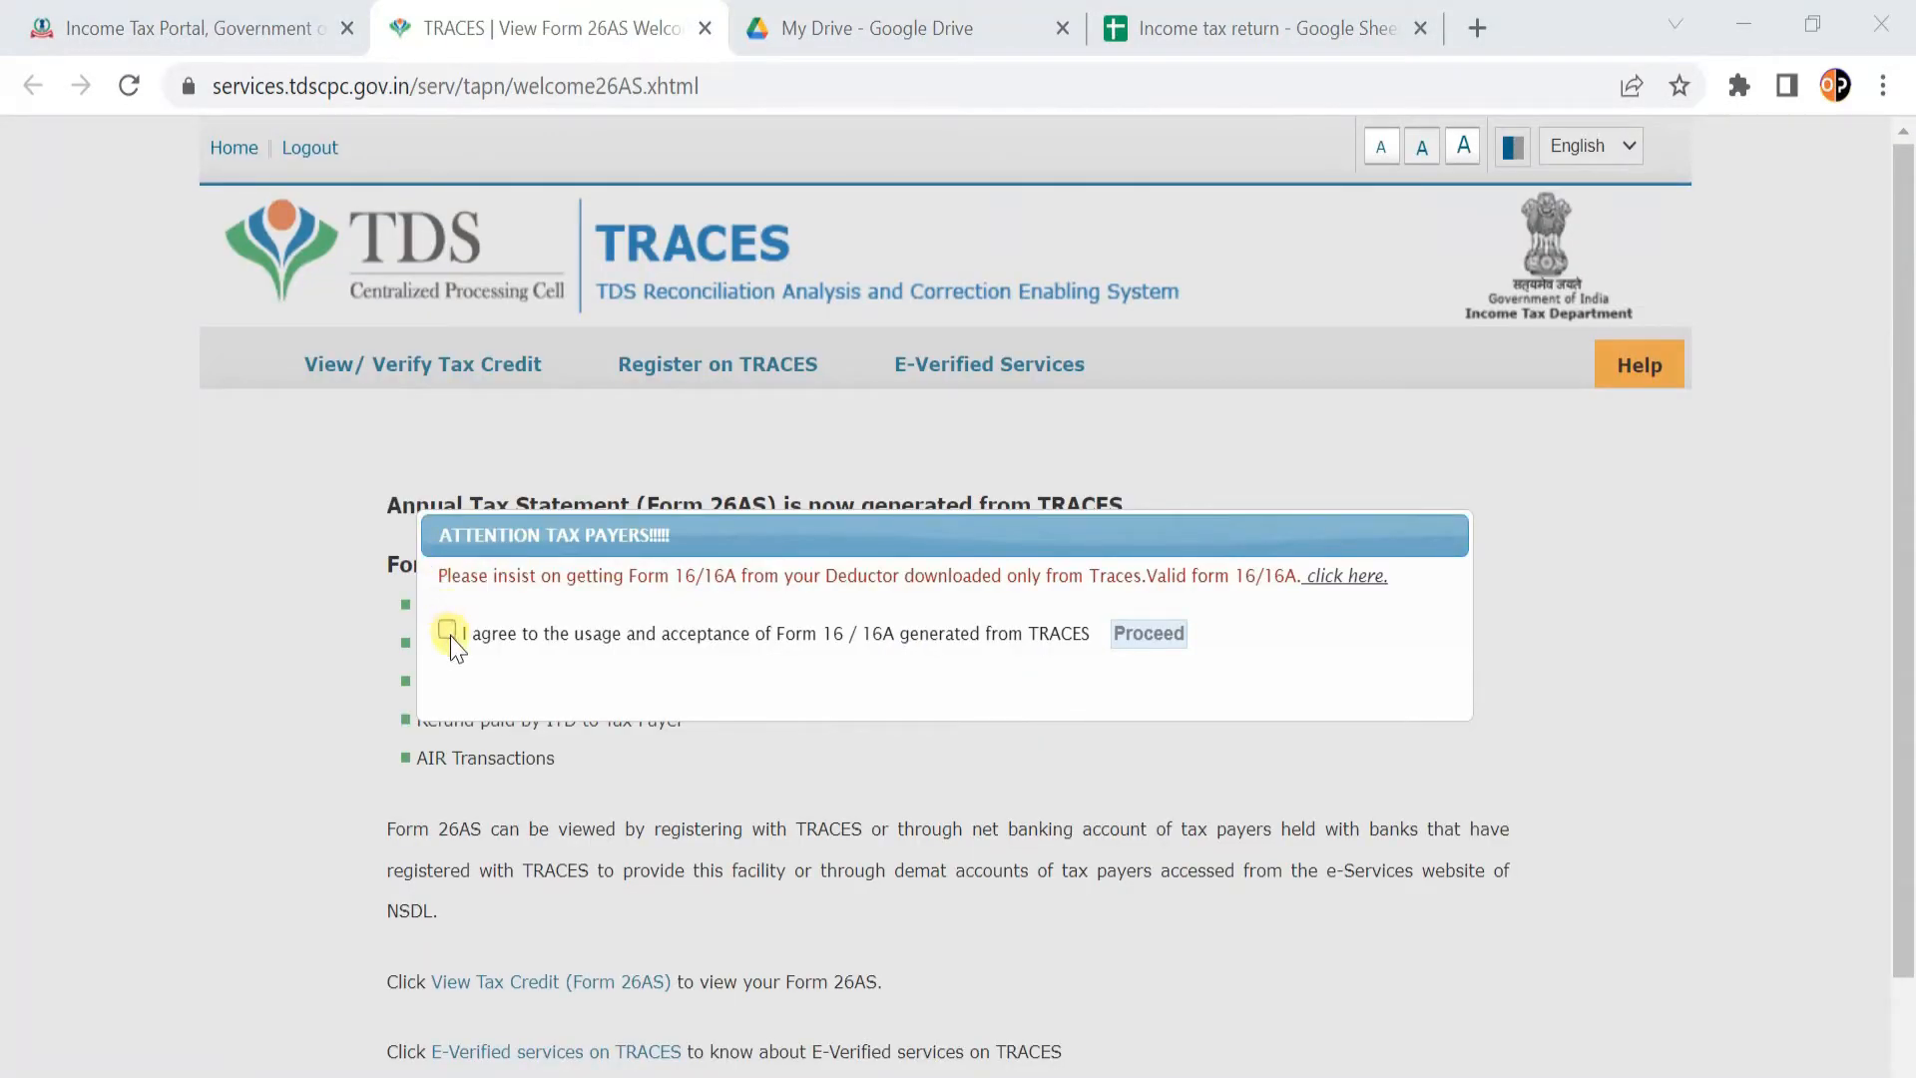
# Agree to the usage of Form 16 / 16A generated from TRACES and open View Tax Credit (Form 26AS).
pyautogui.click(447, 630)
pyautogui.click(1149, 635)
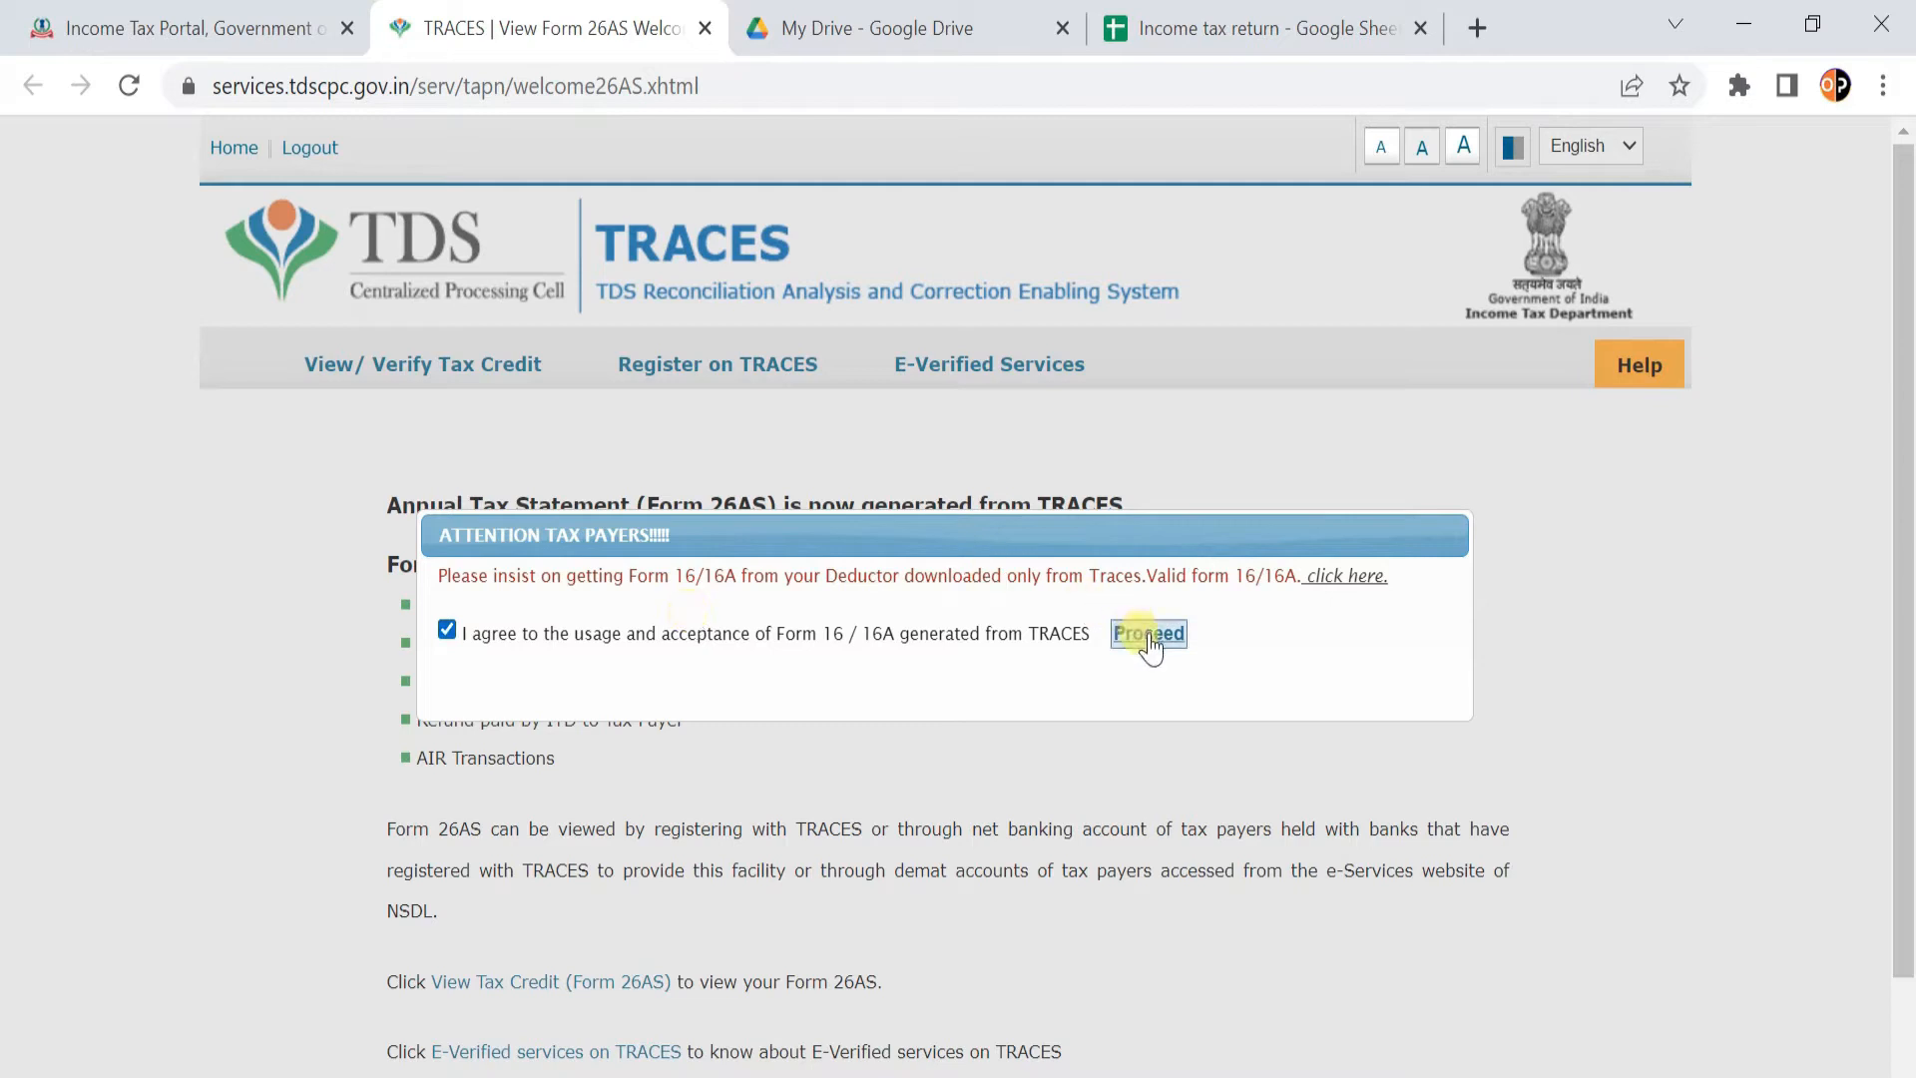
pyautogui.scroll(-1, 754, 839)
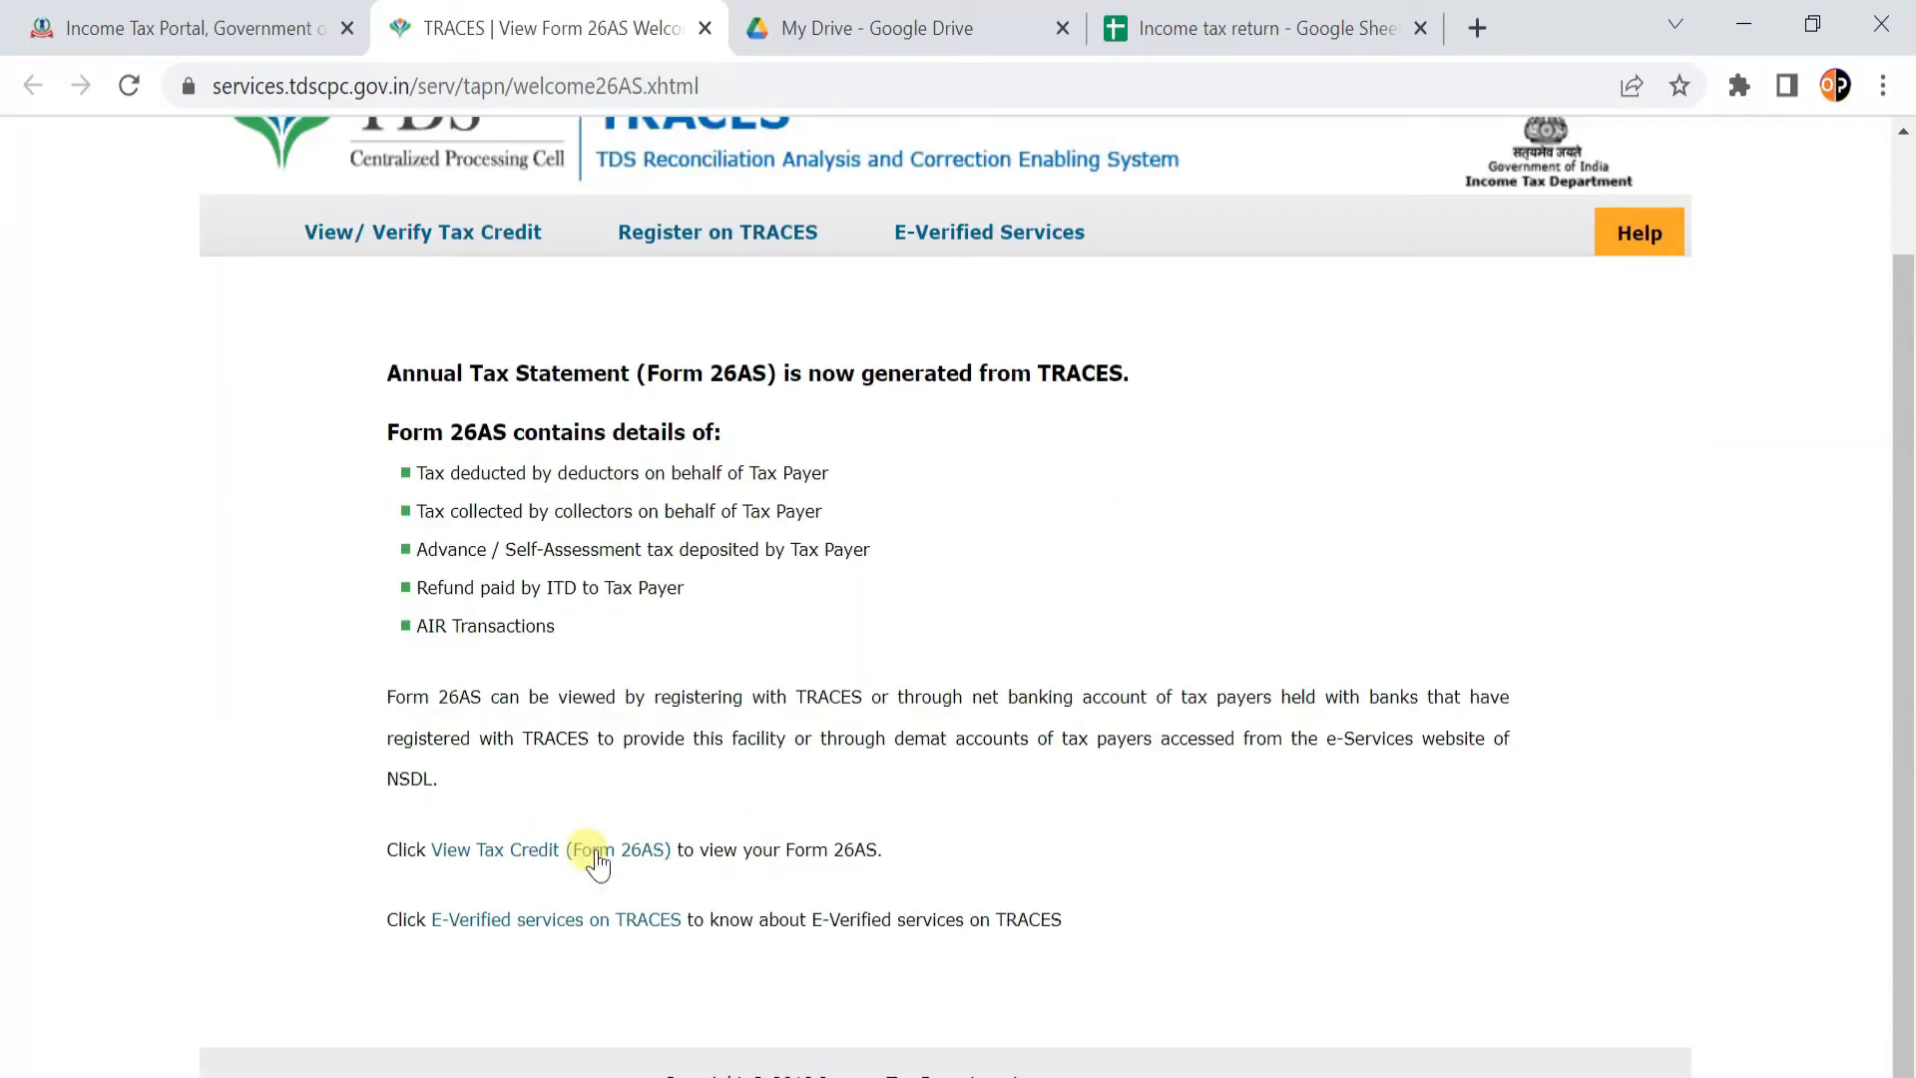
pyautogui.click(461, 860)
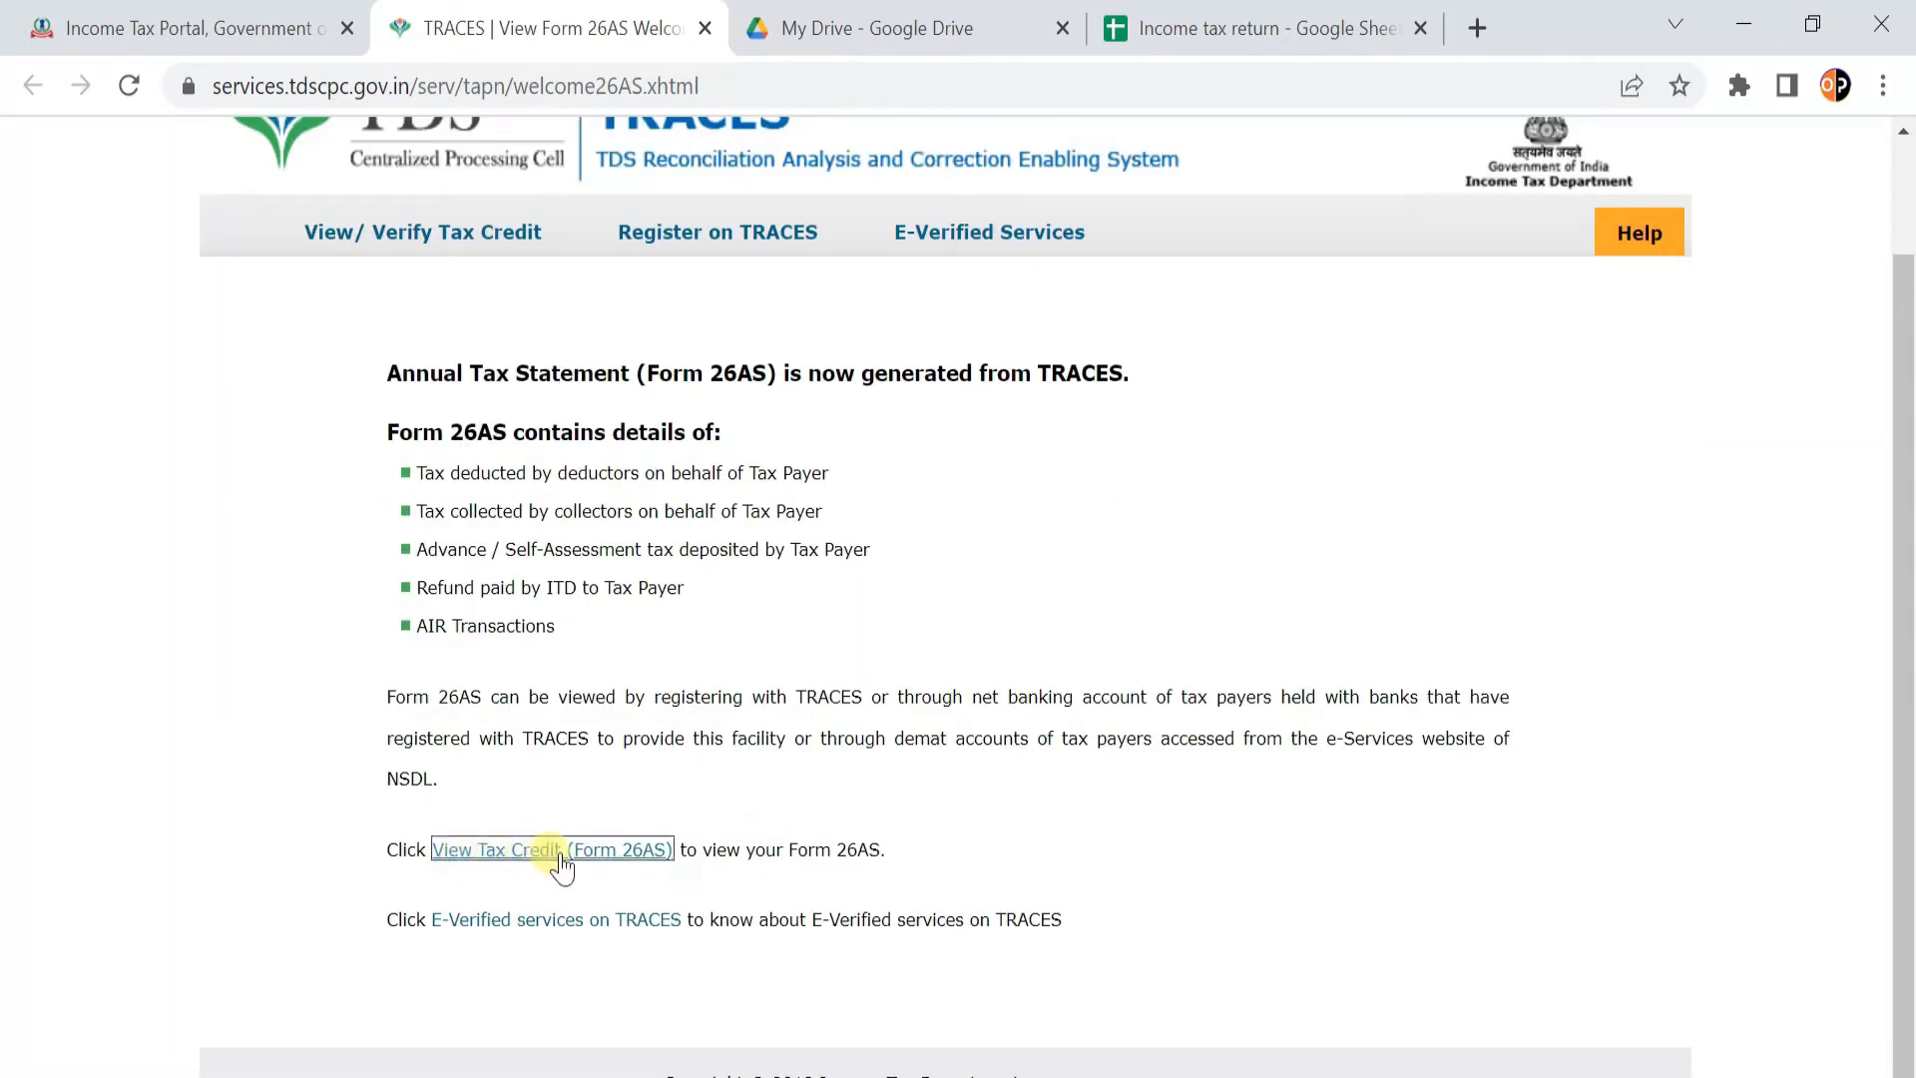
pyautogui.click(638, 856)
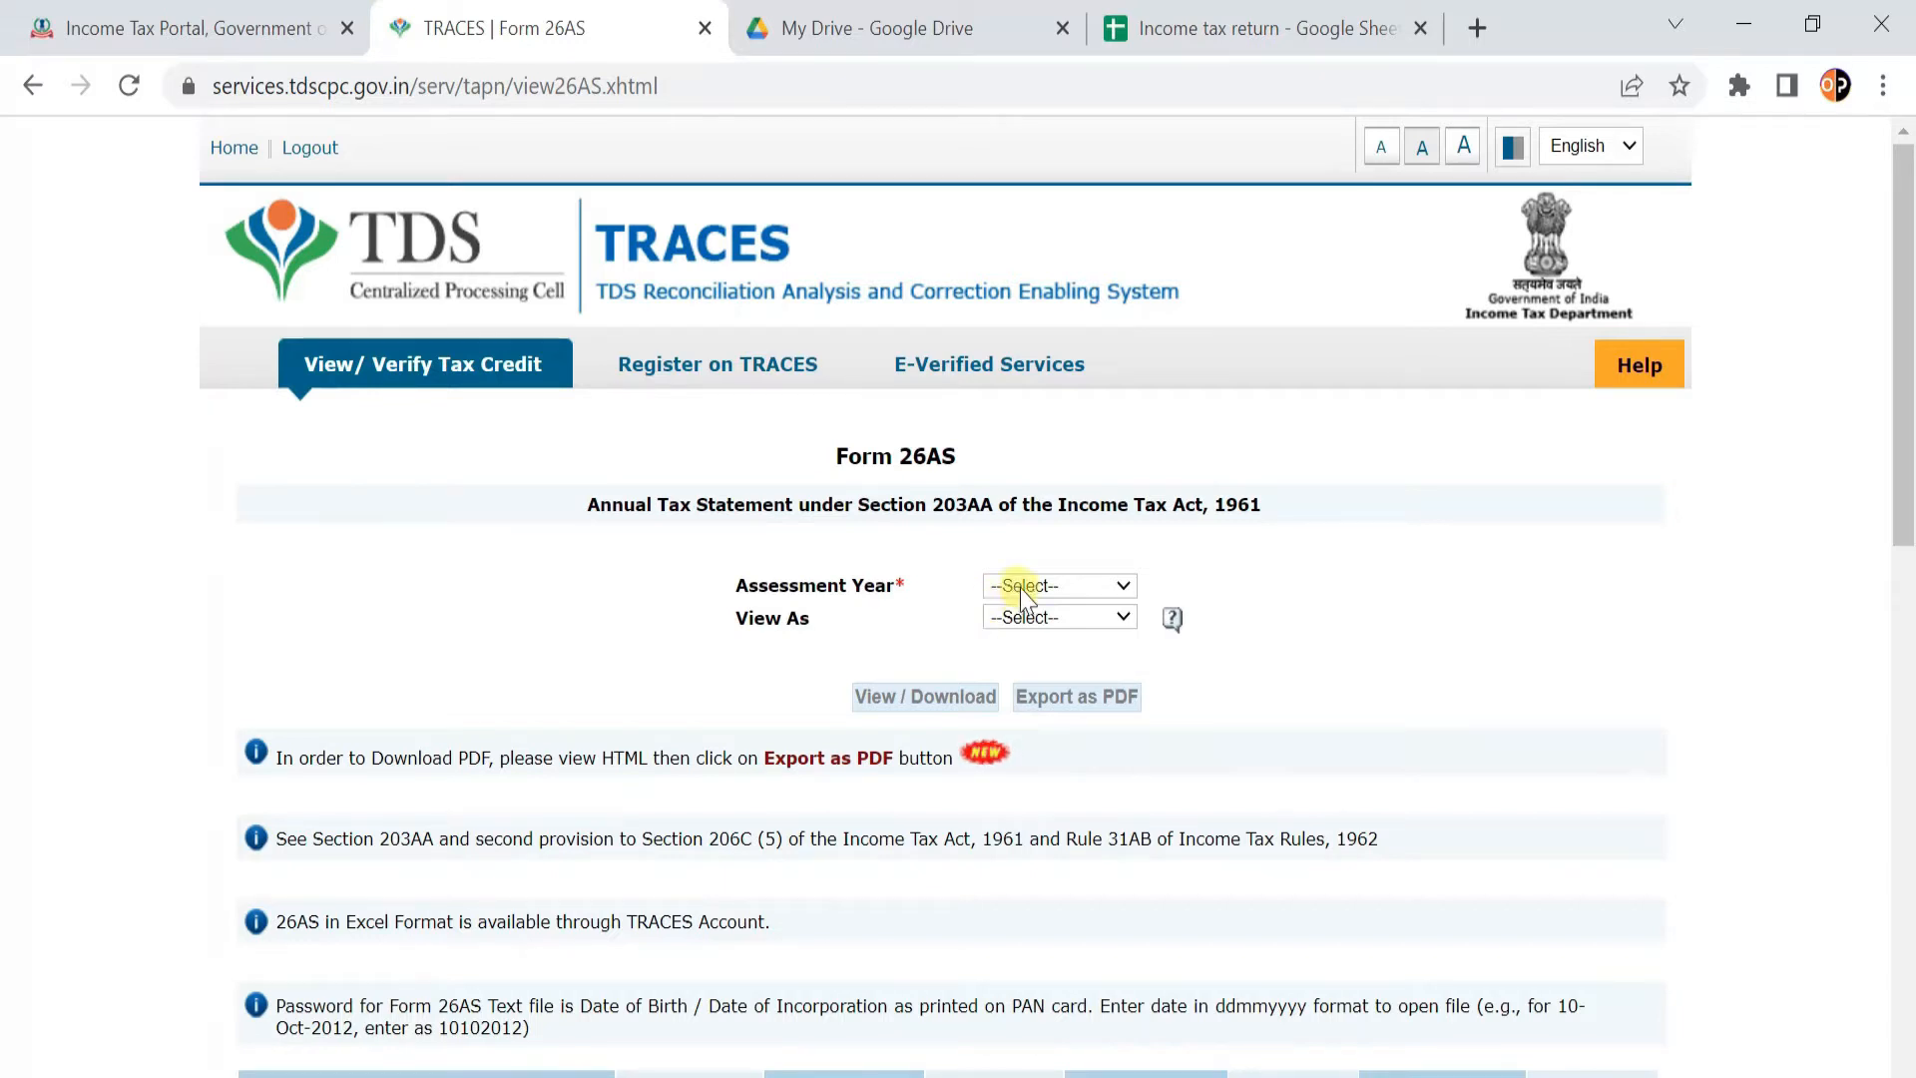
# View Form 26AS for assessment year 2022-23 as HTML and export it as the PDF "form 26AS" in the ITR1 folder.
pyautogui.click(1020, 587)
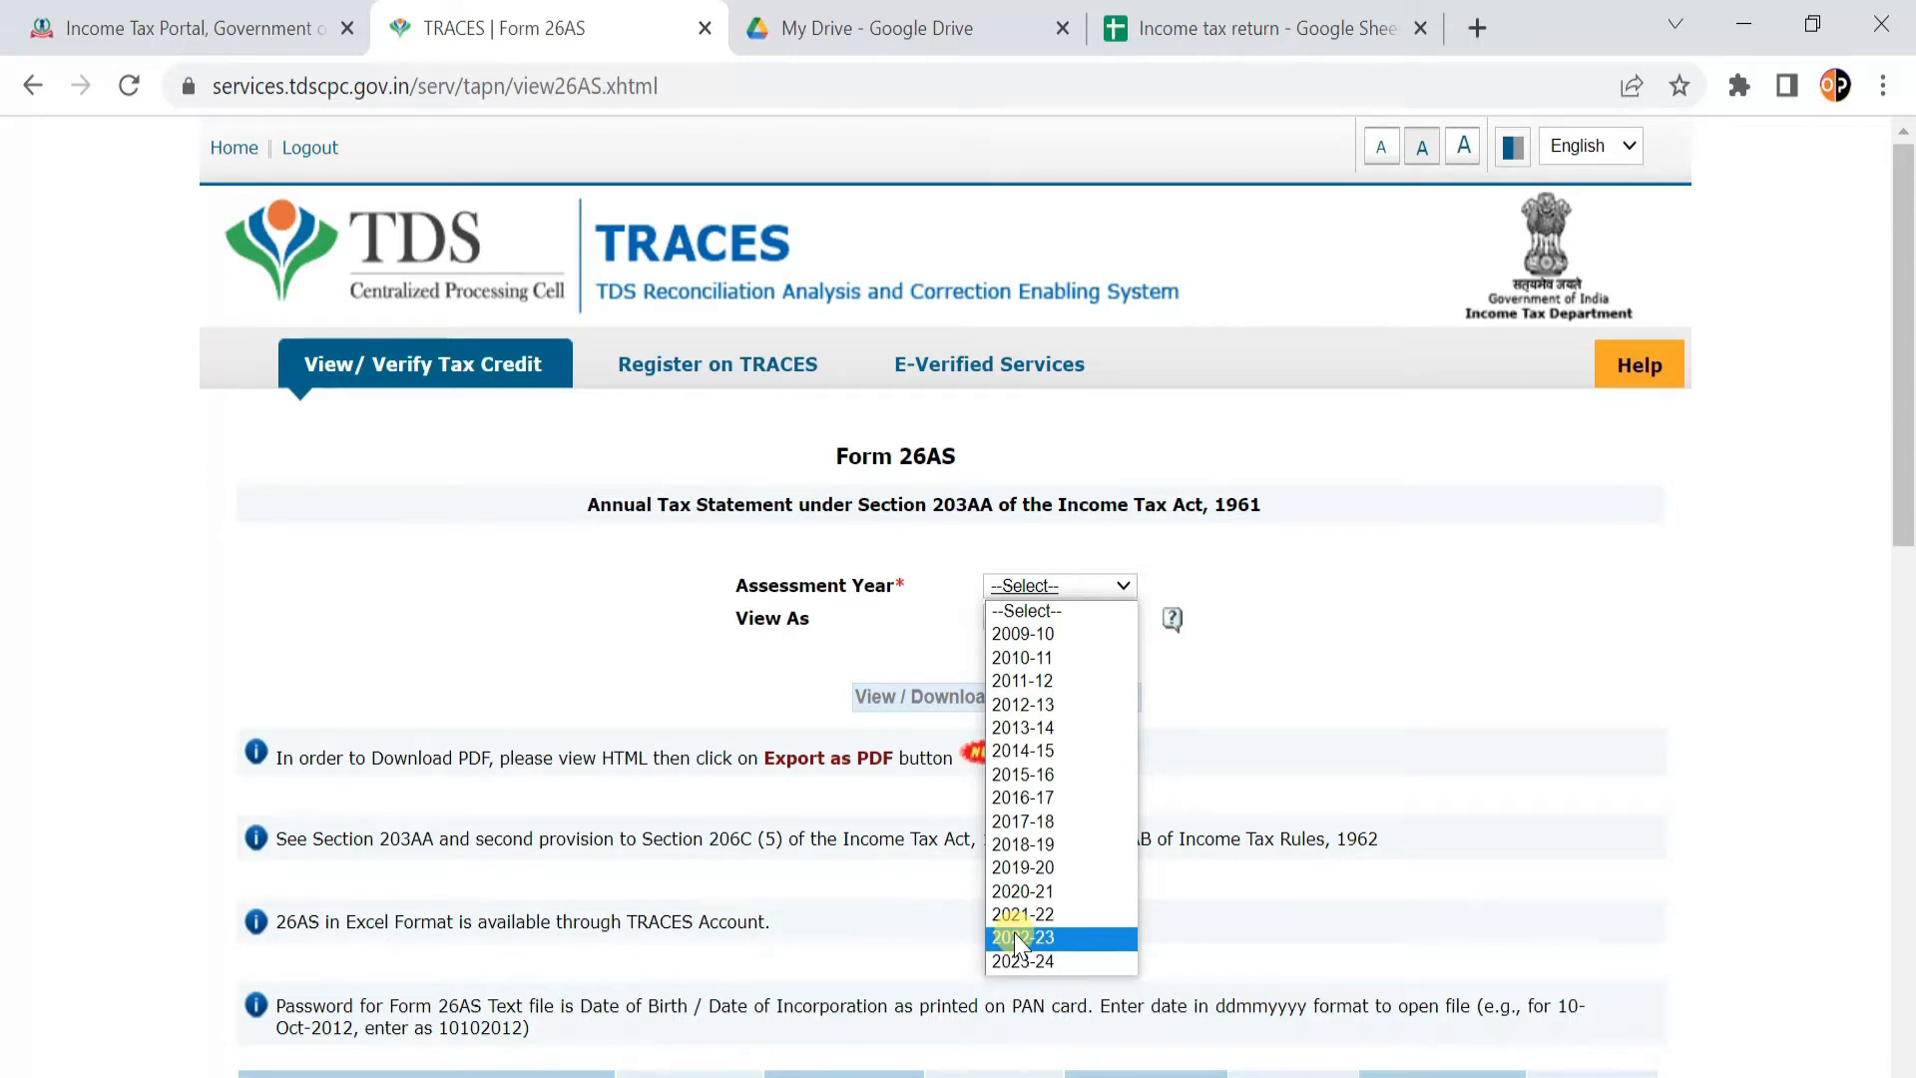
pyautogui.click(1018, 939)
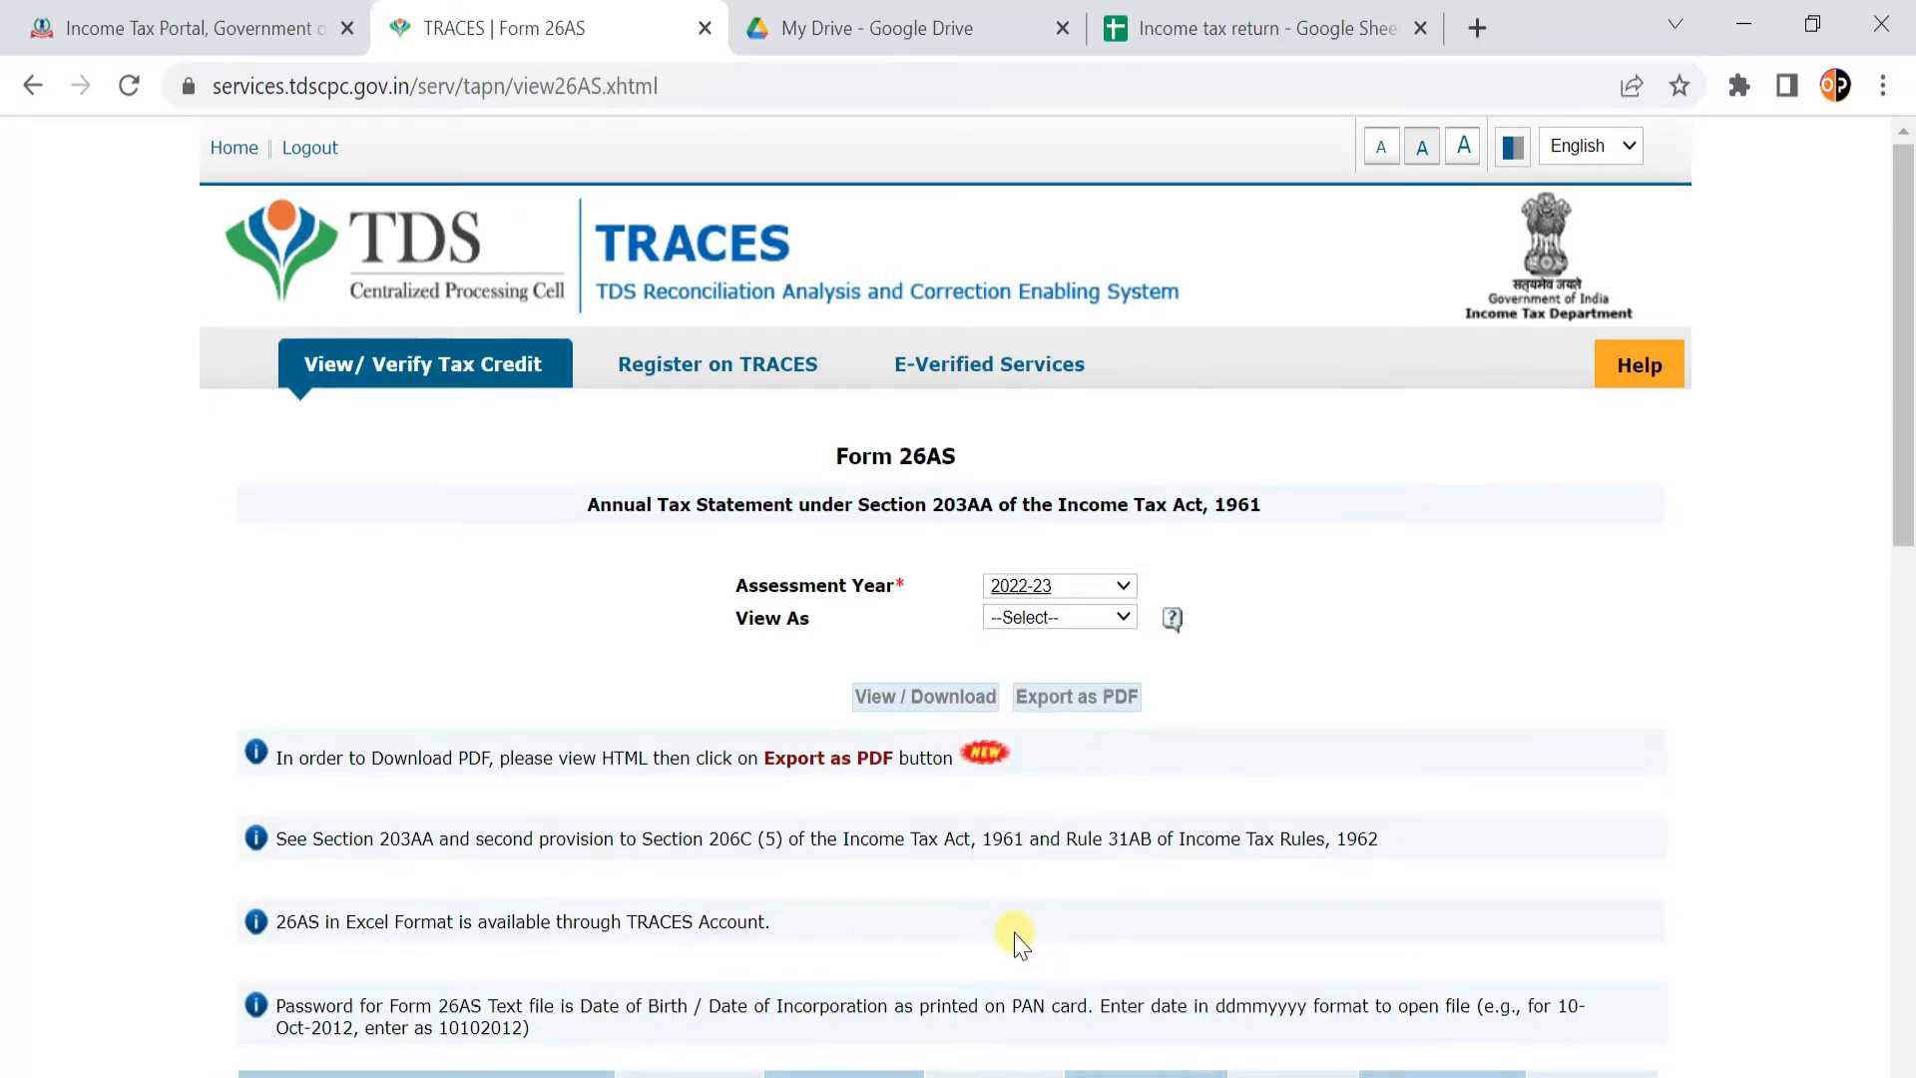
pyautogui.click(1088, 616)
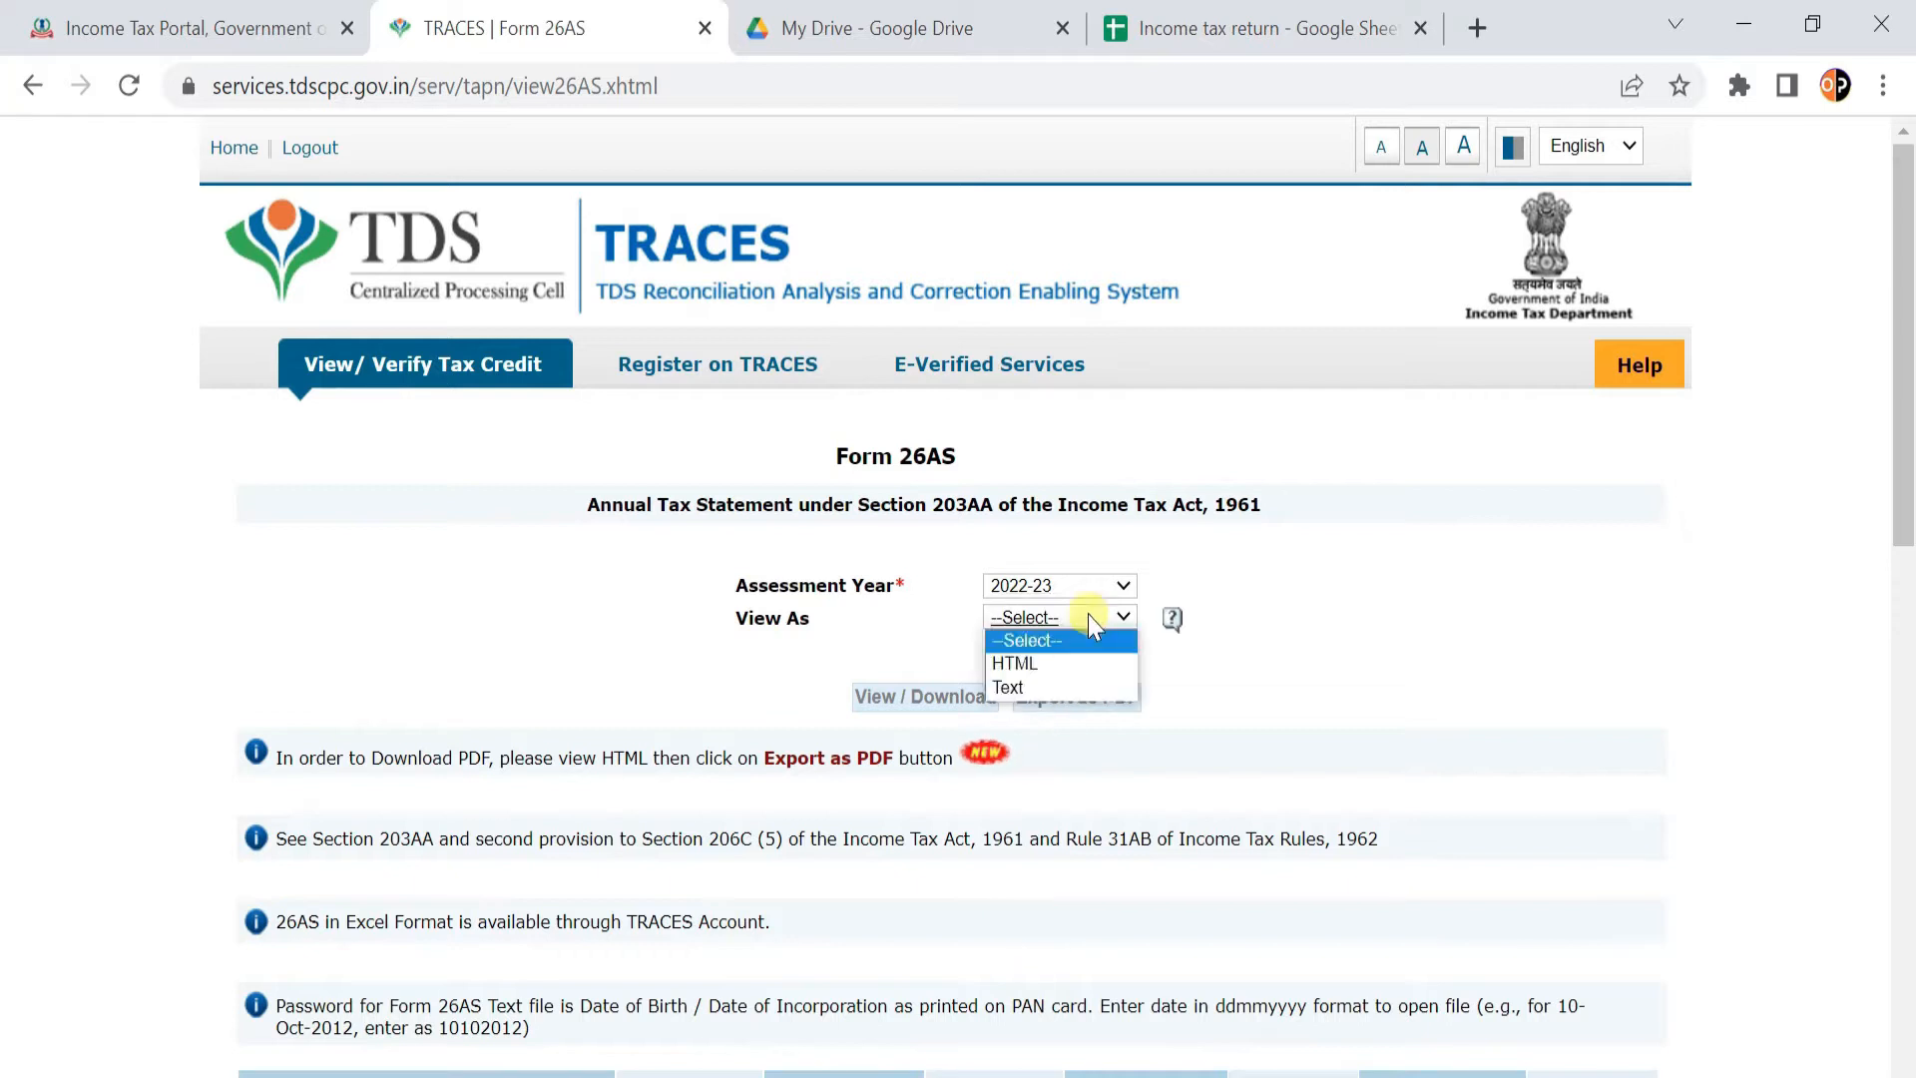
pyautogui.click(1051, 663)
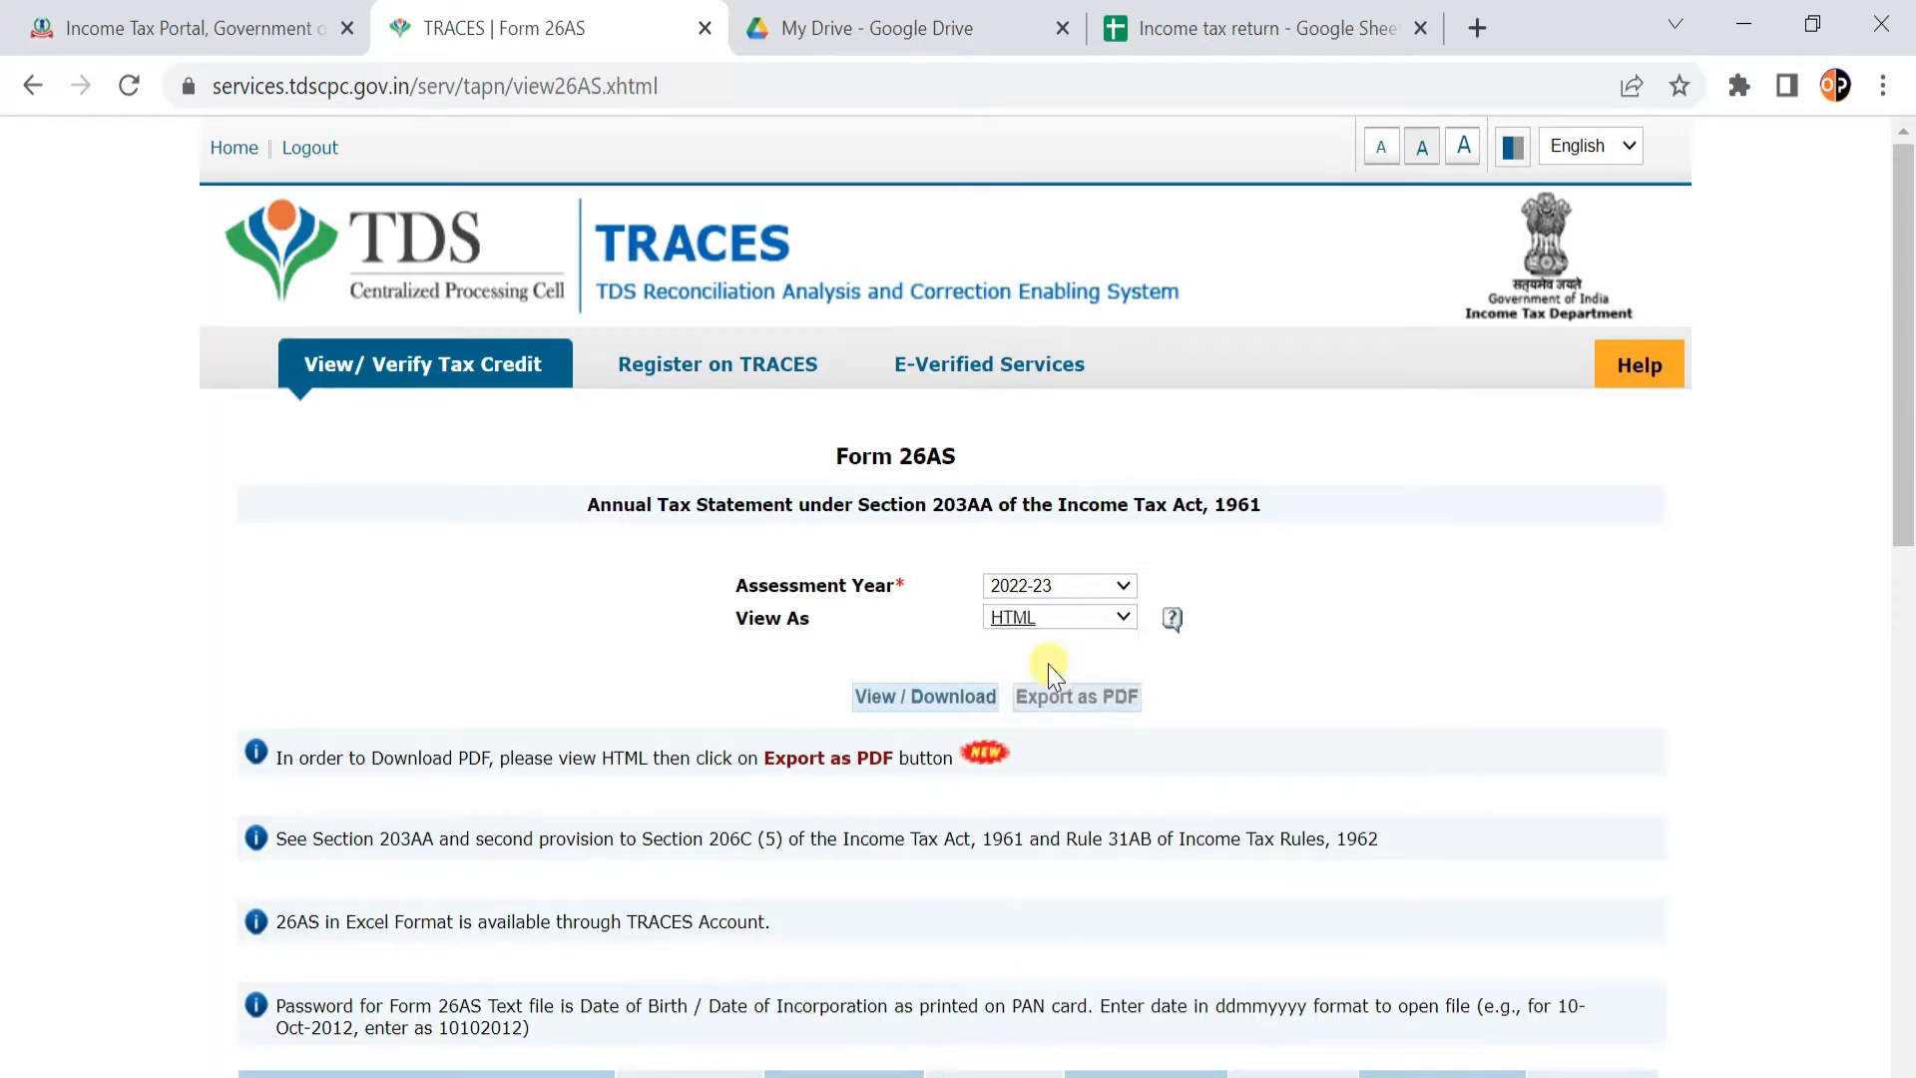
pyautogui.click(887, 714)
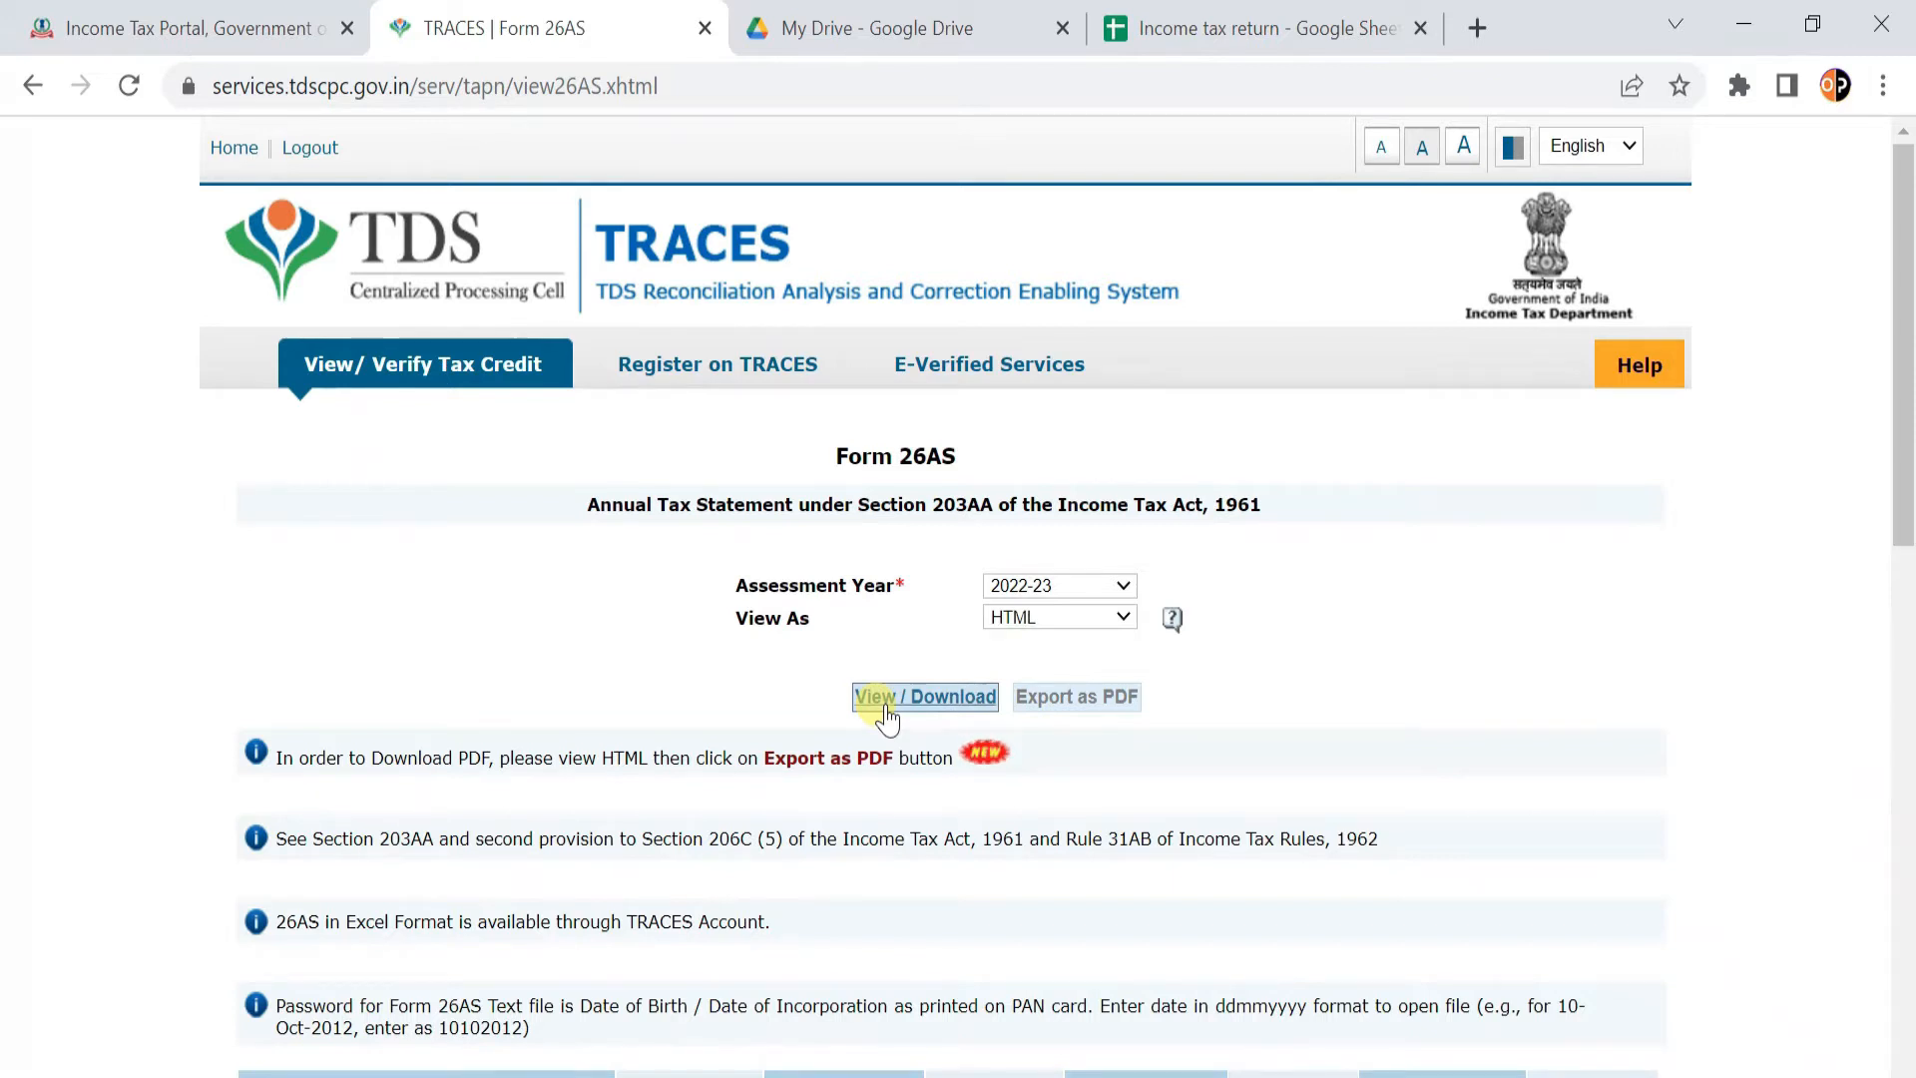
pyautogui.click(1055, 705)
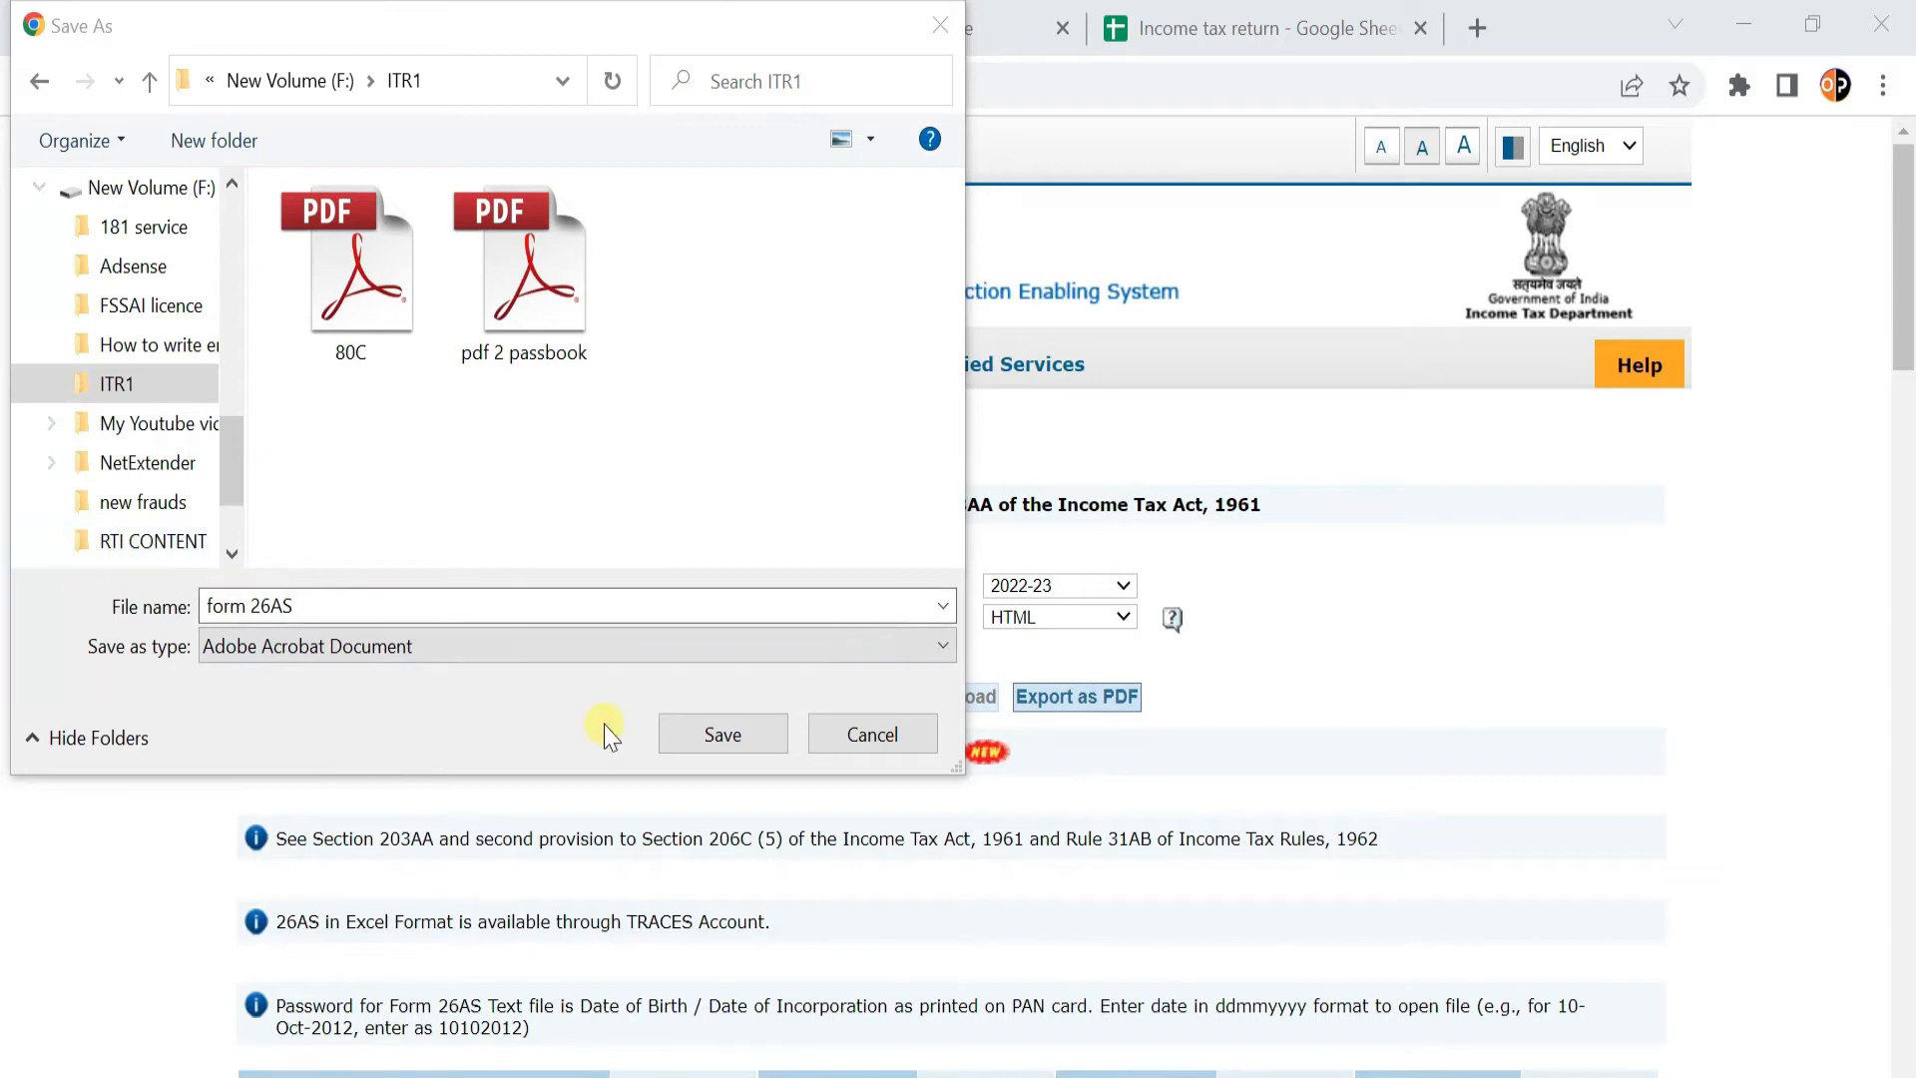
pyautogui.click(716, 738)
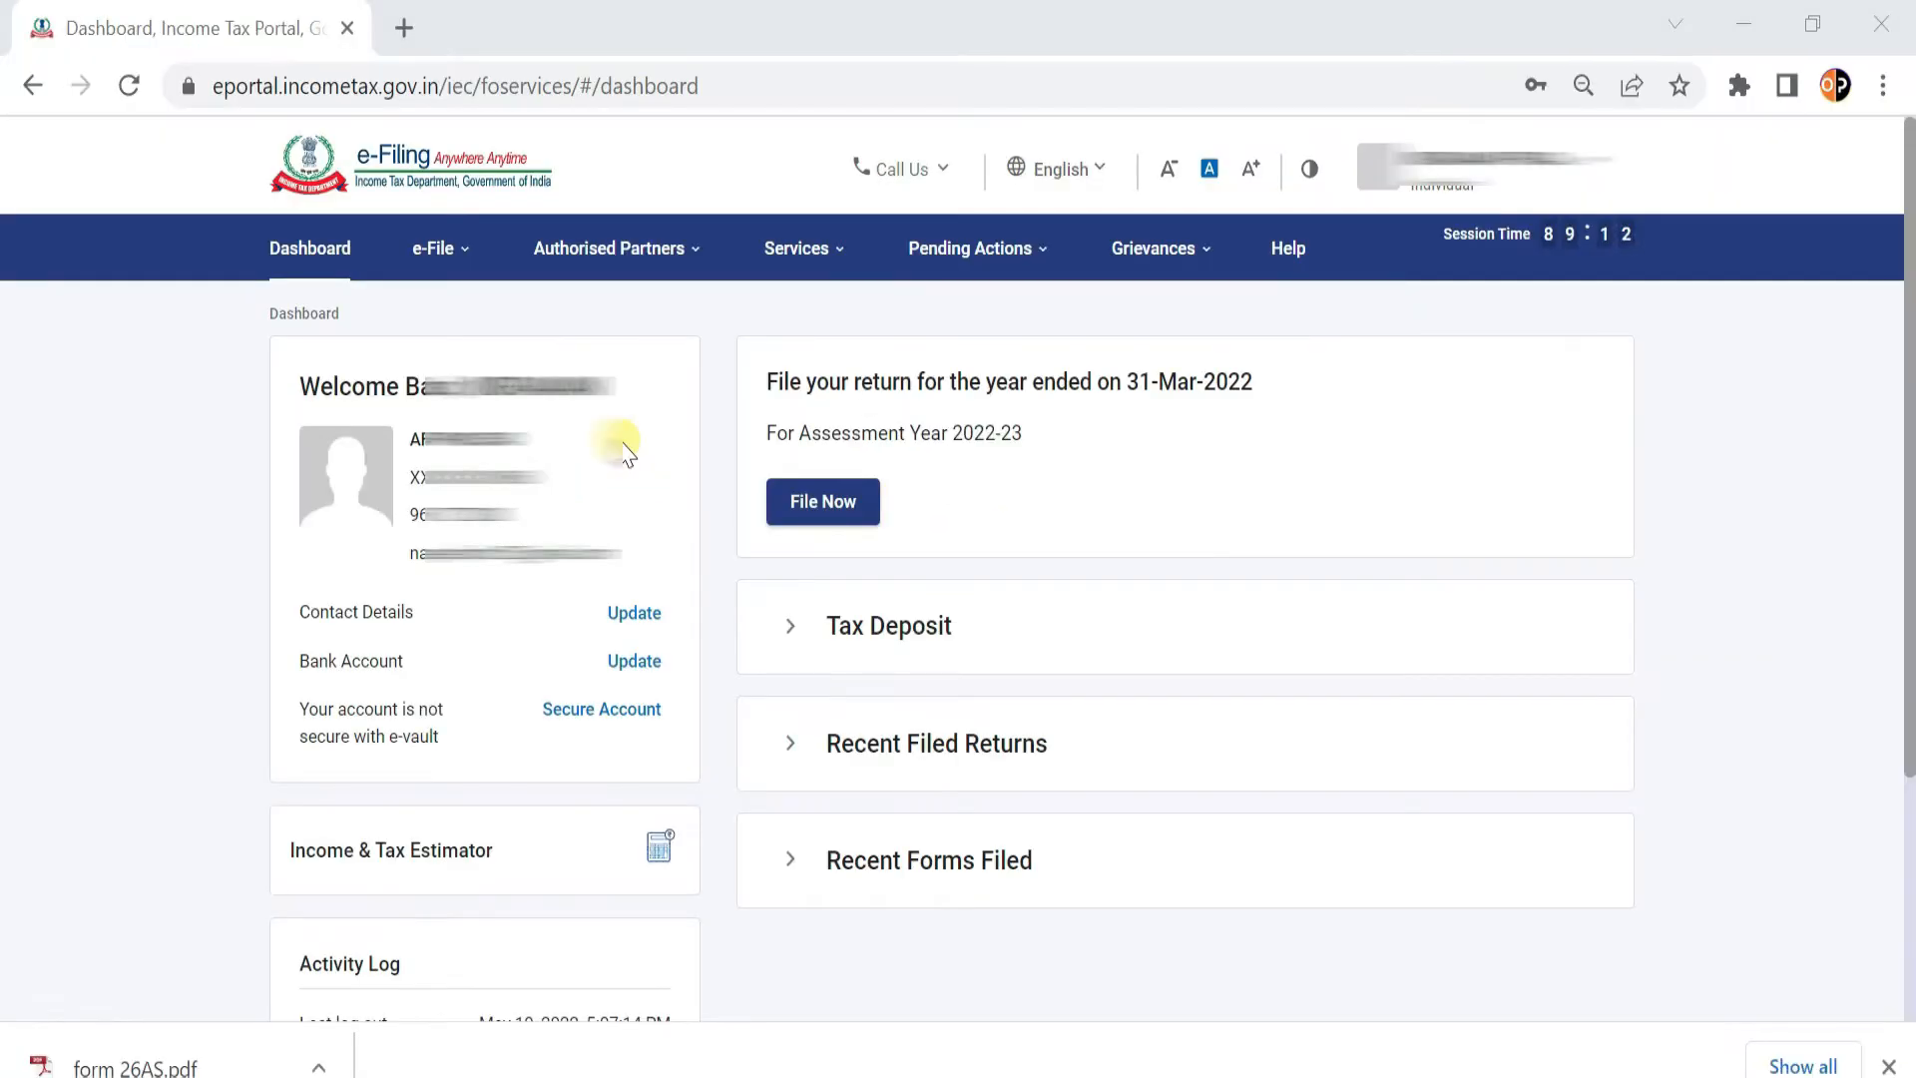
# Start an income tax return on the e-Filing portal for assessment year 2022-23 (Current A.Y.) with Online as the filing mode.
pyautogui.click(456, 255)
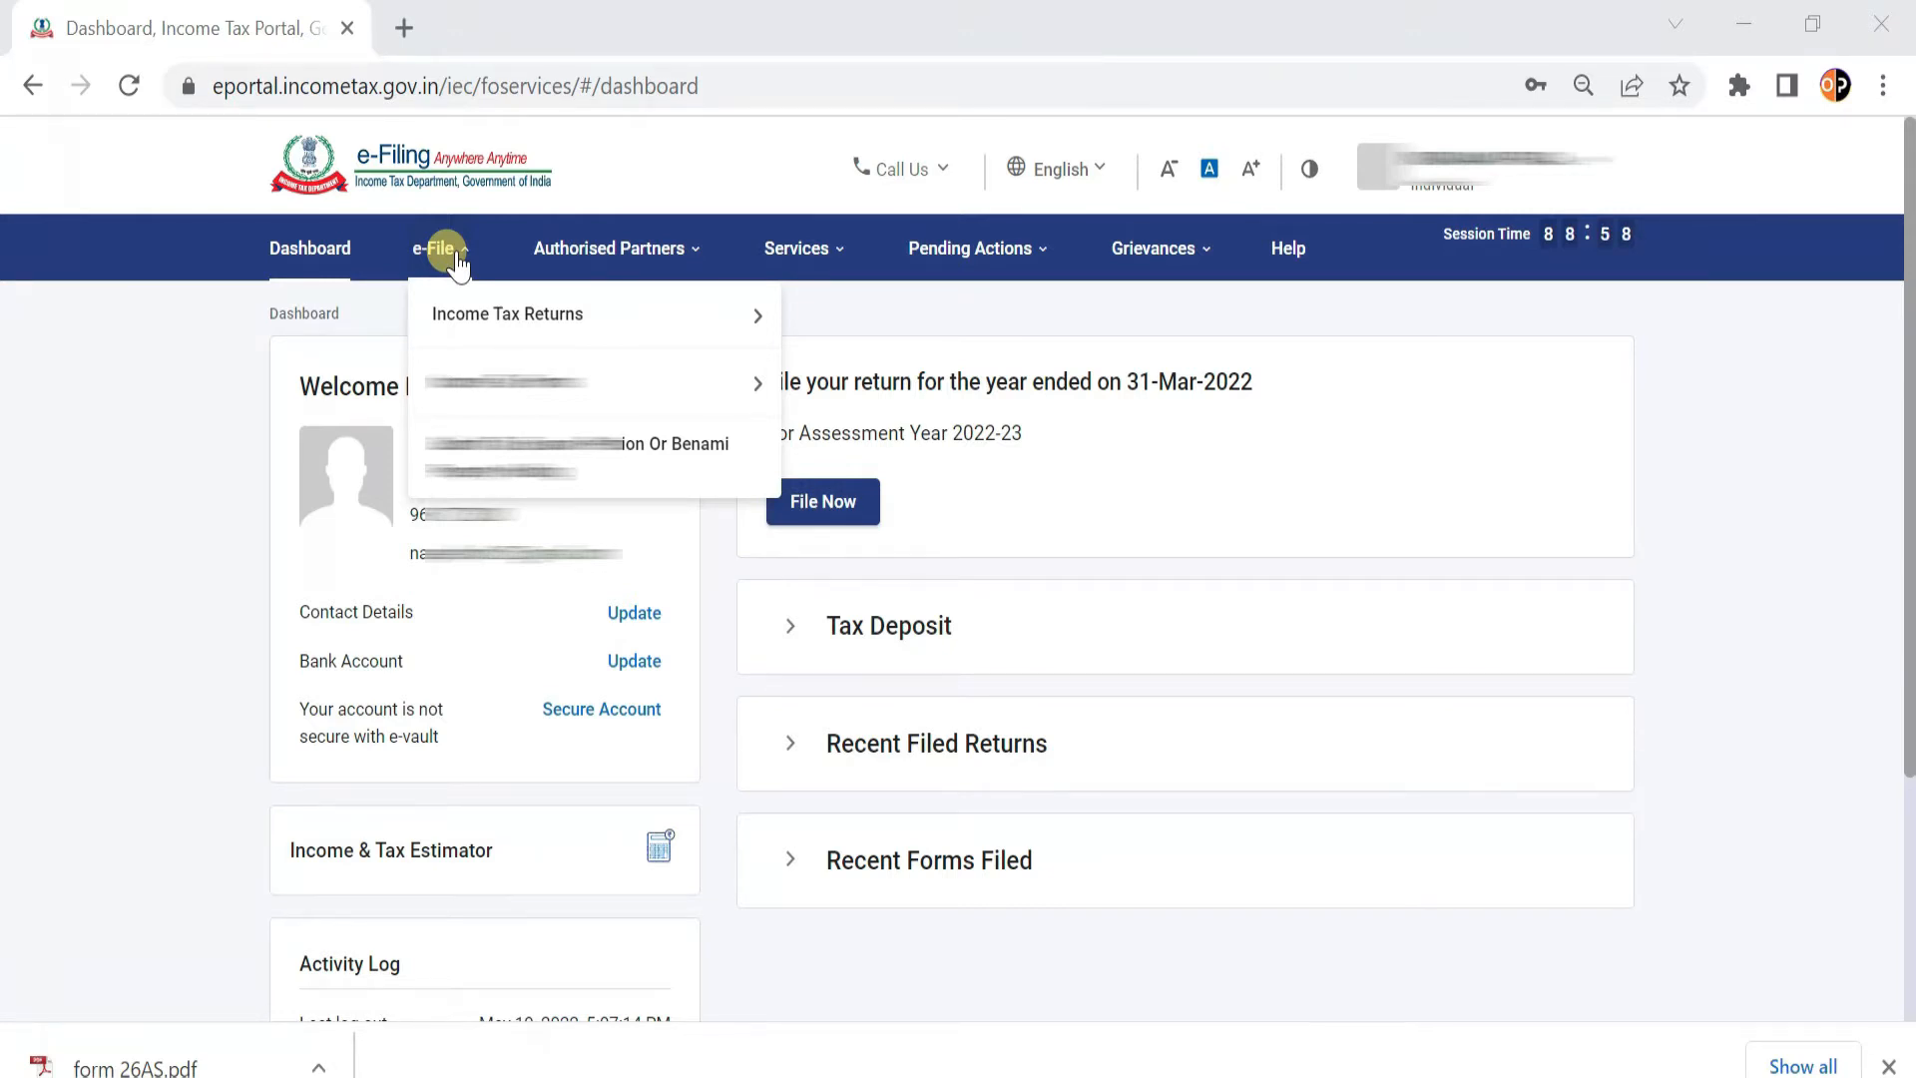
pyautogui.moveTo(470, 313)
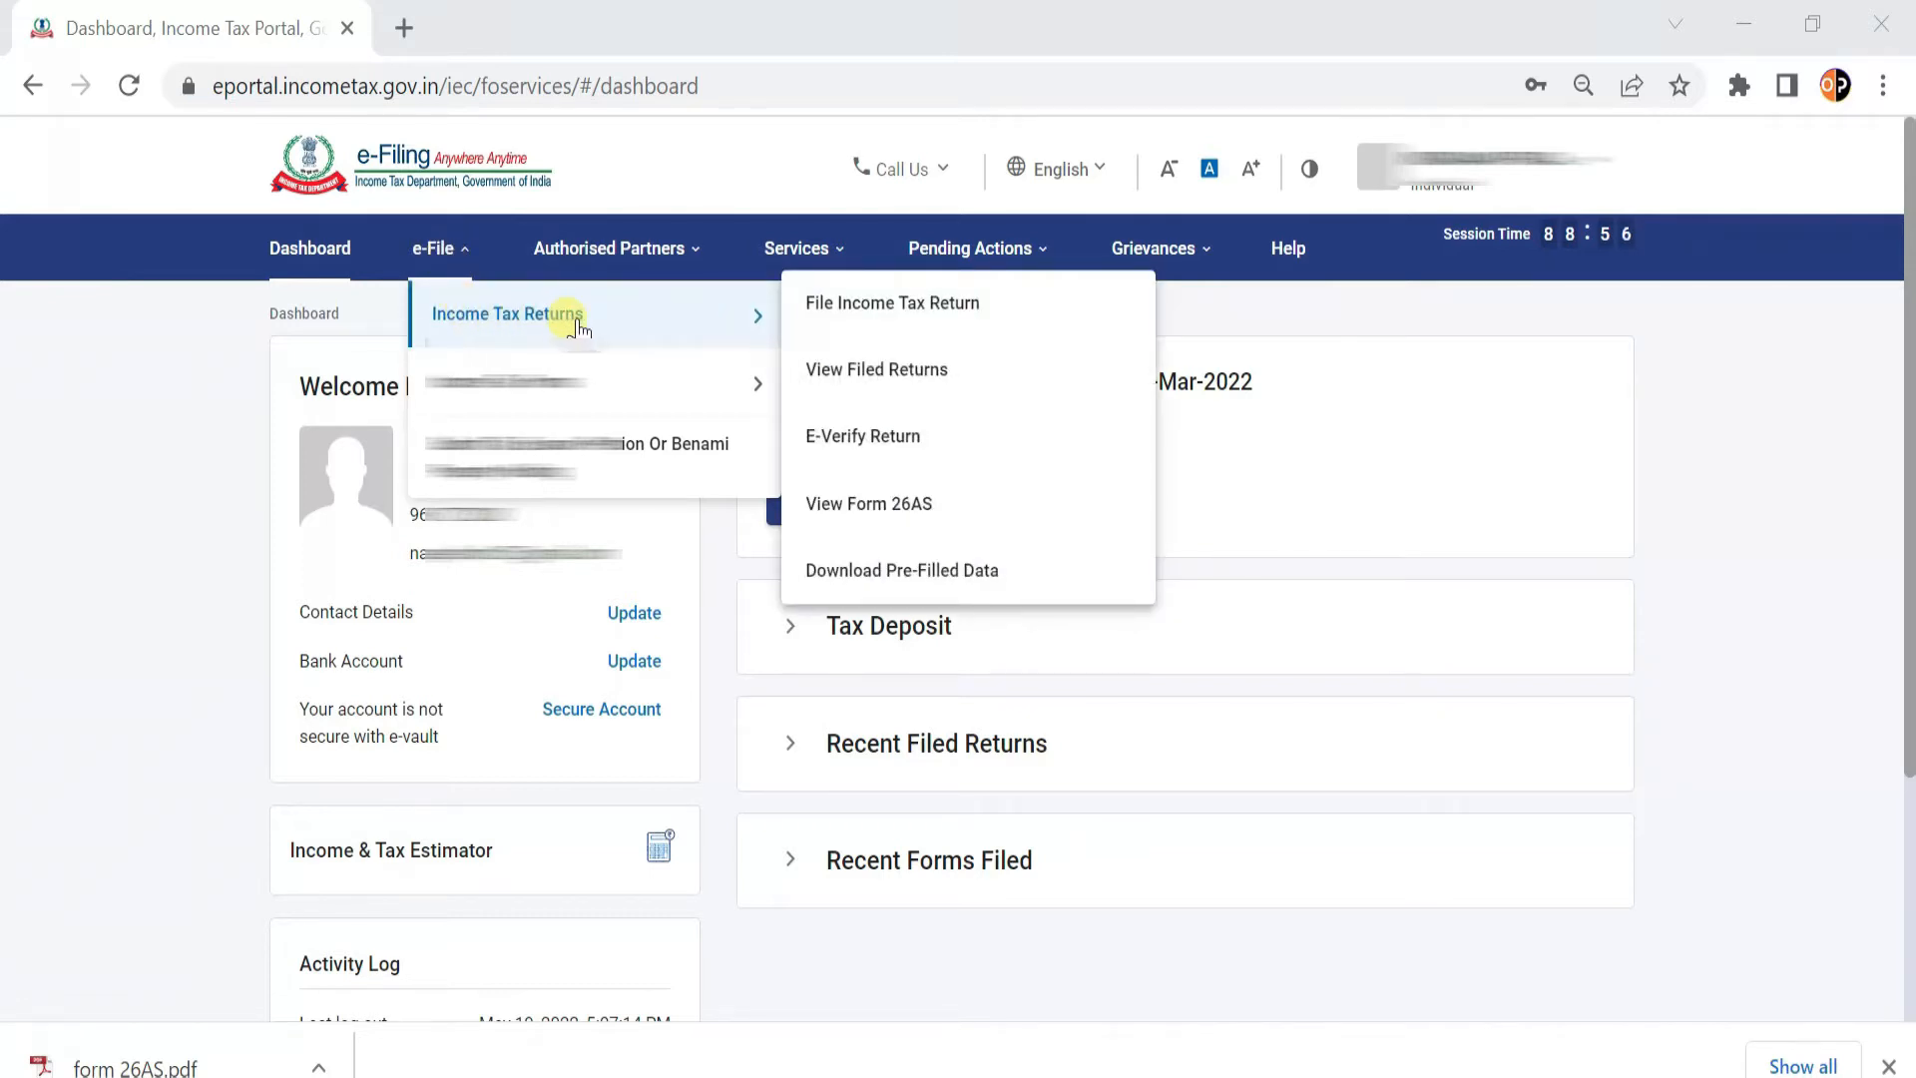
pyautogui.click(871, 317)
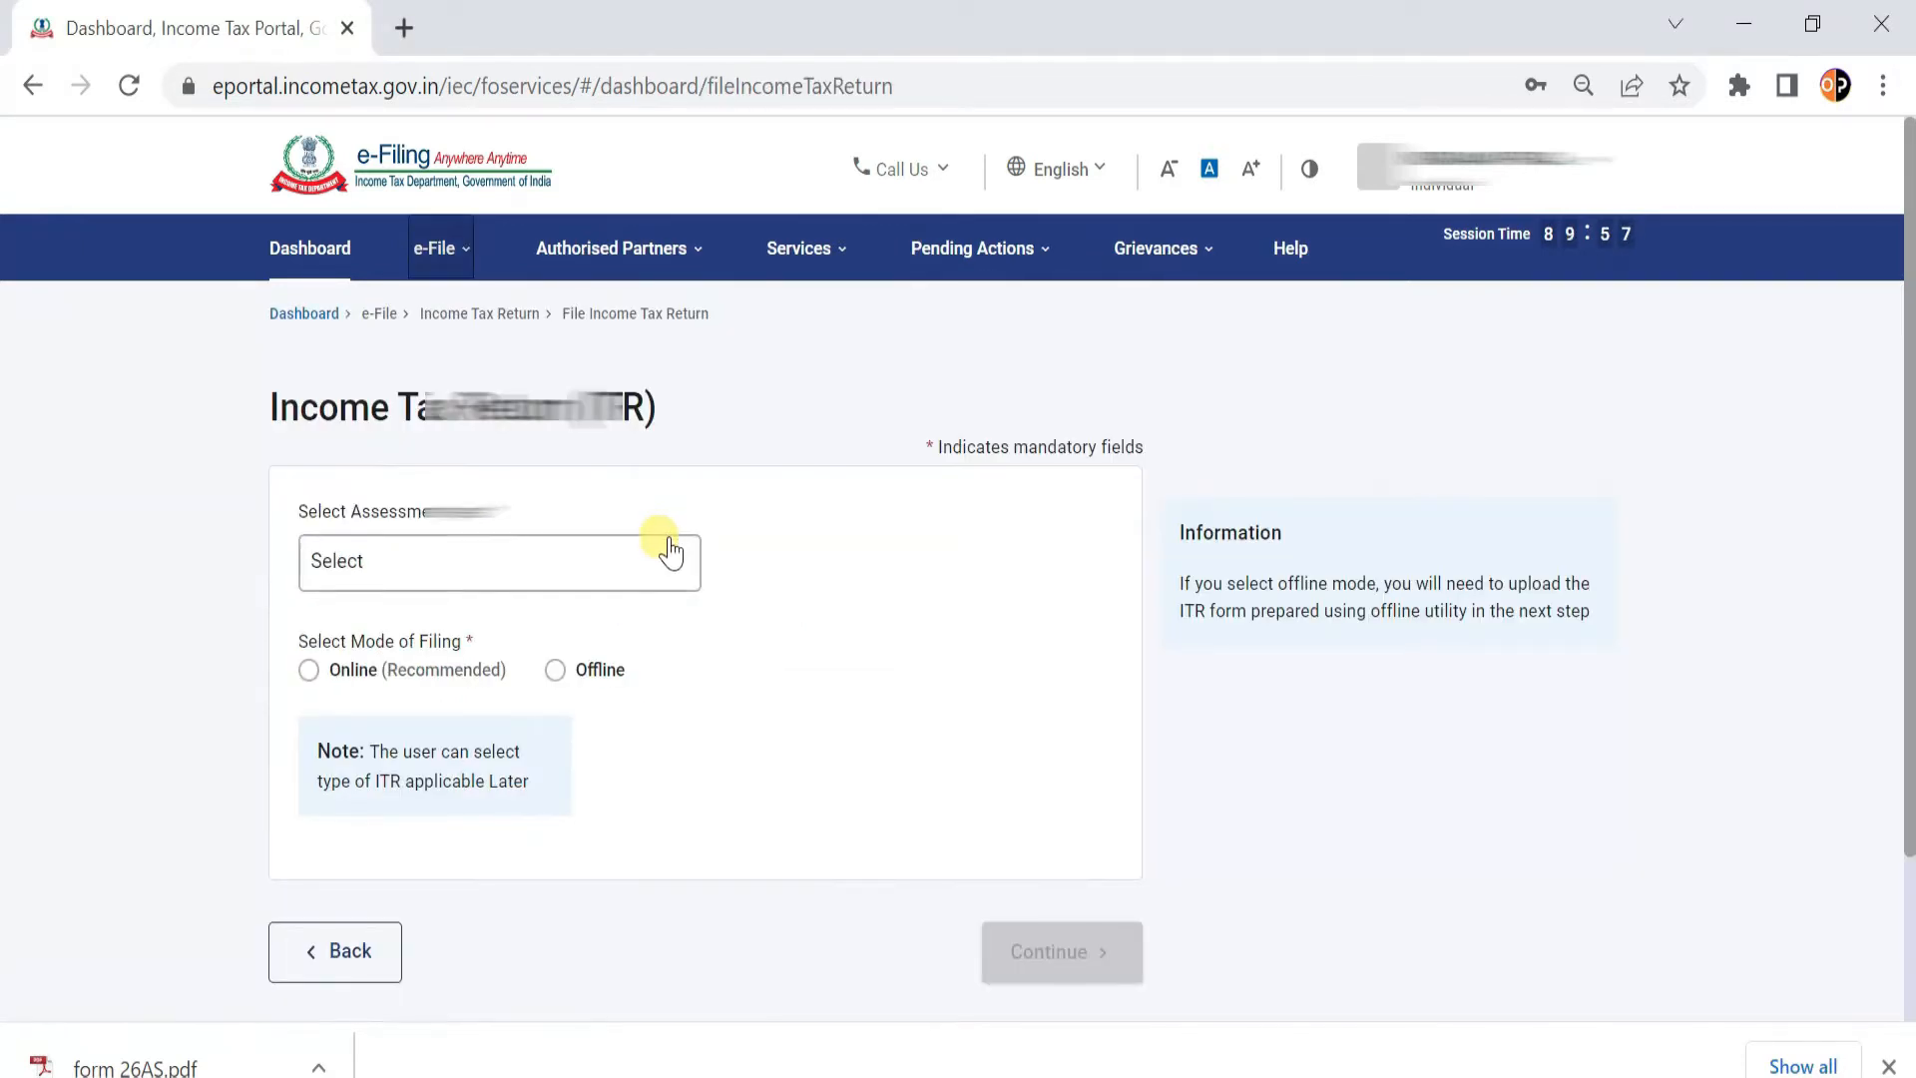
pyautogui.click(679, 575)
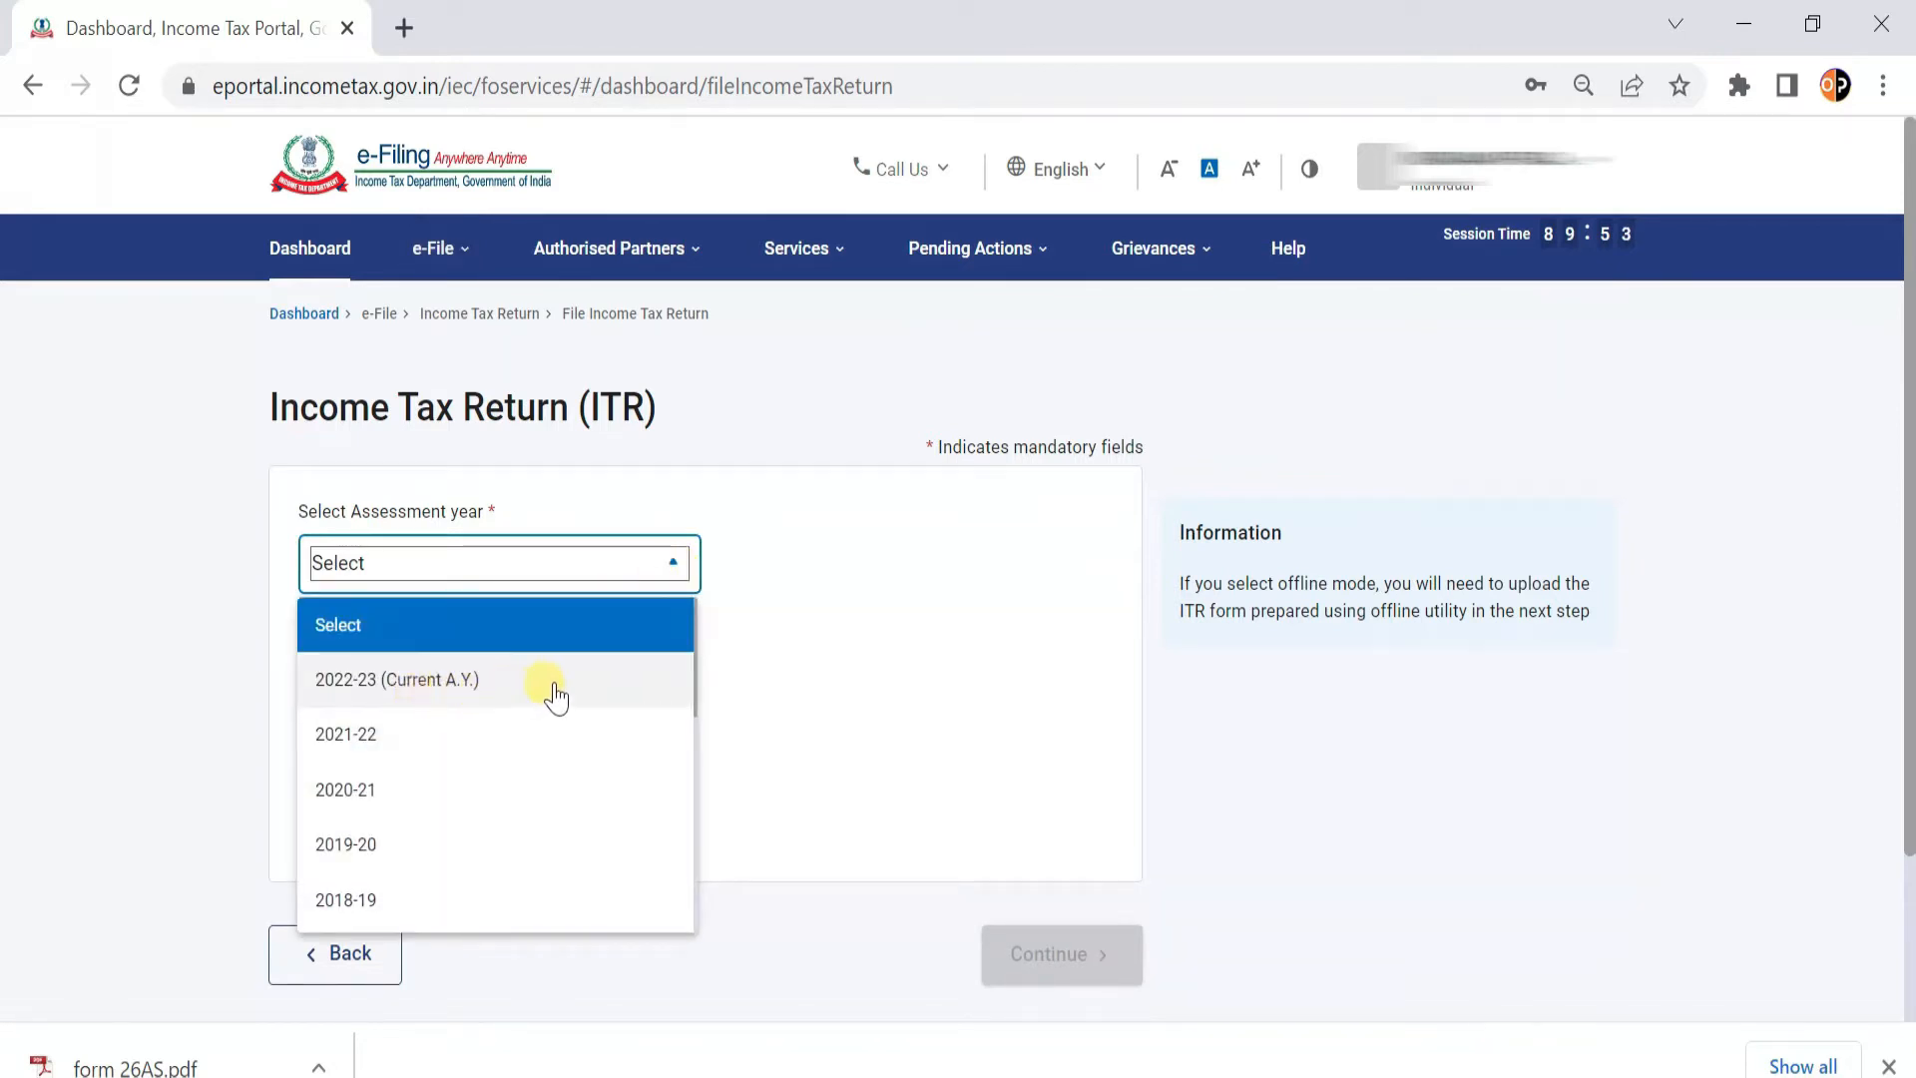
pyautogui.click(362, 684)
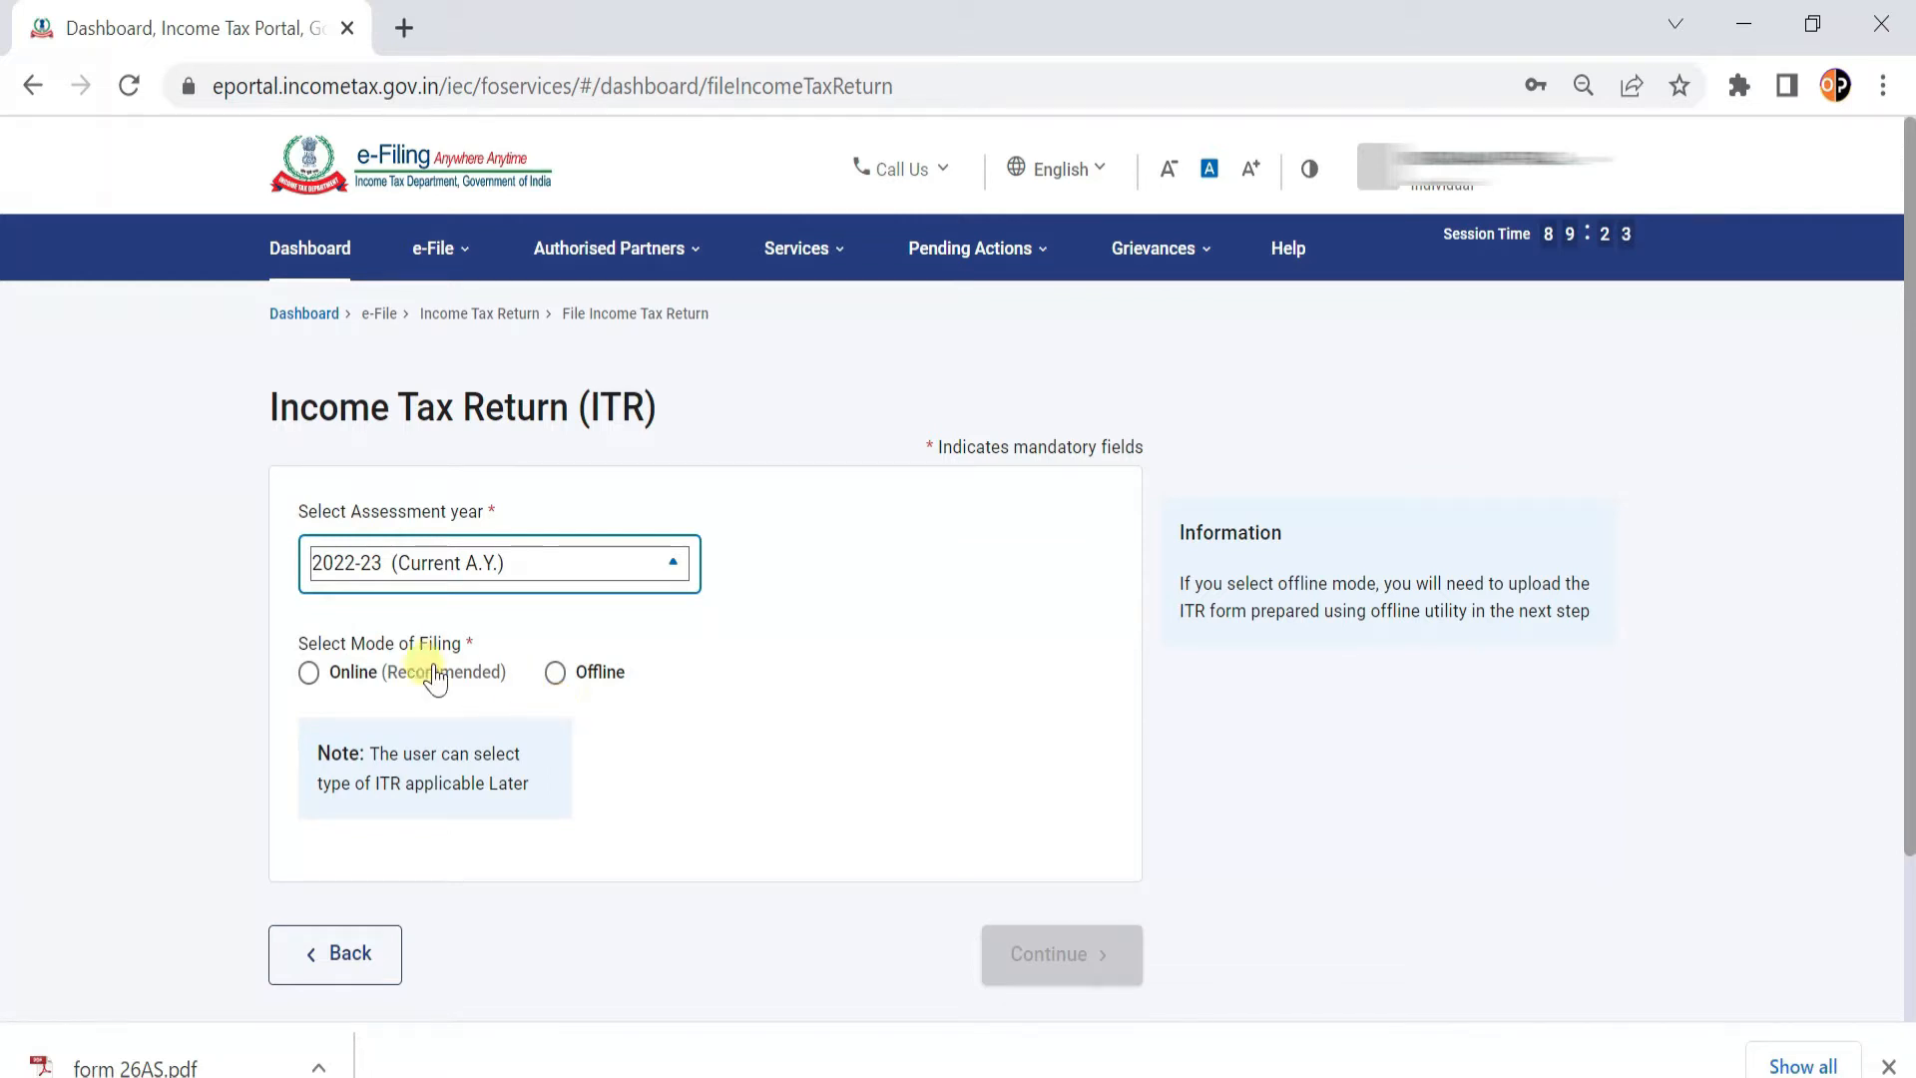
pyautogui.click(310, 674)
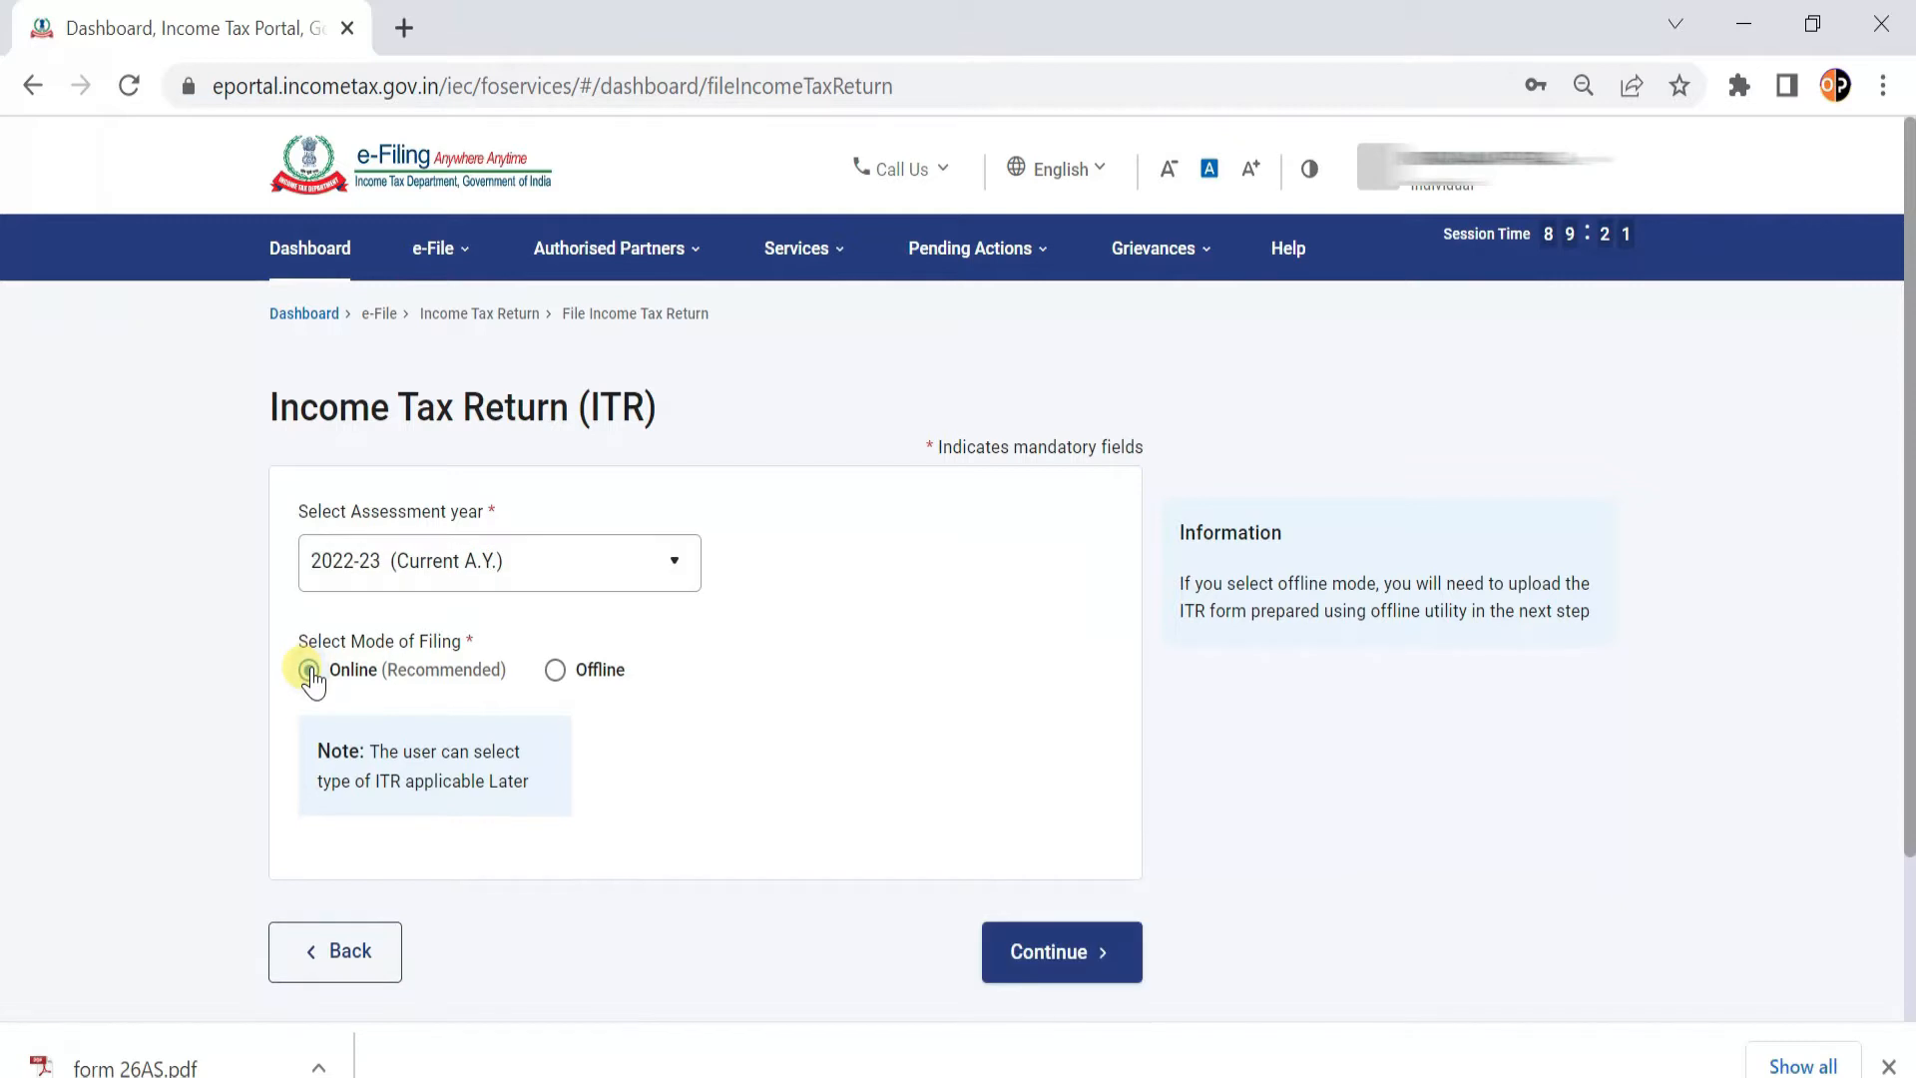
pyautogui.click(1079, 951)
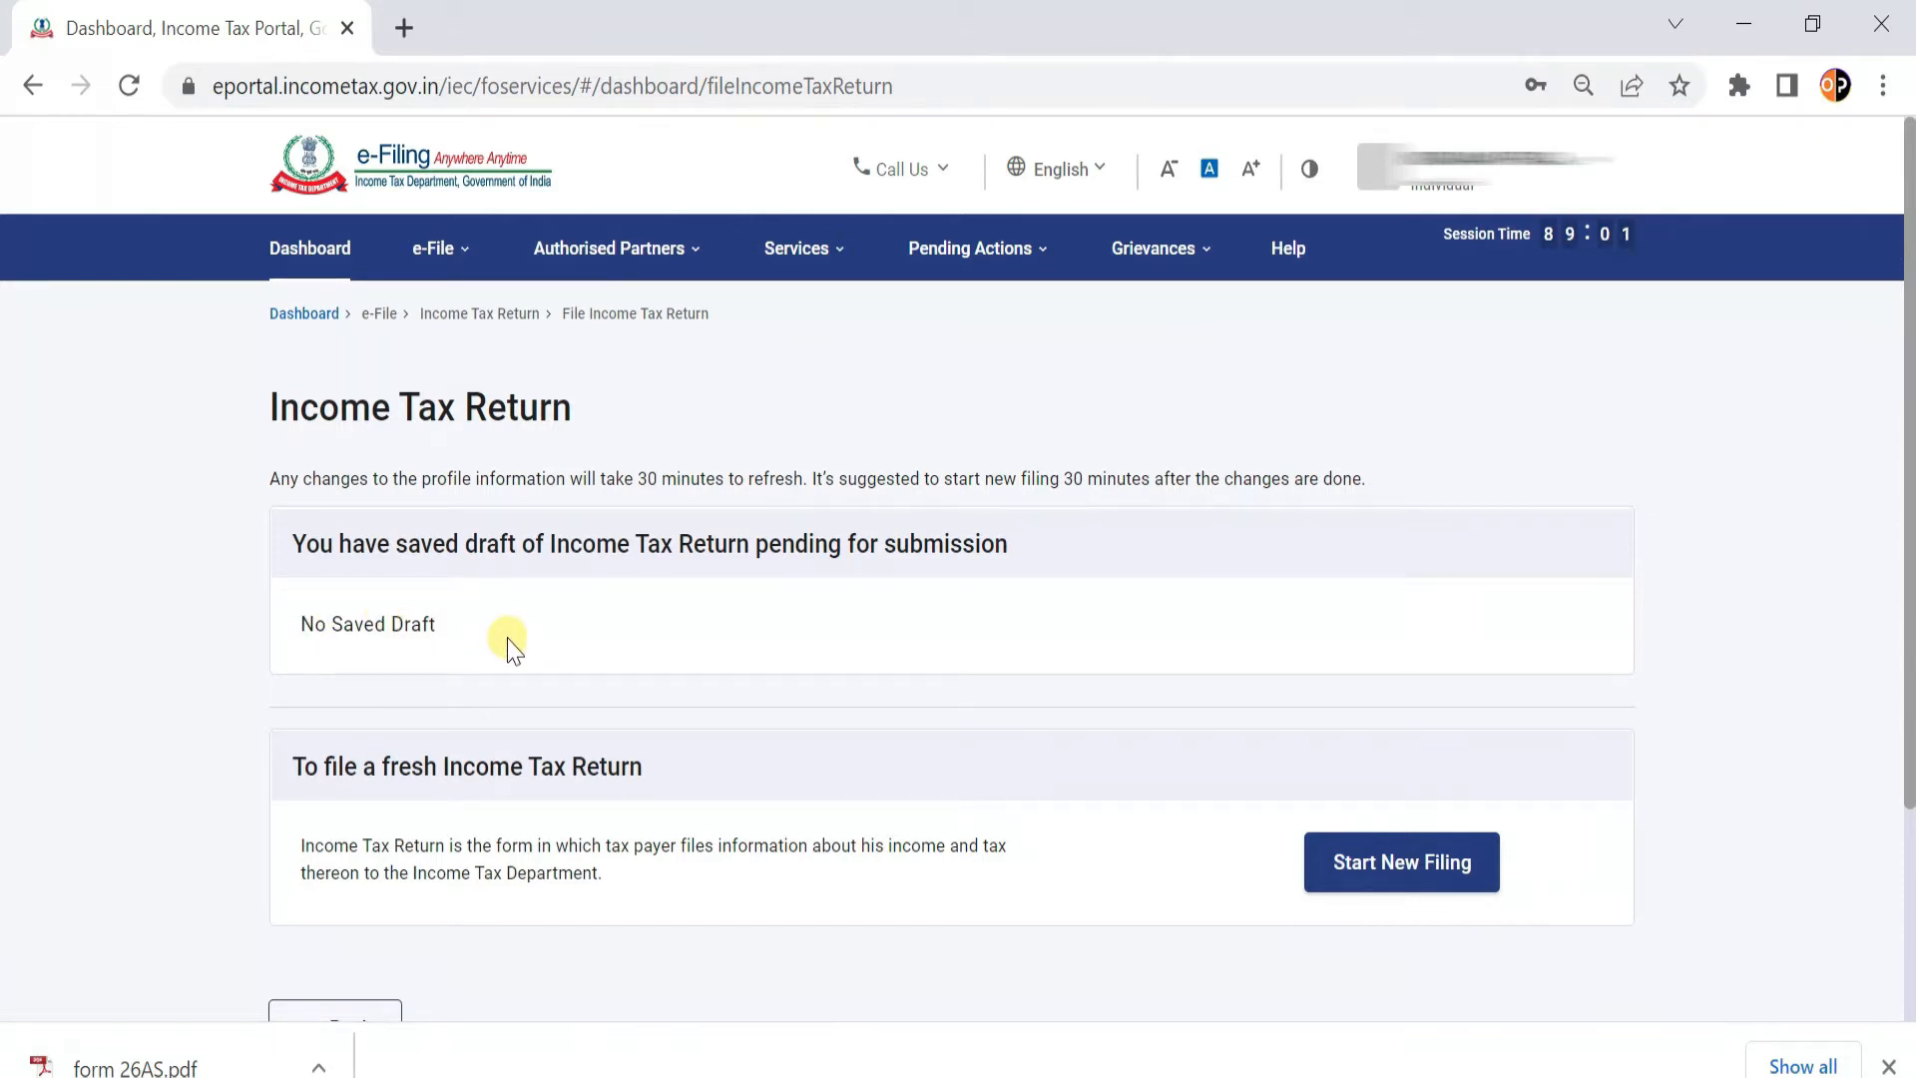
# Start a new filing with Individual status and proceed with the ITR - 1 form.
pyautogui.click(1382, 882)
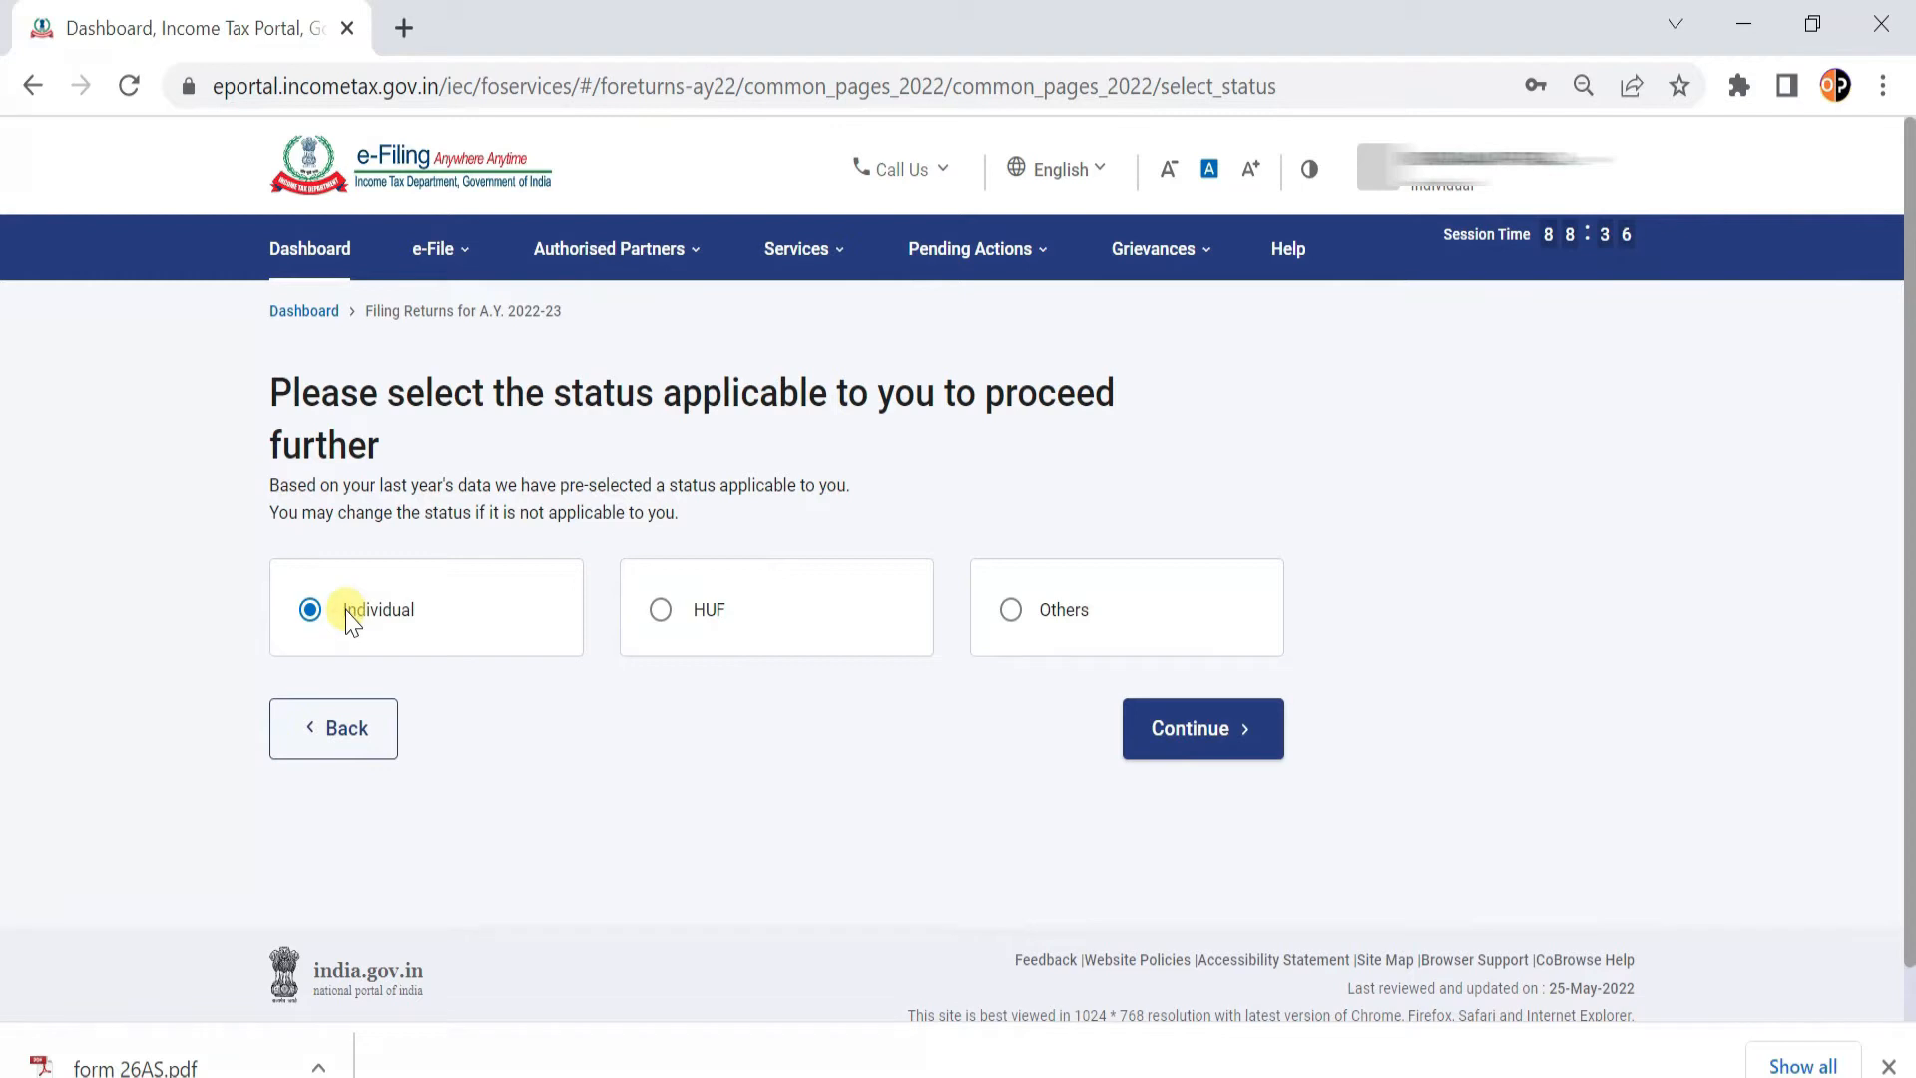
pyautogui.click(1239, 751)
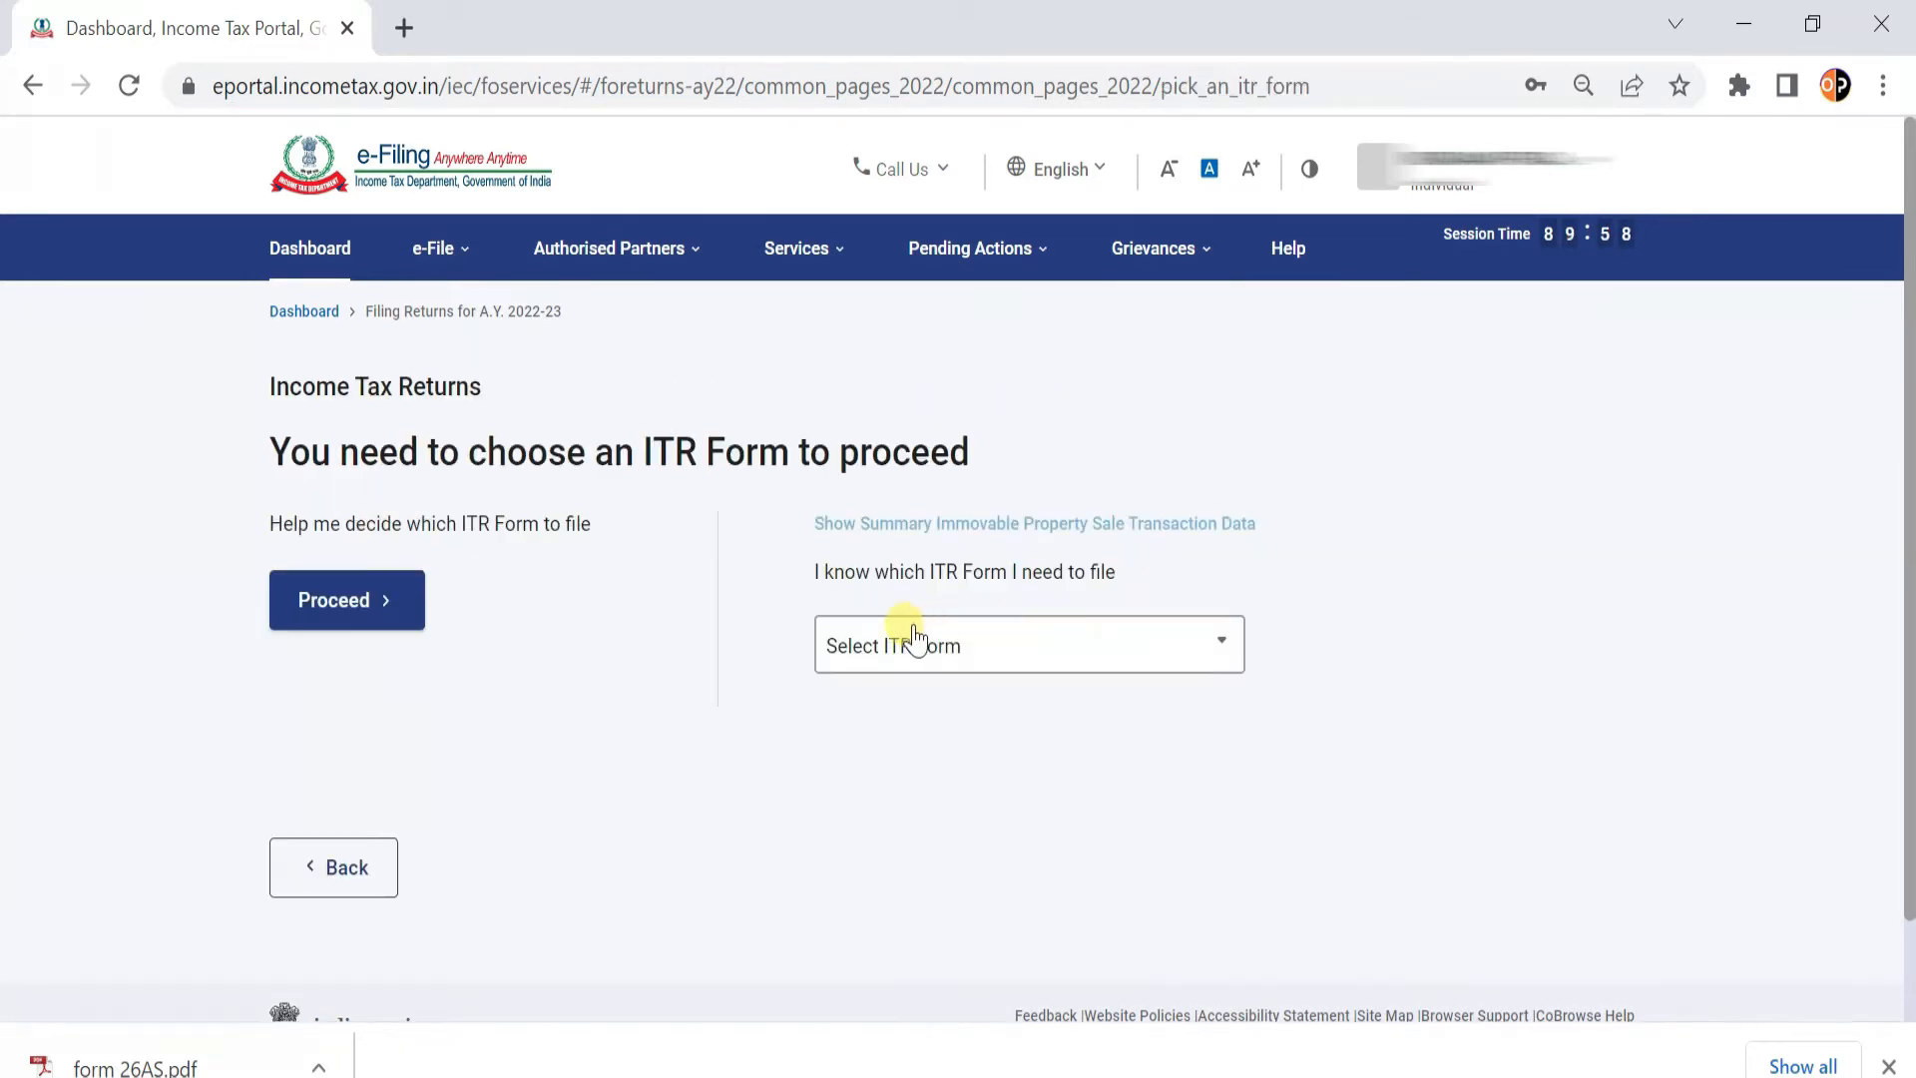
pyautogui.click(1001, 660)
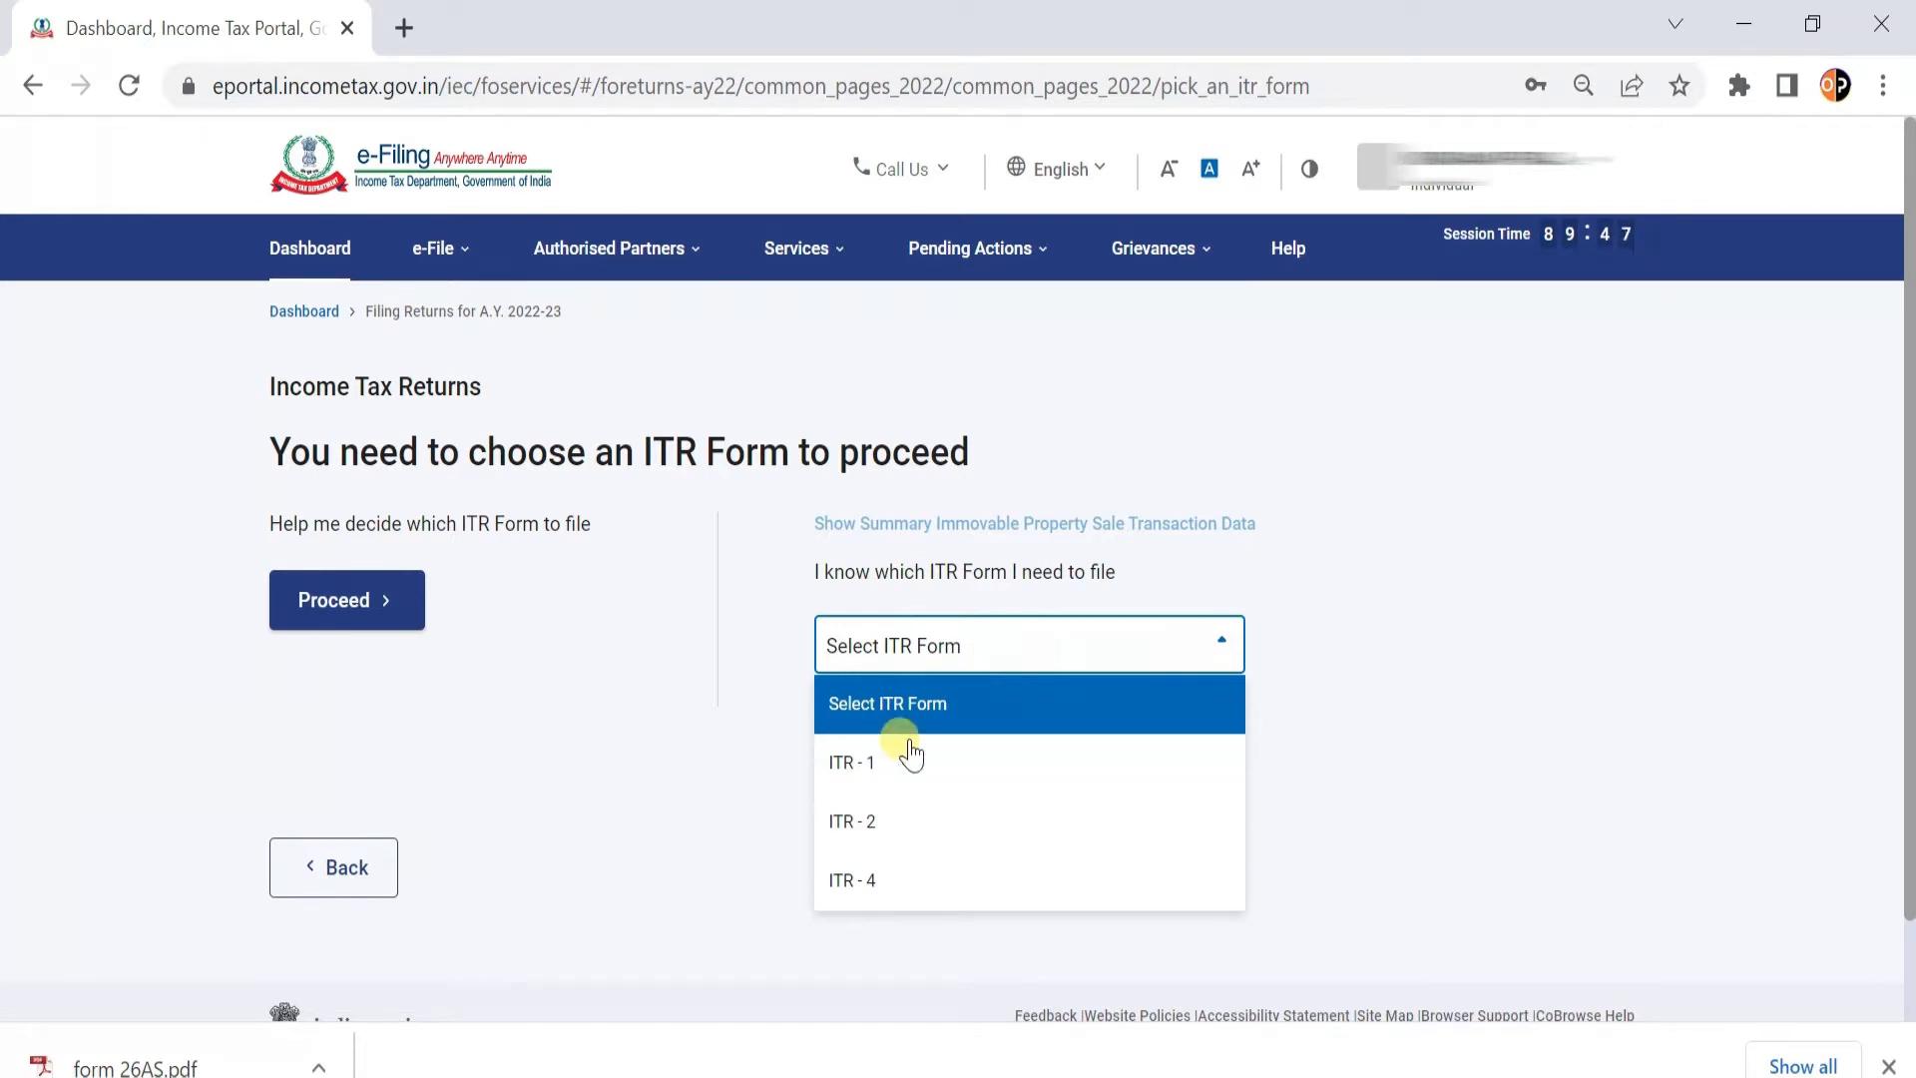
pyautogui.click(878, 776)
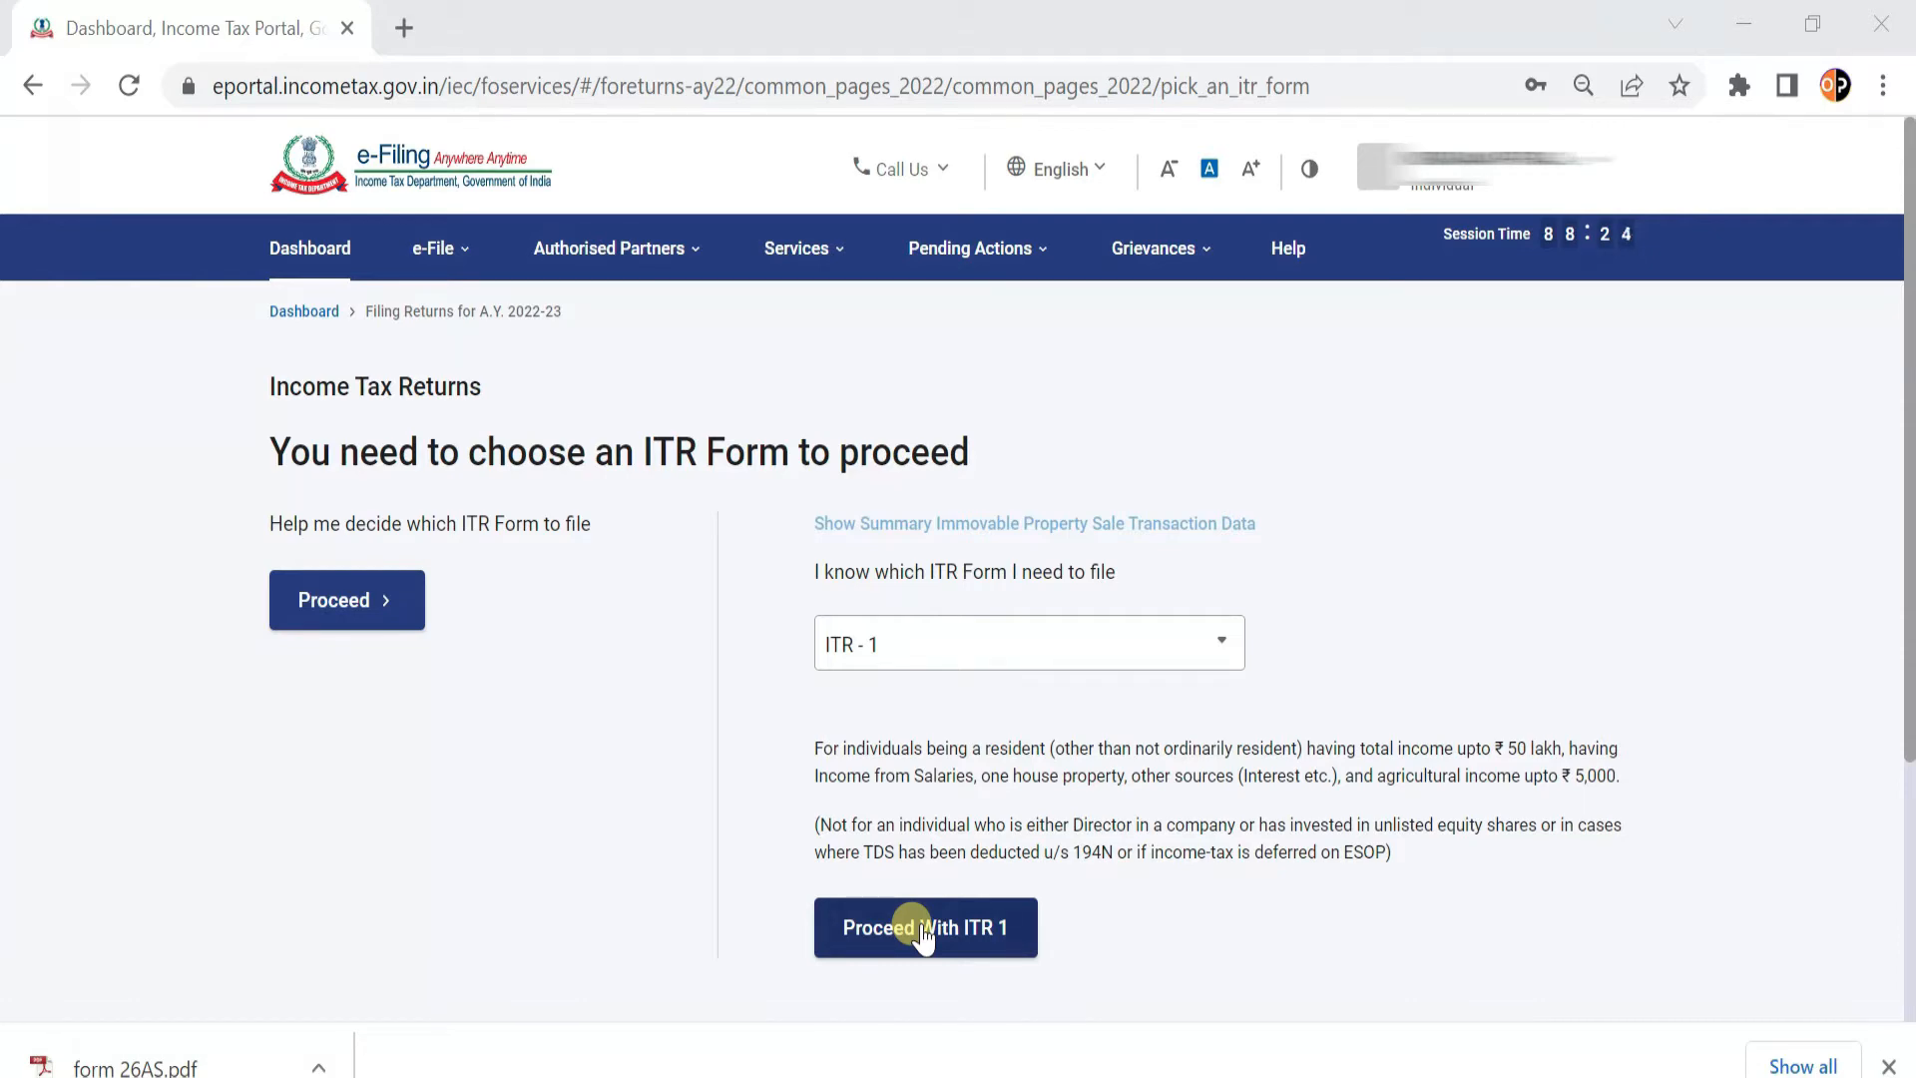
pyautogui.click(923, 933)
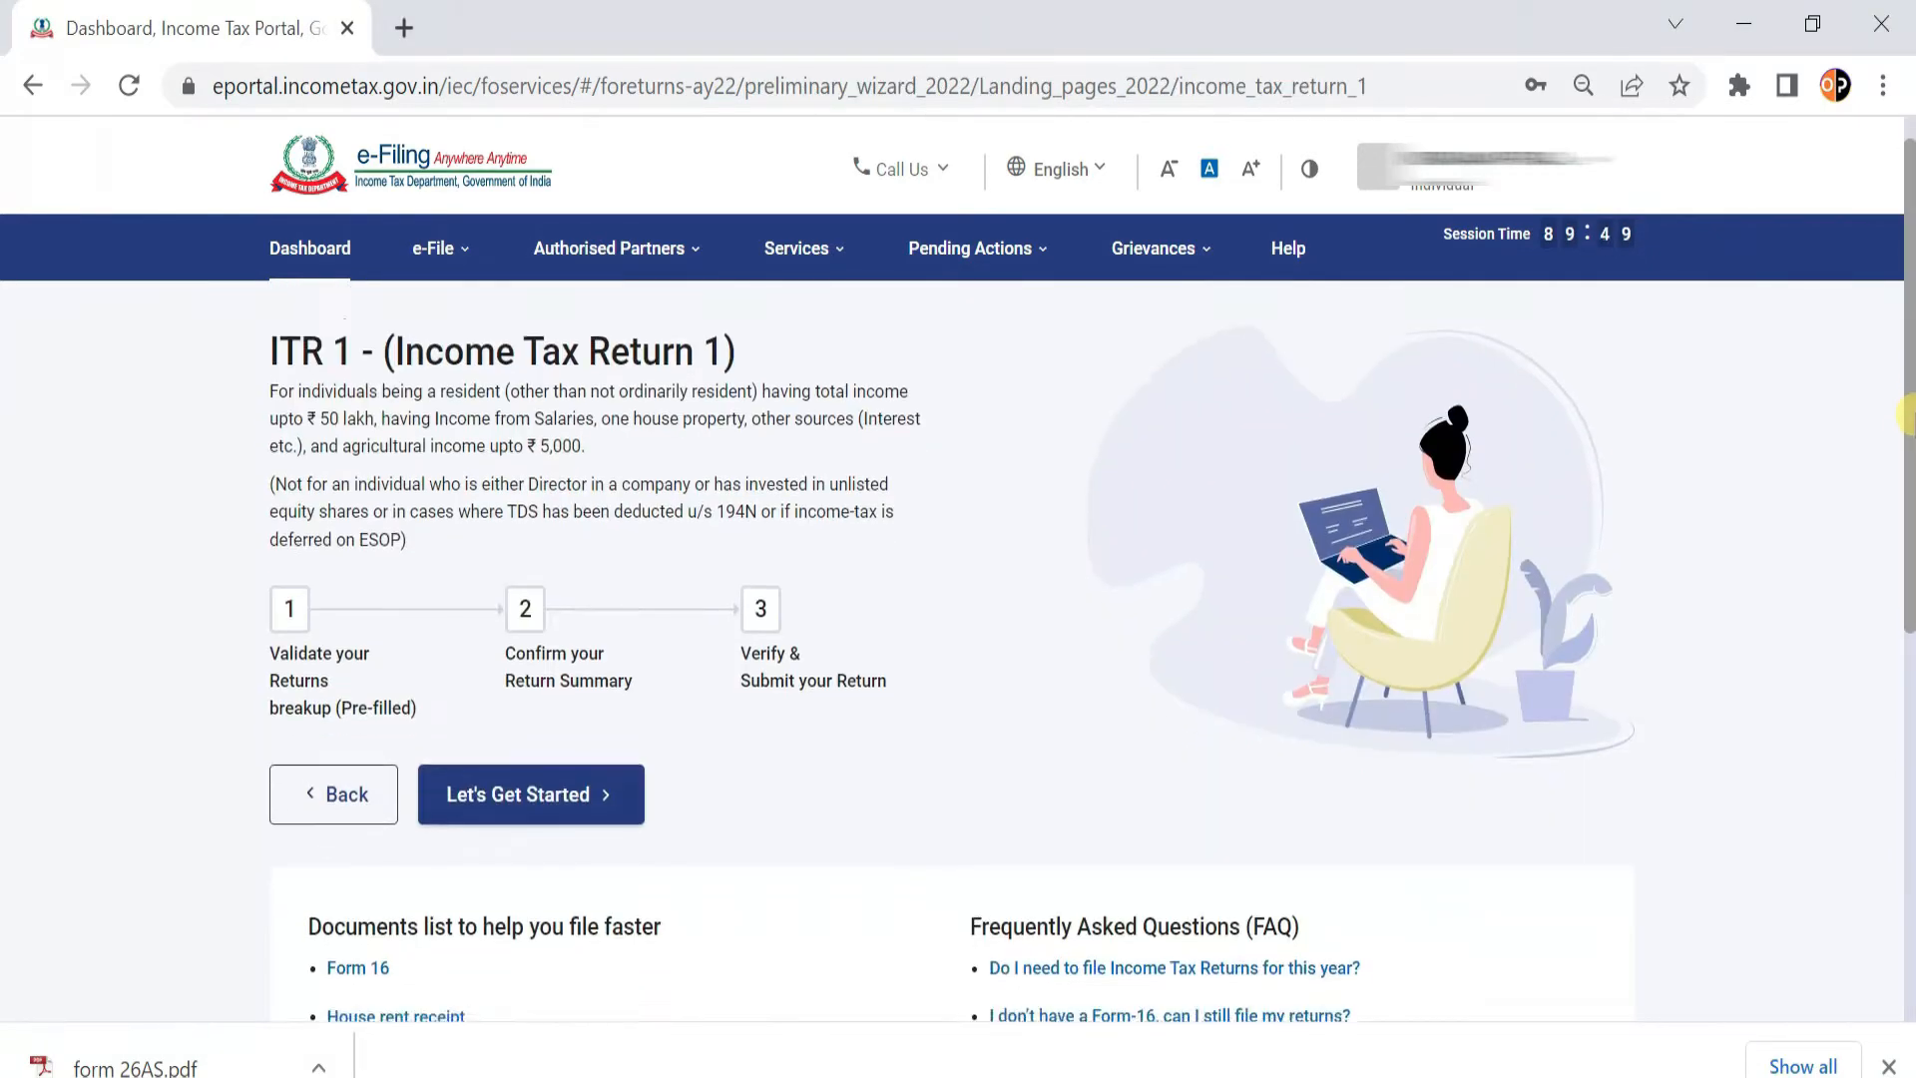
# Review the full list of documents that can help with tax filing and close it.
pyautogui.moveTo(1906, 384); pyautogui.dragTo(1907, 515)
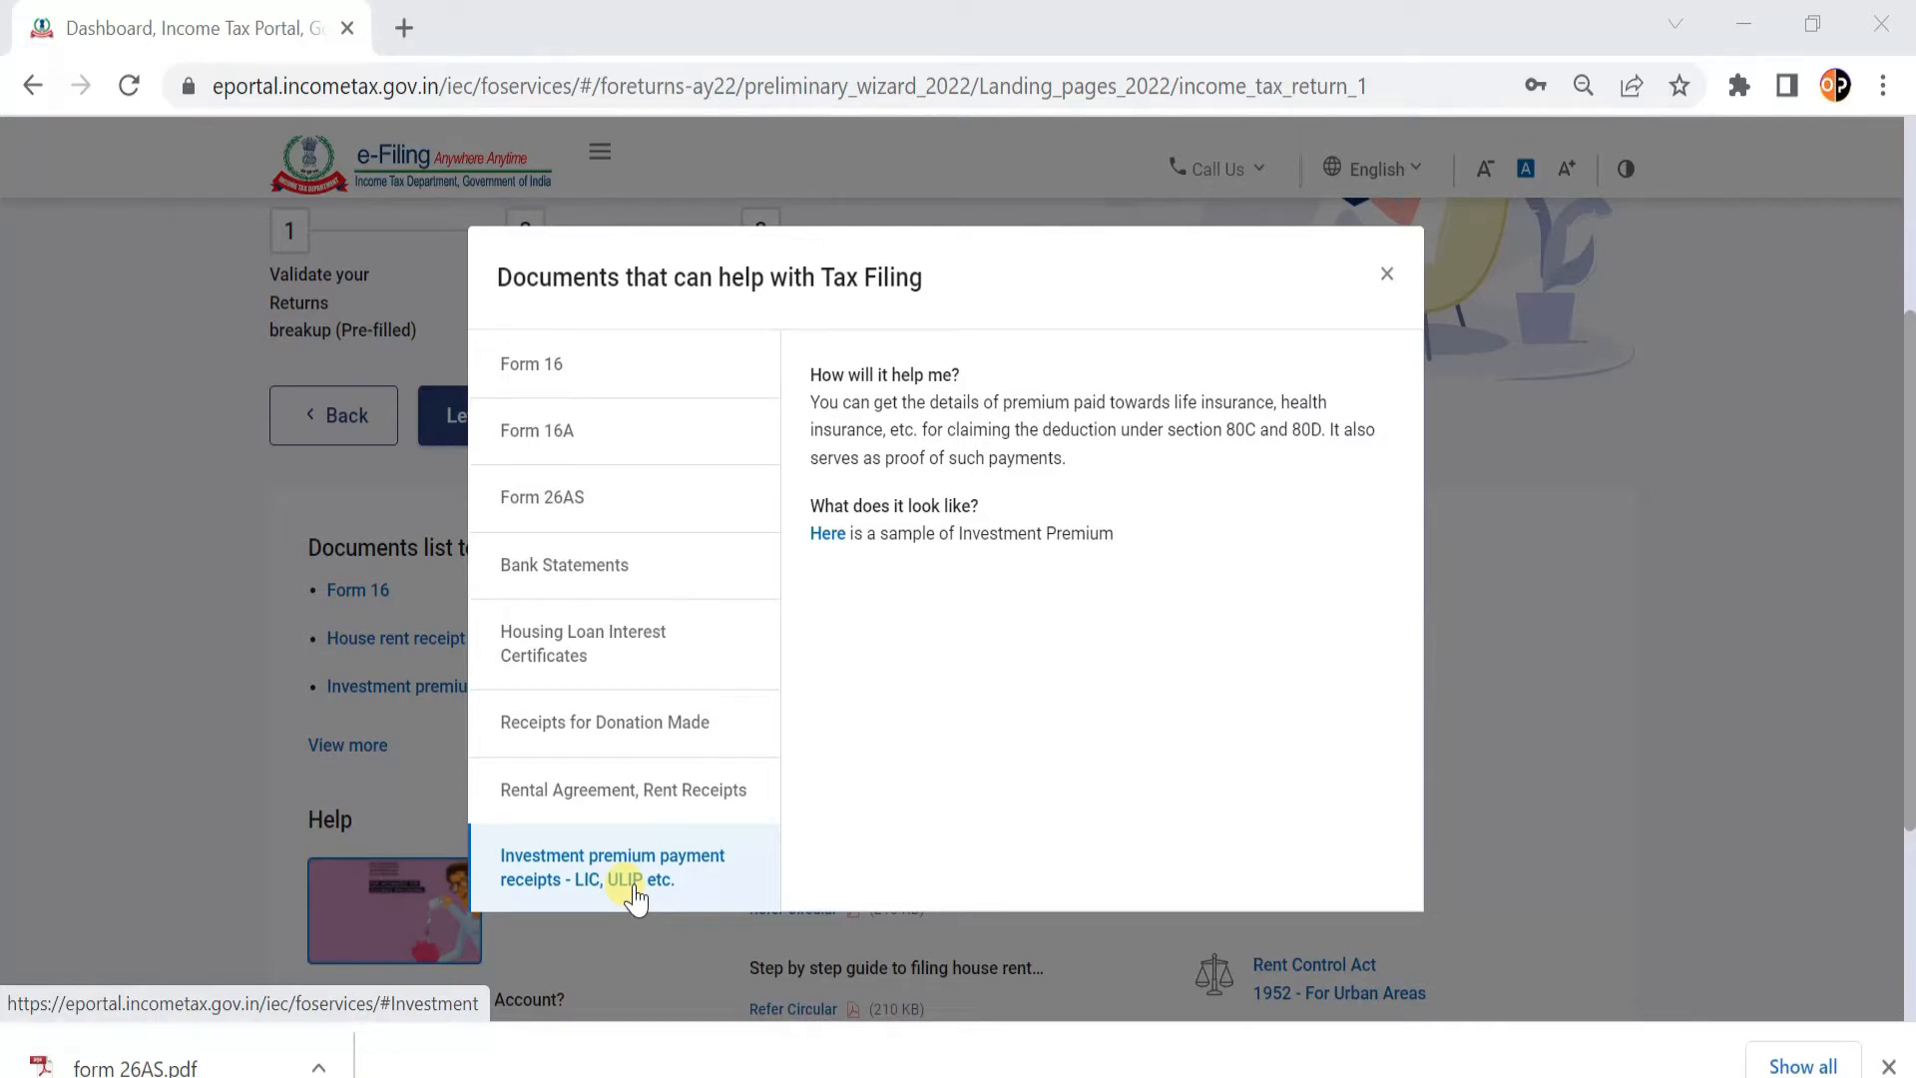
pyautogui.click(1387, 275)
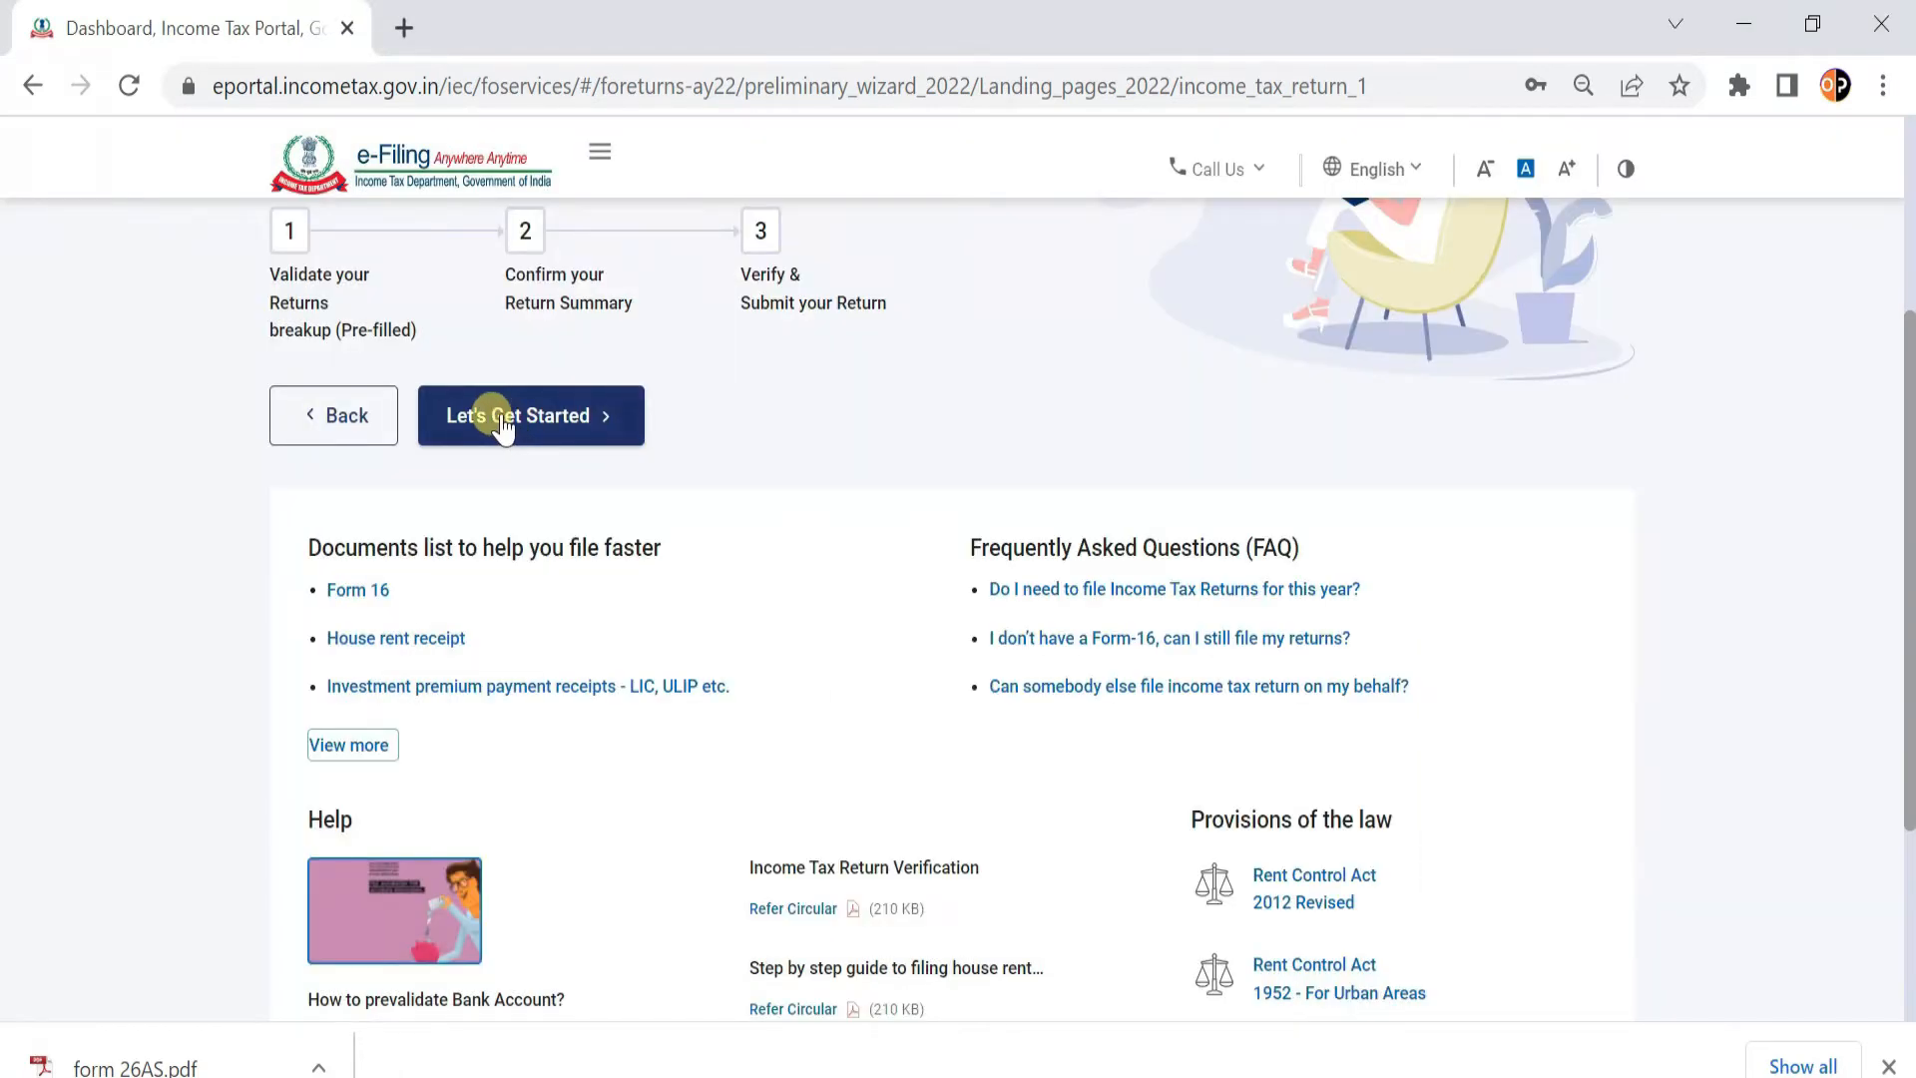
# Get started with the ITR-1 return and select "Taxable income is more than basic exemption limit" as the filing reason.
pyautogui.click(504, 419)
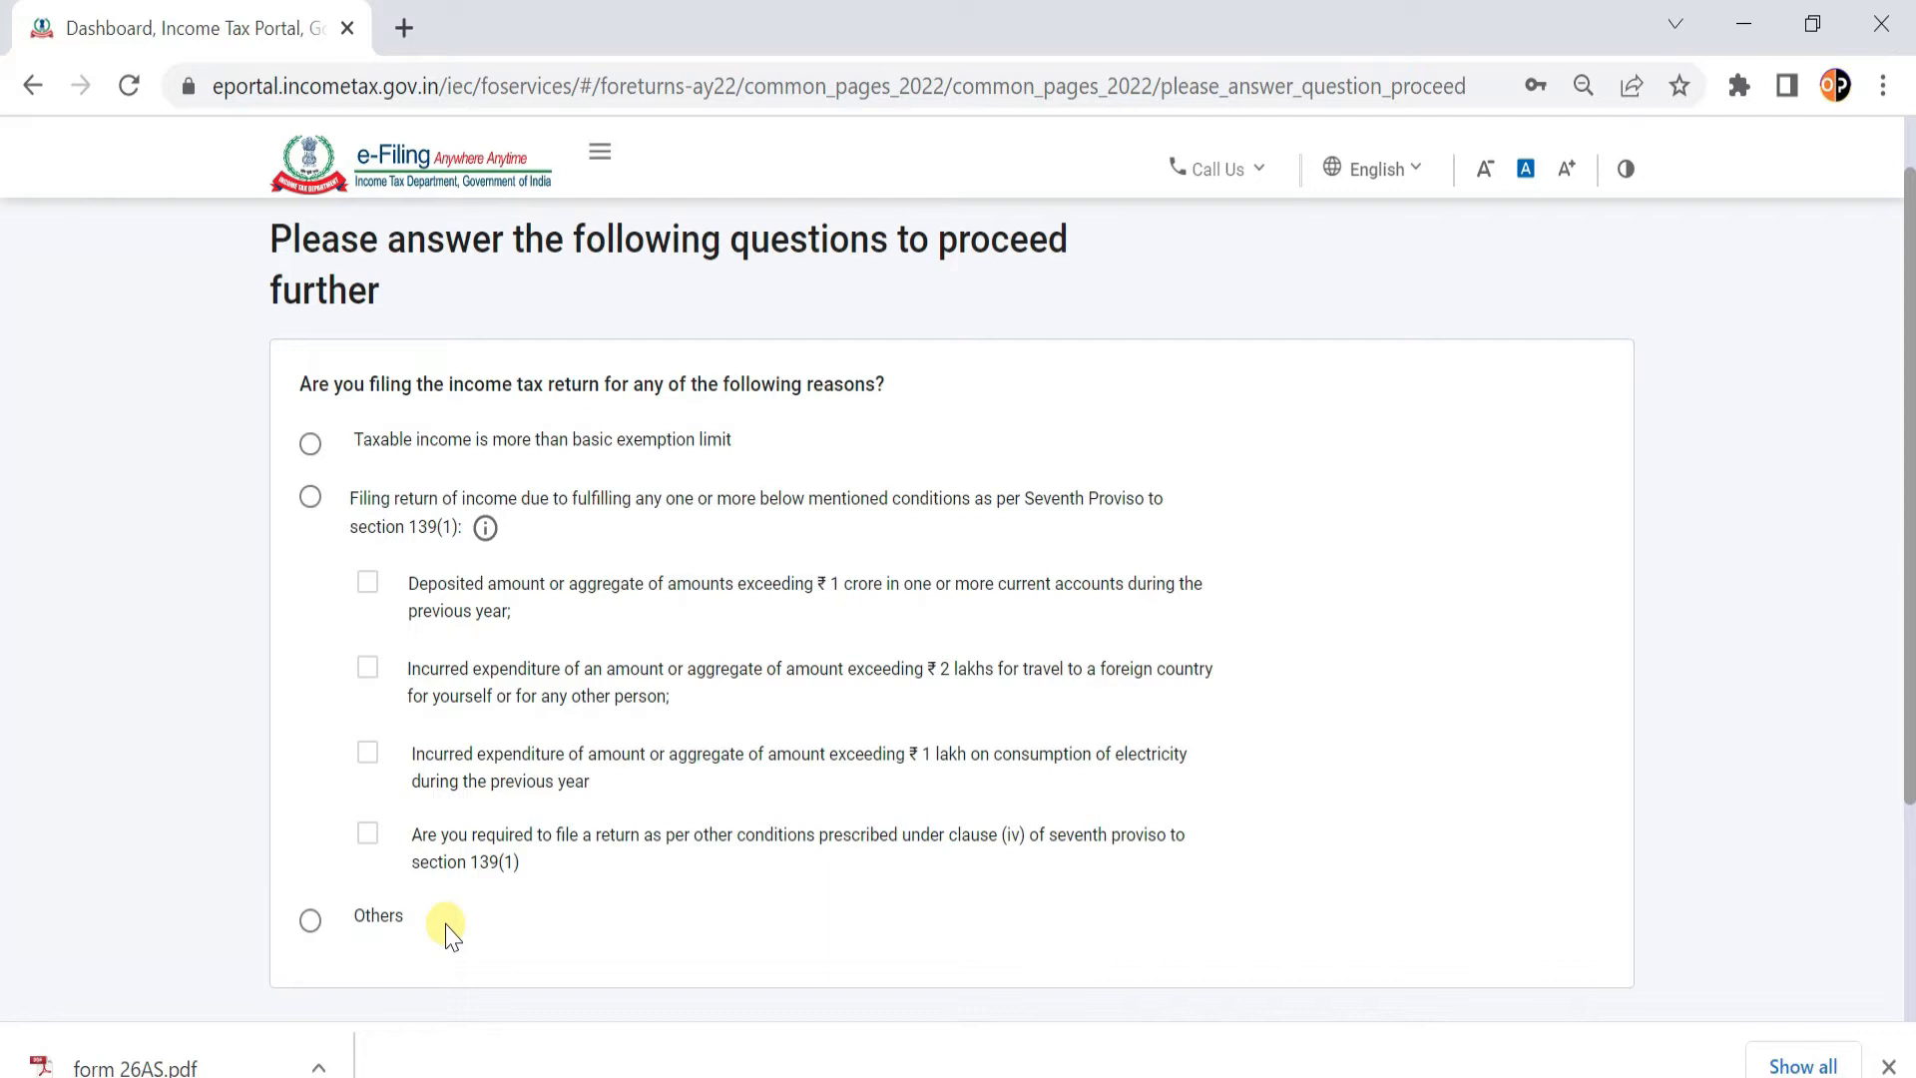
pyautogui.scroll(2, 1621, 703)
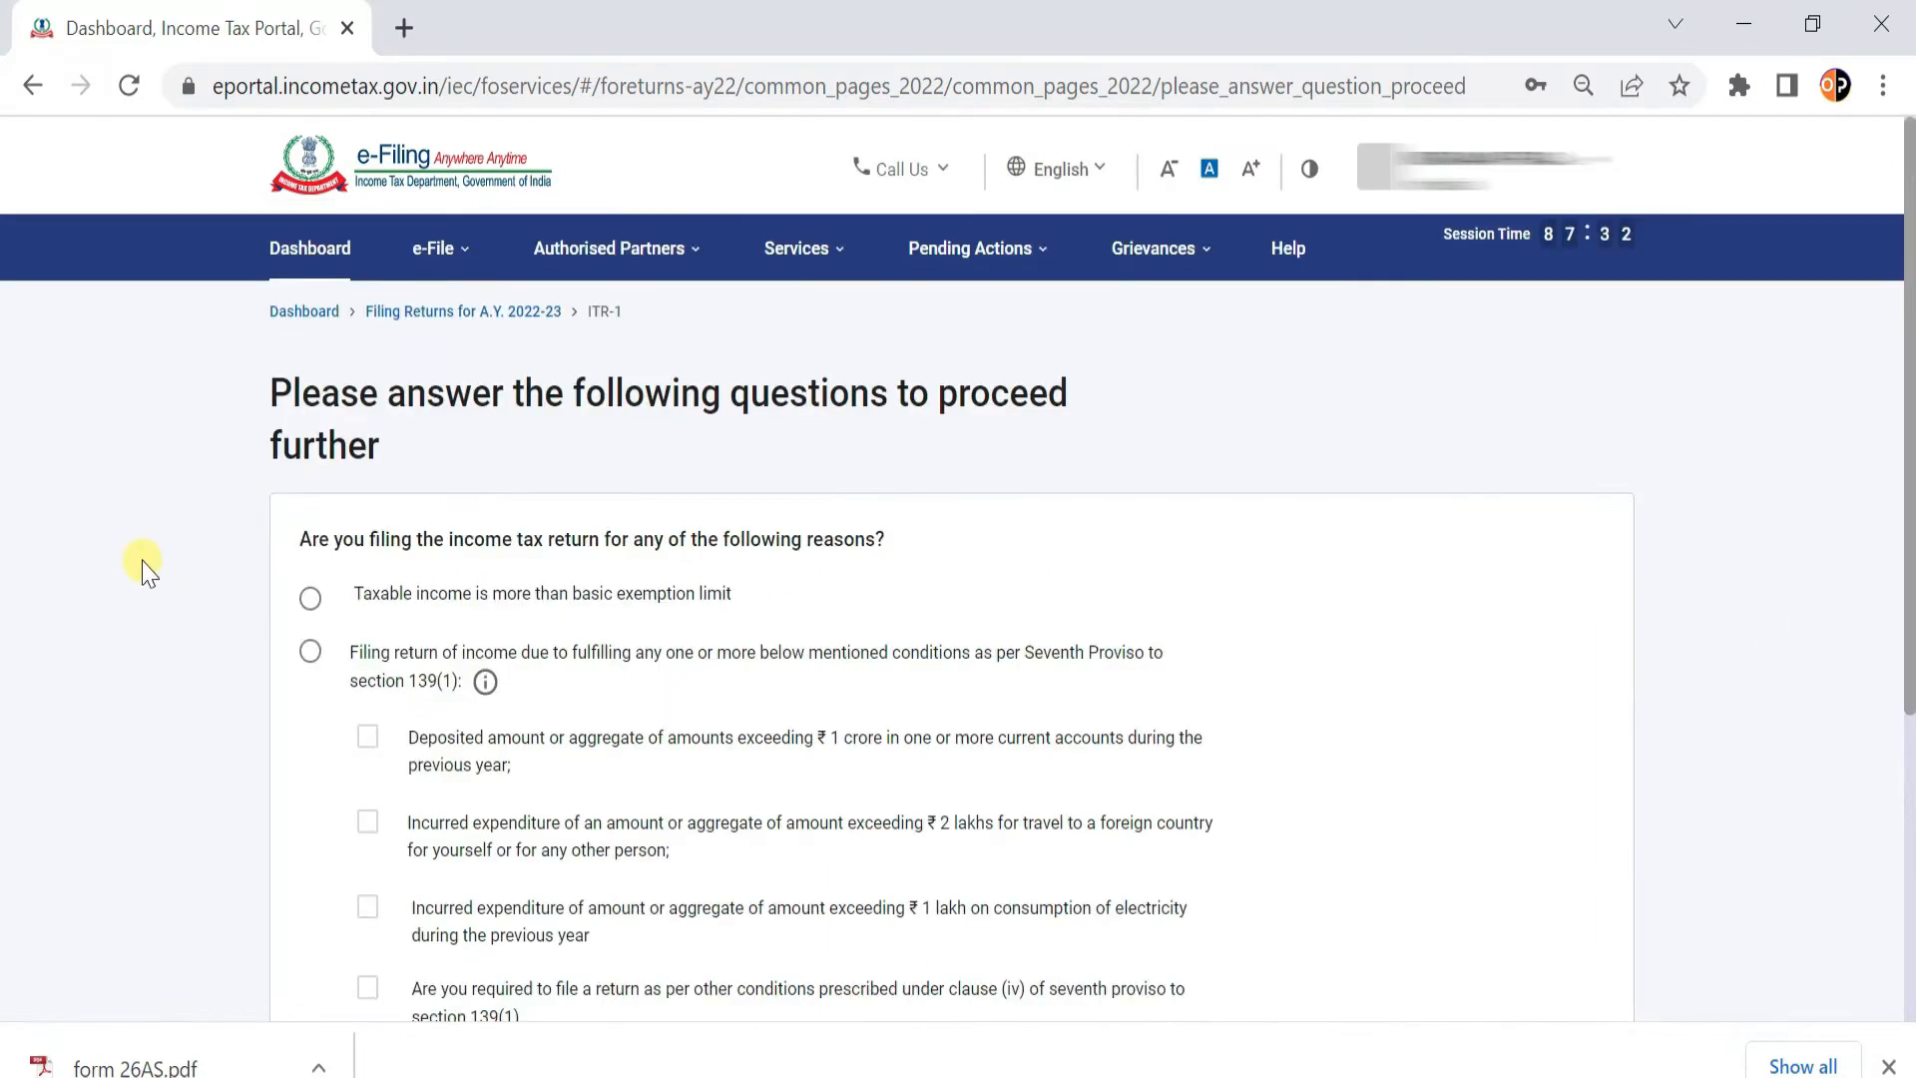
pyautogui.click(319, 602)
pyautogui.scroll(-3, 1876, 499)
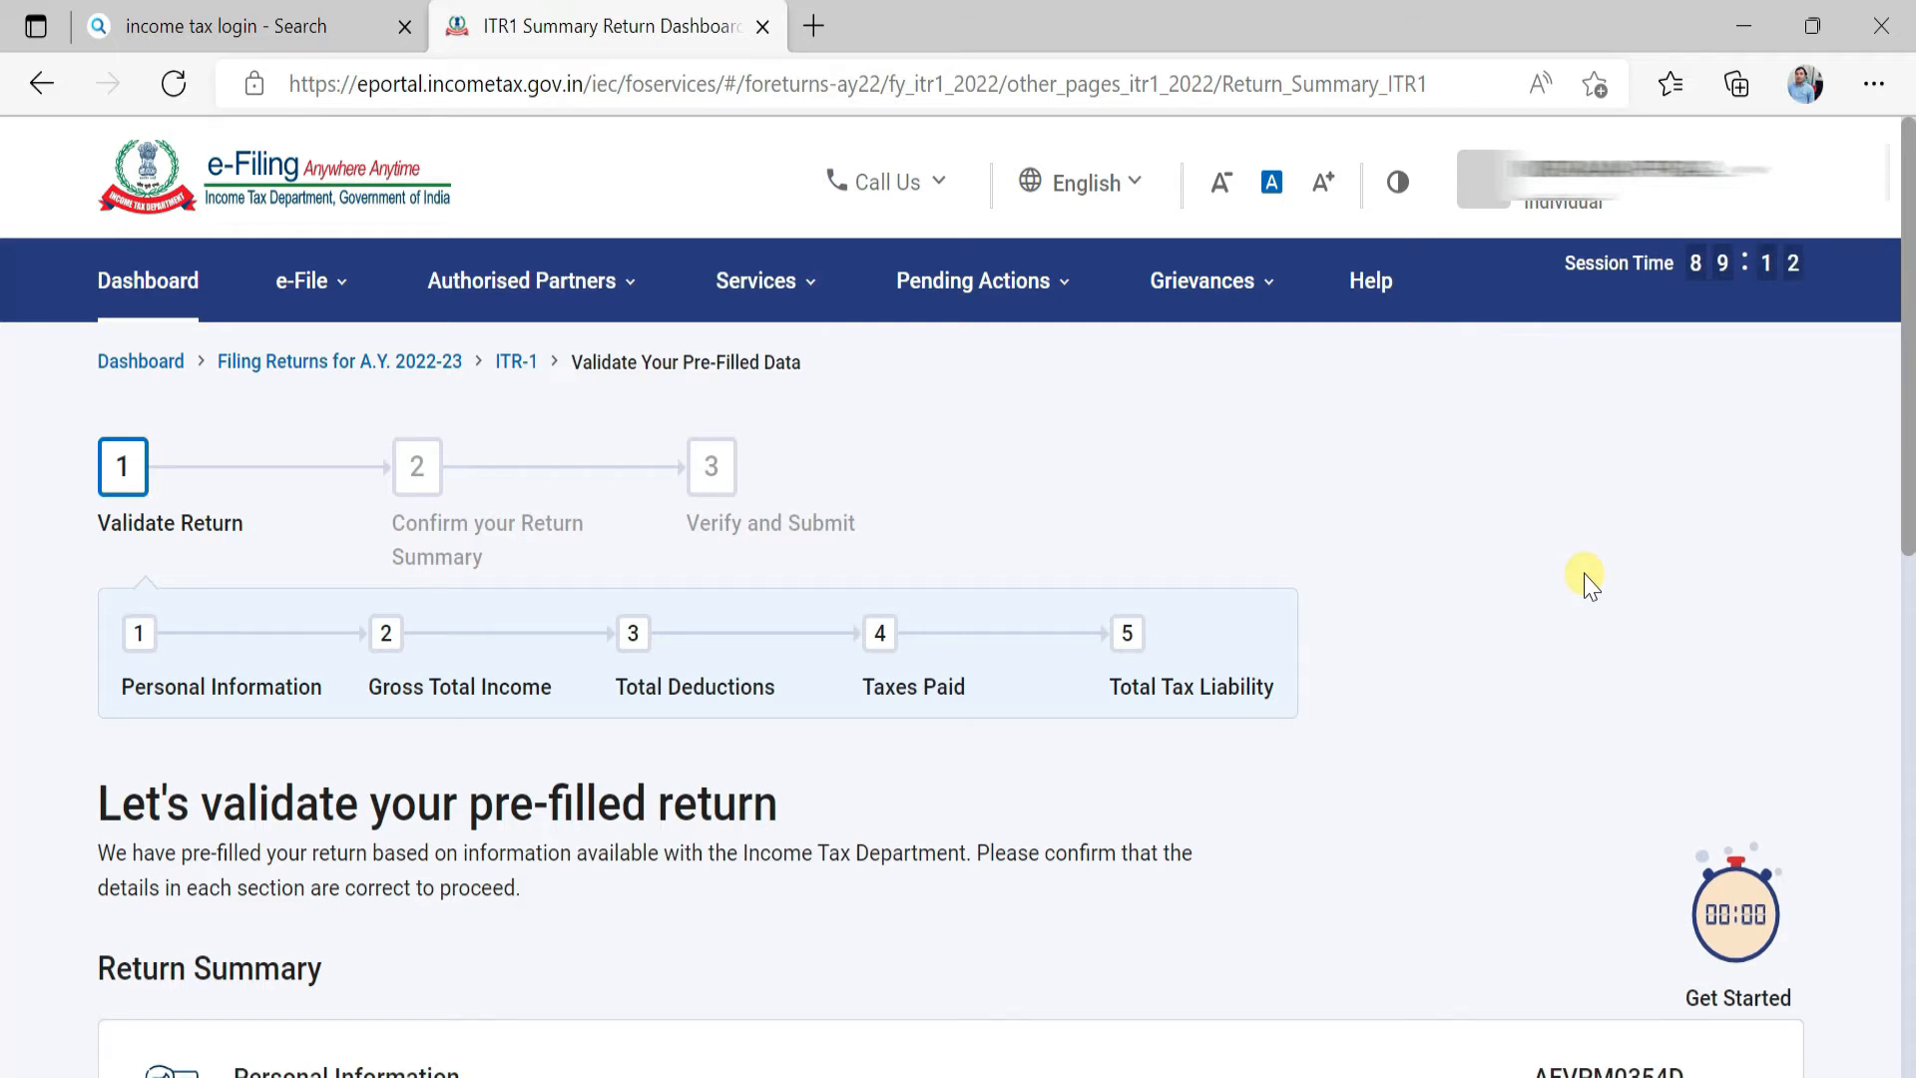
# Open the Personal Information section from the return summary and choose CG - Pensioners as the nature of employment.
pyautogui.scroll(-6, 1582, 578)
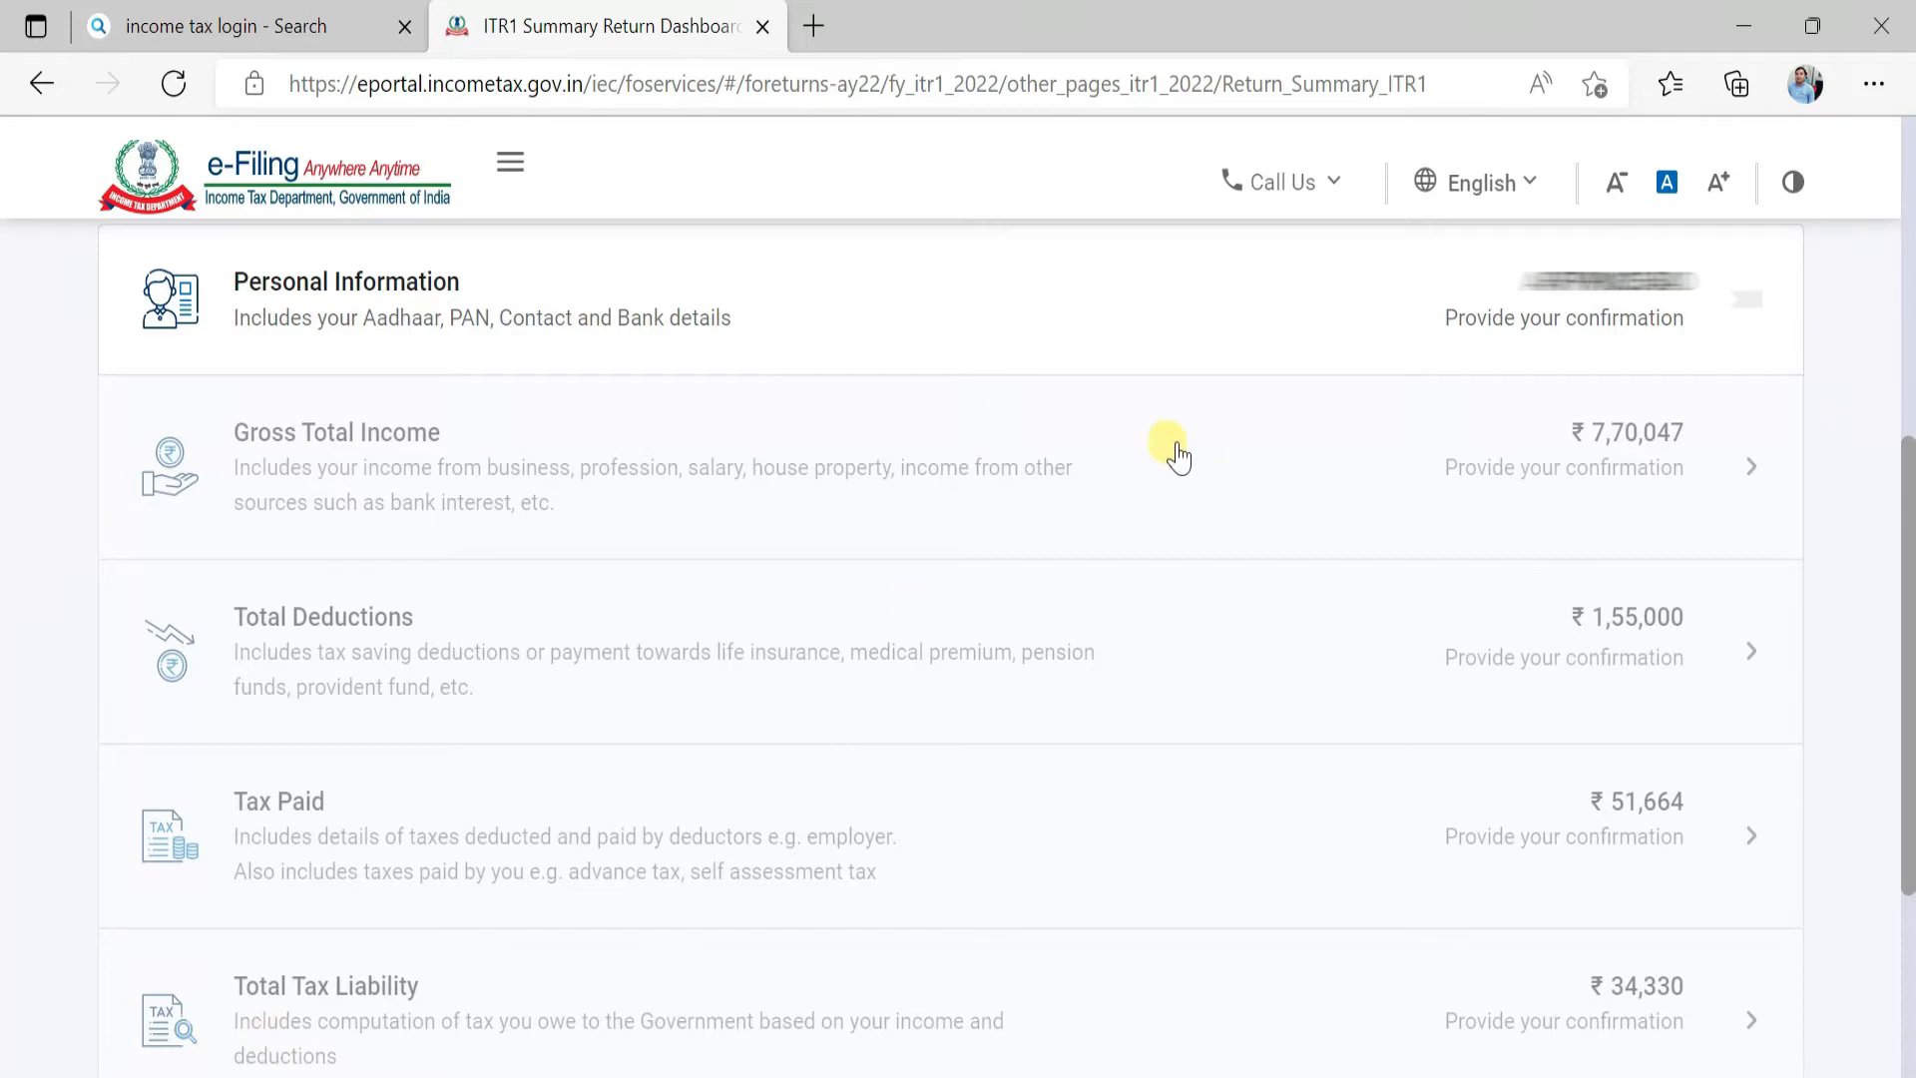
pyautogui.click(558, 340)
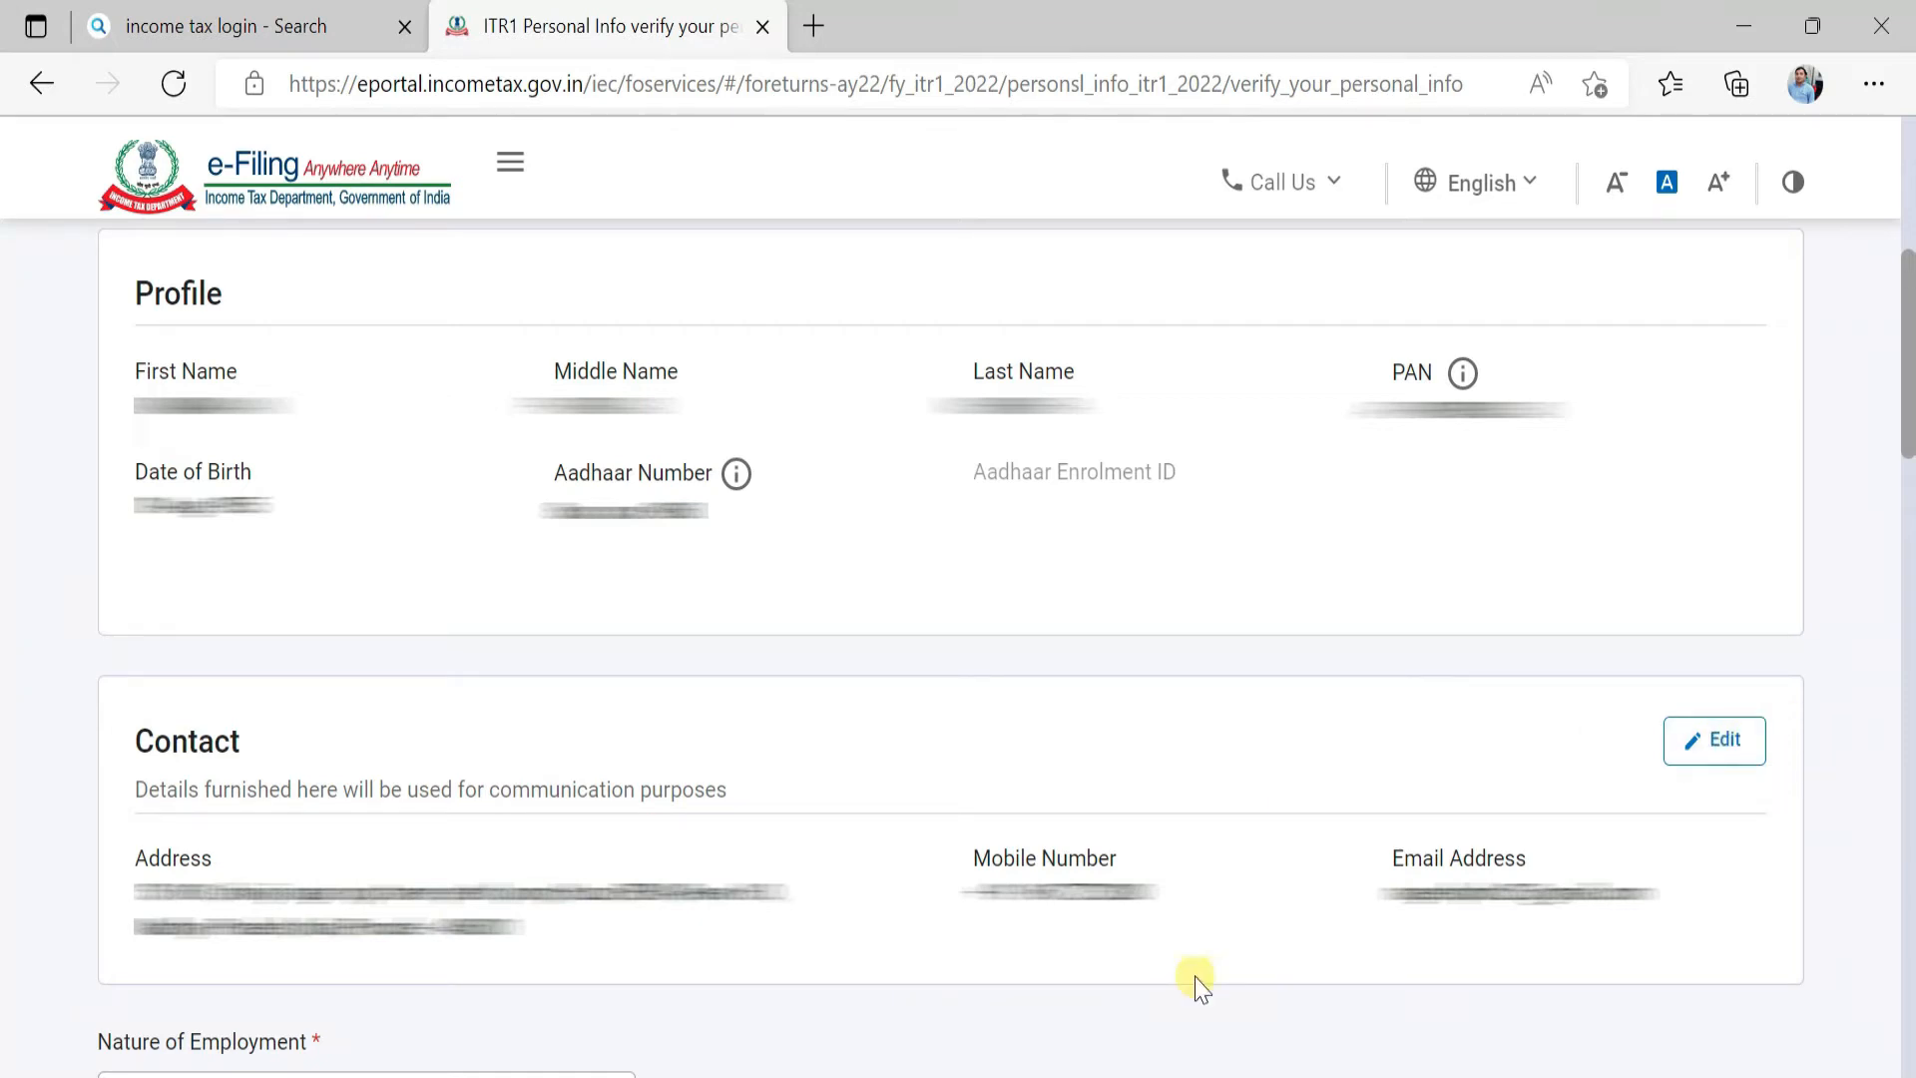
pyautogui.scroll(-7, 1197, 983)
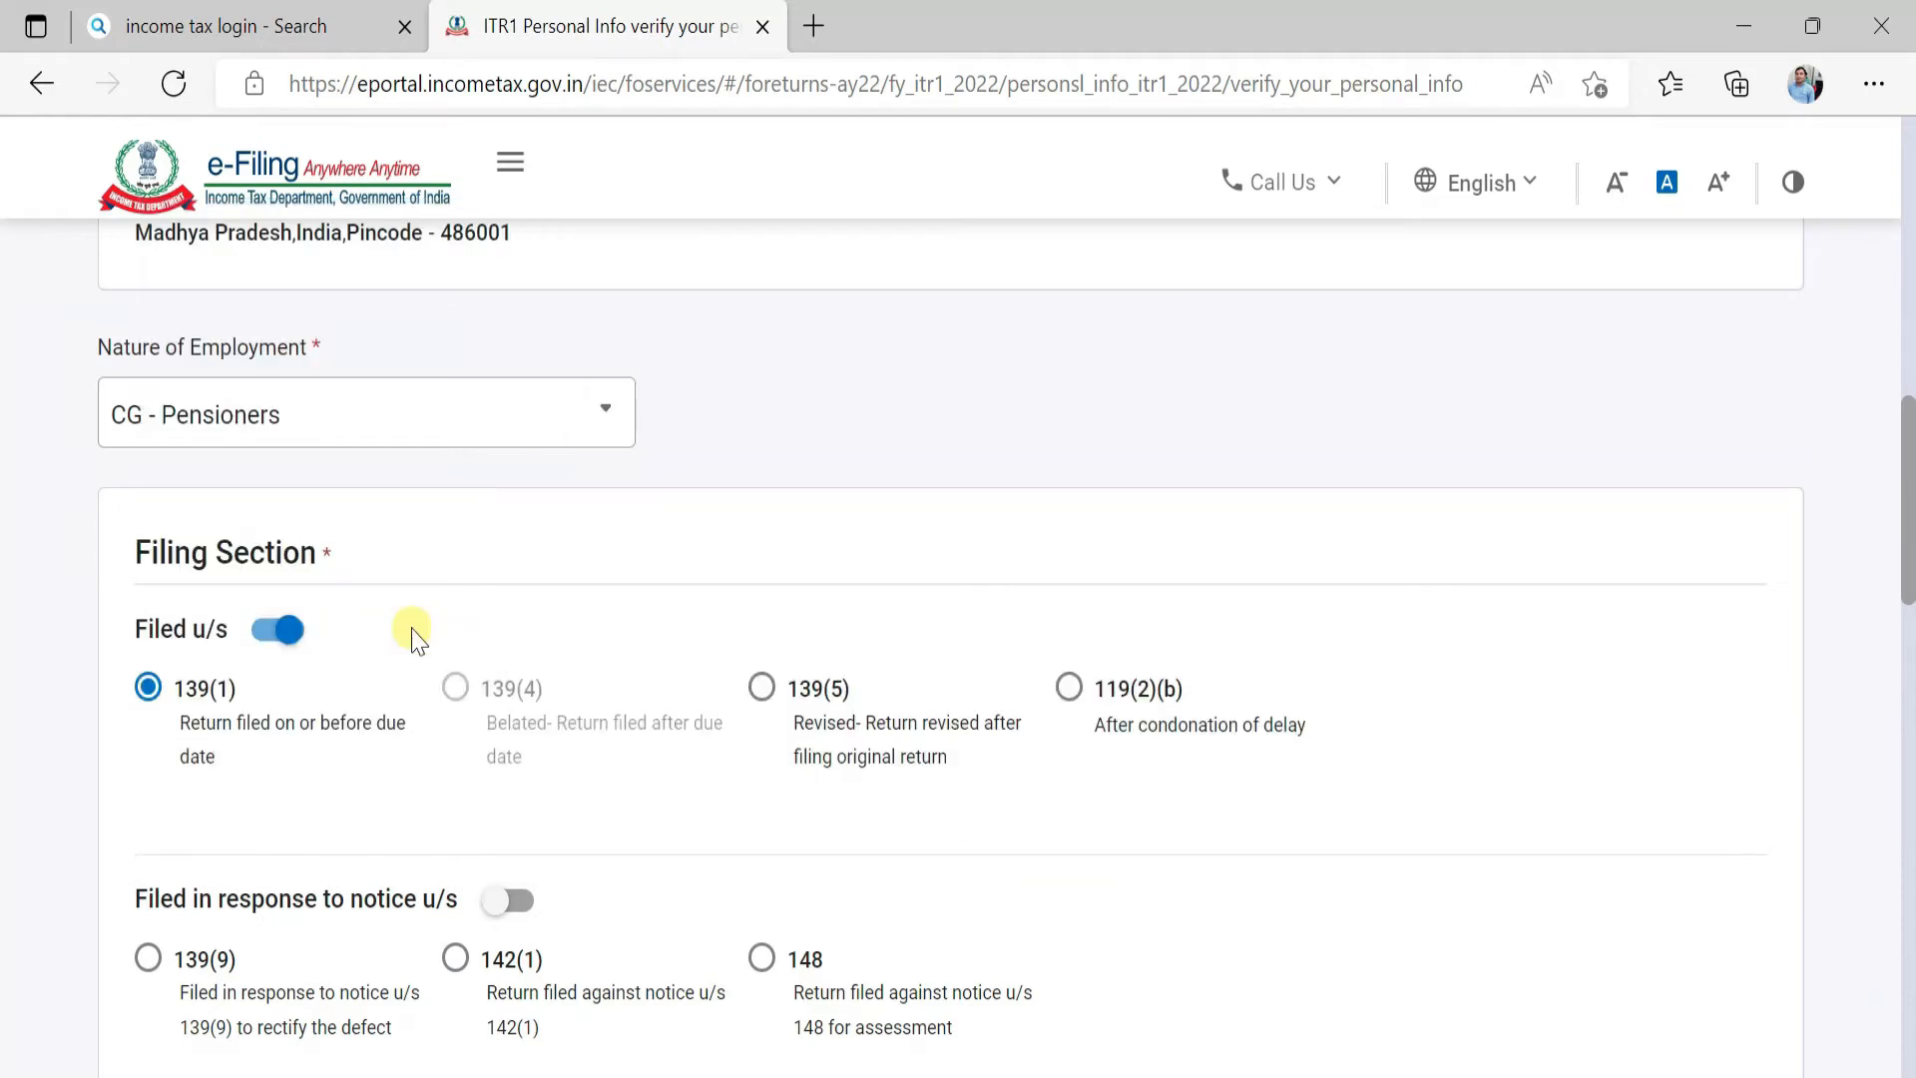
pyautogui.click(609, 419)
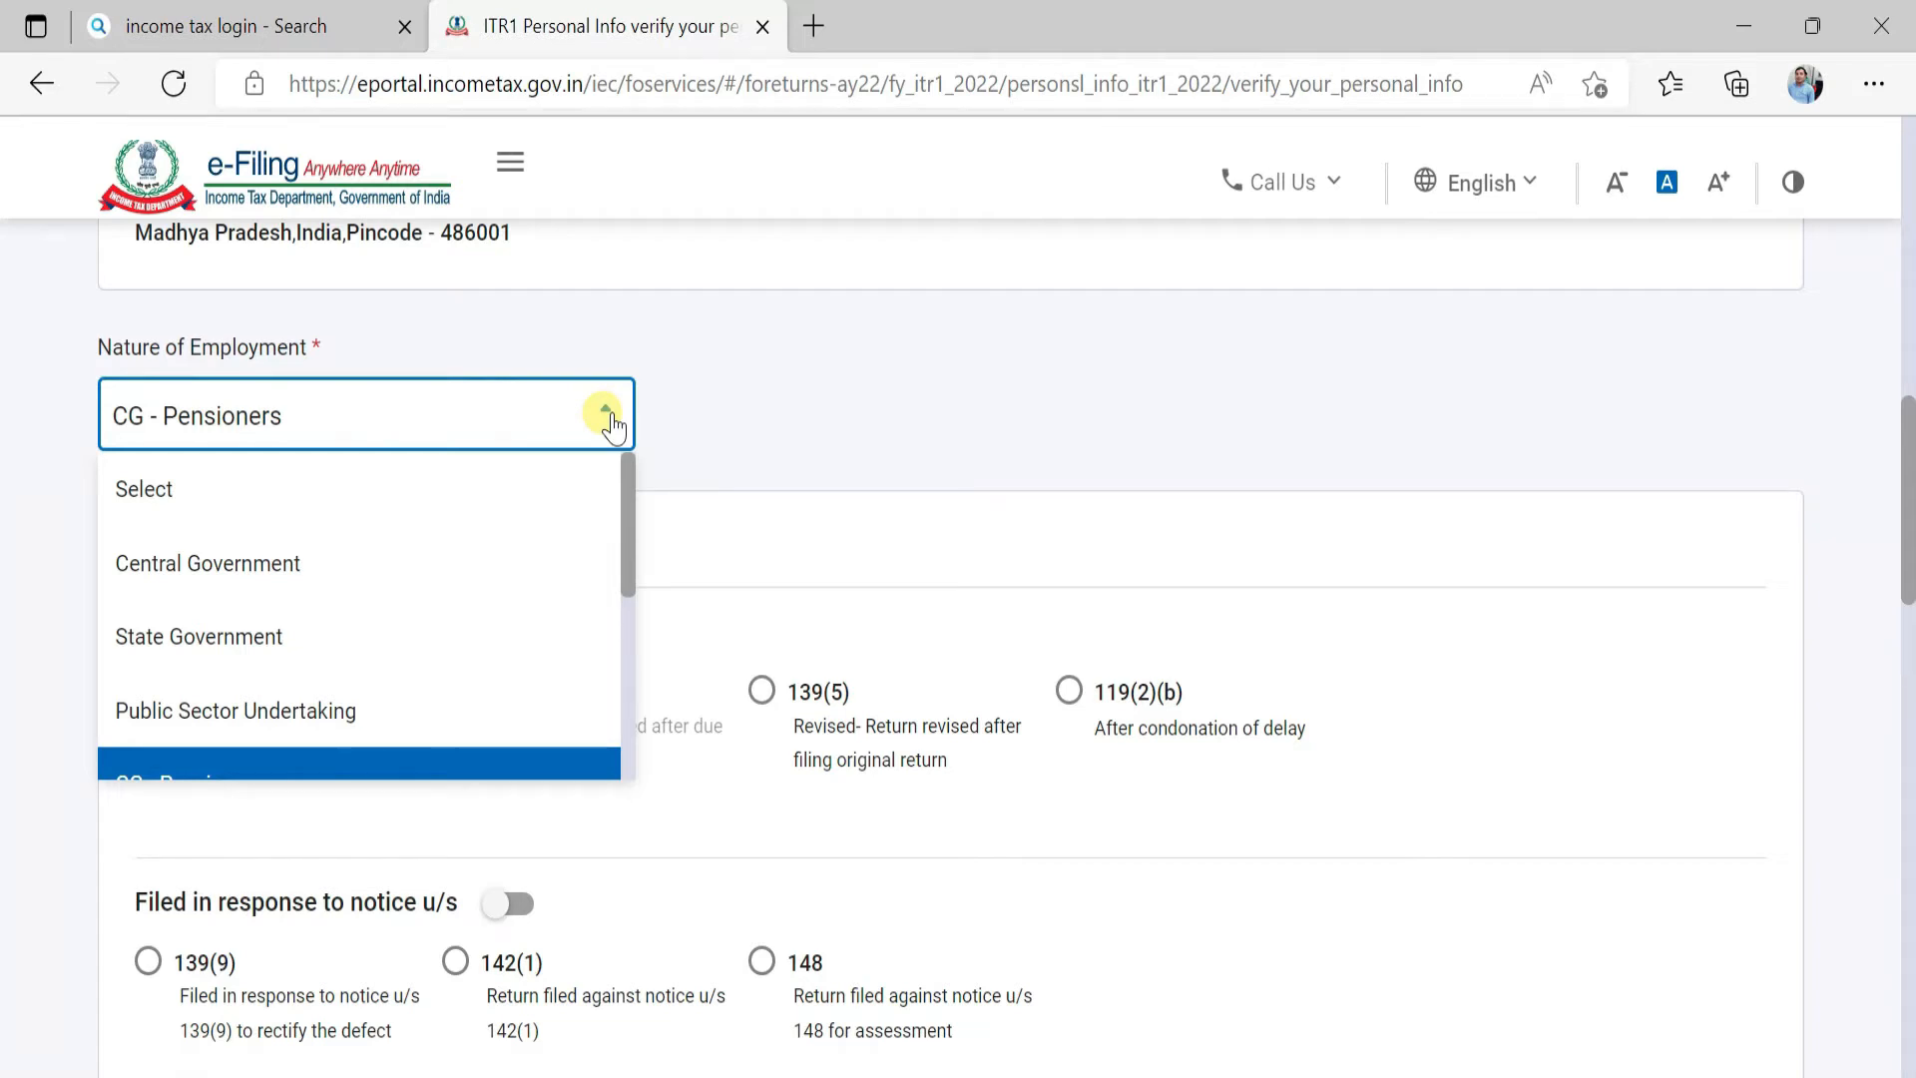
pyautogui.scroll(-3, 536, 684)
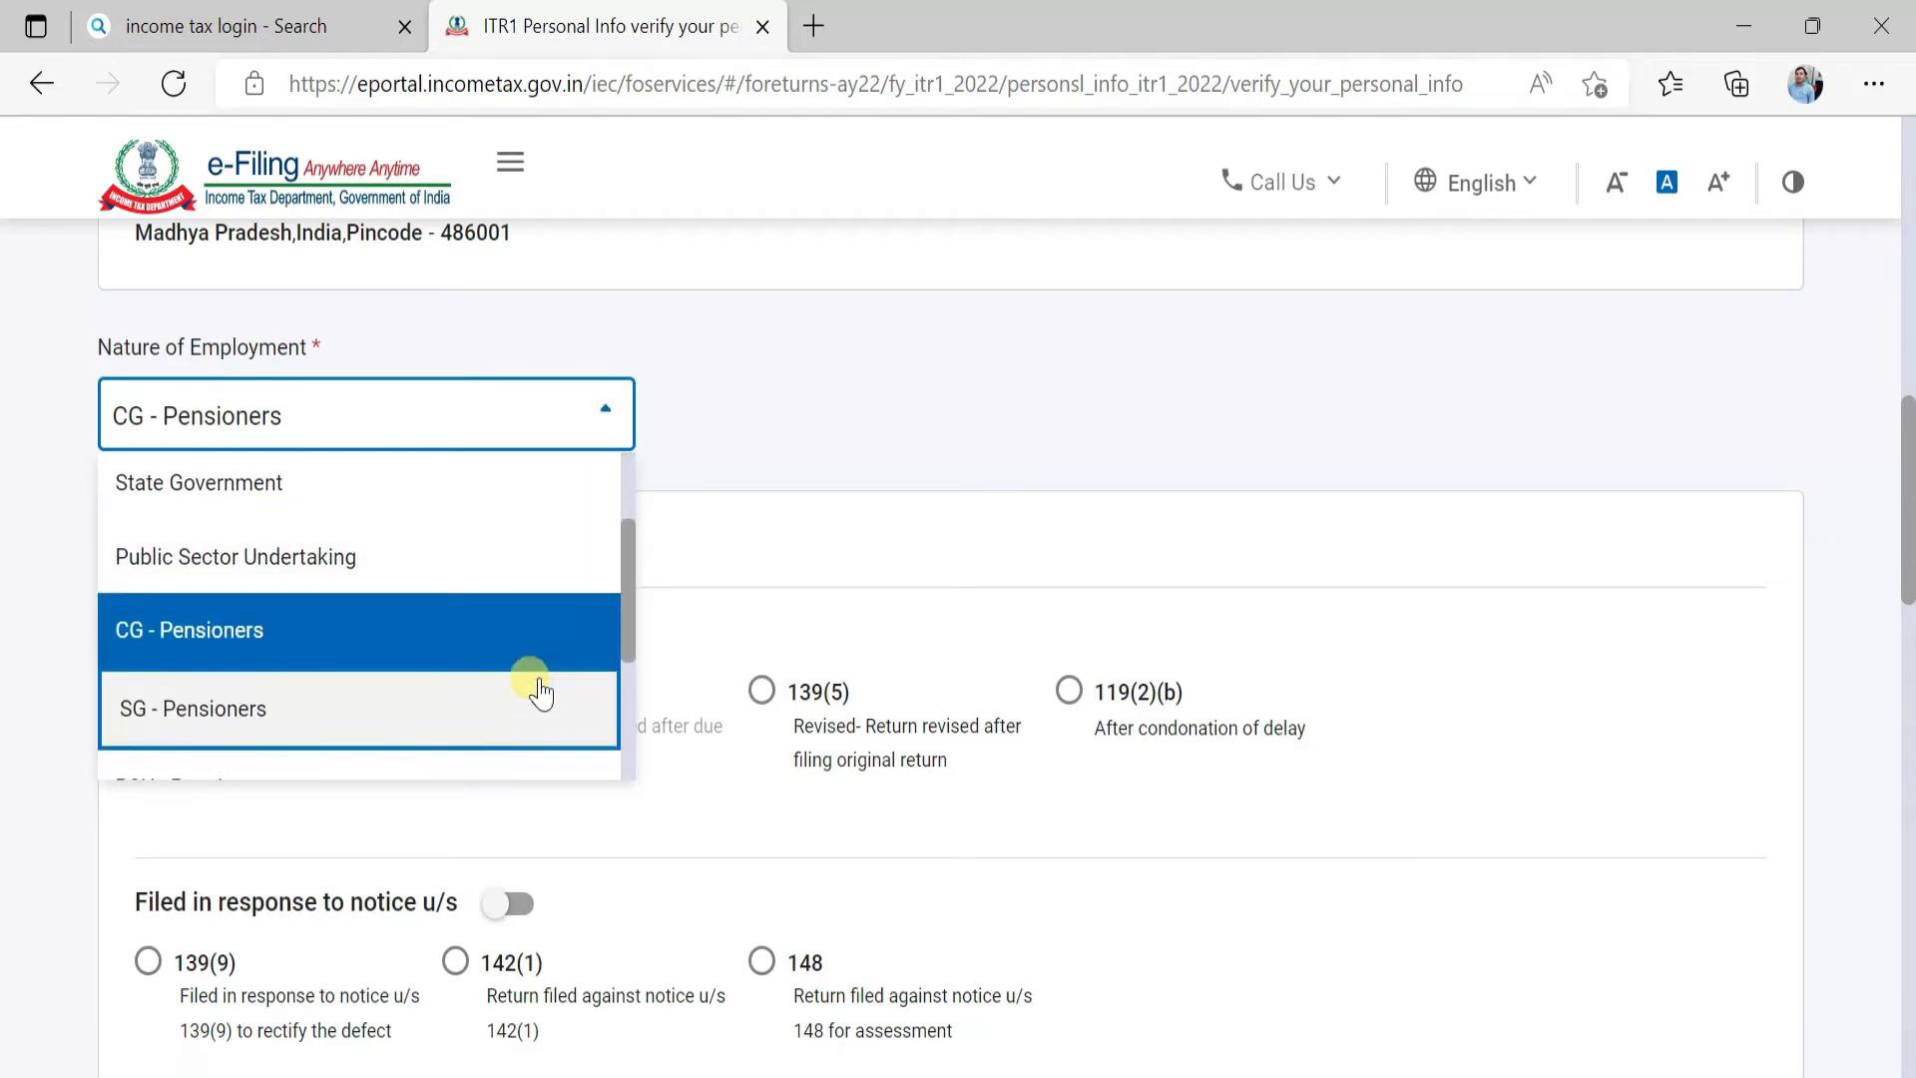
pyautogui.scroll(-2, 539, 691)
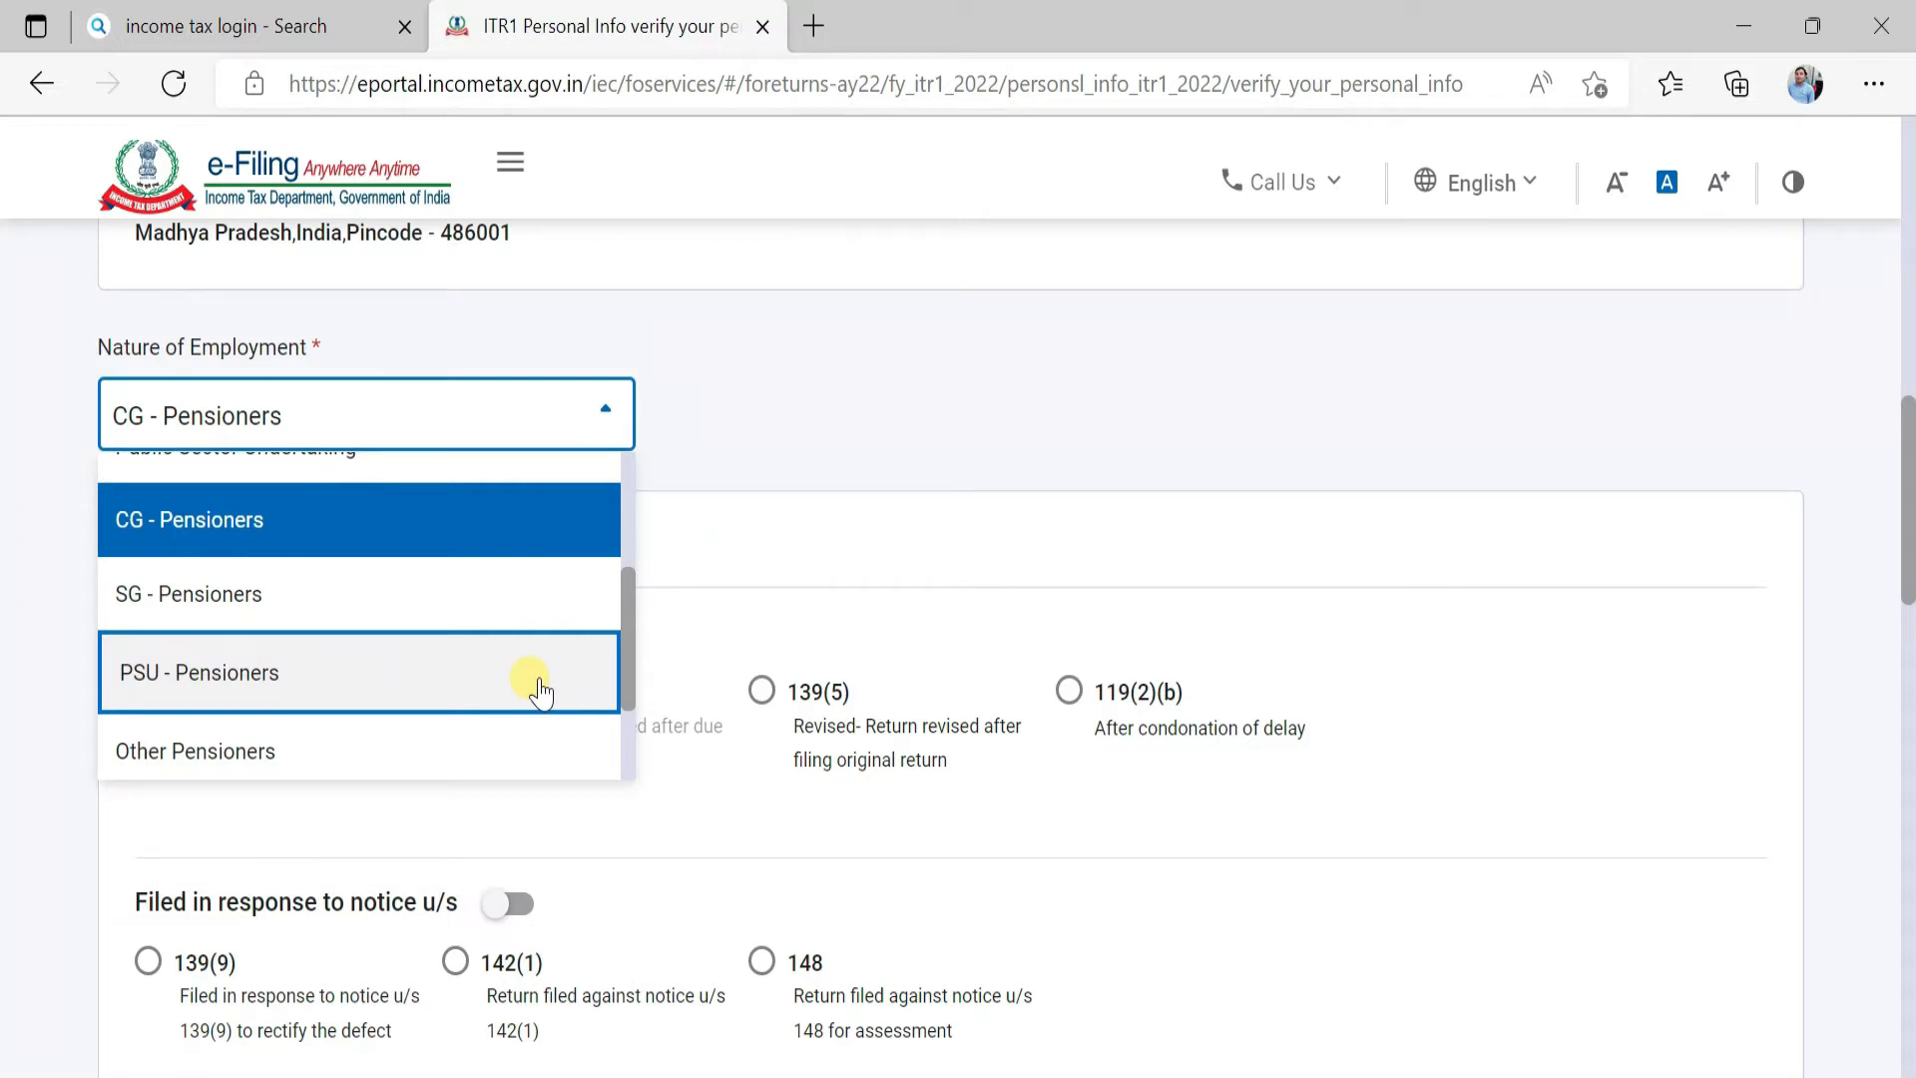
pyautogui.click(496, 519)
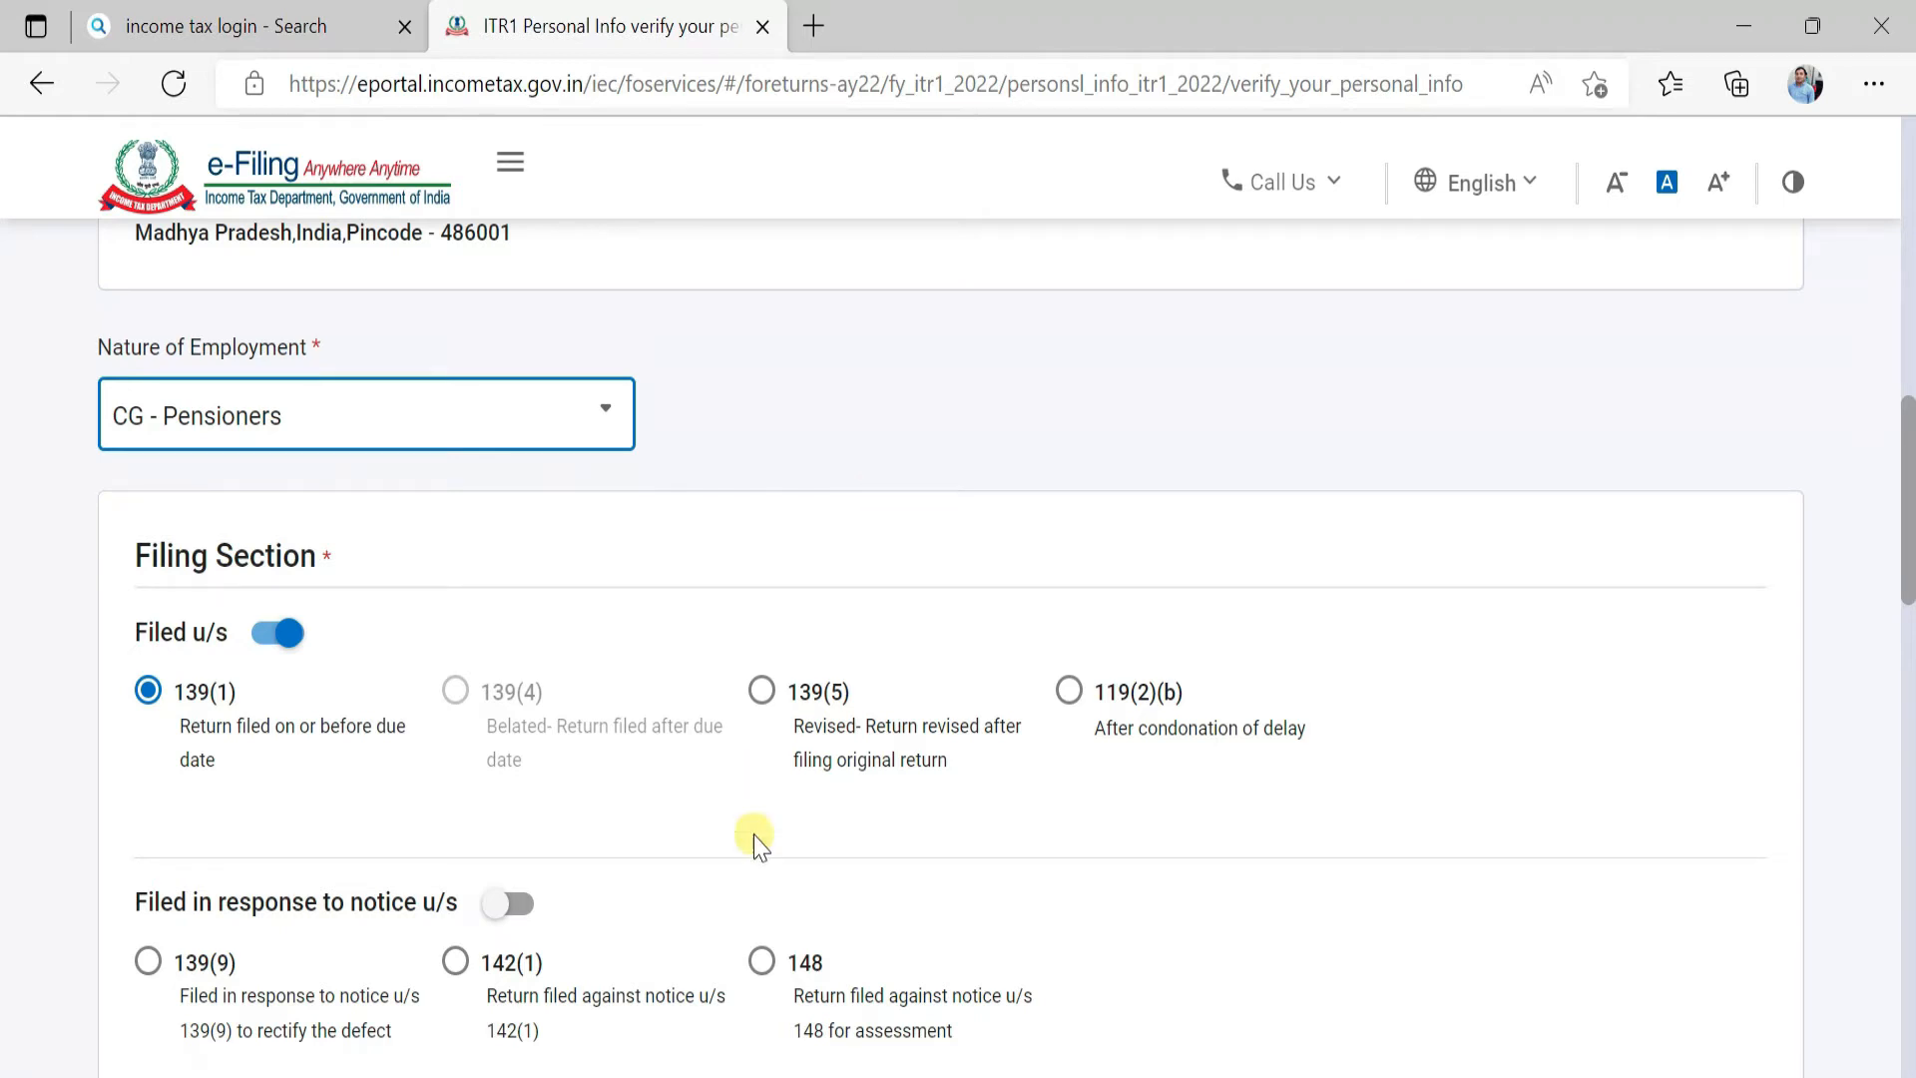
# Check the filing section, tax regime and bank details, keep only the third account selected for refund, and confirm the Personal Information section.
pyautogui.scroll(-2, 748, 843)
pyautogui.scroll(-1, 751, 864)
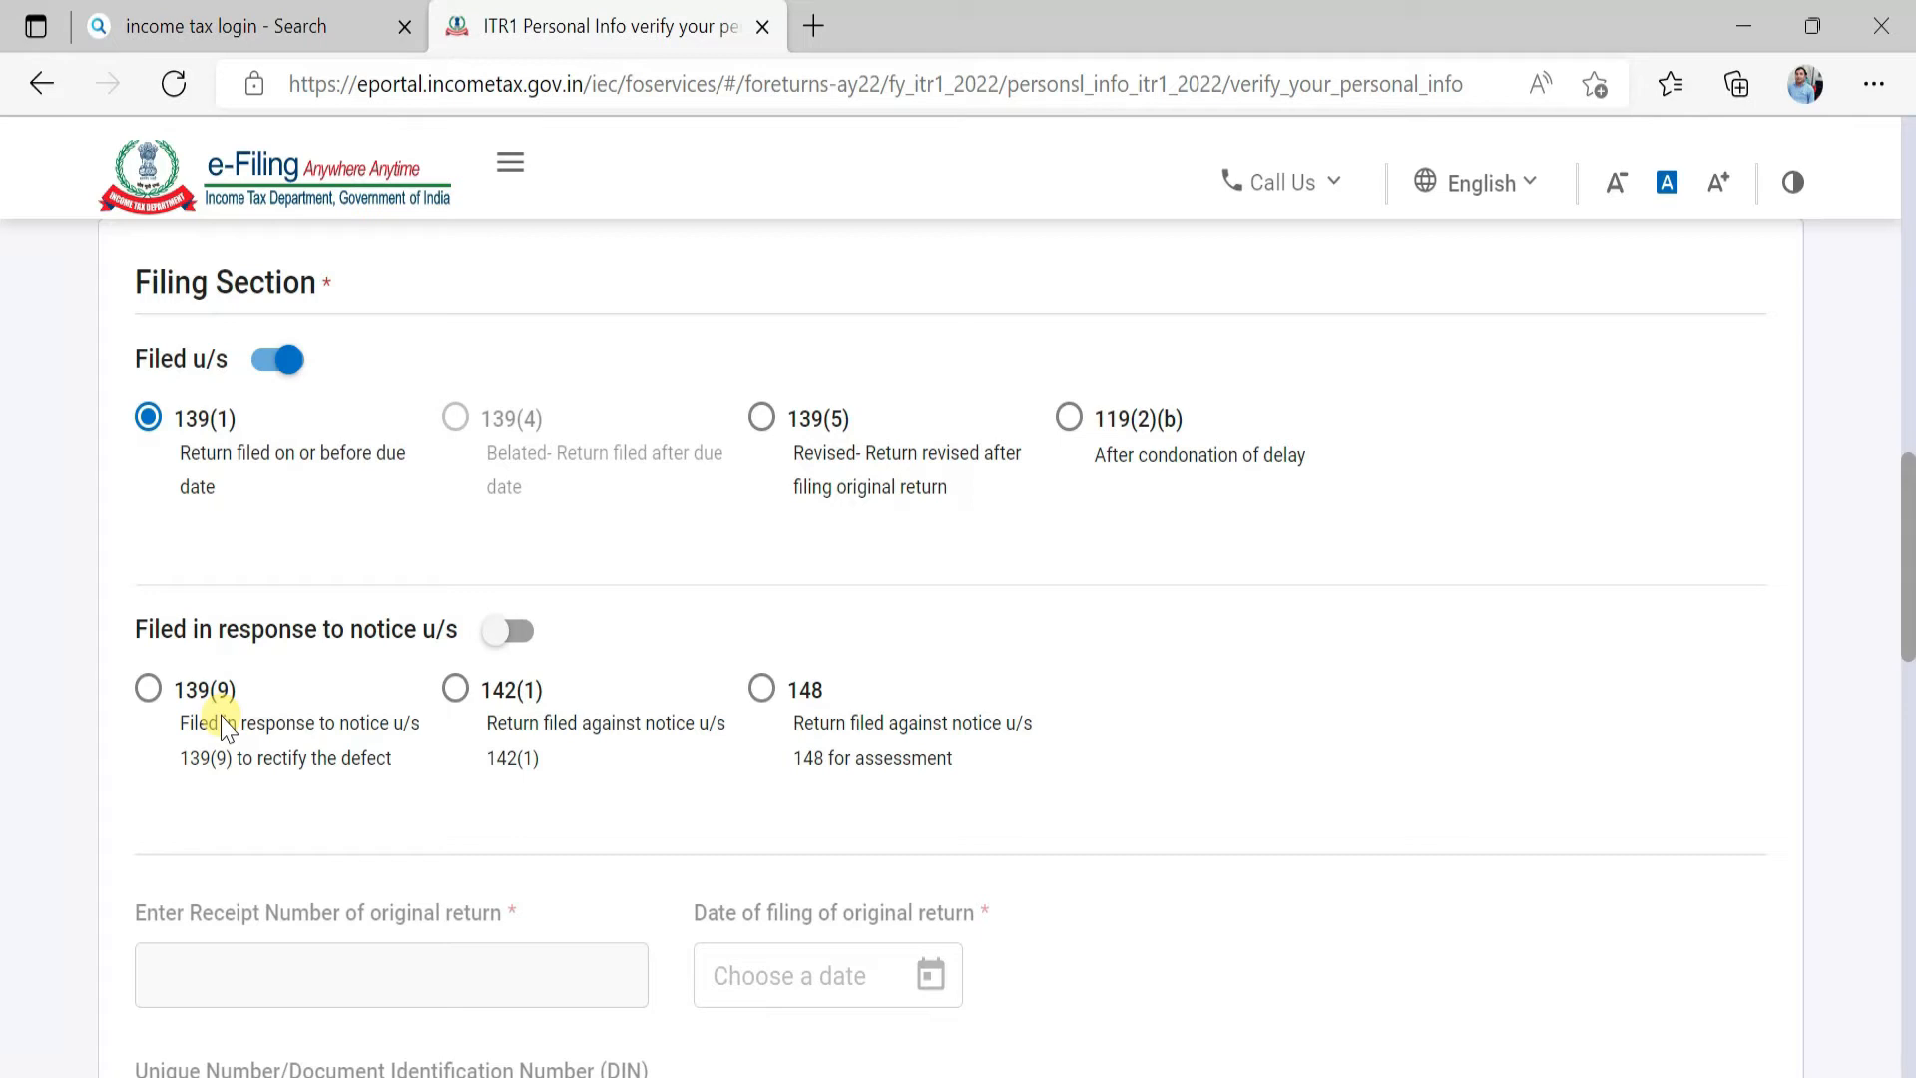
pyautogui.scroll(-3, 279, 748)
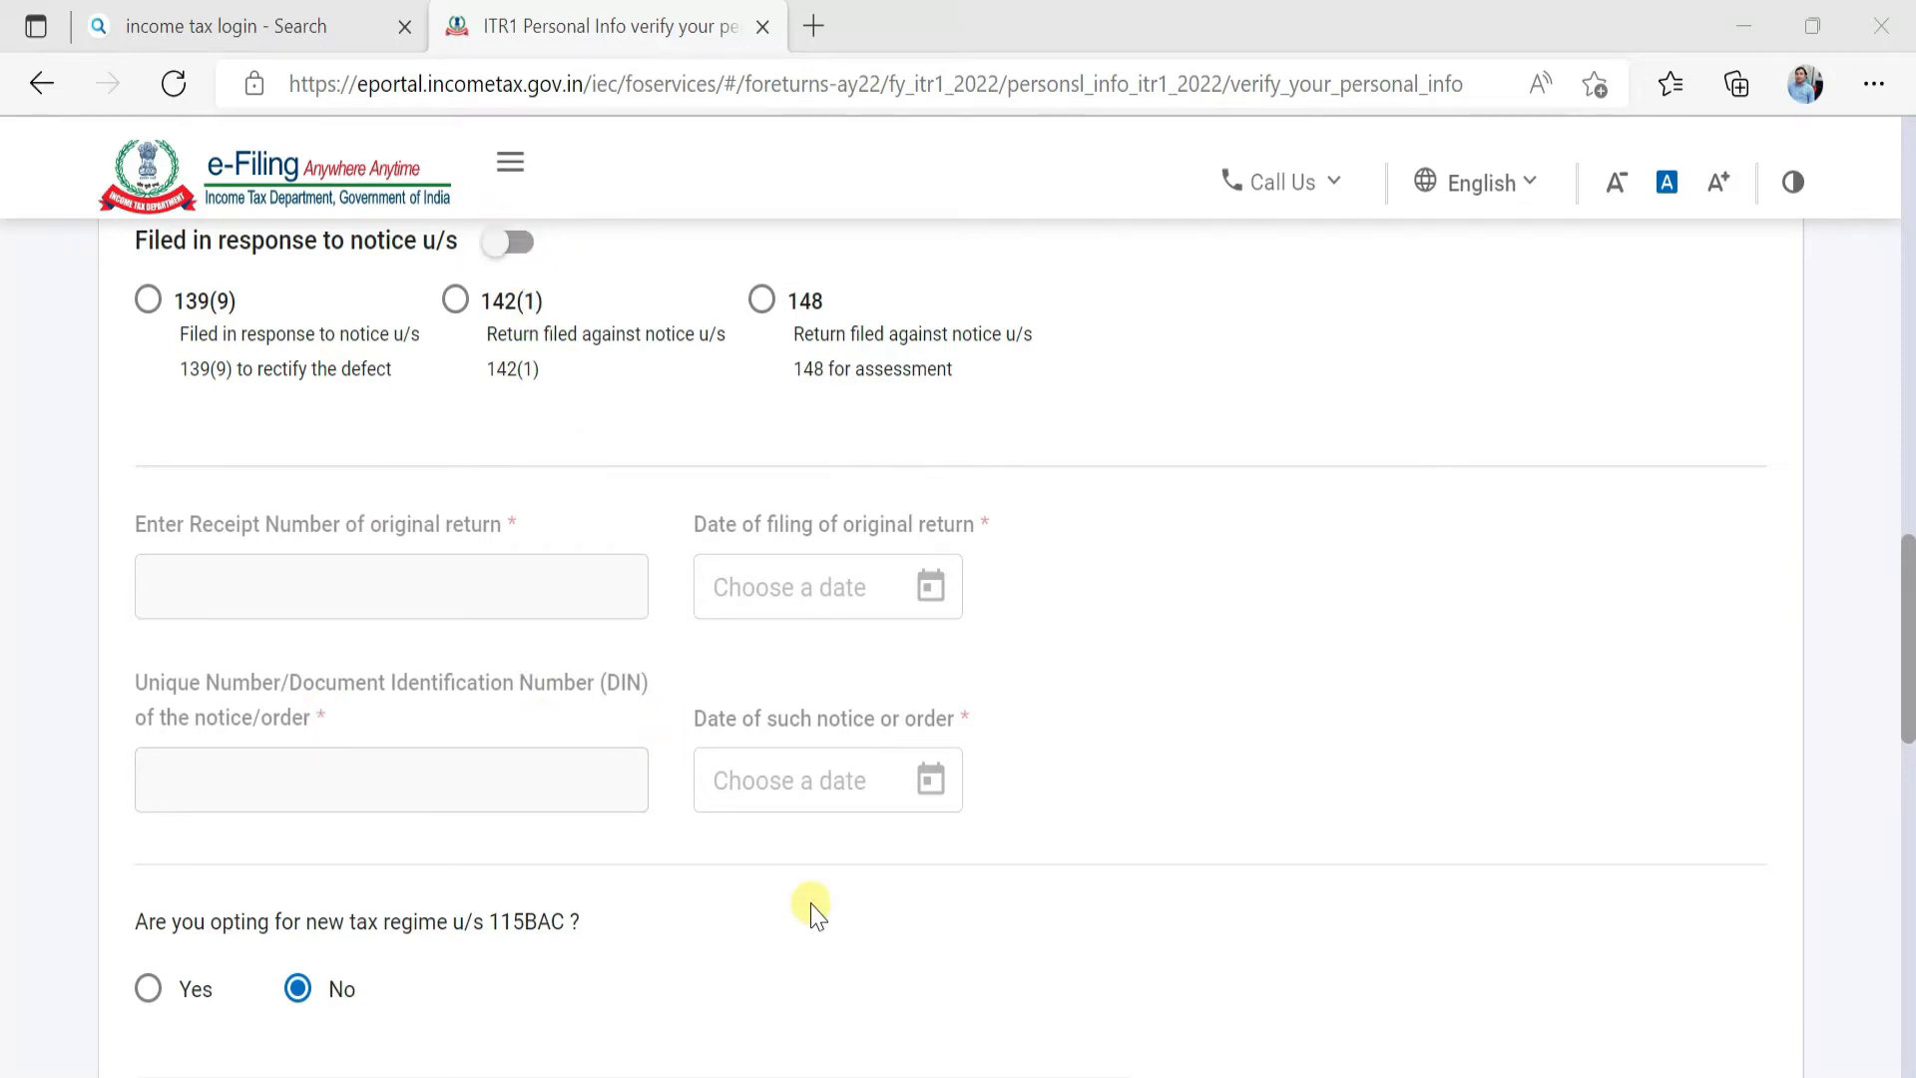
pyautogui.scroll(-3, 814, 910)
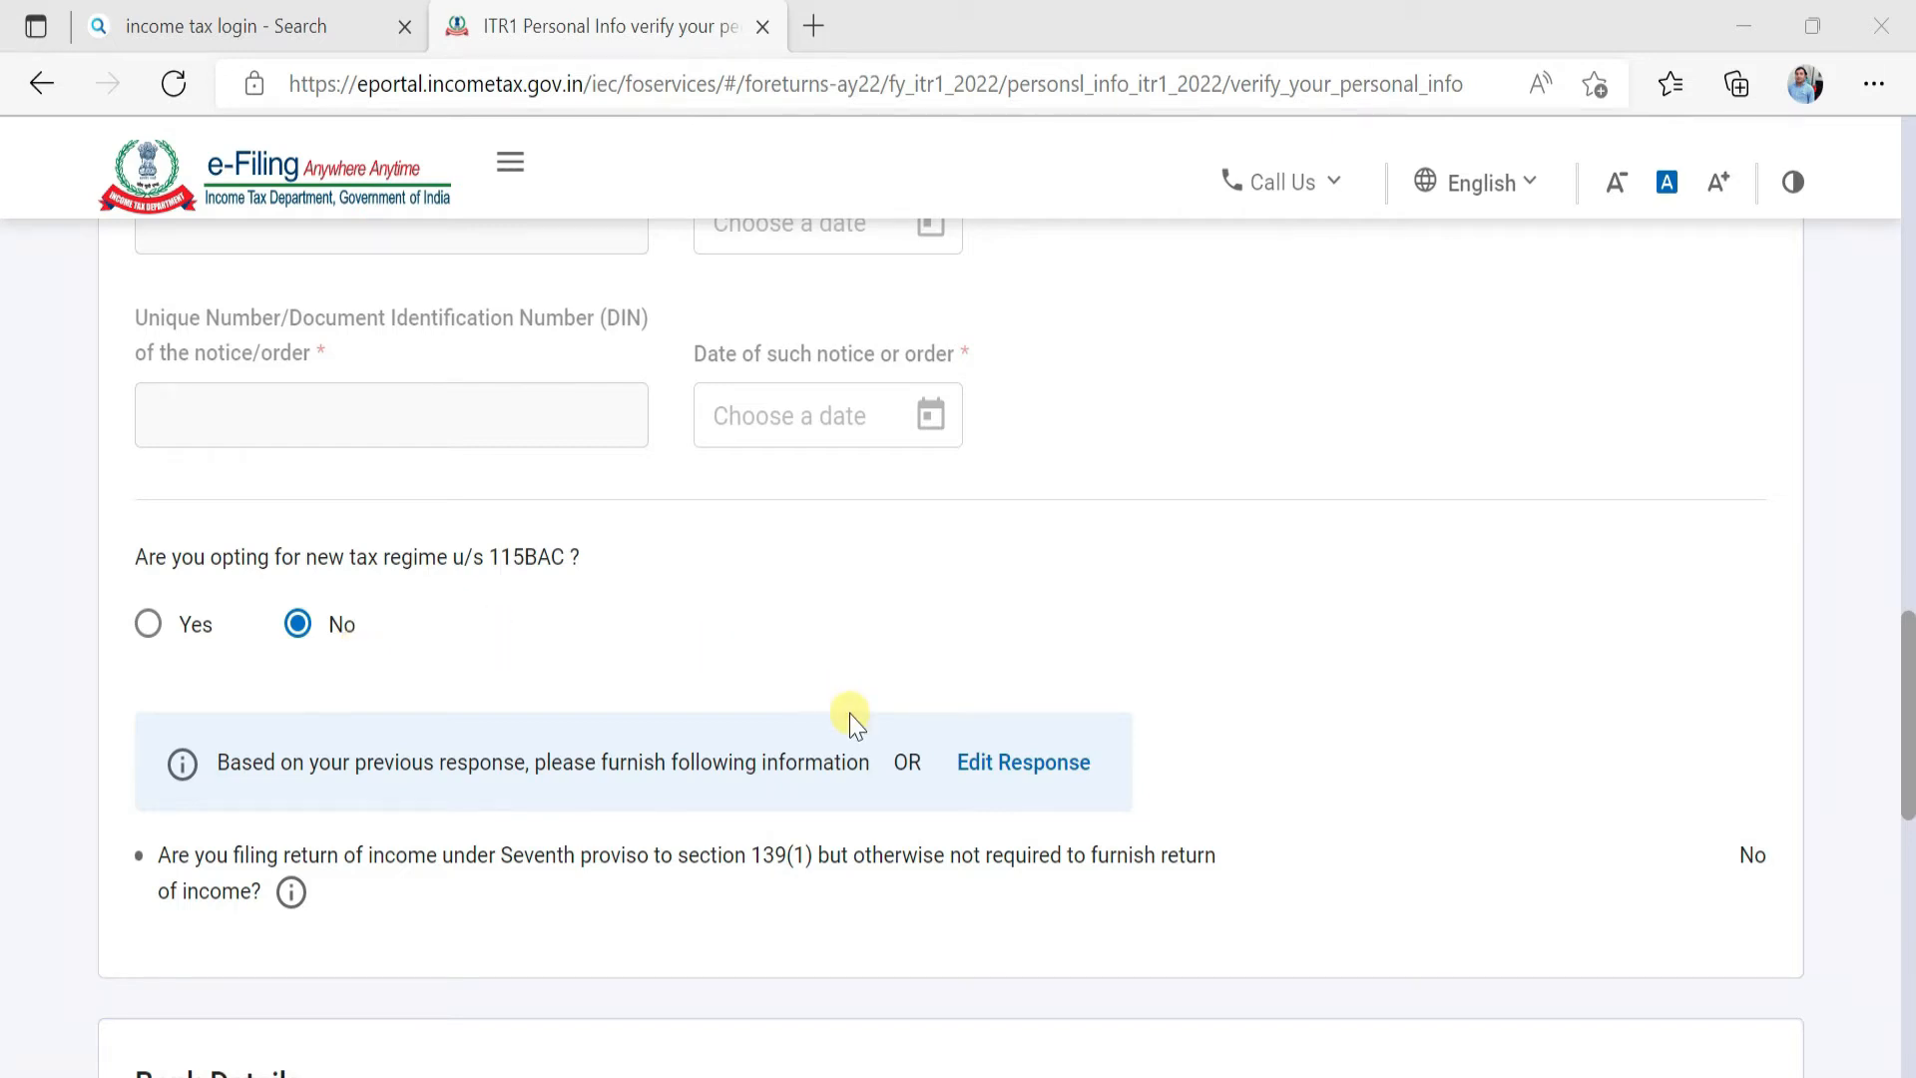
pyautogui.scroll(-6, 642, 949)
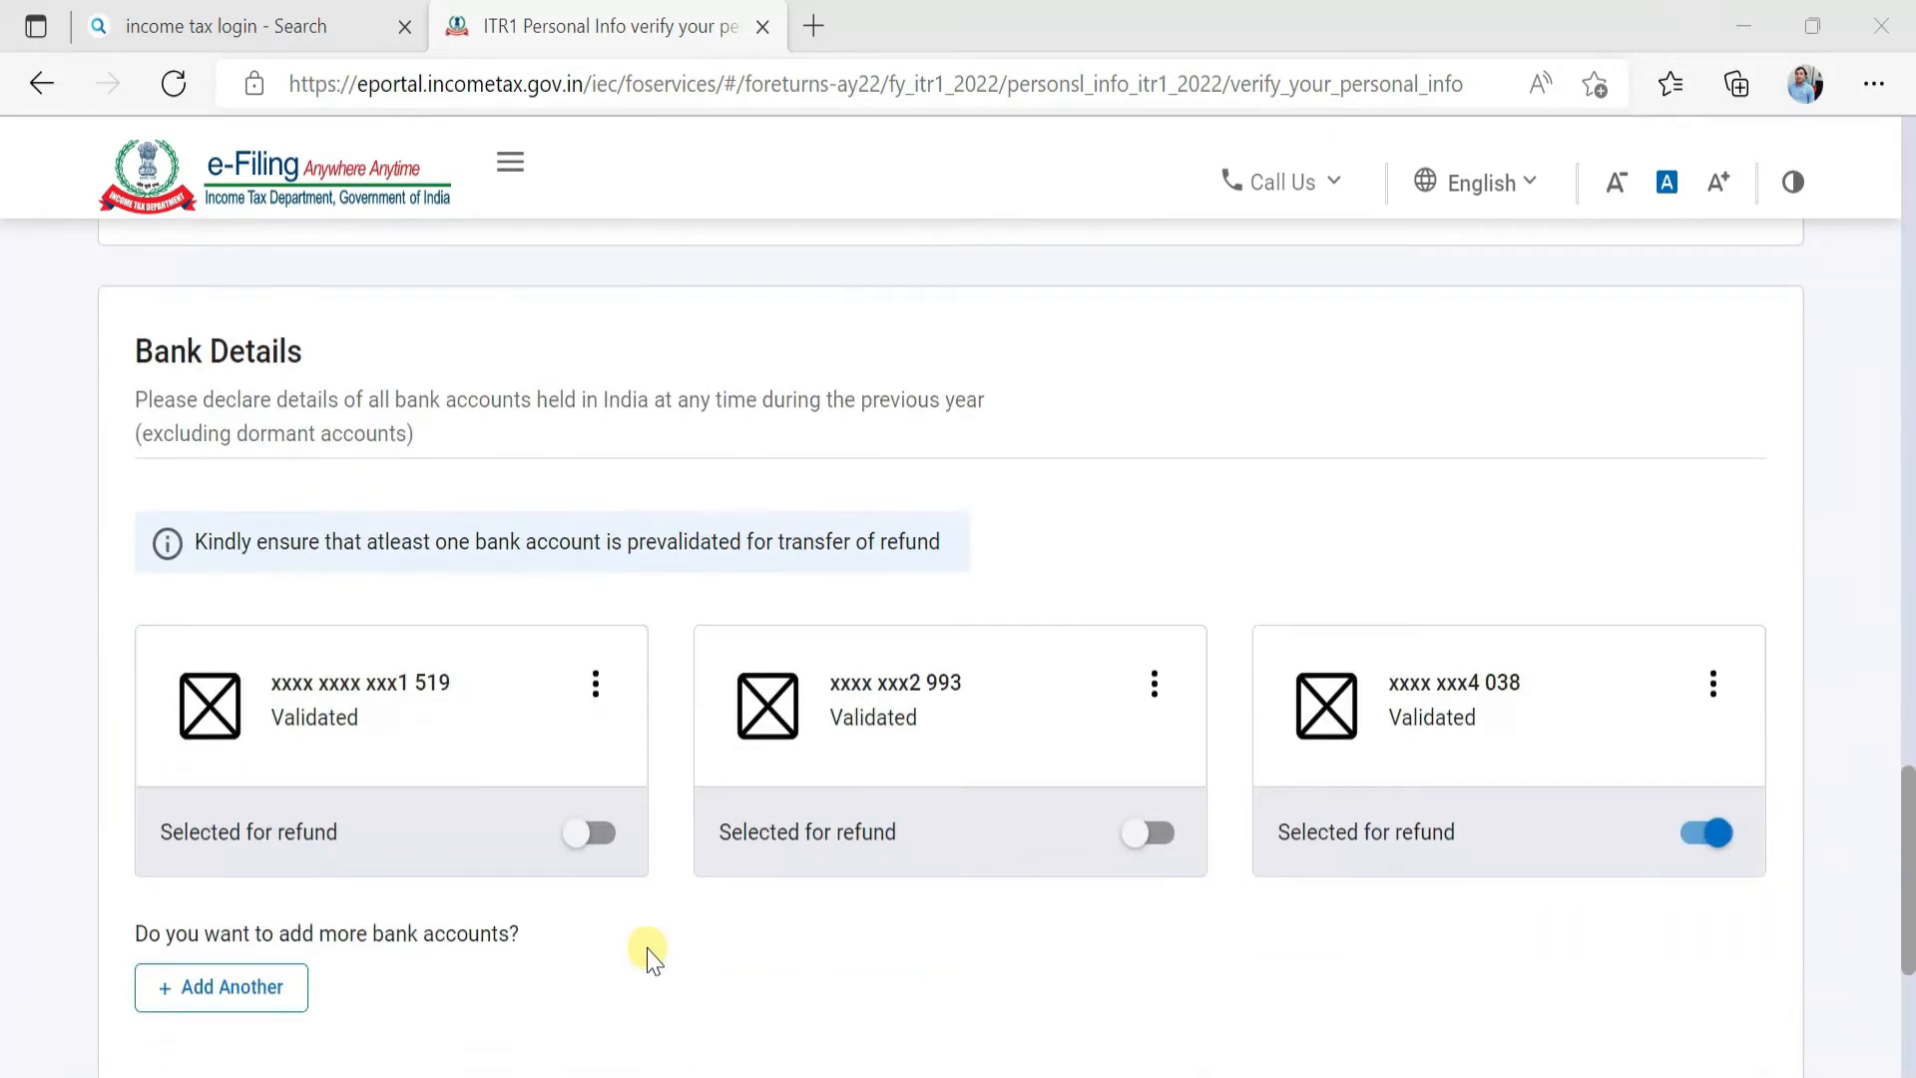
pyautogui.scroll(-1, 649, 953)
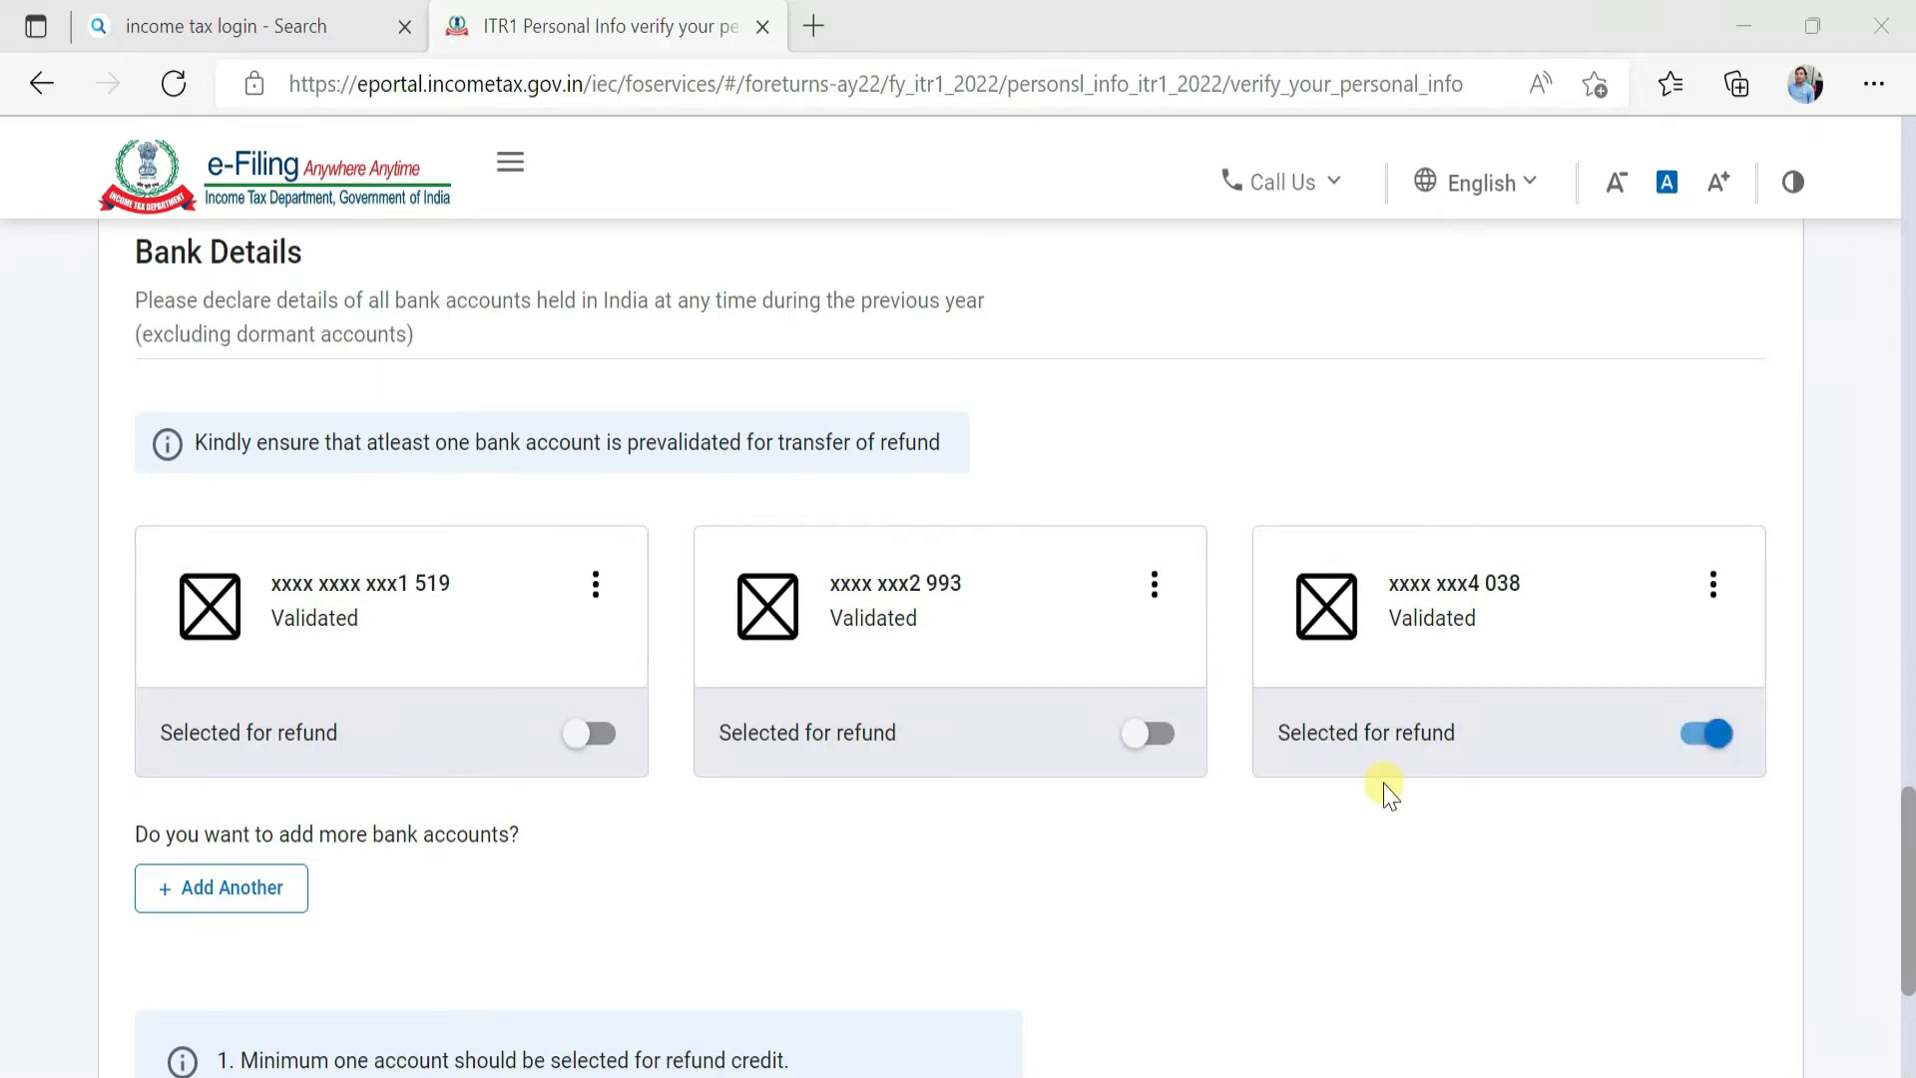
pyautogui.click(1160, 736)
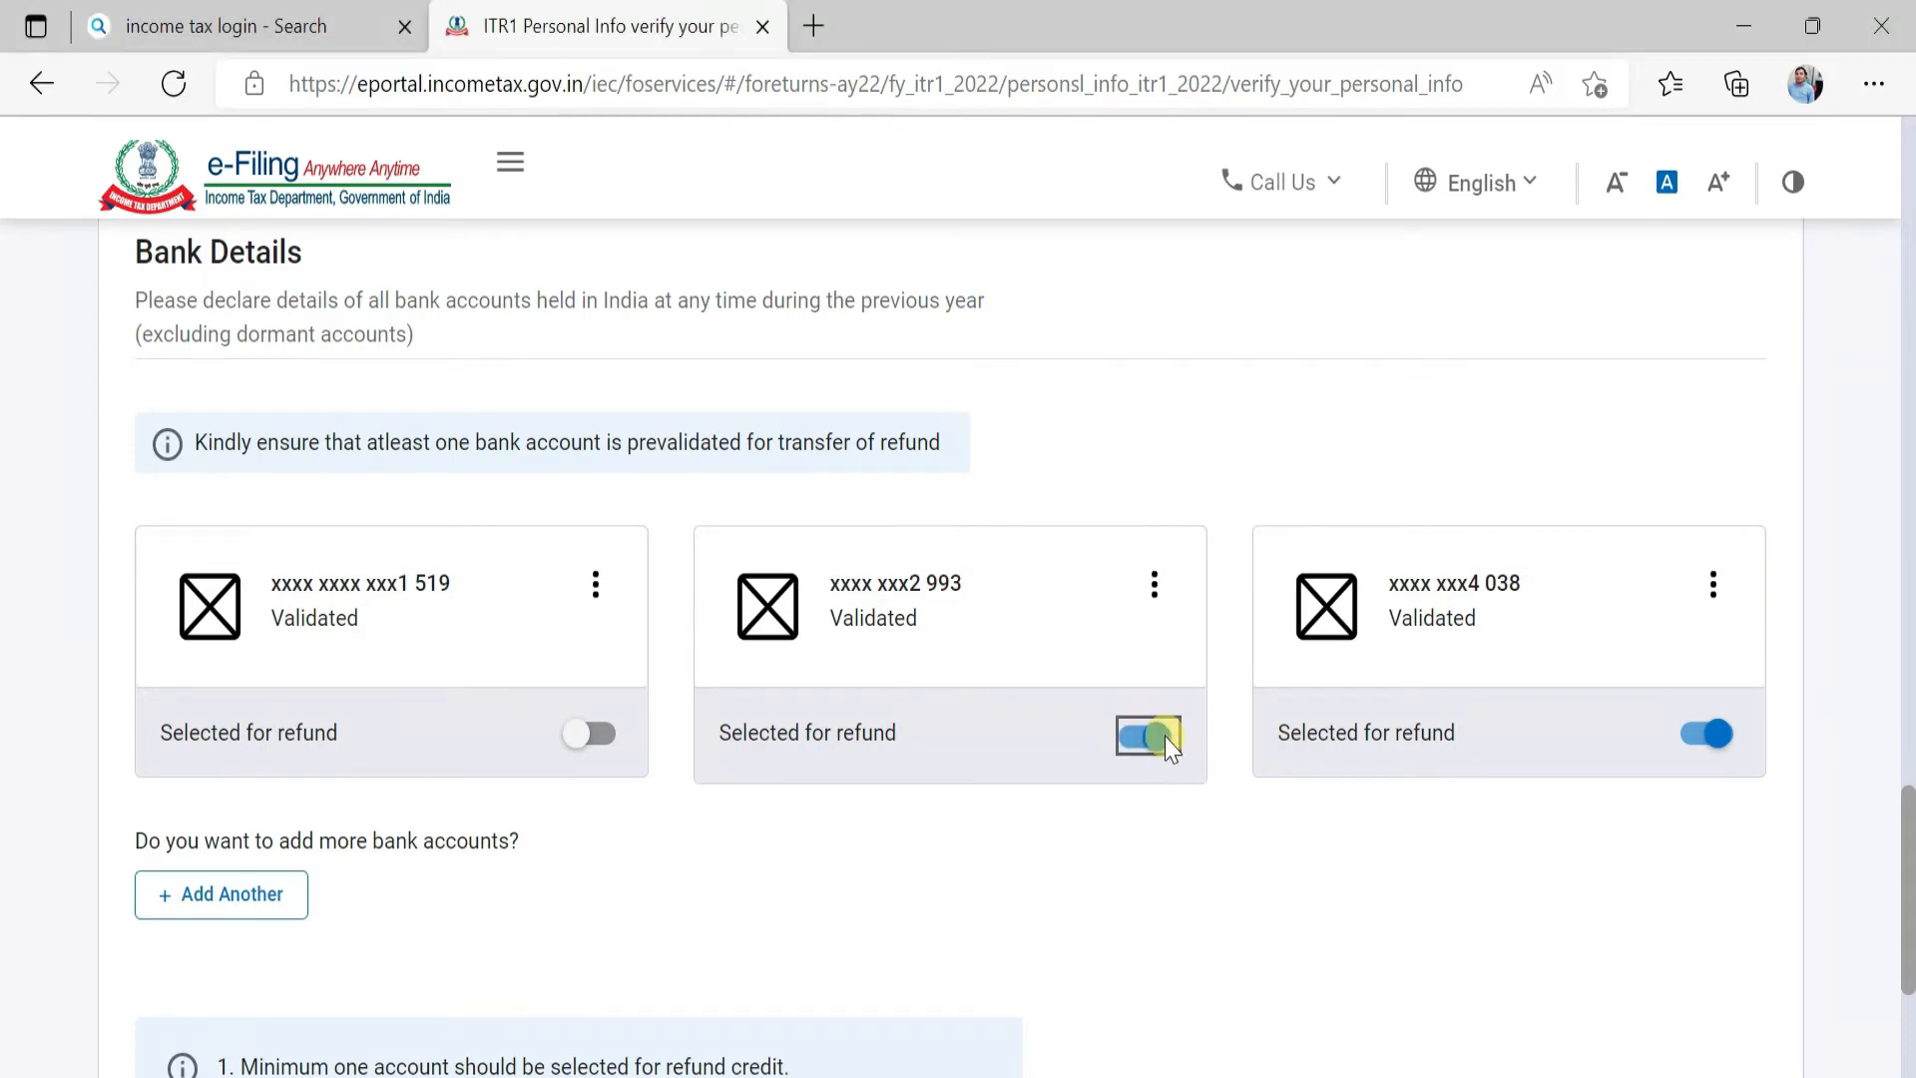
pyautogui.click(1143, 737)
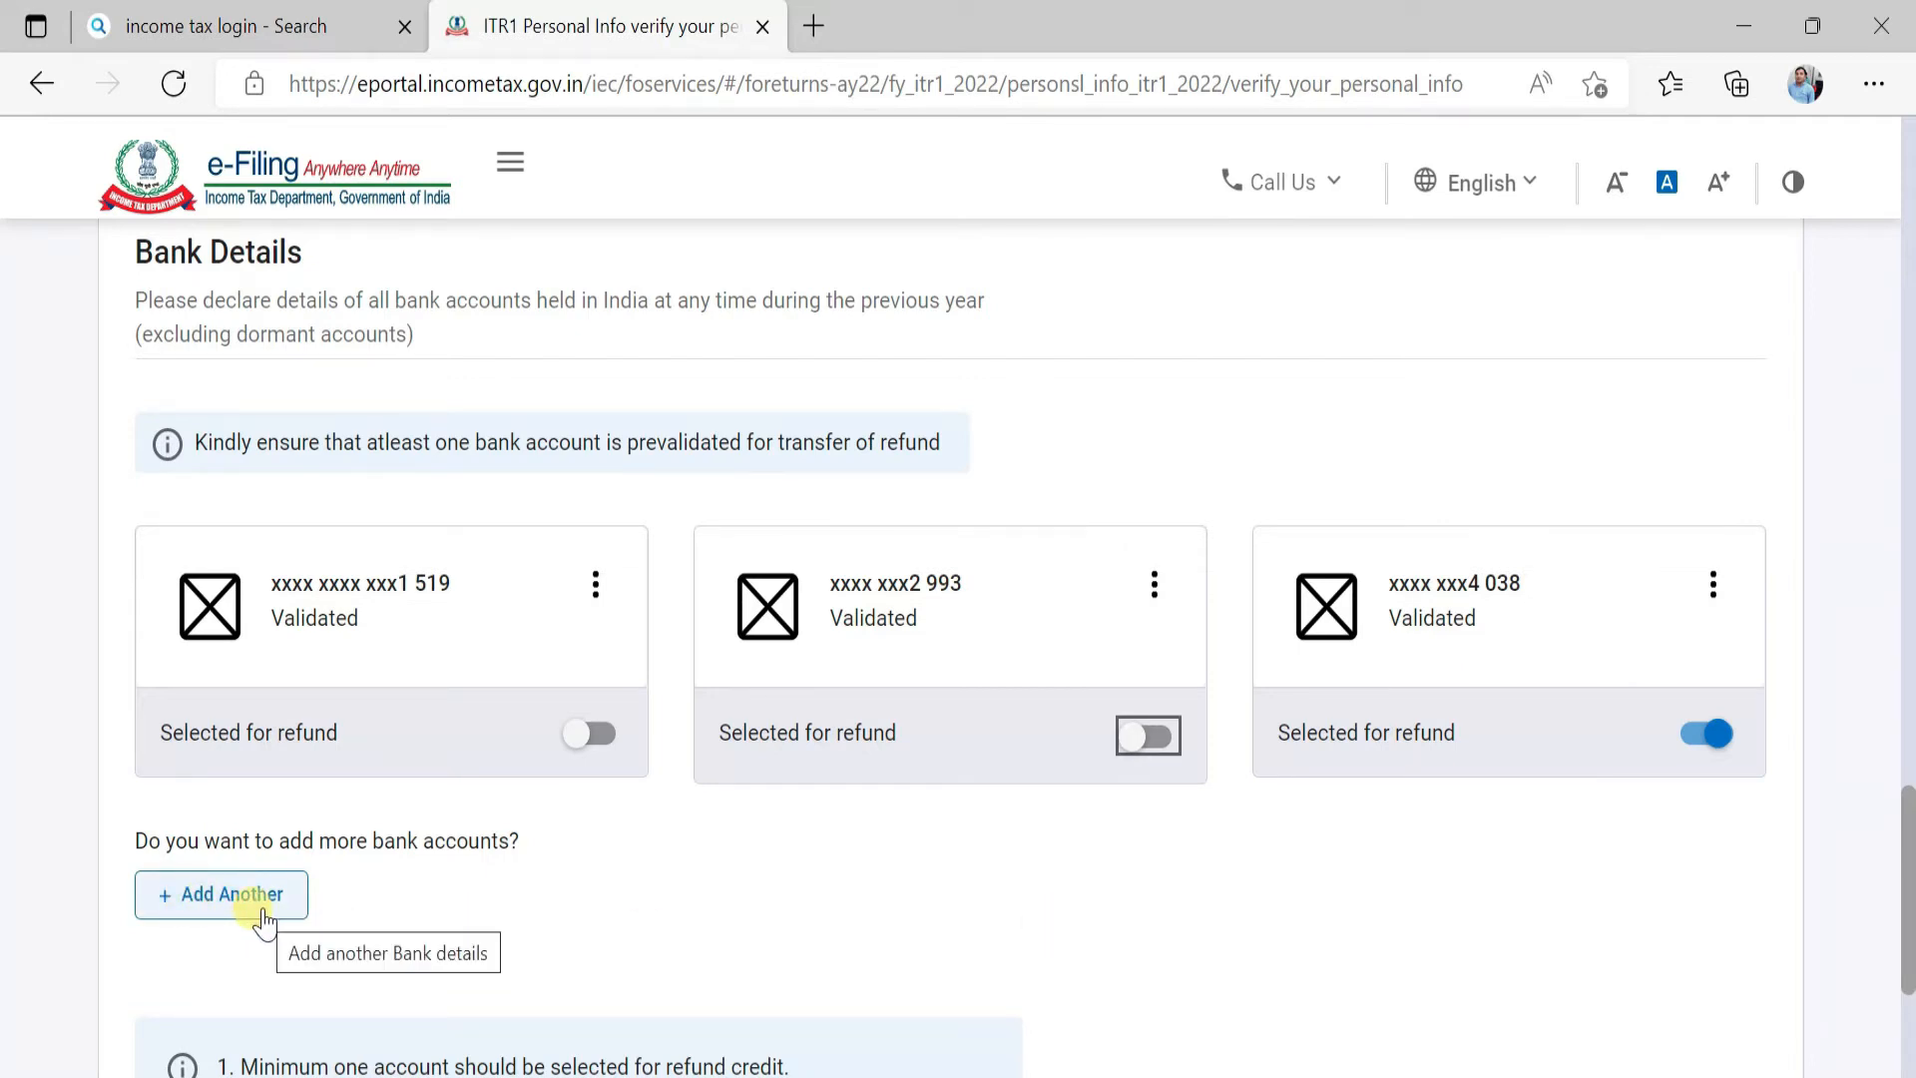
pyautogui.scroll(-5, 619, 949)
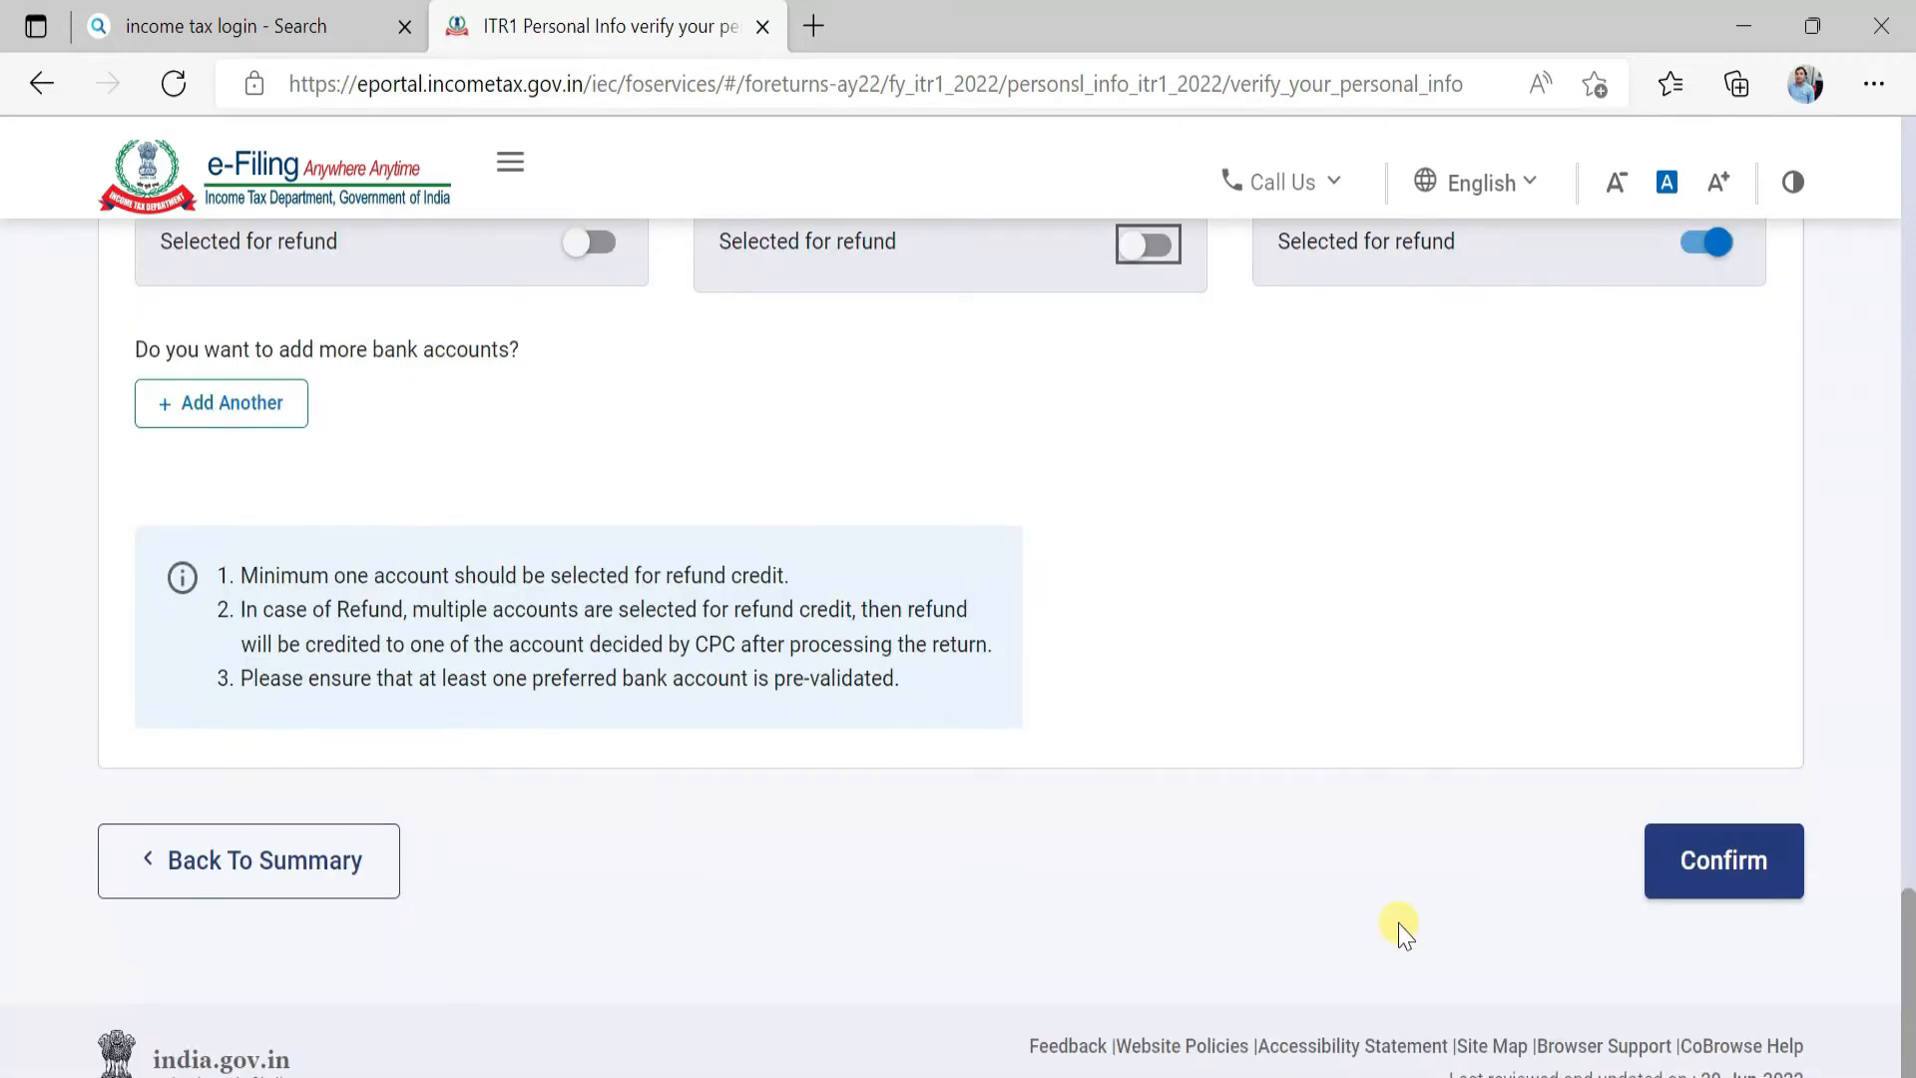
pyautogui.click(1737, 864)
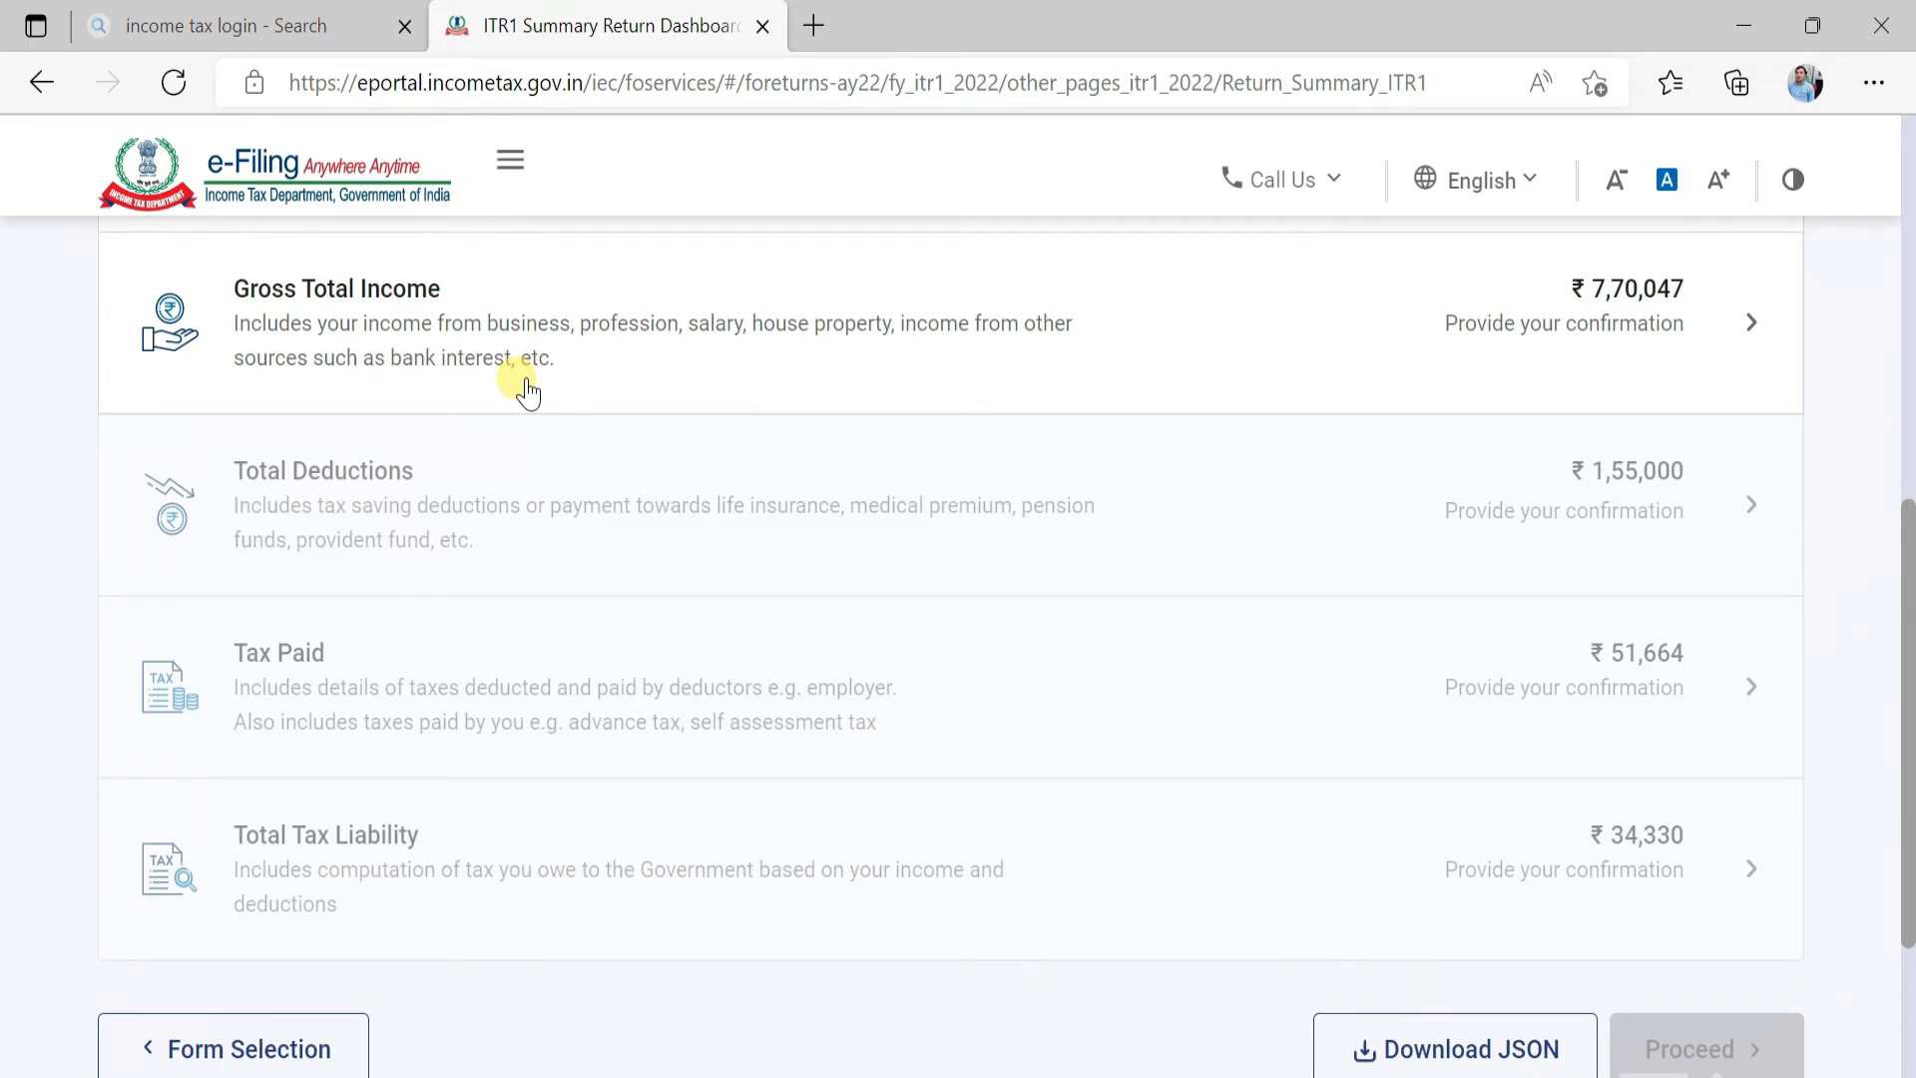
# Open Gross Total Income and answer No to the tour/transfer, special compensatory, House Rent Allowance and Leave Travel Allowance exemption questions.
pyautogui.click(527, 392)
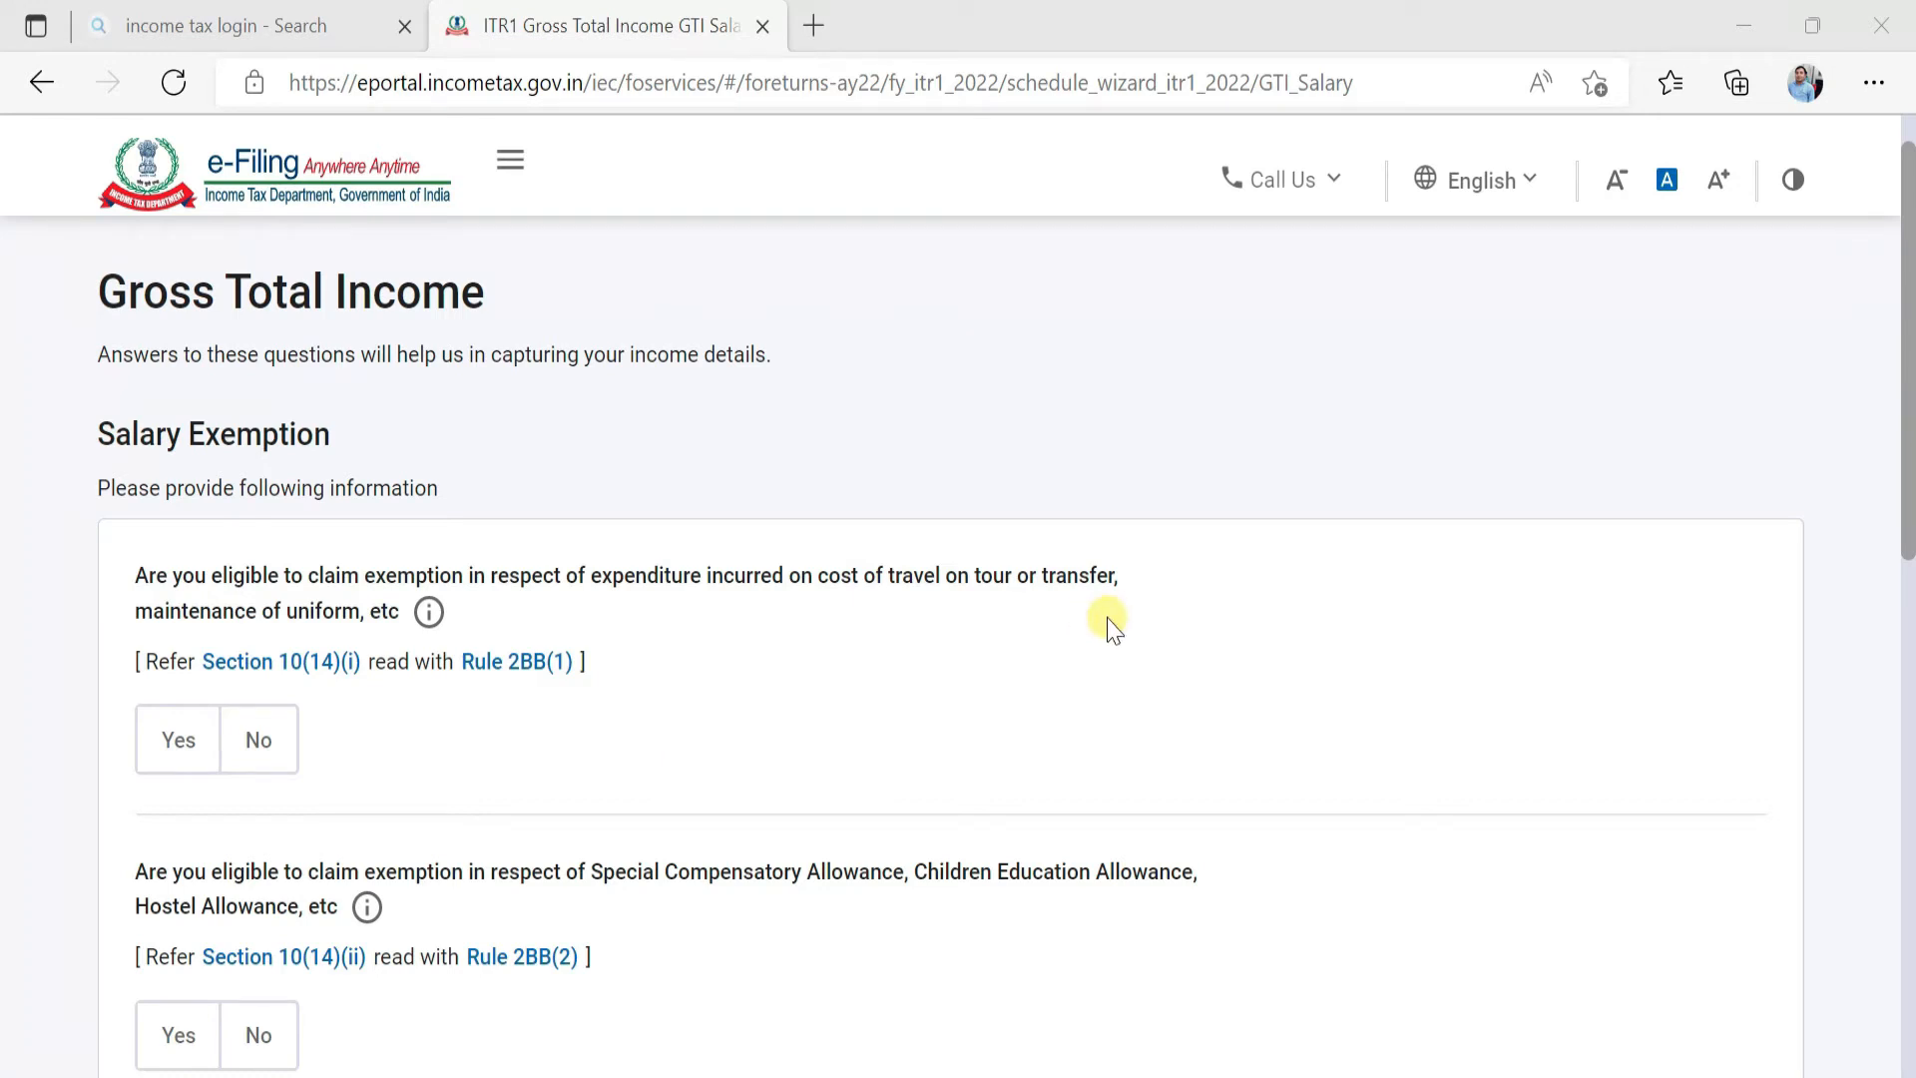
pyautogui.click(254, 750)
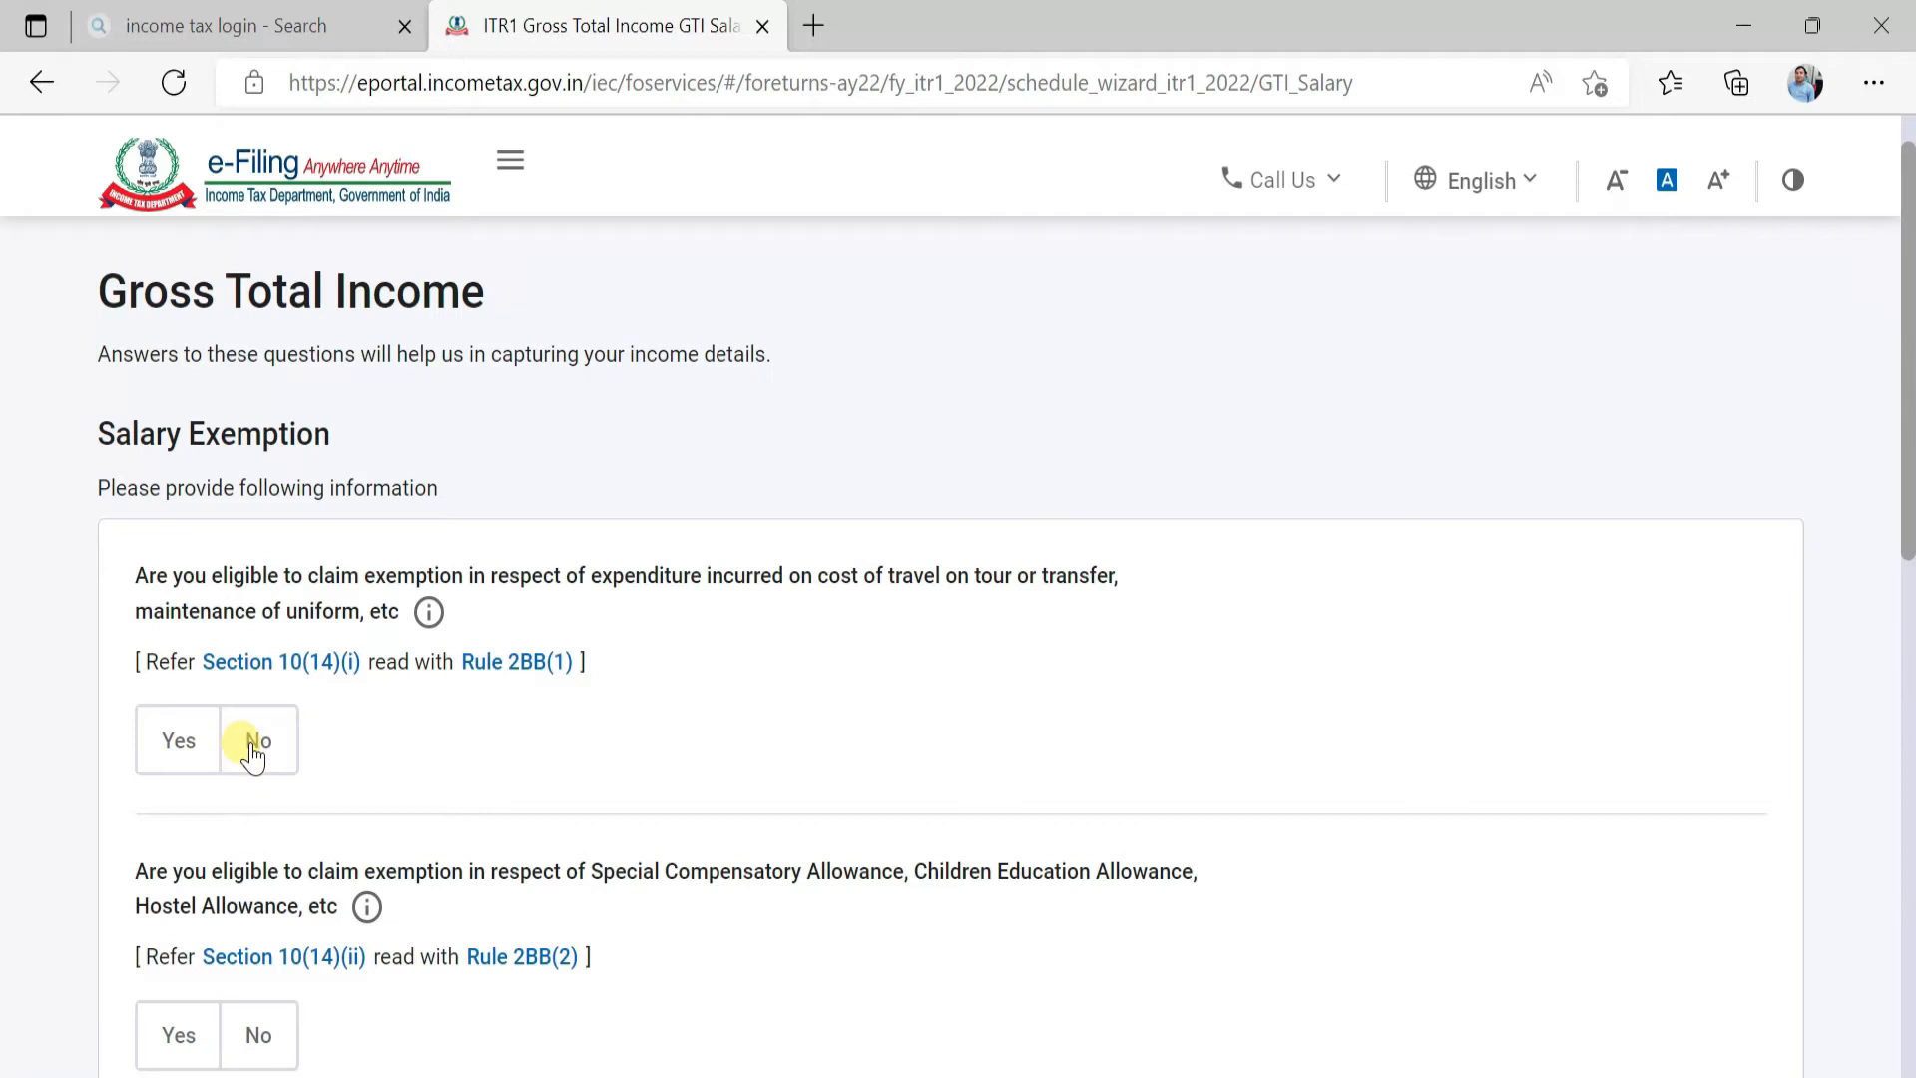
pyautogui.scroll(-3, 299, 743)
pyautogui.click(256, 751)
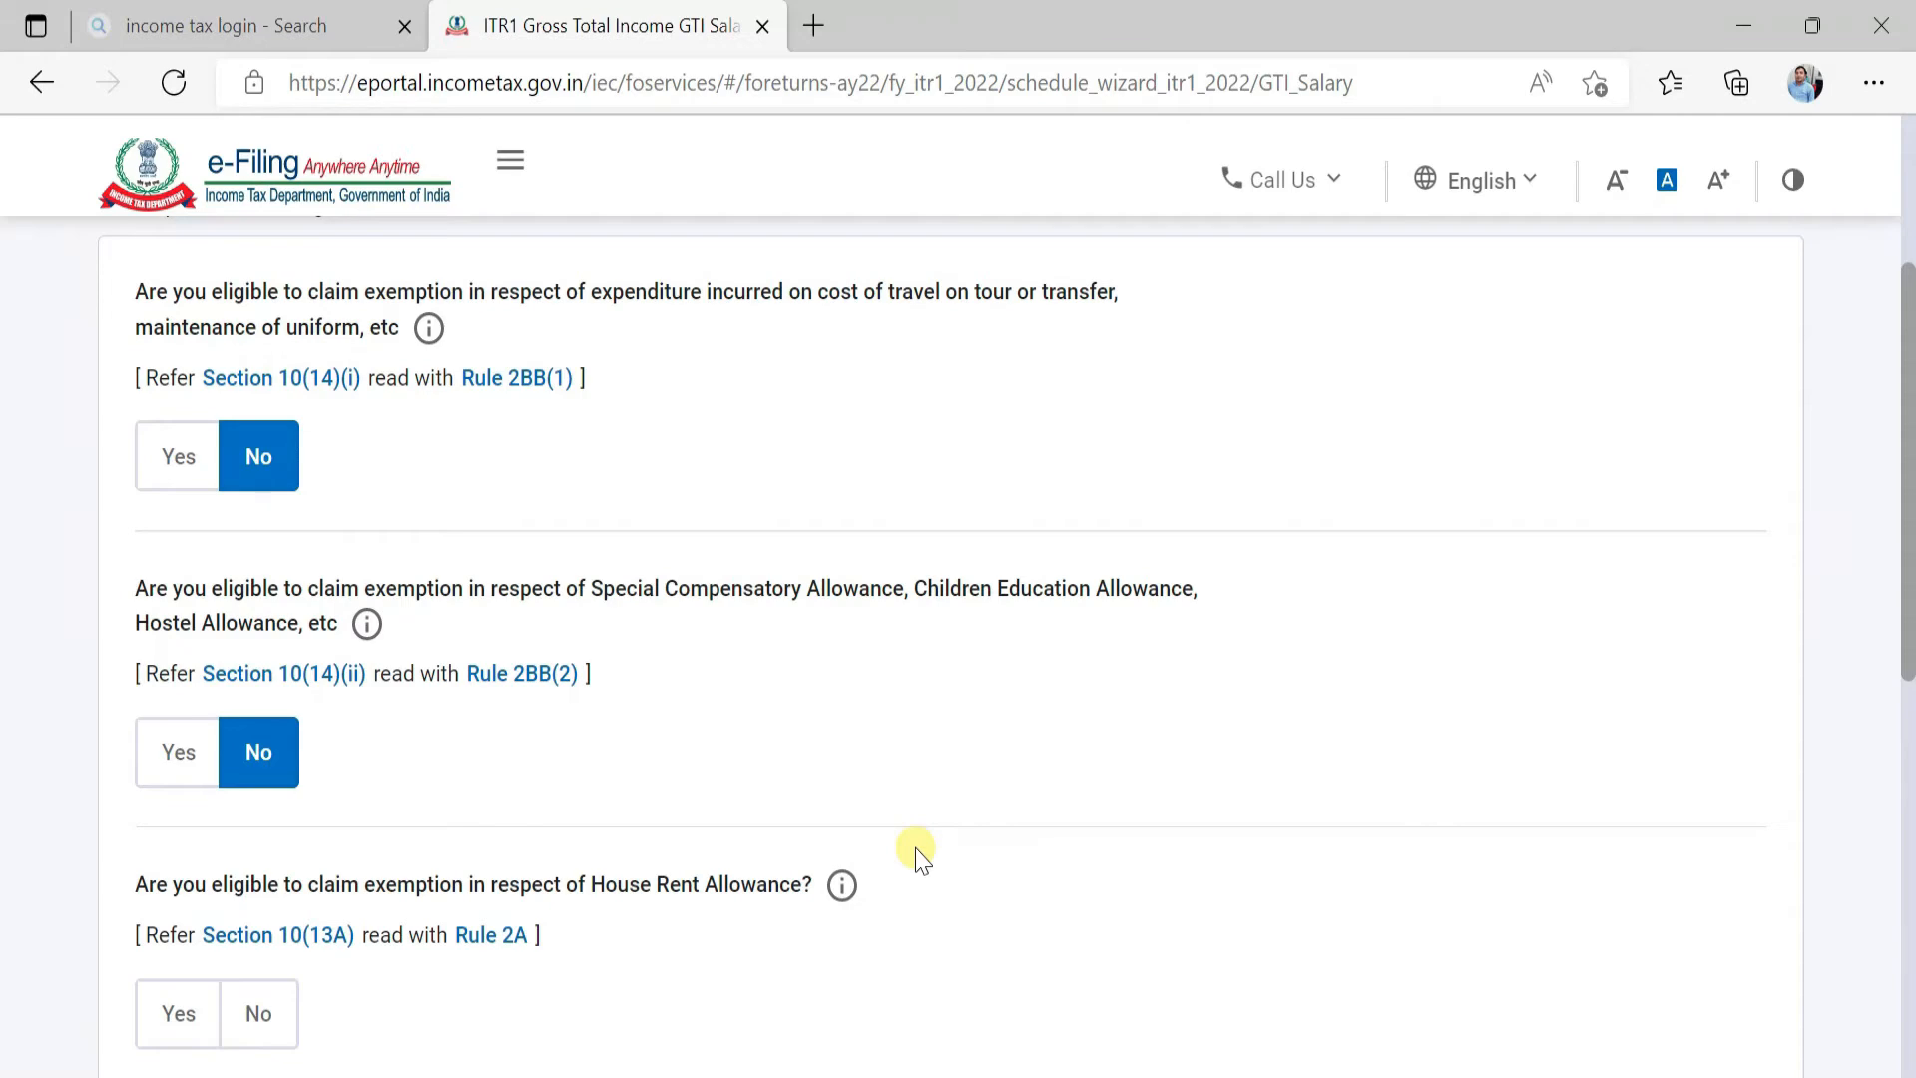
pyautogui.scroll(-2, 916, 853)
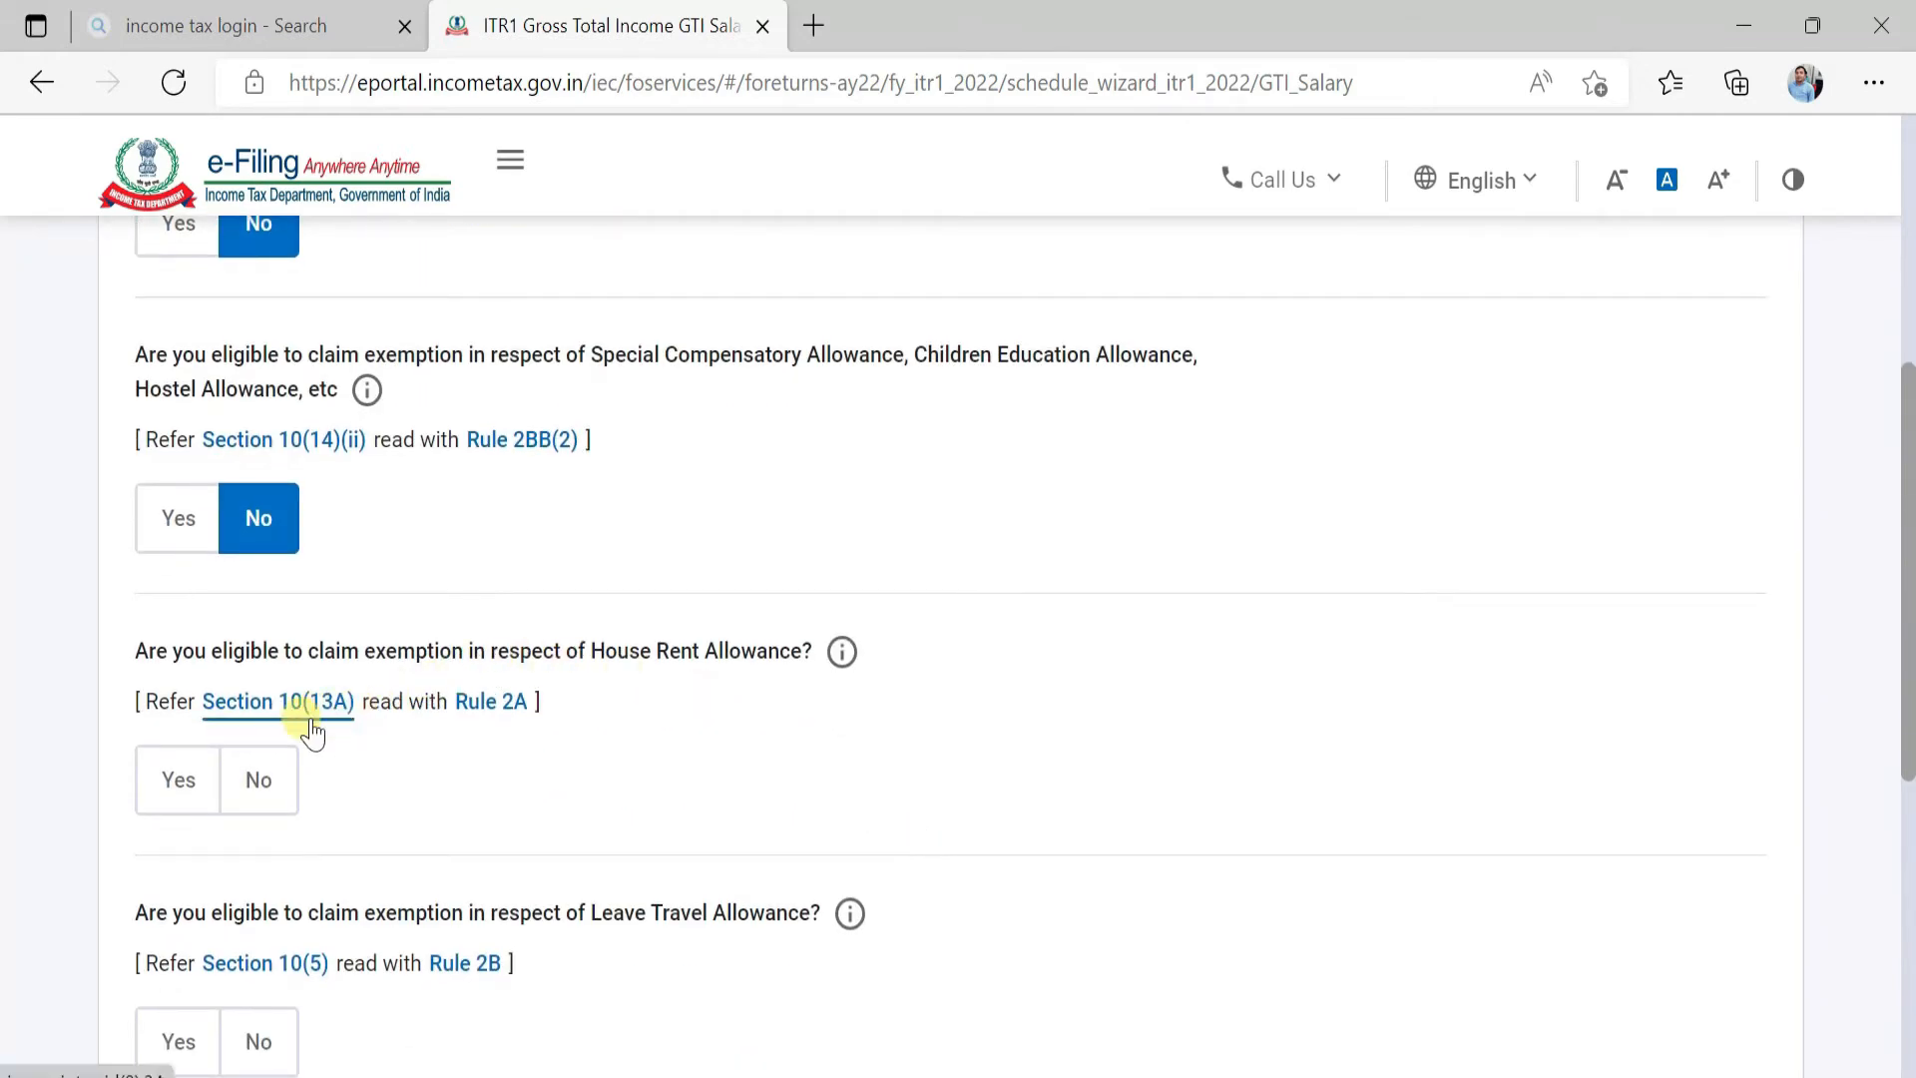
pyautogui.click(274, 789)
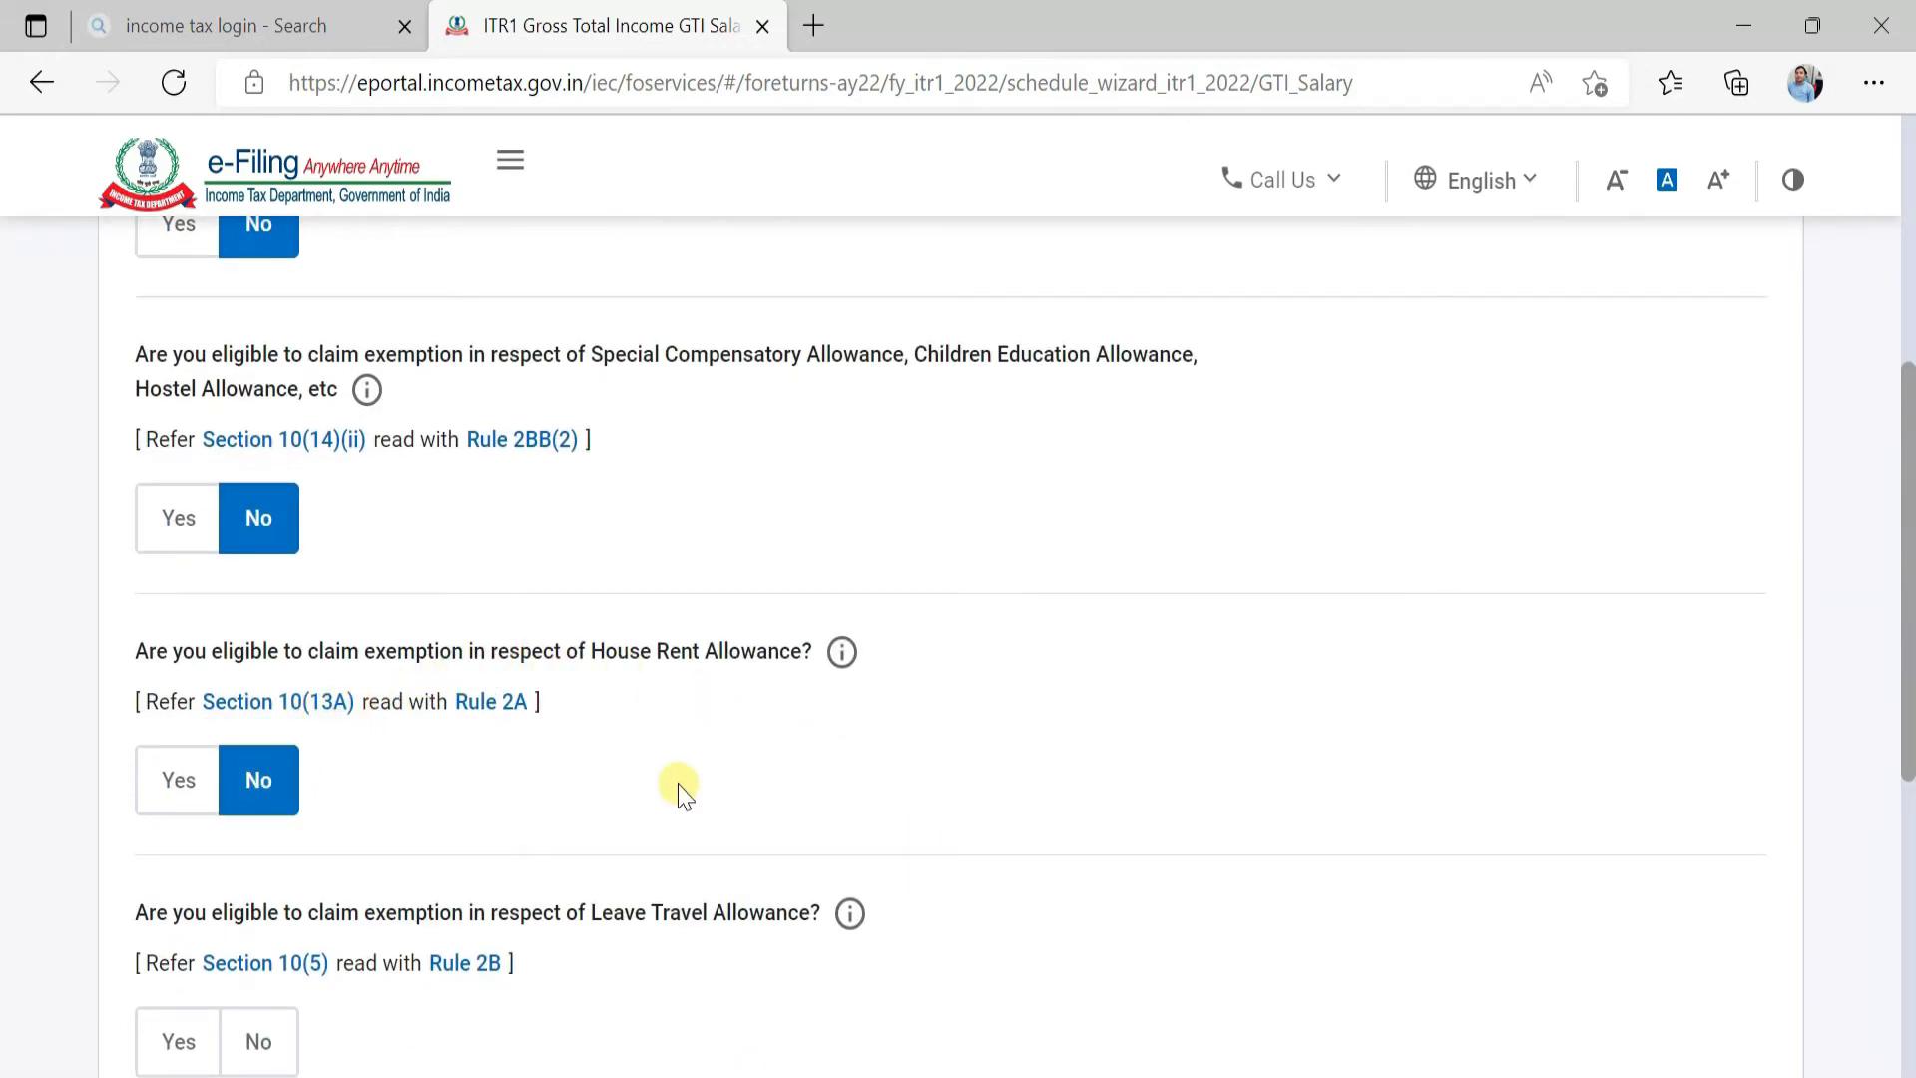
pyautogui.scroll(-3, 437, 735)
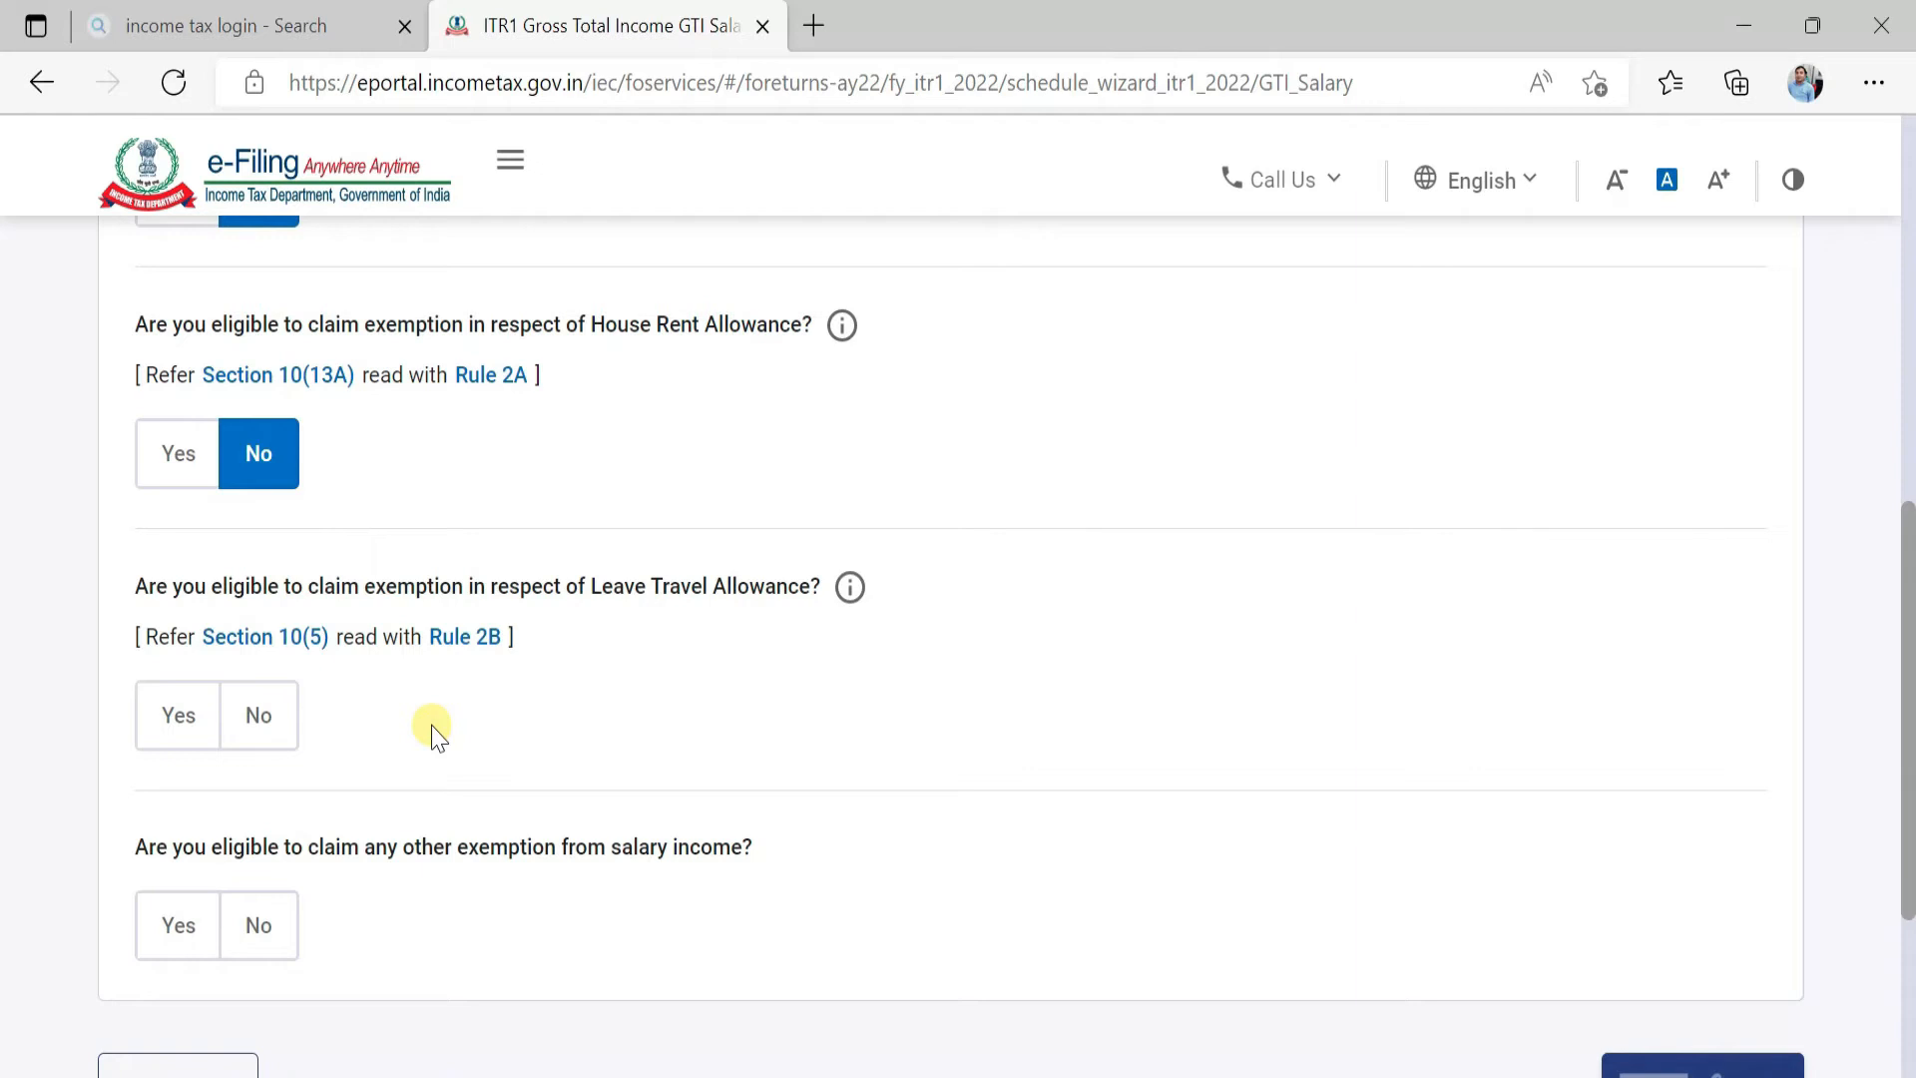
pyautogui.click(262, 718)
pyautogui.scroll(-2, 206, 679)
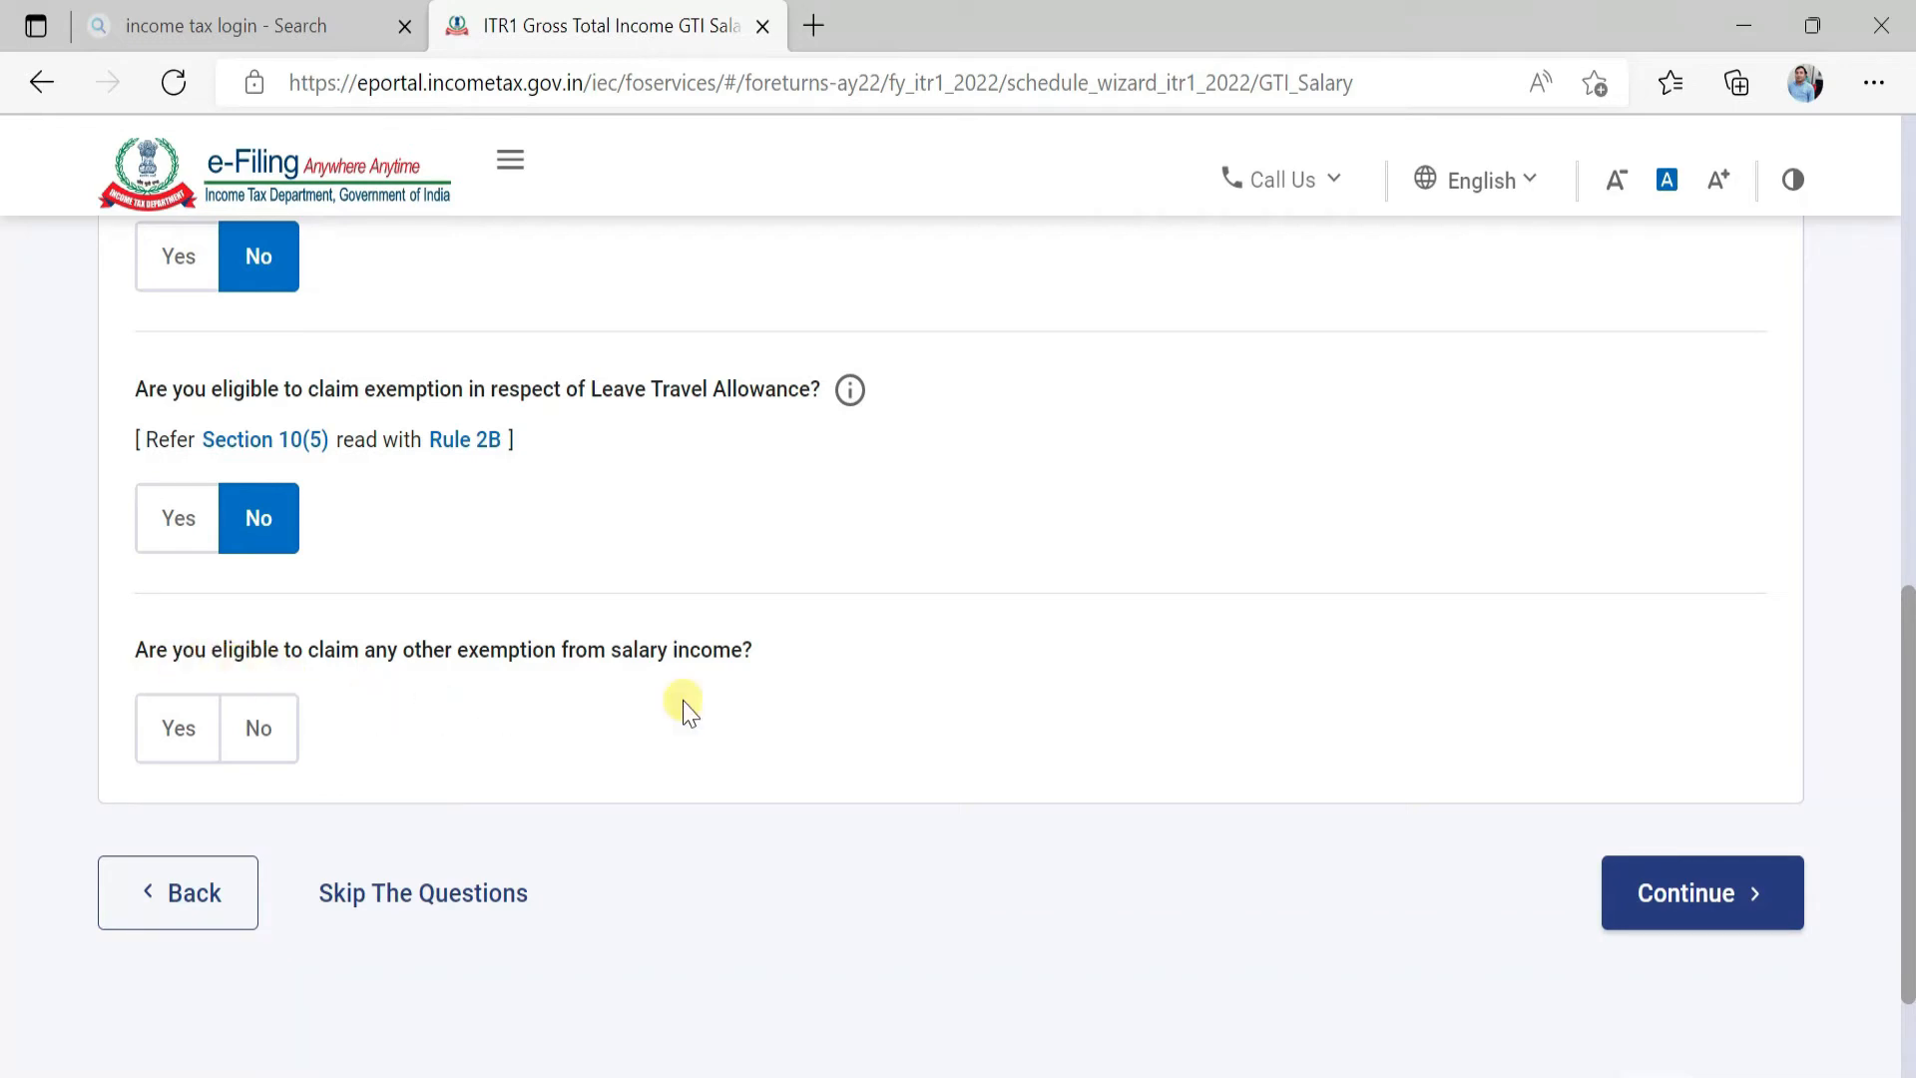
# Look over the other salary exemption types available under Yes, set that answer to No and continue.
pyautogui.click(171, 737)
pyautogui.scroll(-4, 885, 795)
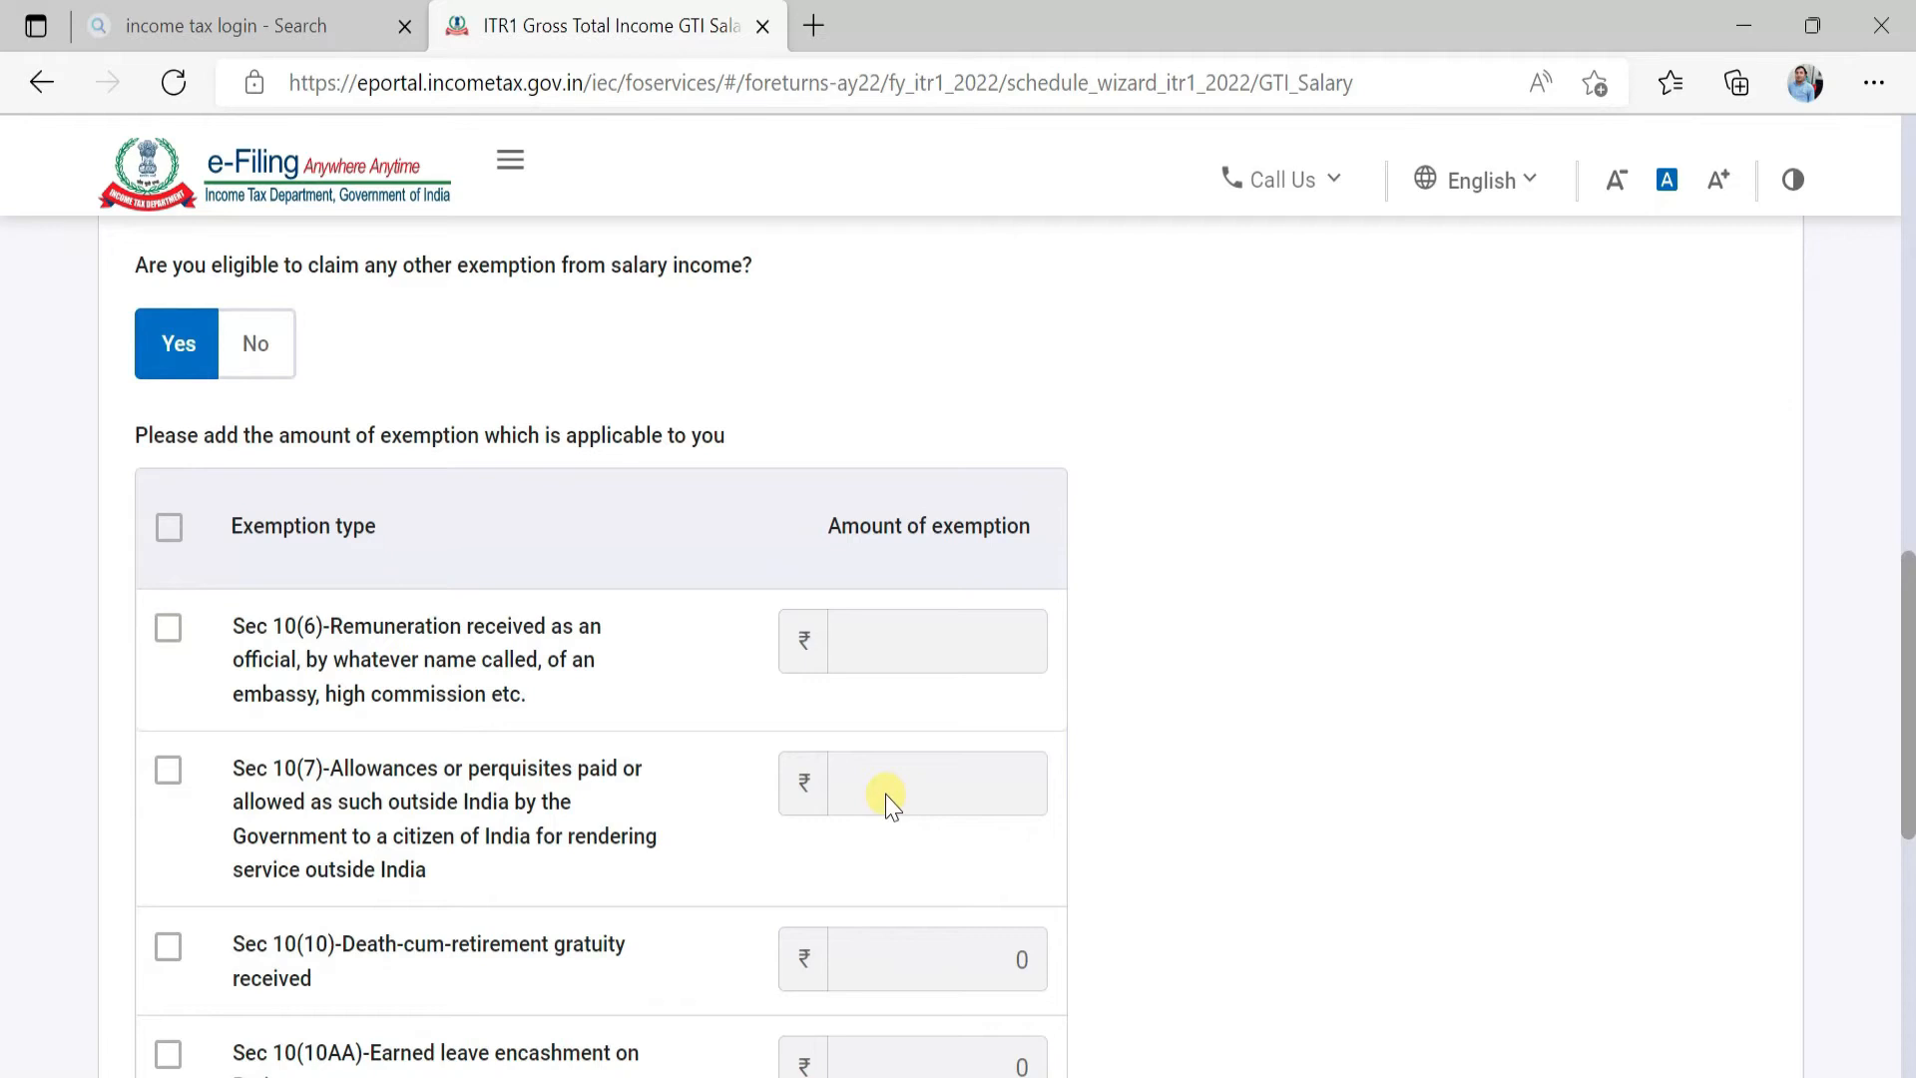
pyautogui.scroll(3, 885, 795)
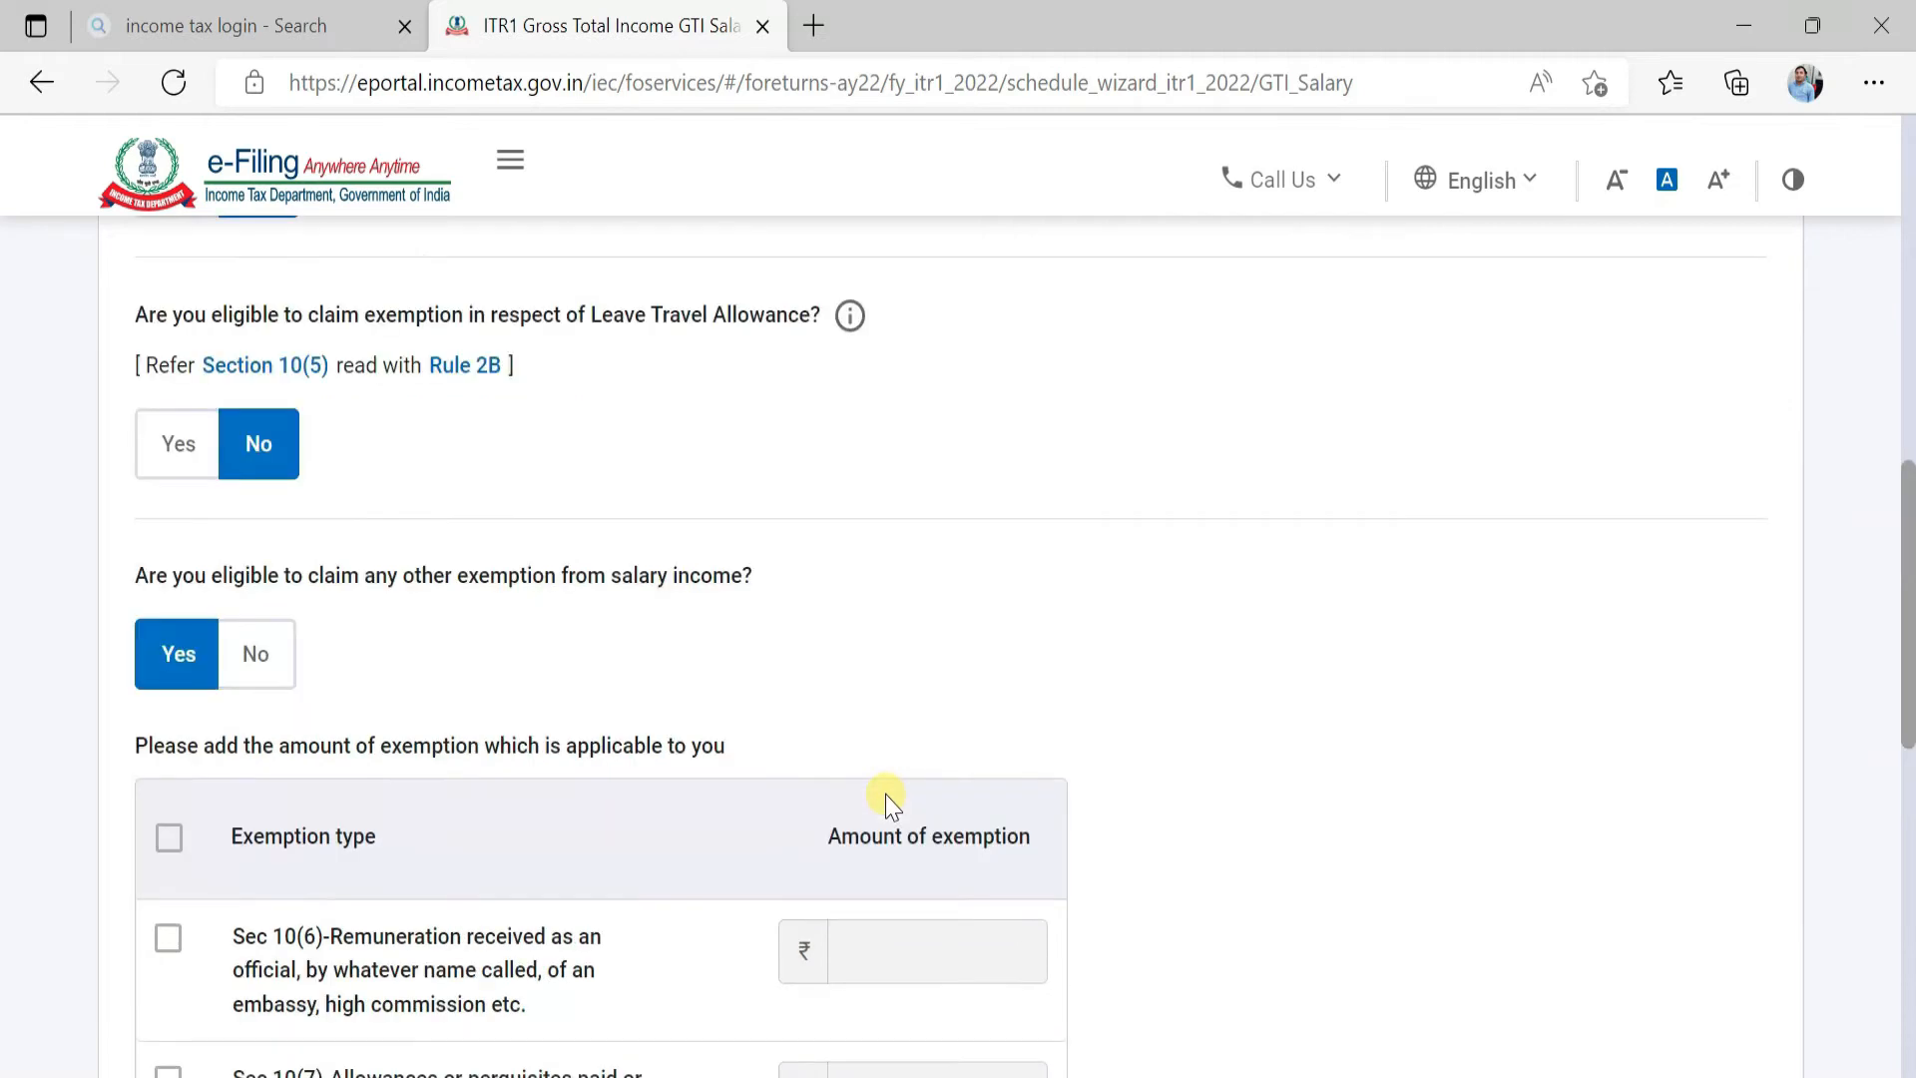
pyautogui.click(262, 659)
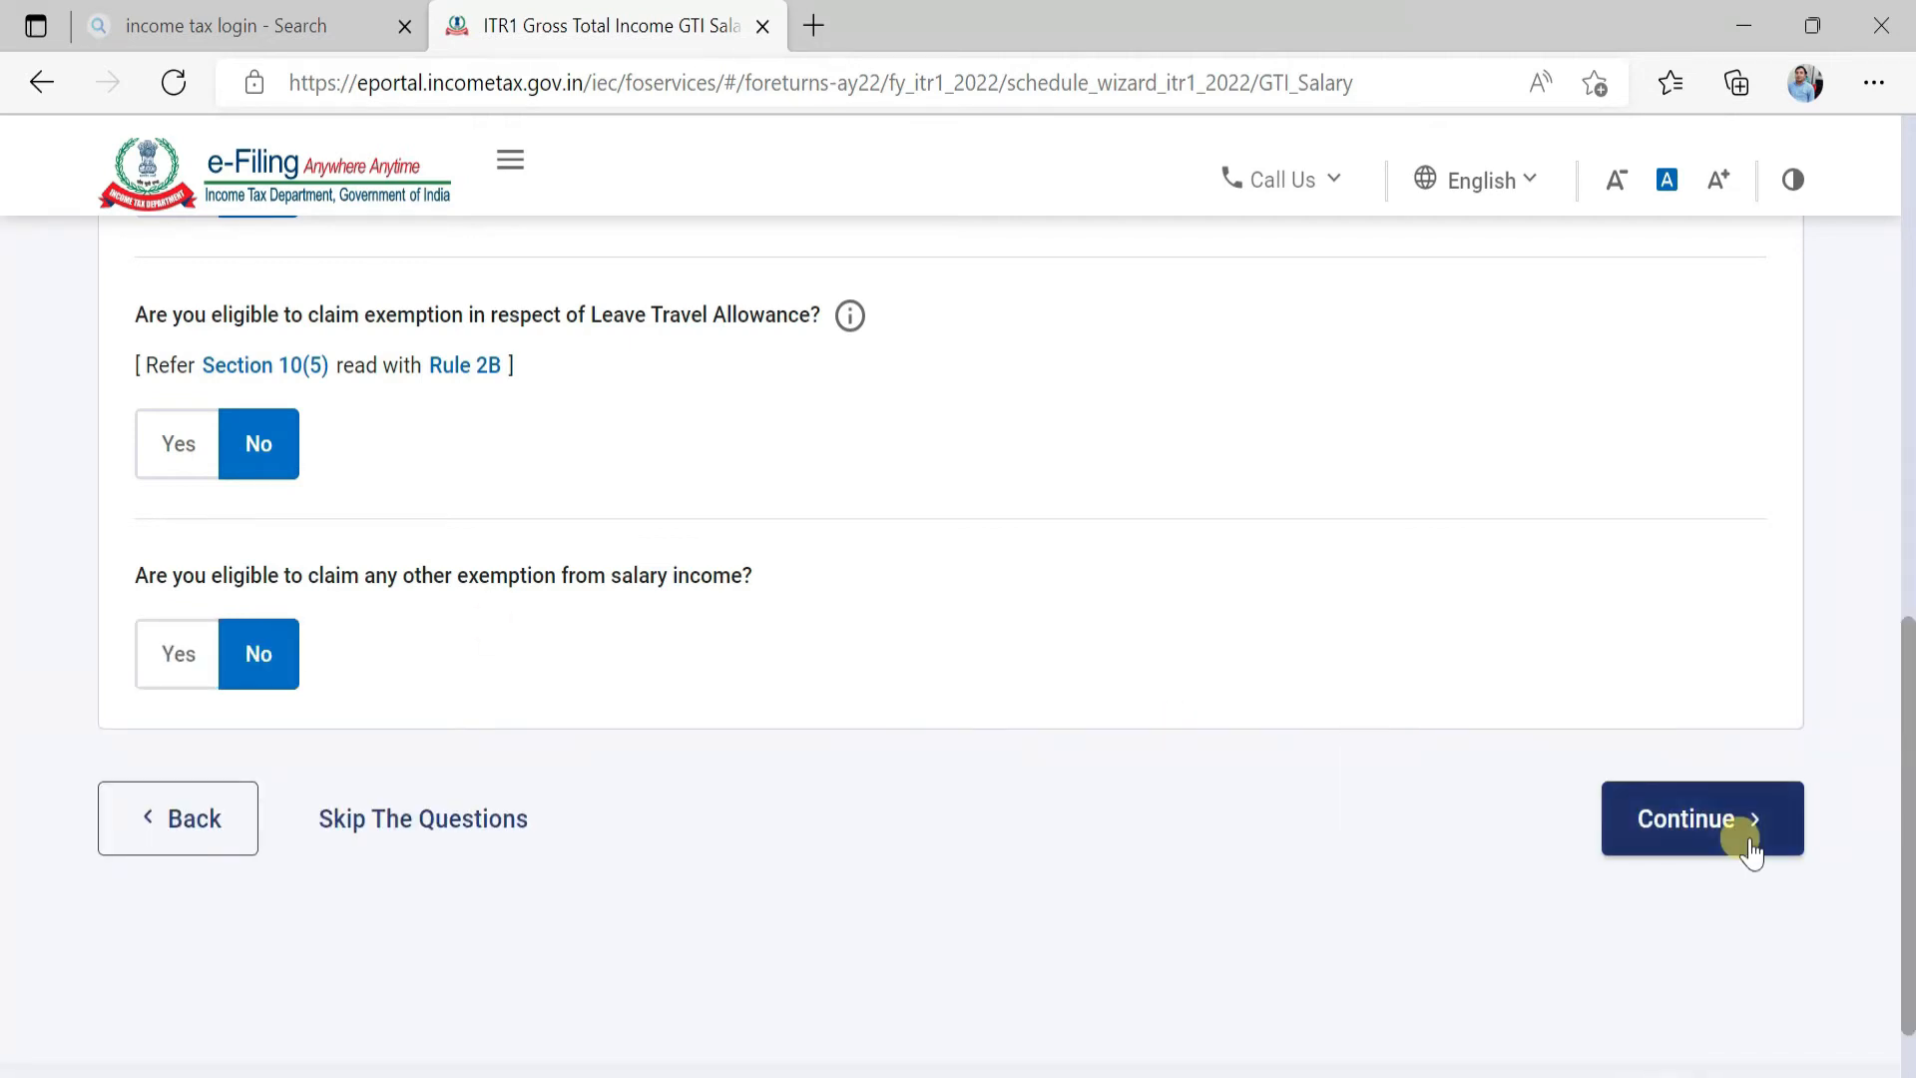
pyautogui.click(1673, 843)
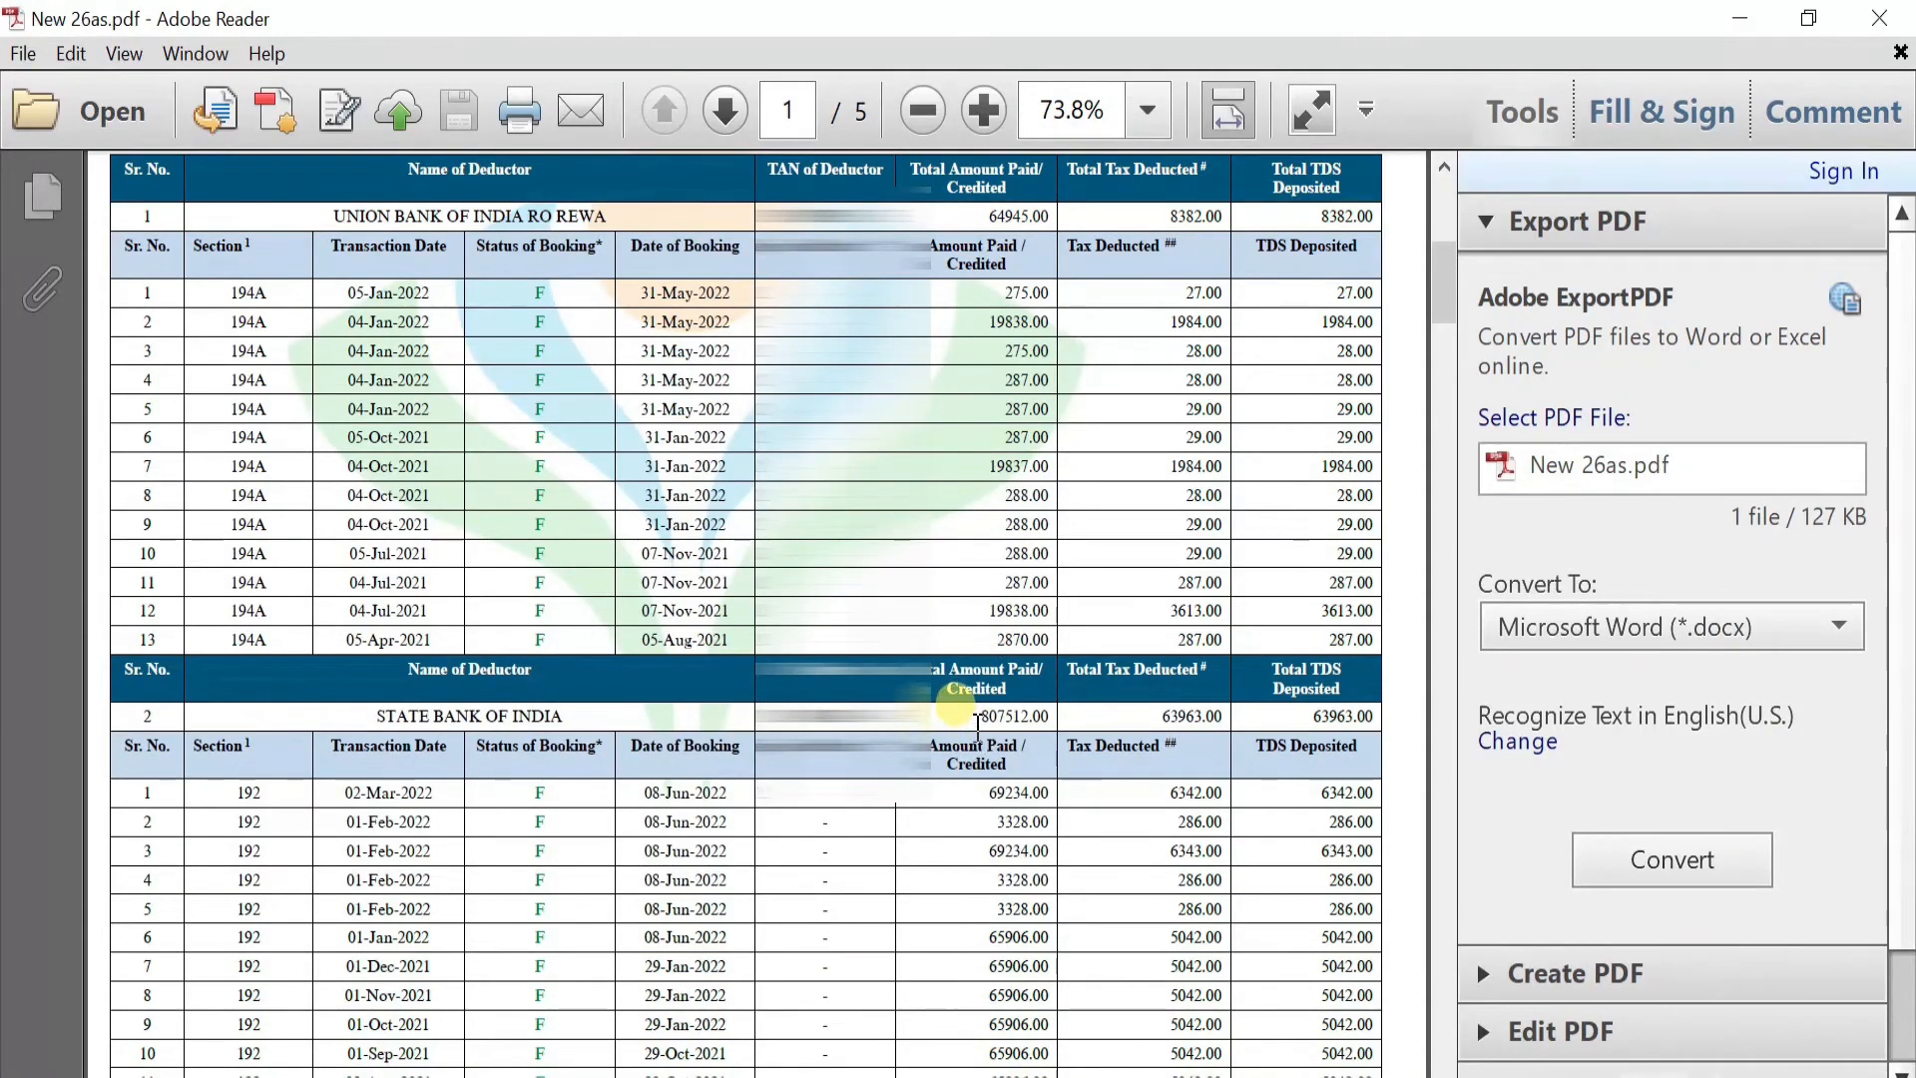
# Compare the State Bank of India total credited in Form 26AS with the gross salary, and review the house property and other sources income.
pyautogui.moveTo(979, 715); pyautogui.dragTo(1052, 718)
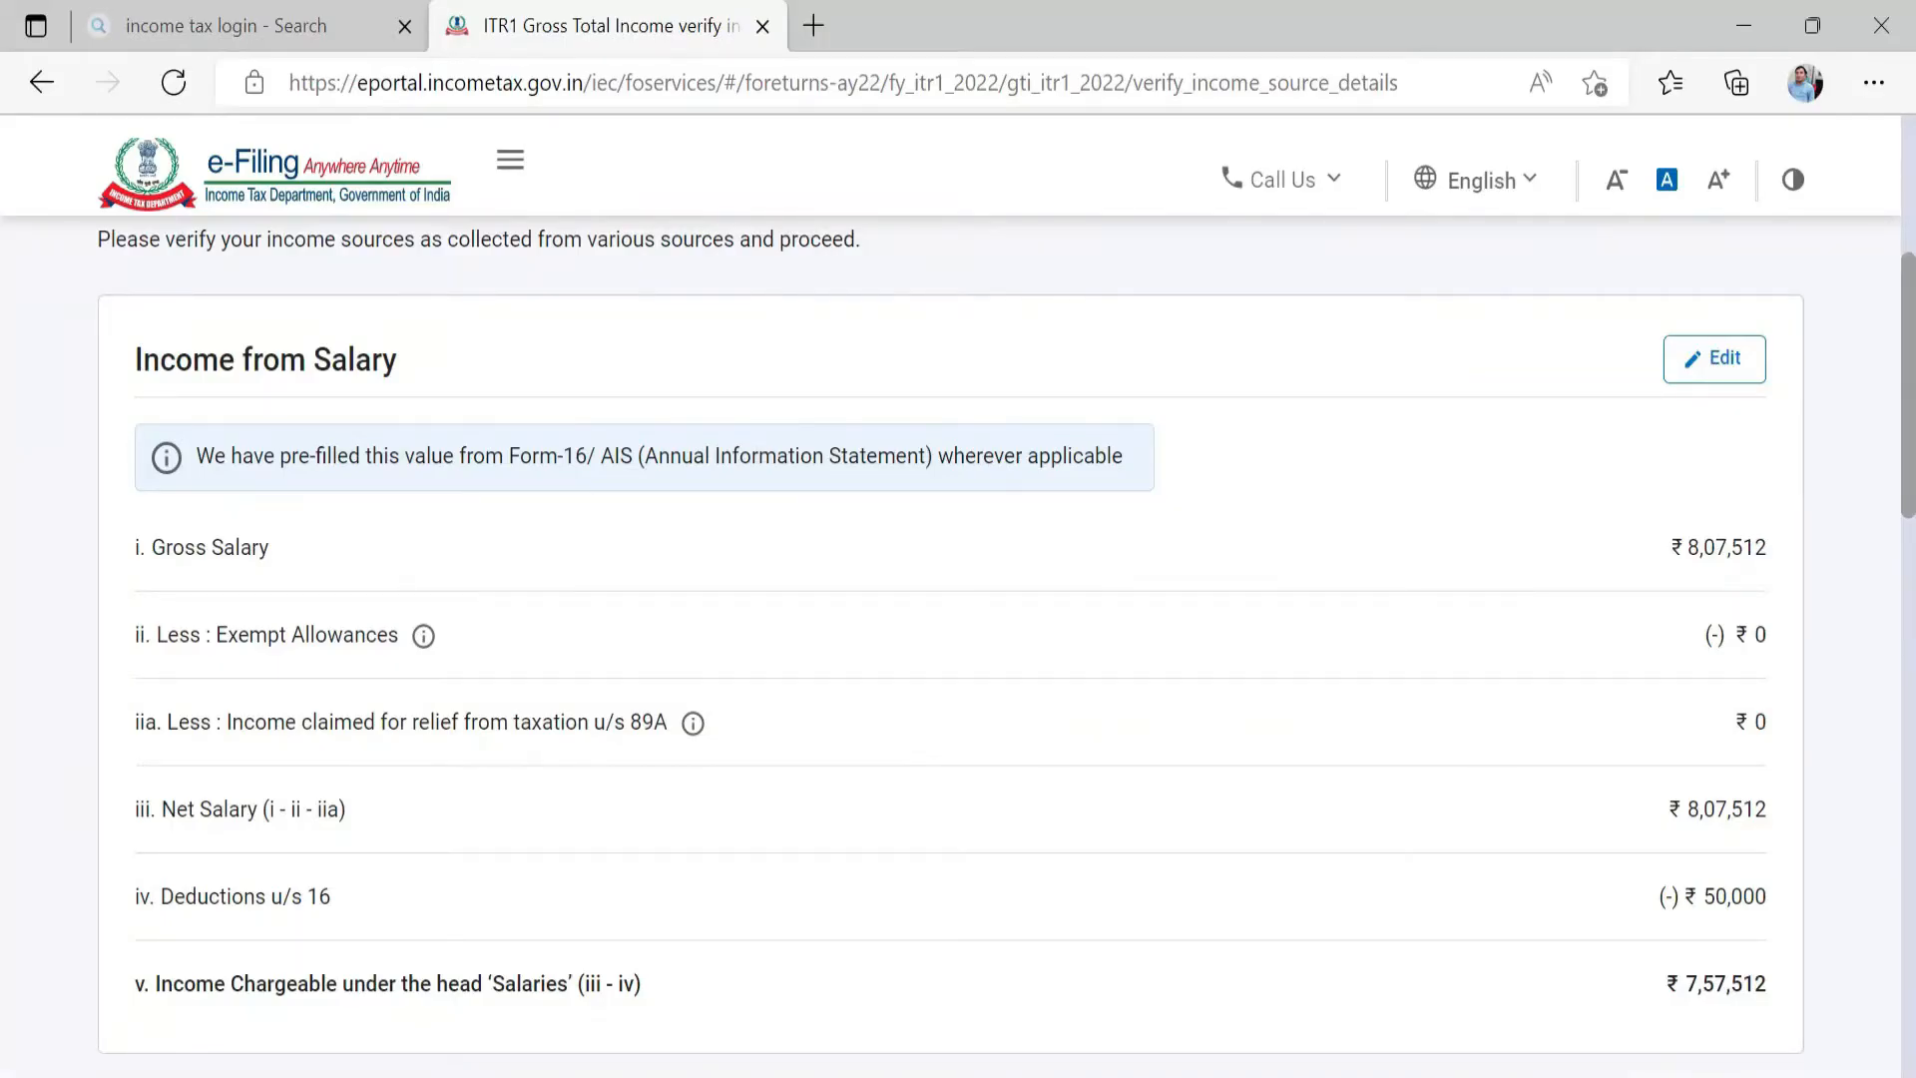
pyautogui.scroll(-2, 559, 812)
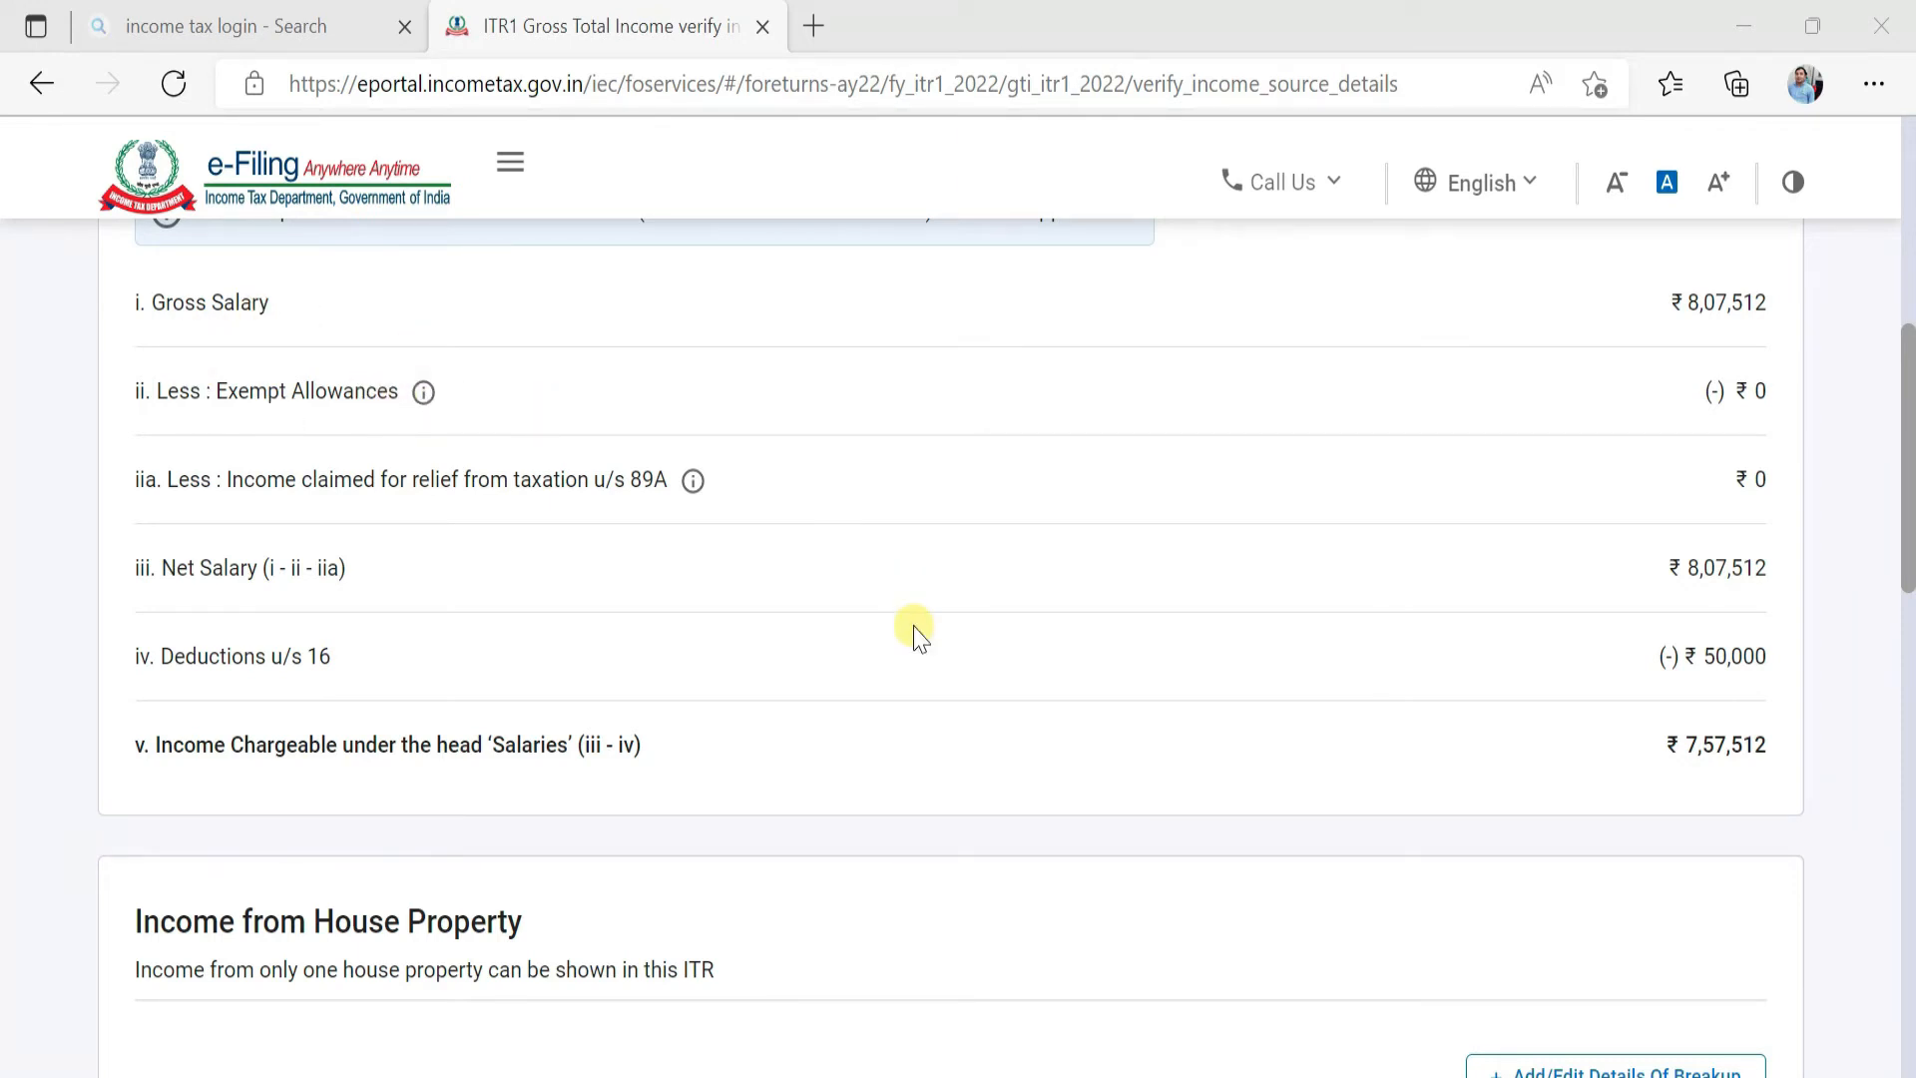
pyautogui.scroll(-5, 913, 631)
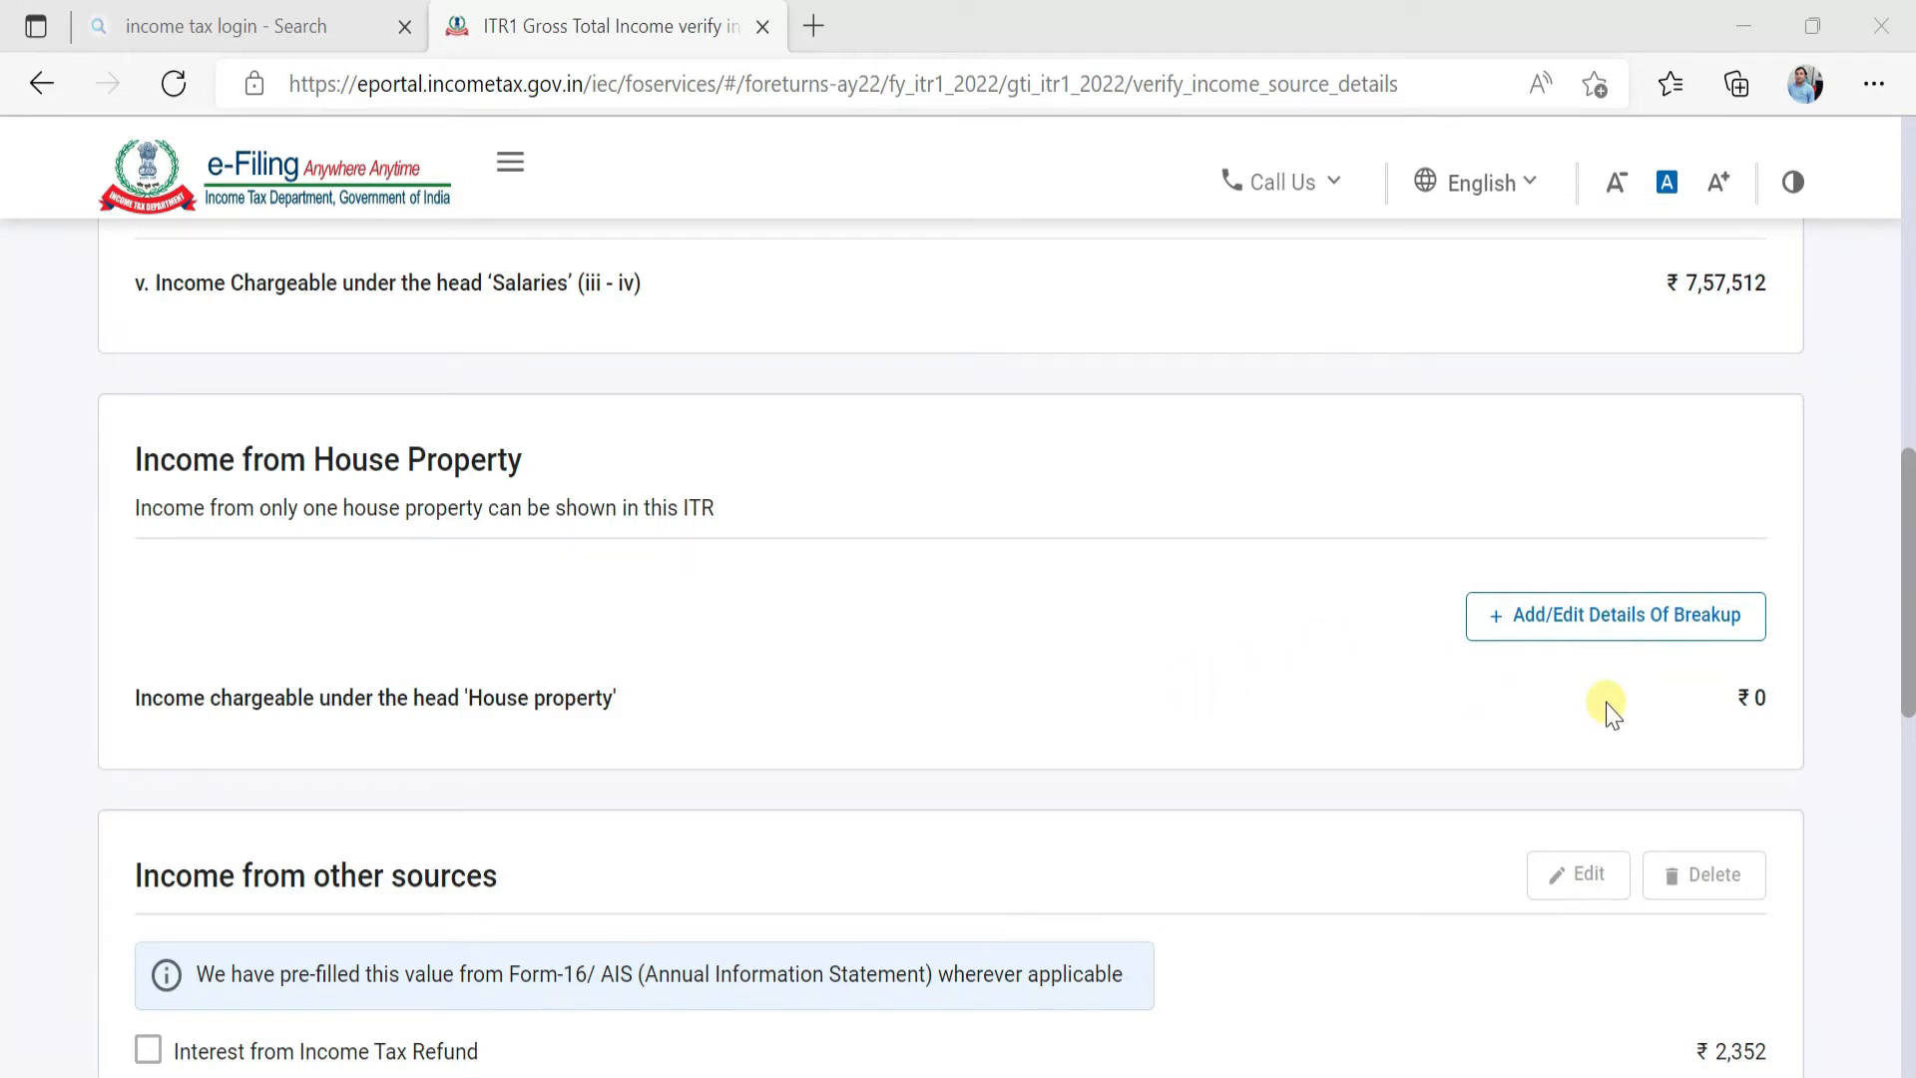
pyautogui.scroll(-5, 1609, 710)
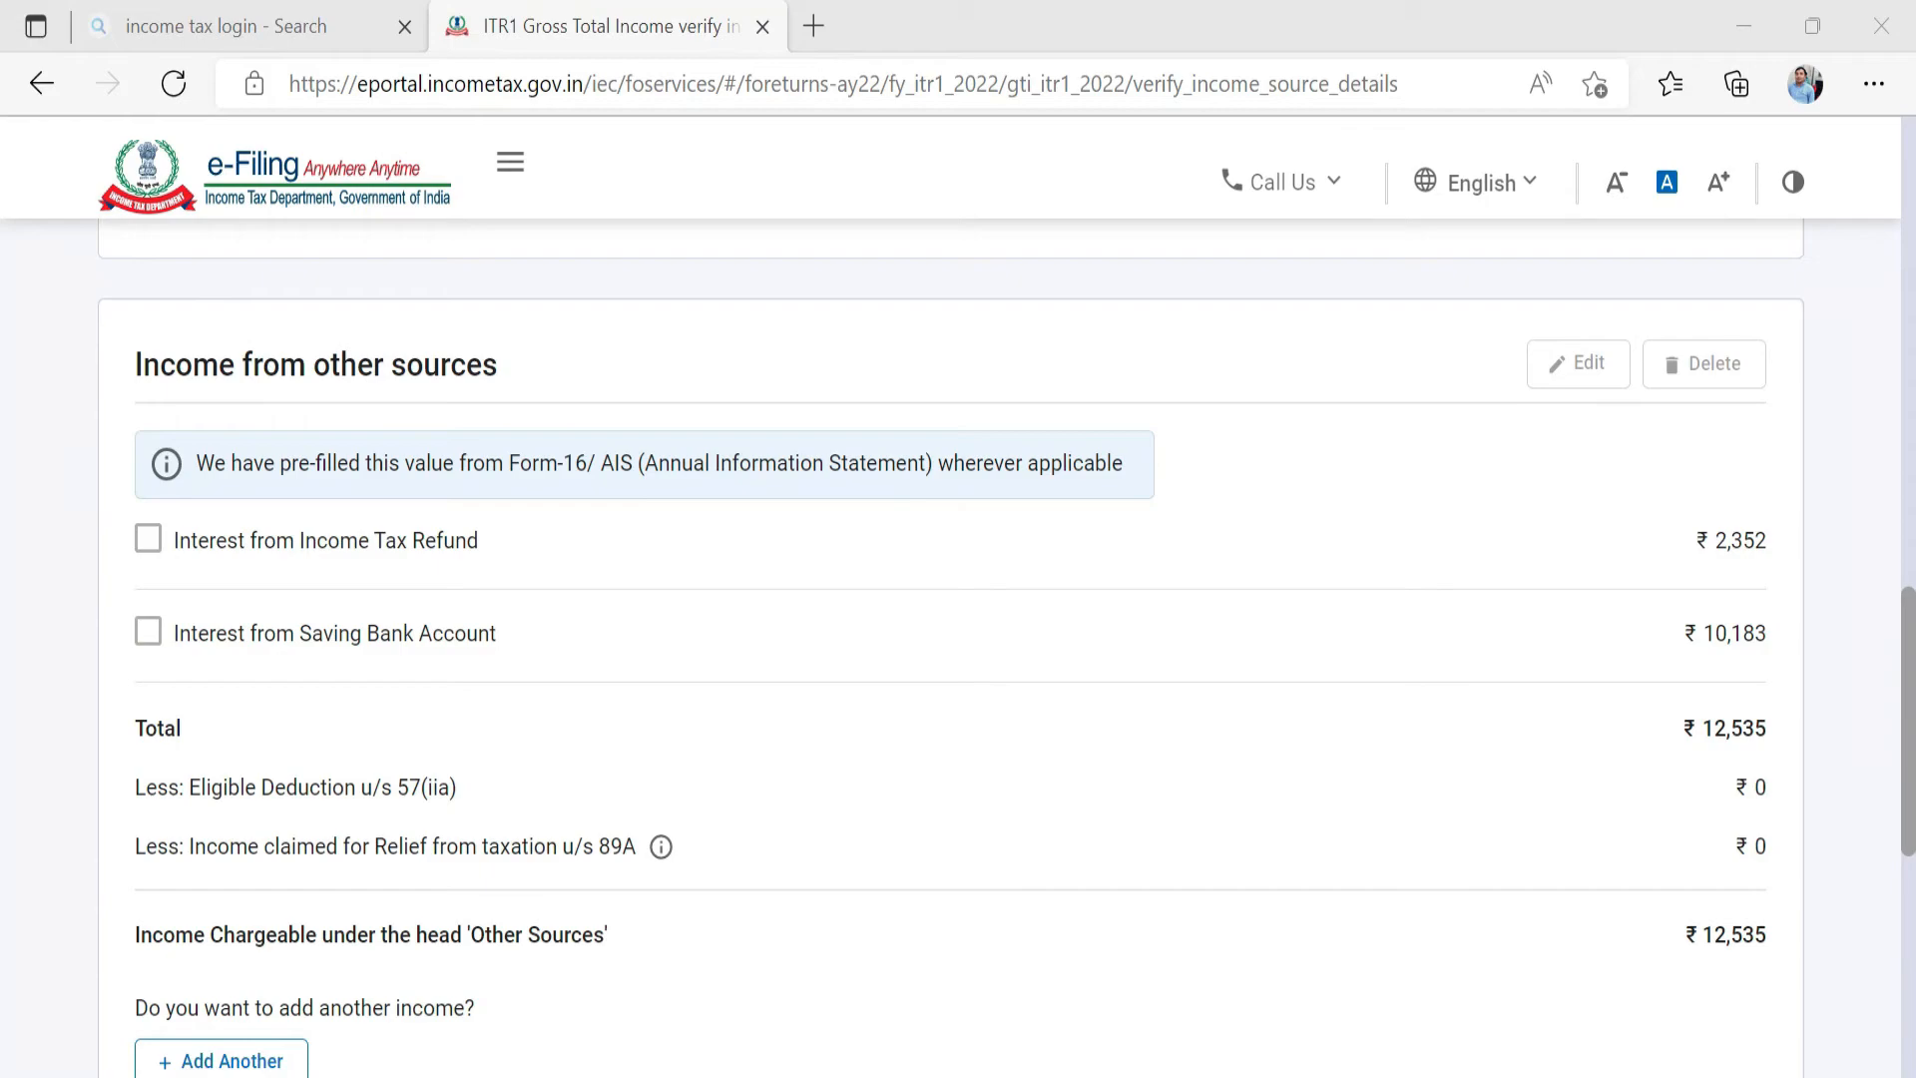
pyautogui.hotkey('alt', 'Tab')
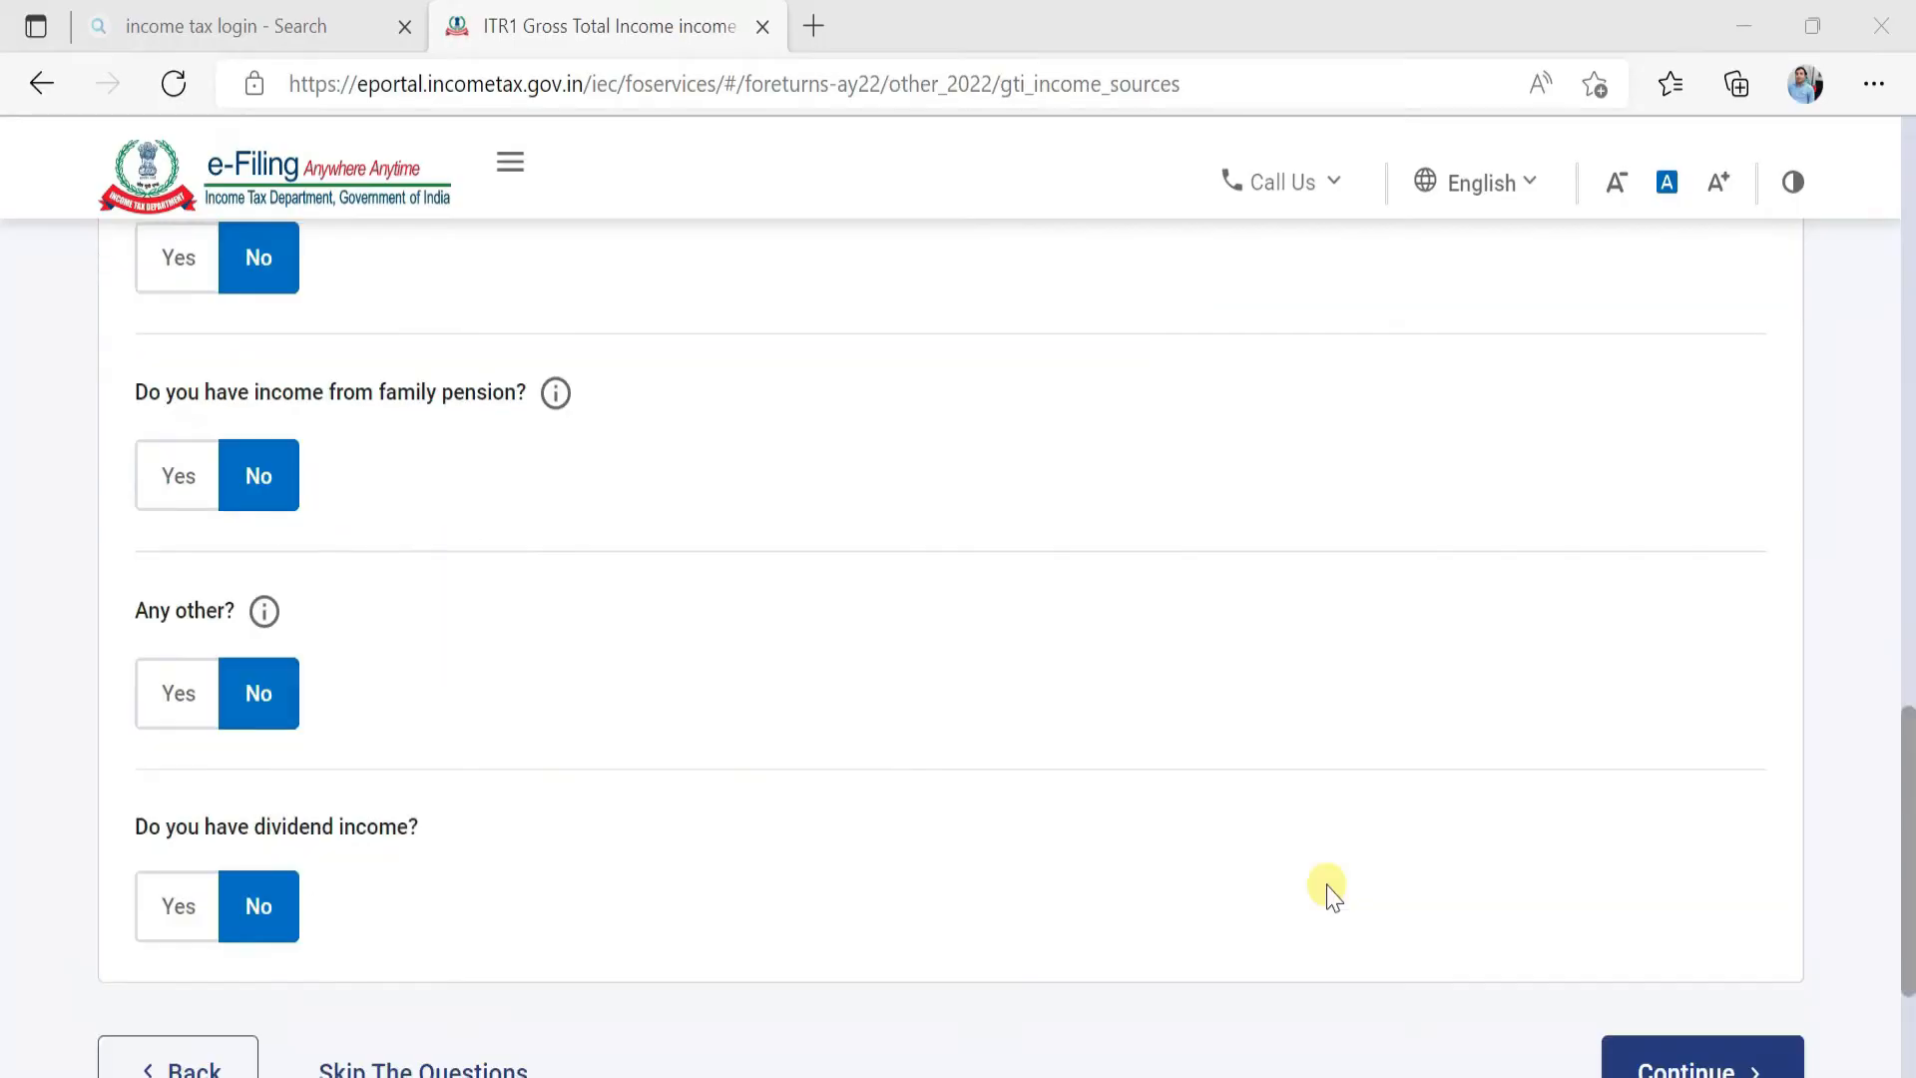
# Answer Yes to interest income from bank, post office or cooperative society deposits, enter 64,945 as the amount and continue.
pyautogui.scroll(5, 1327, 888)
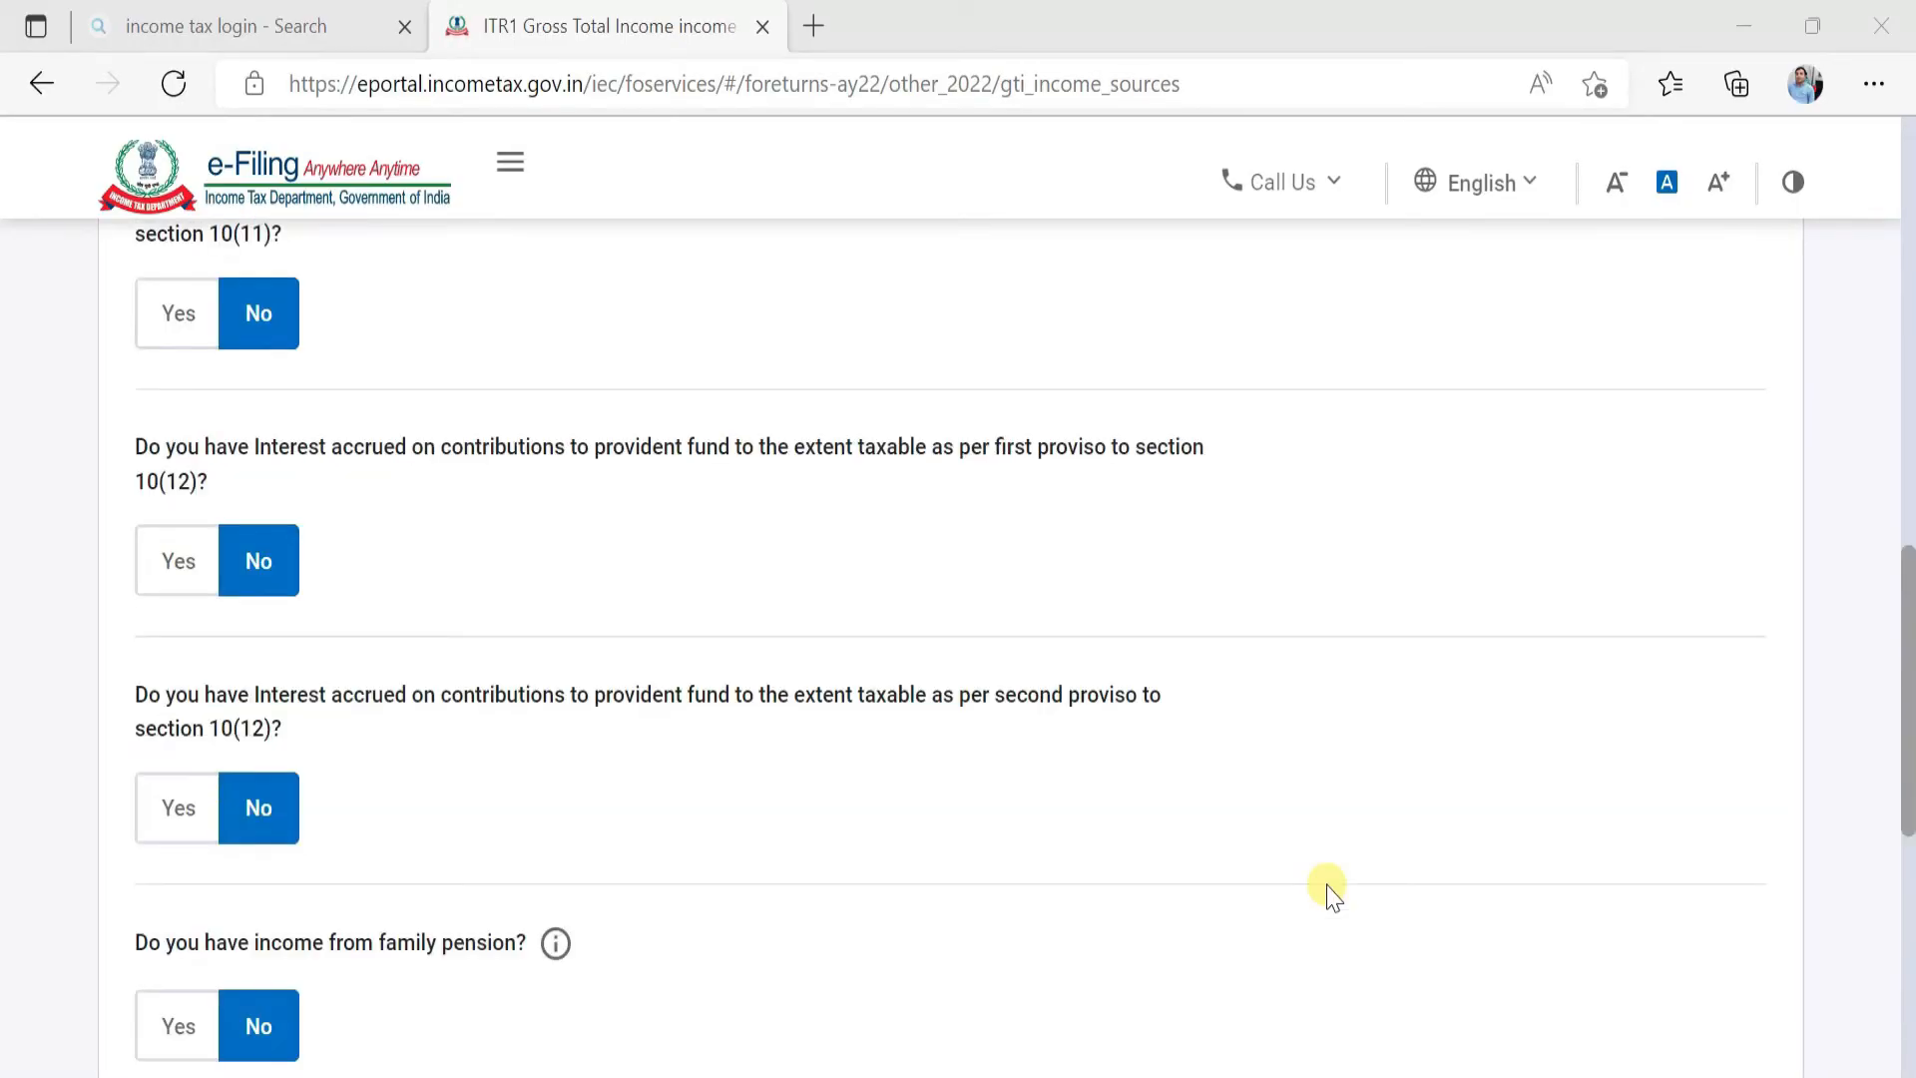
pyautogui.scroll(3, 1327, 888)
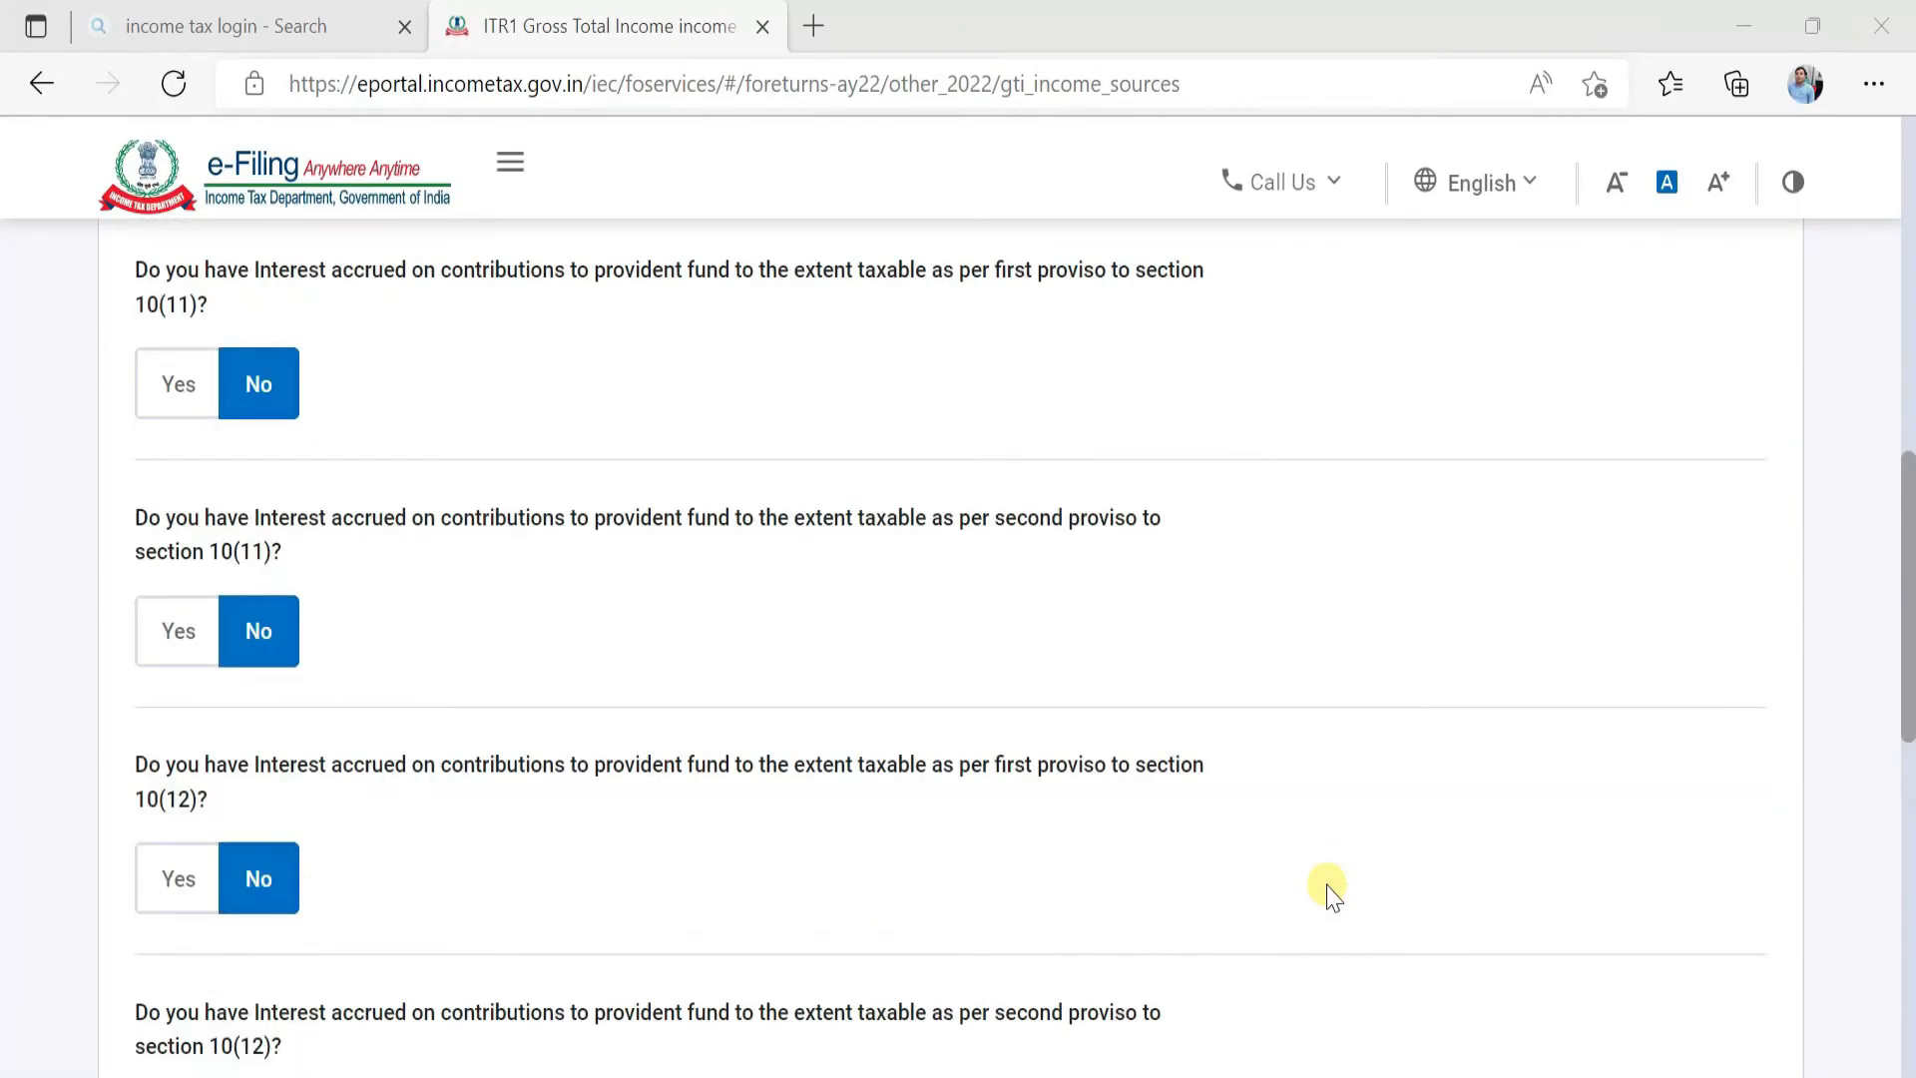
pyautogui.scroll(6, 1327, 888)
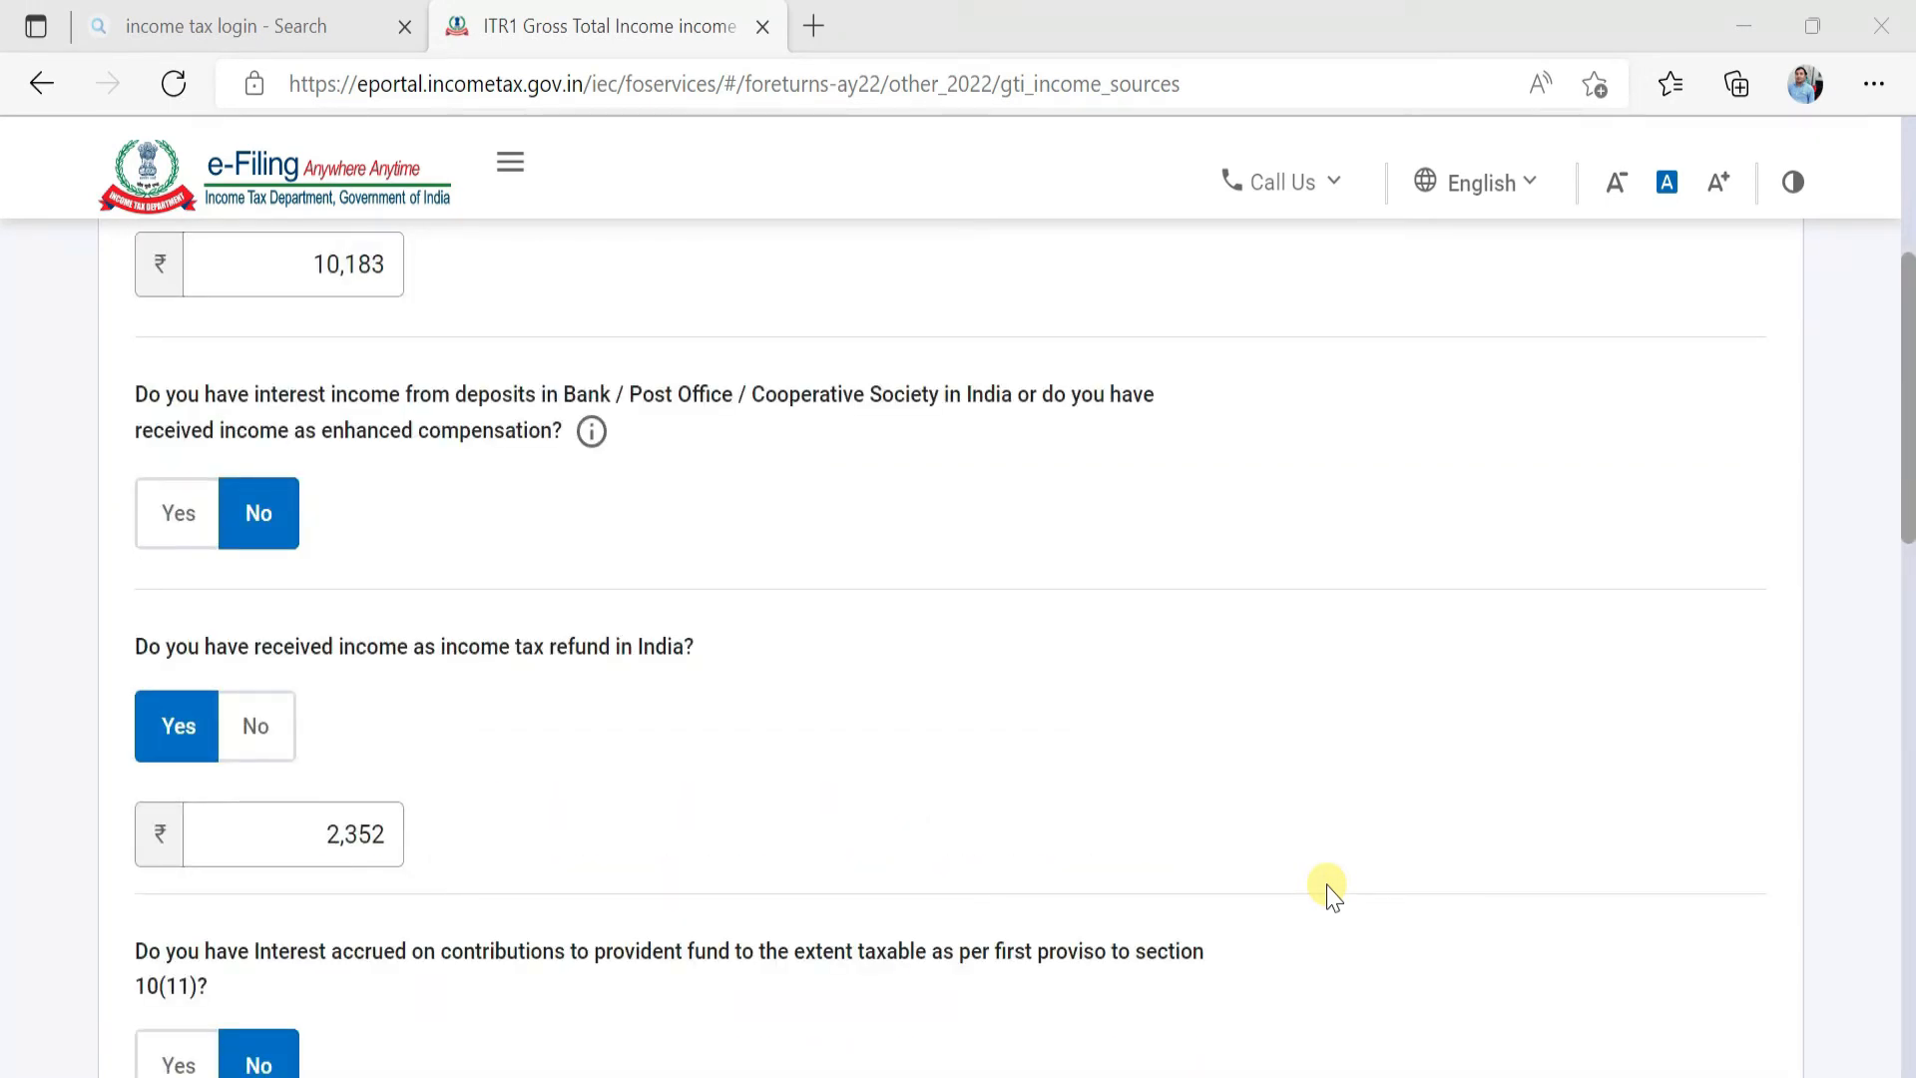
pyautogui.scroll(2, 1327, 891)
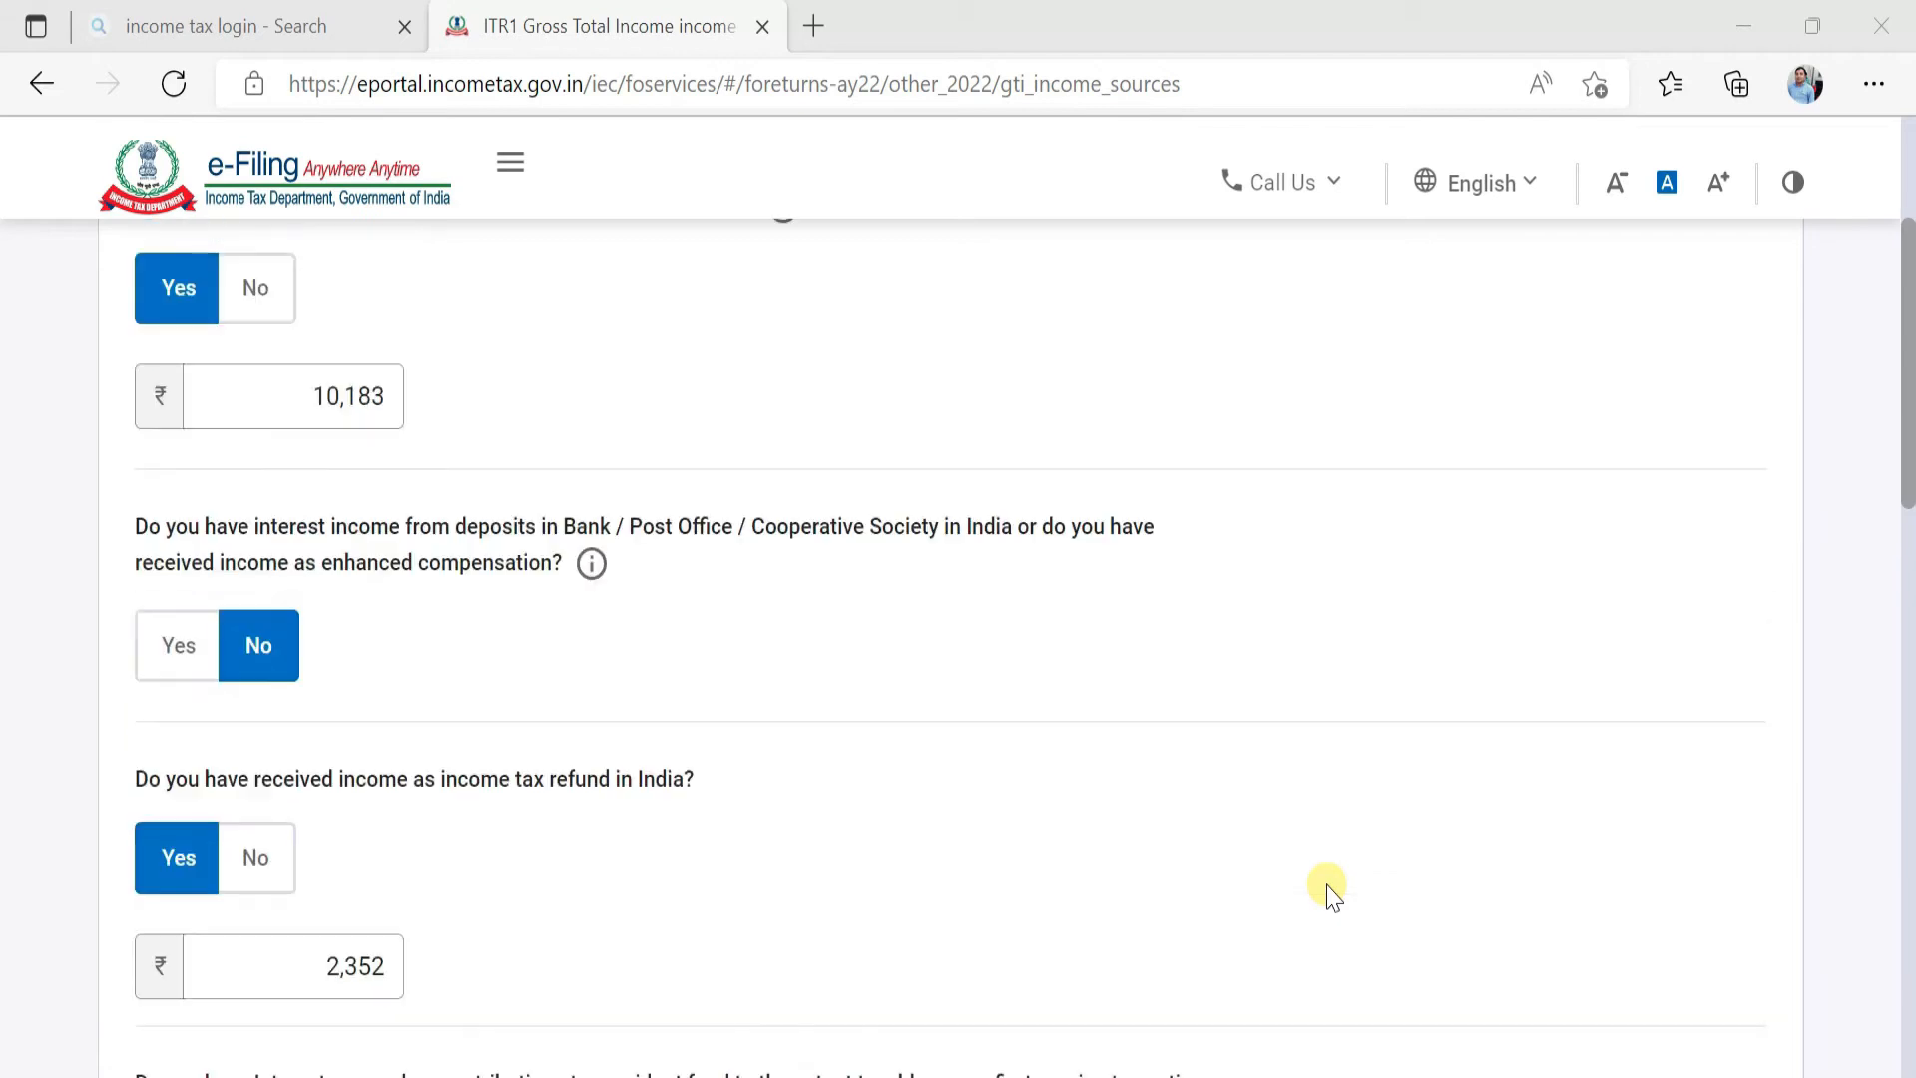
pyautogui.click(504, 459)
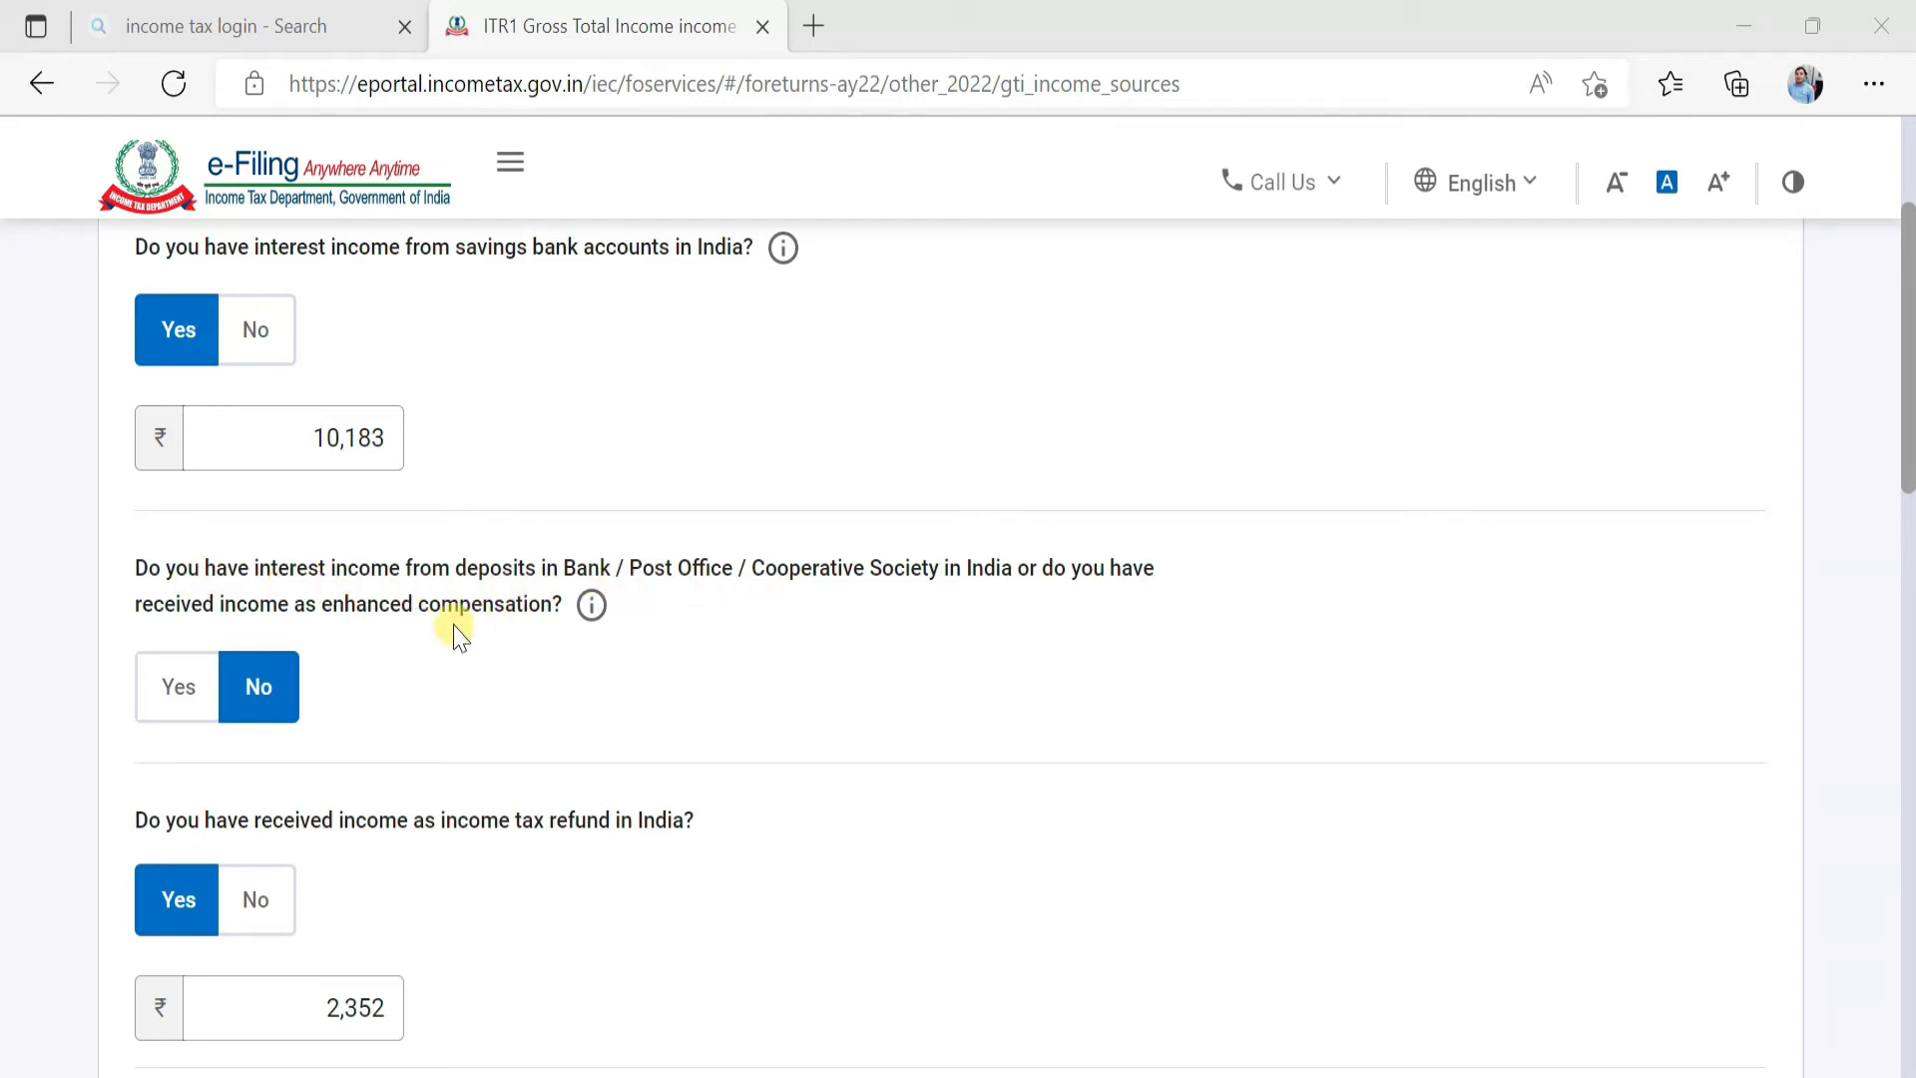
pyautogui.click(190, 698)
pyautogui.click(313, 795)
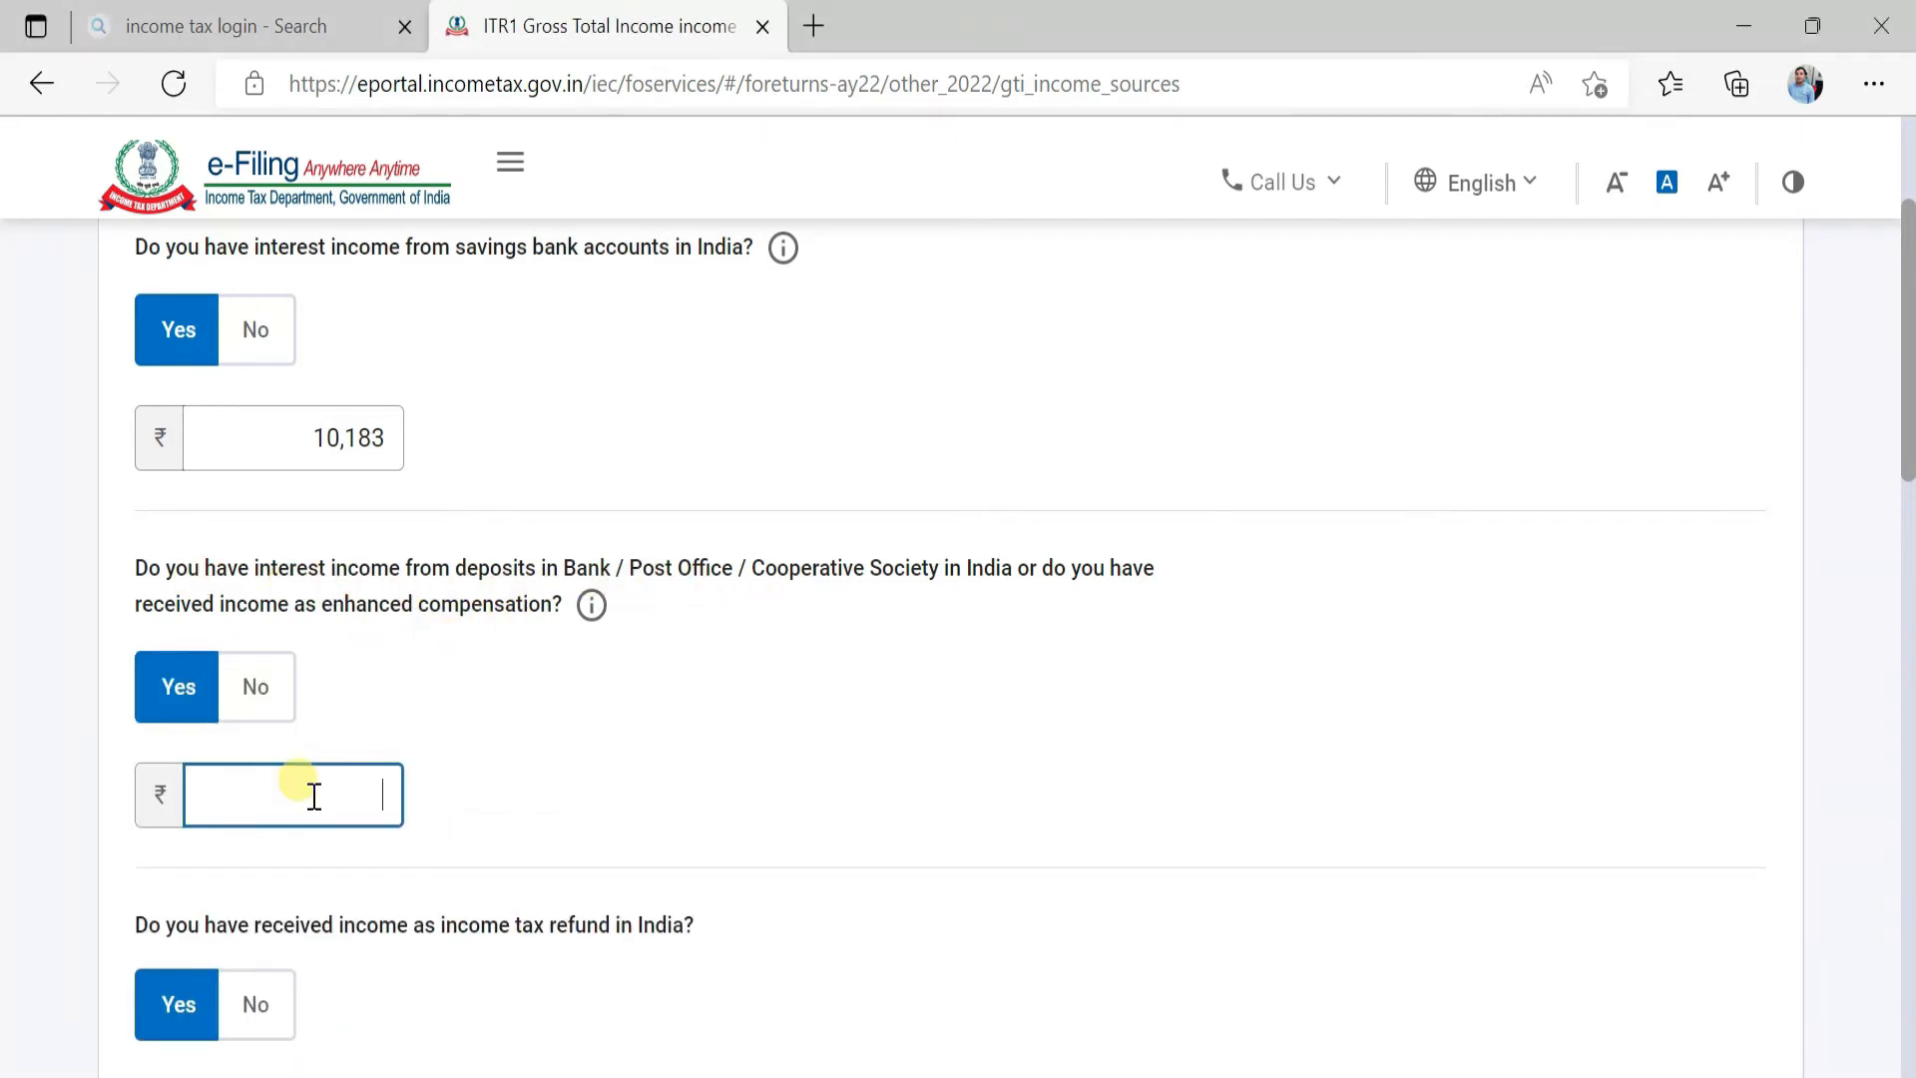
pyautogui.click(1344, 1075)
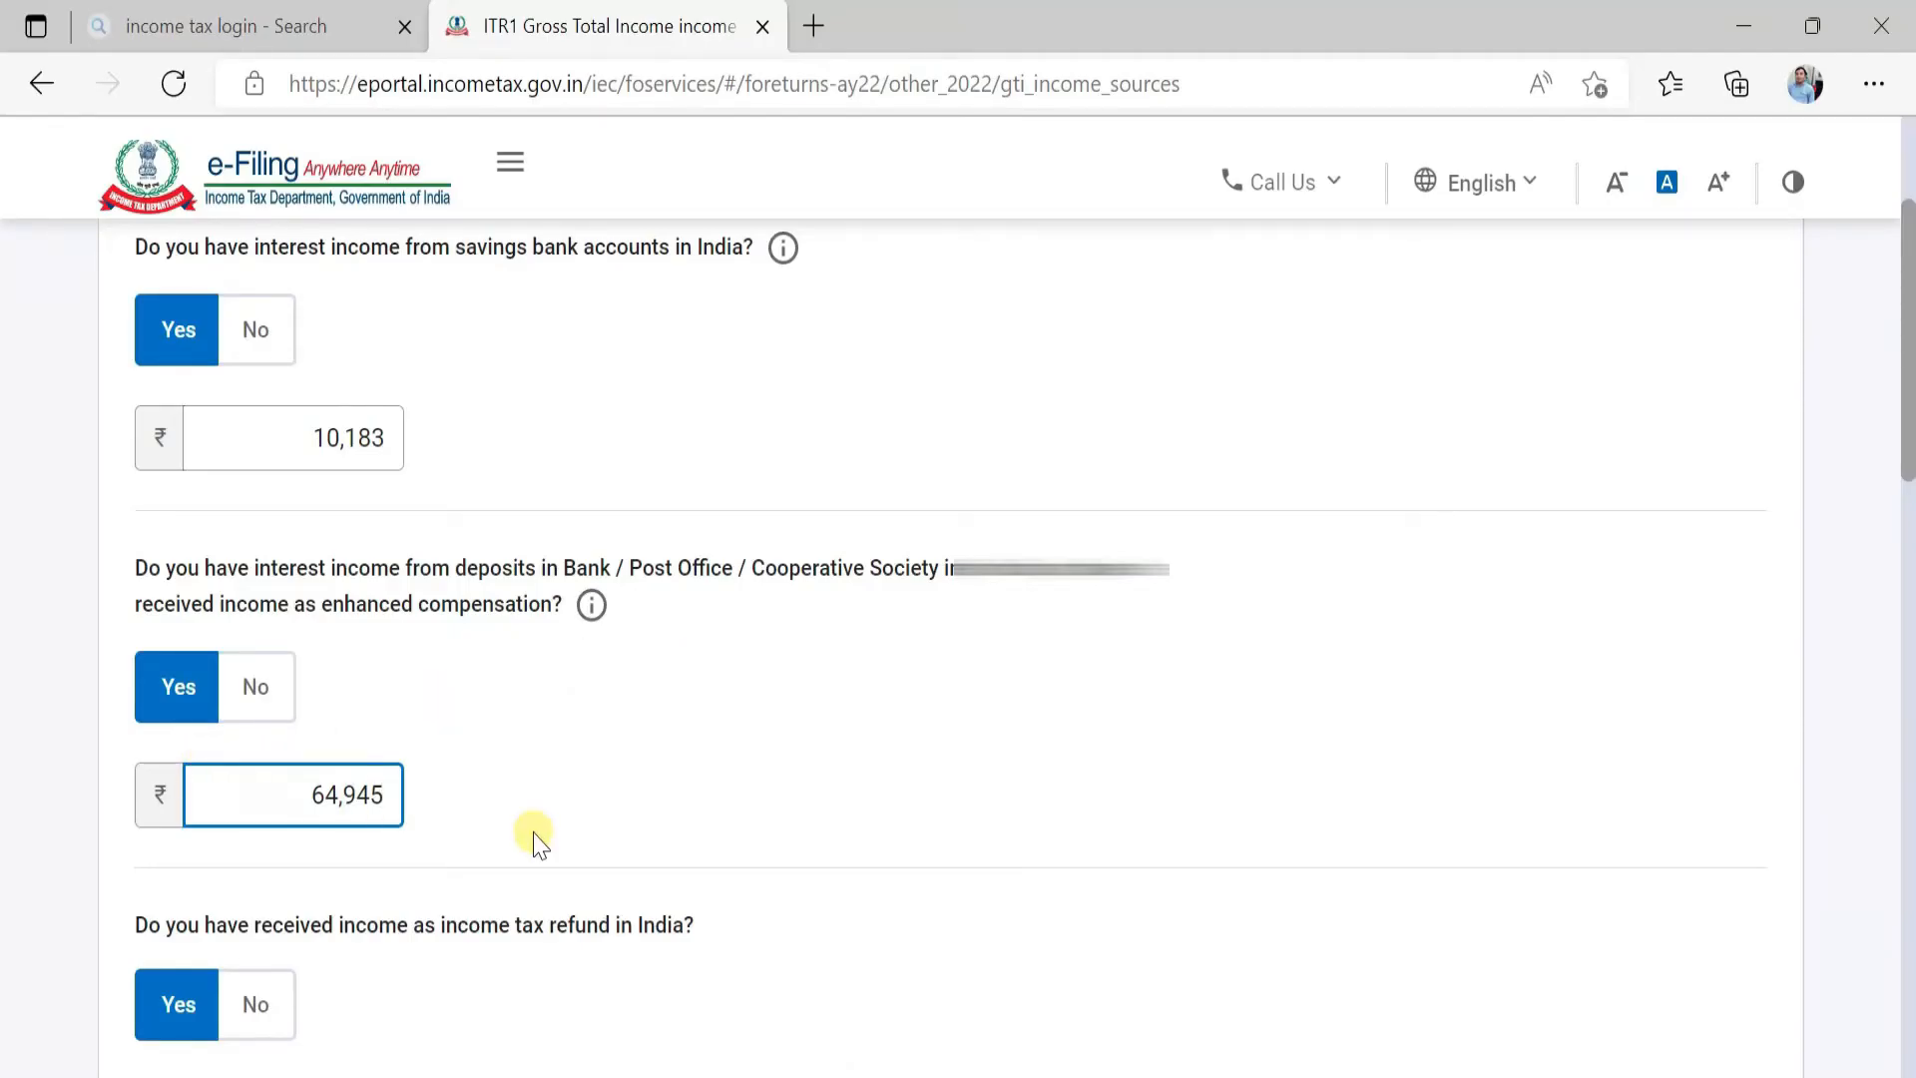
pyautogui.scroll(-10, 534, 843)
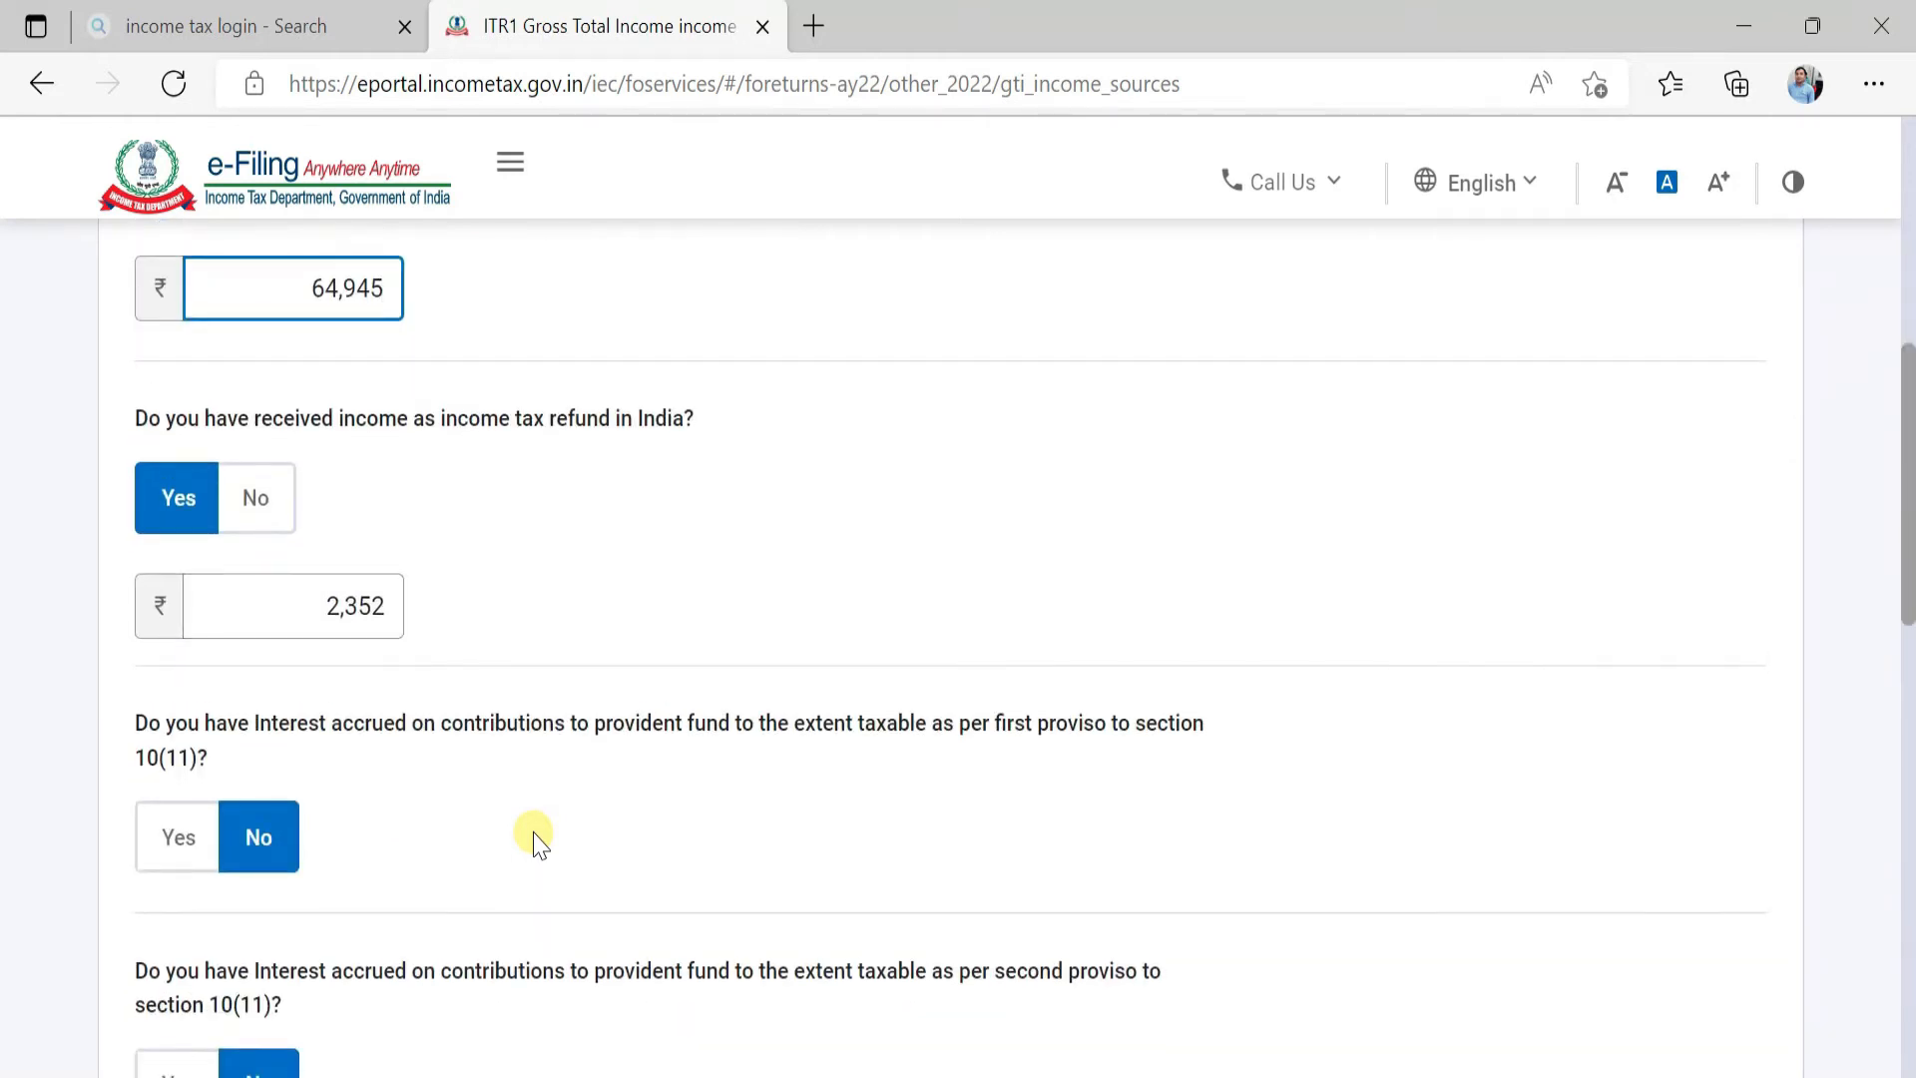
pyautogui.scroll(-10, 534, 843)
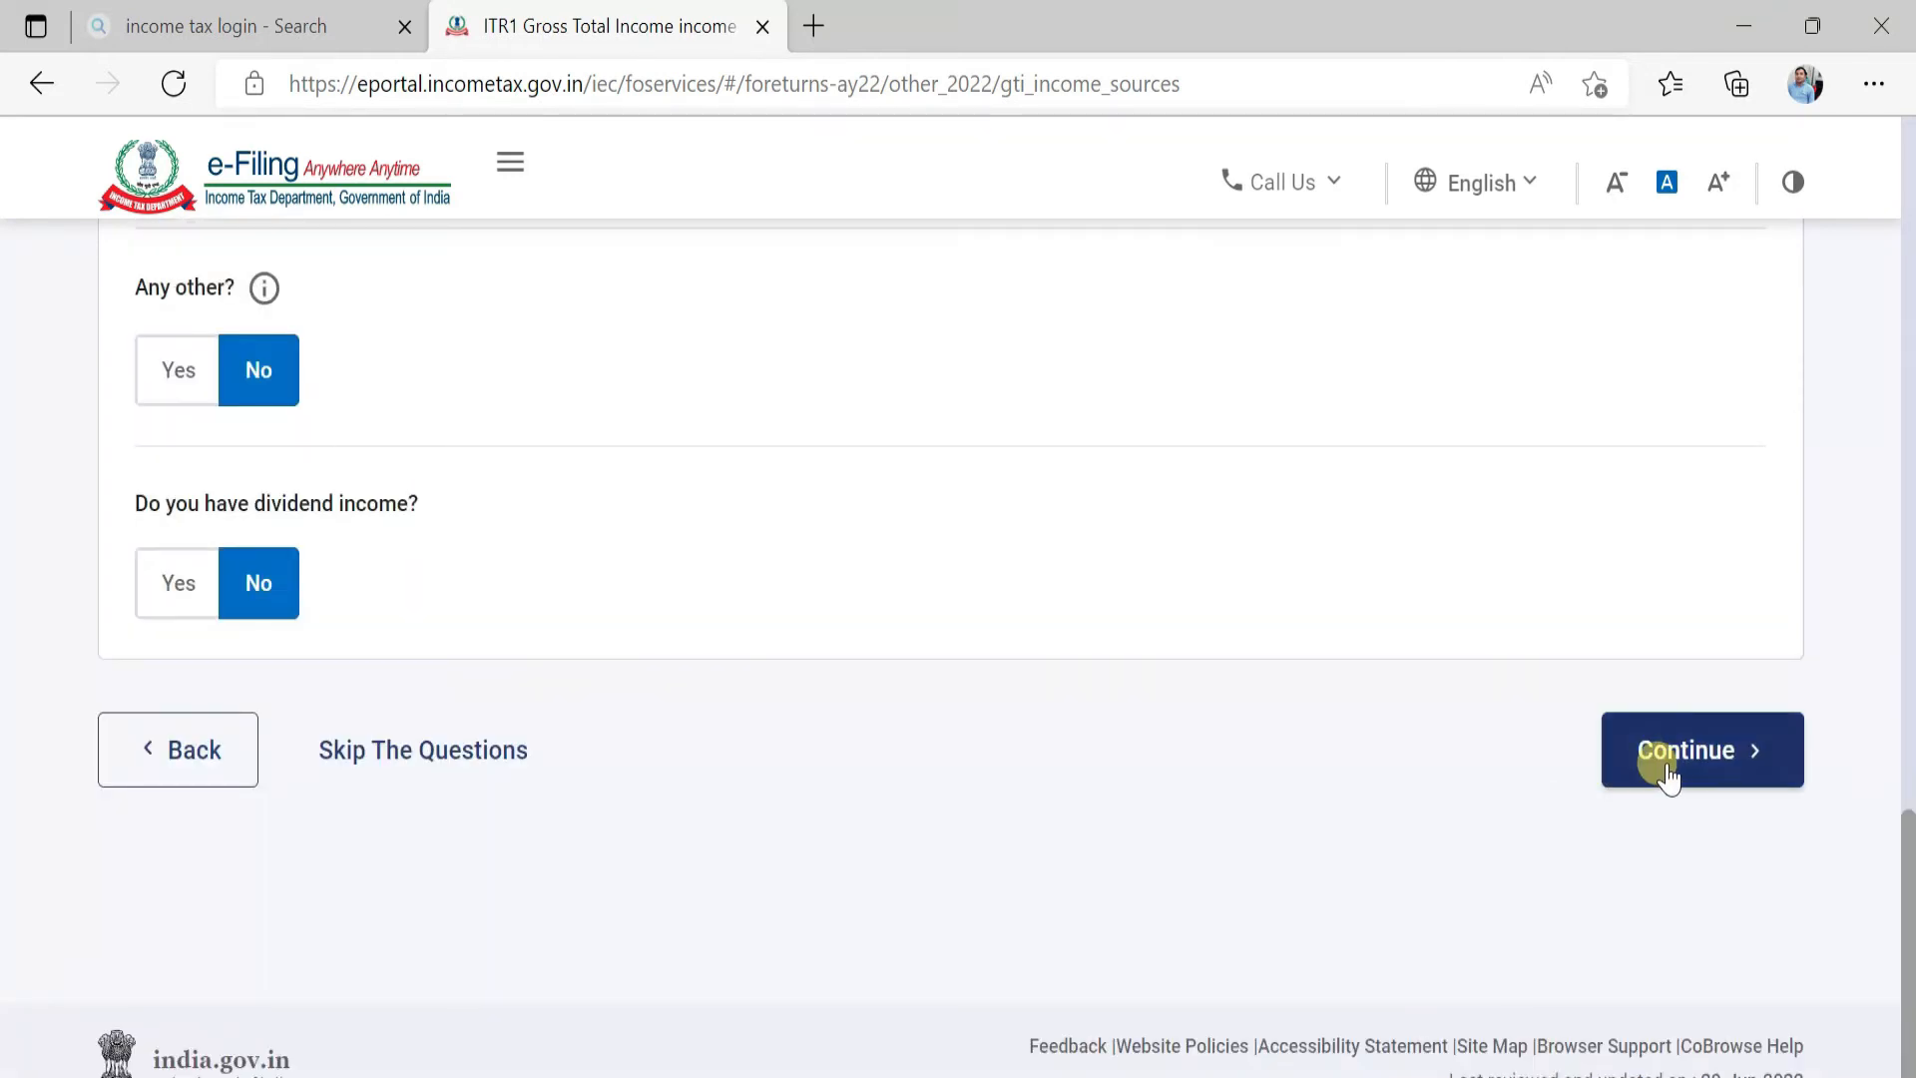
pyautogui.click(1674, 770)
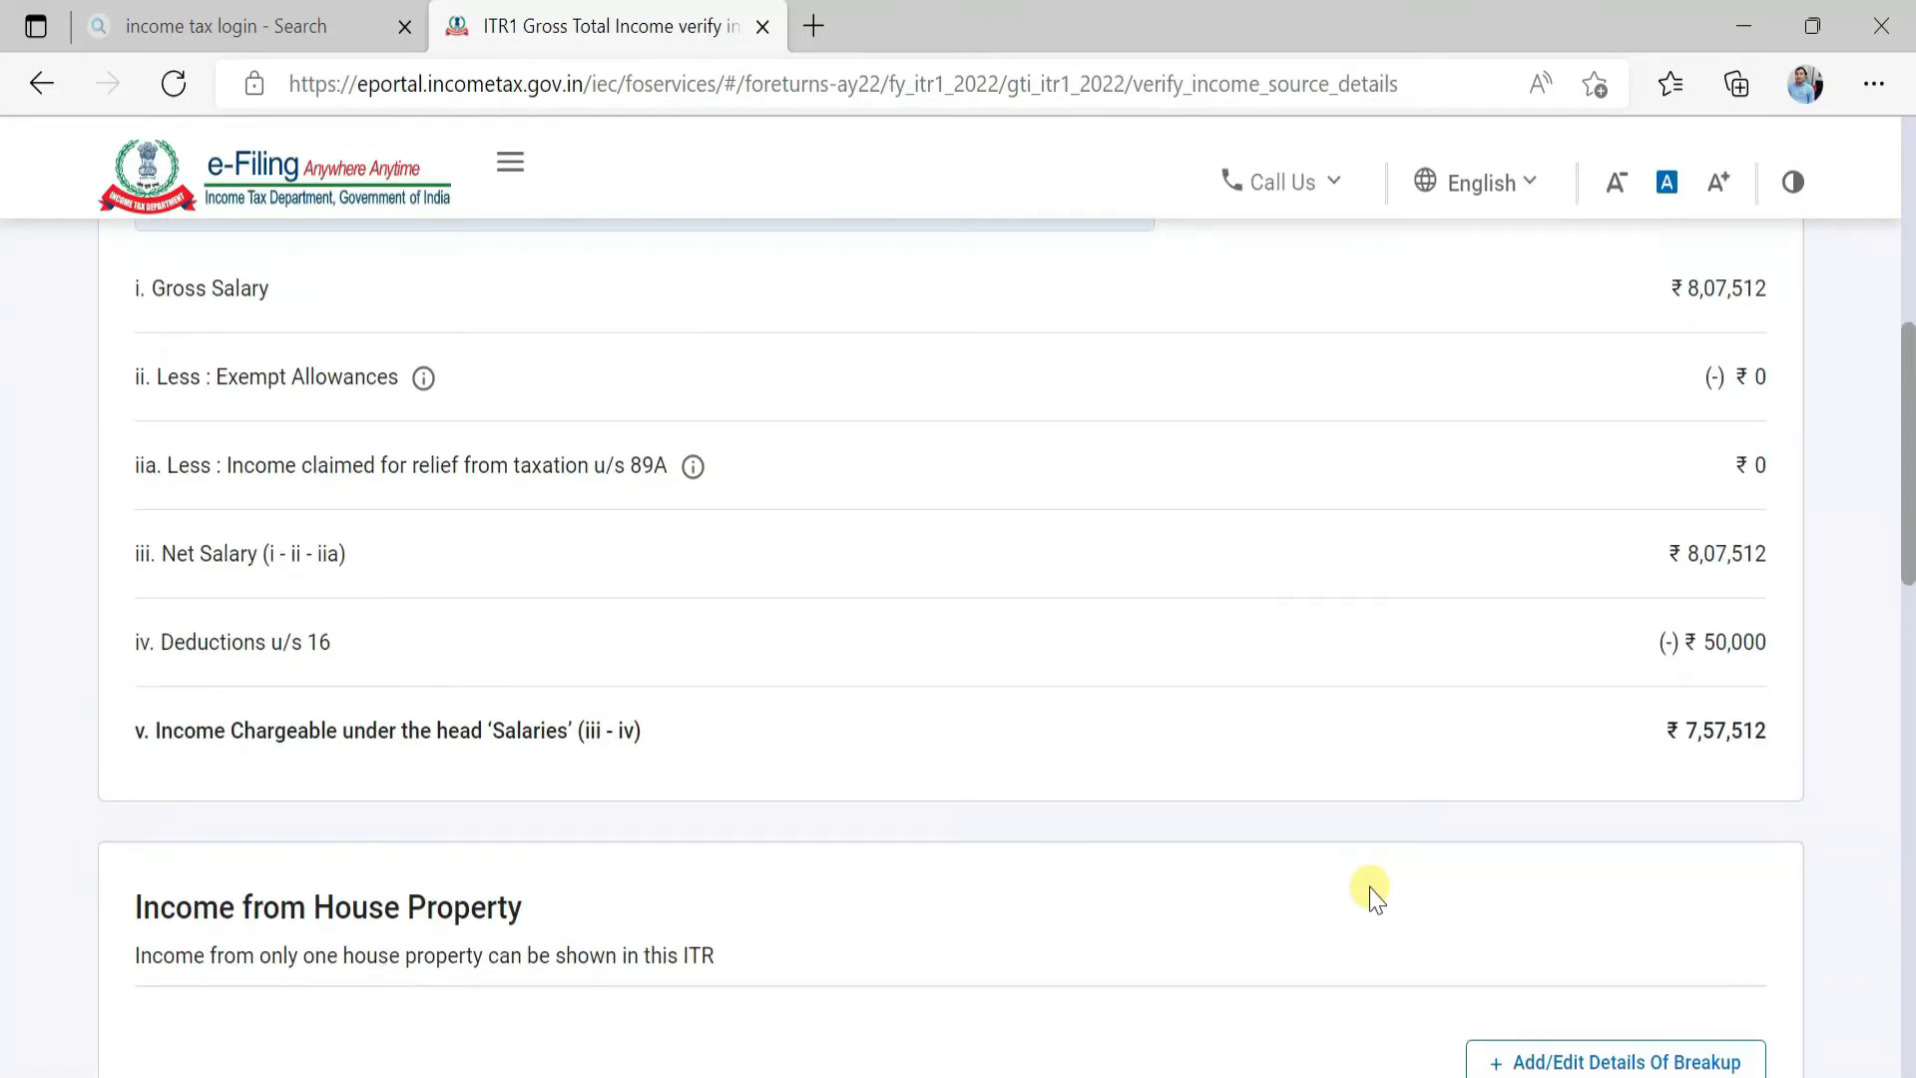
# Review the salary, house property, other sources and exempt income details, and confirm the Gross Total Income section.
pyautogui.scroll(-10, 1371, 891)
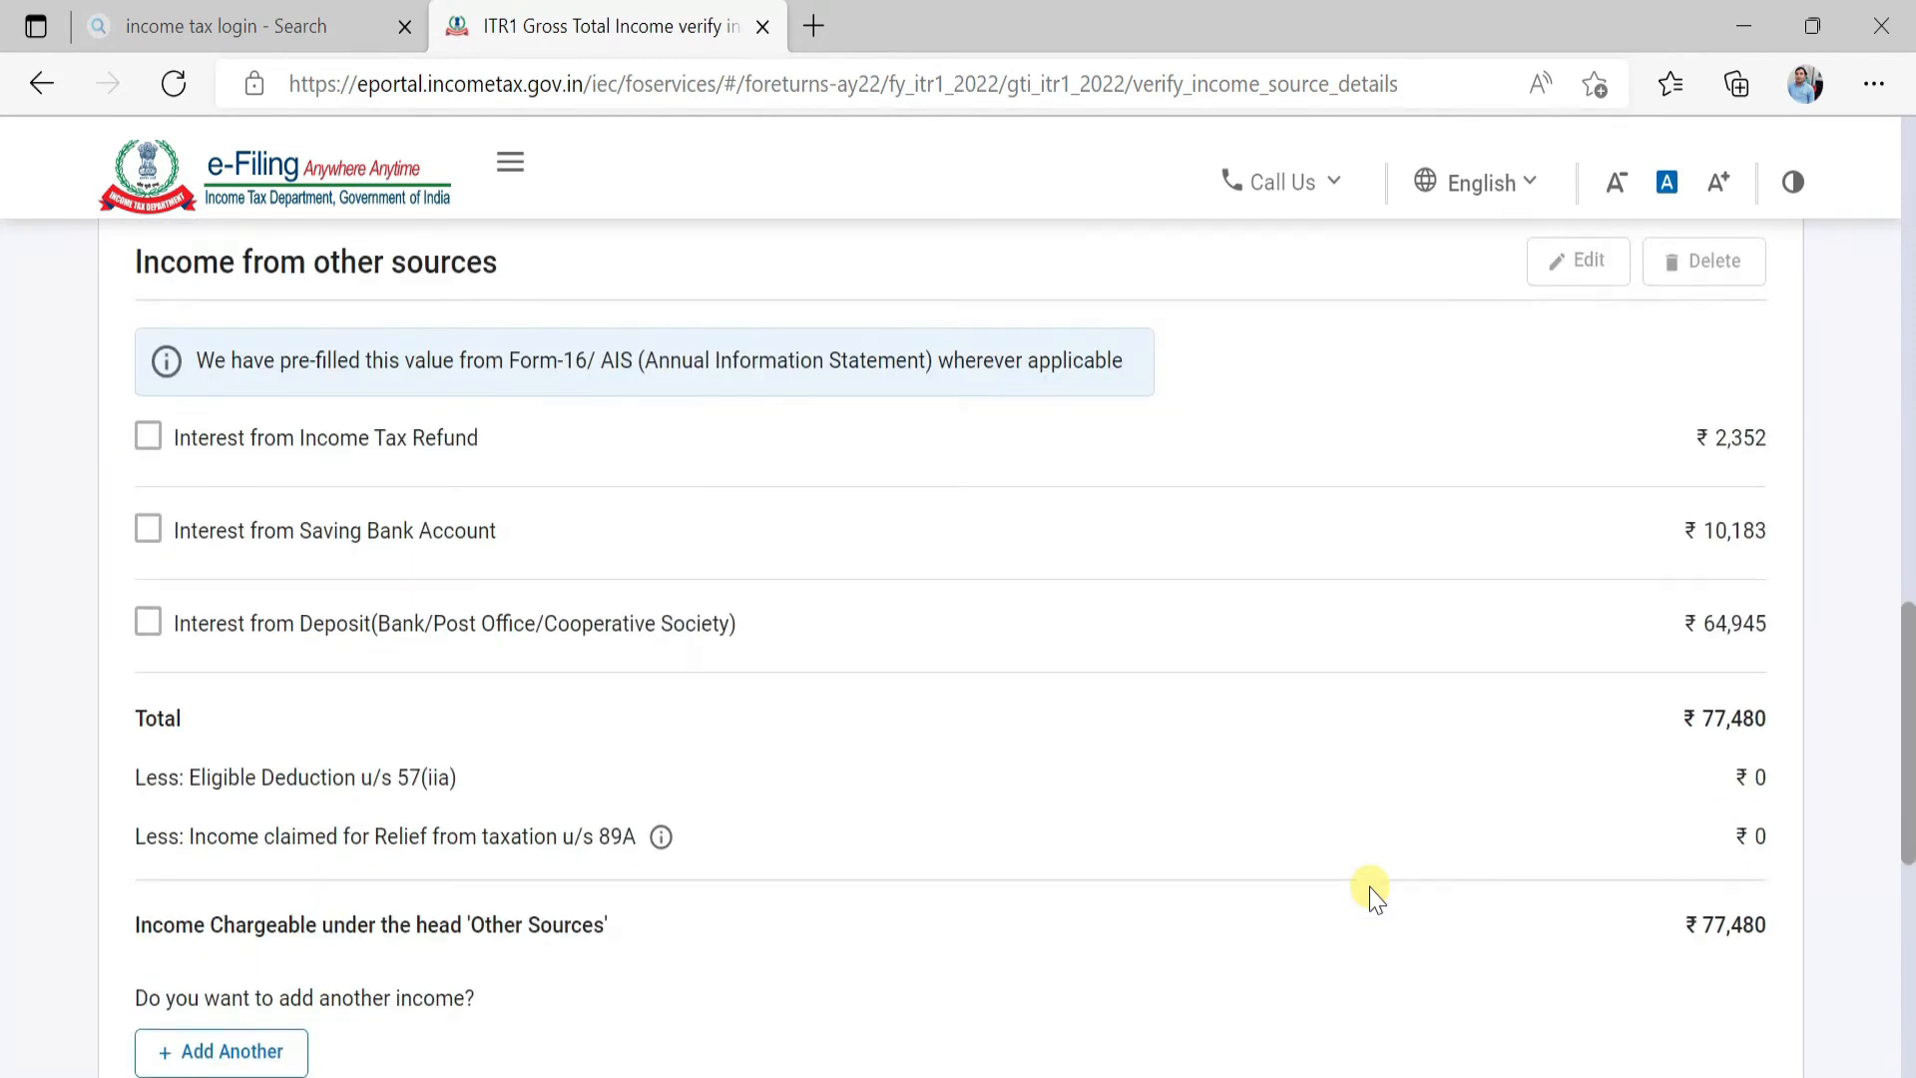
pyautogui.scroll(-10, 1334, 889)
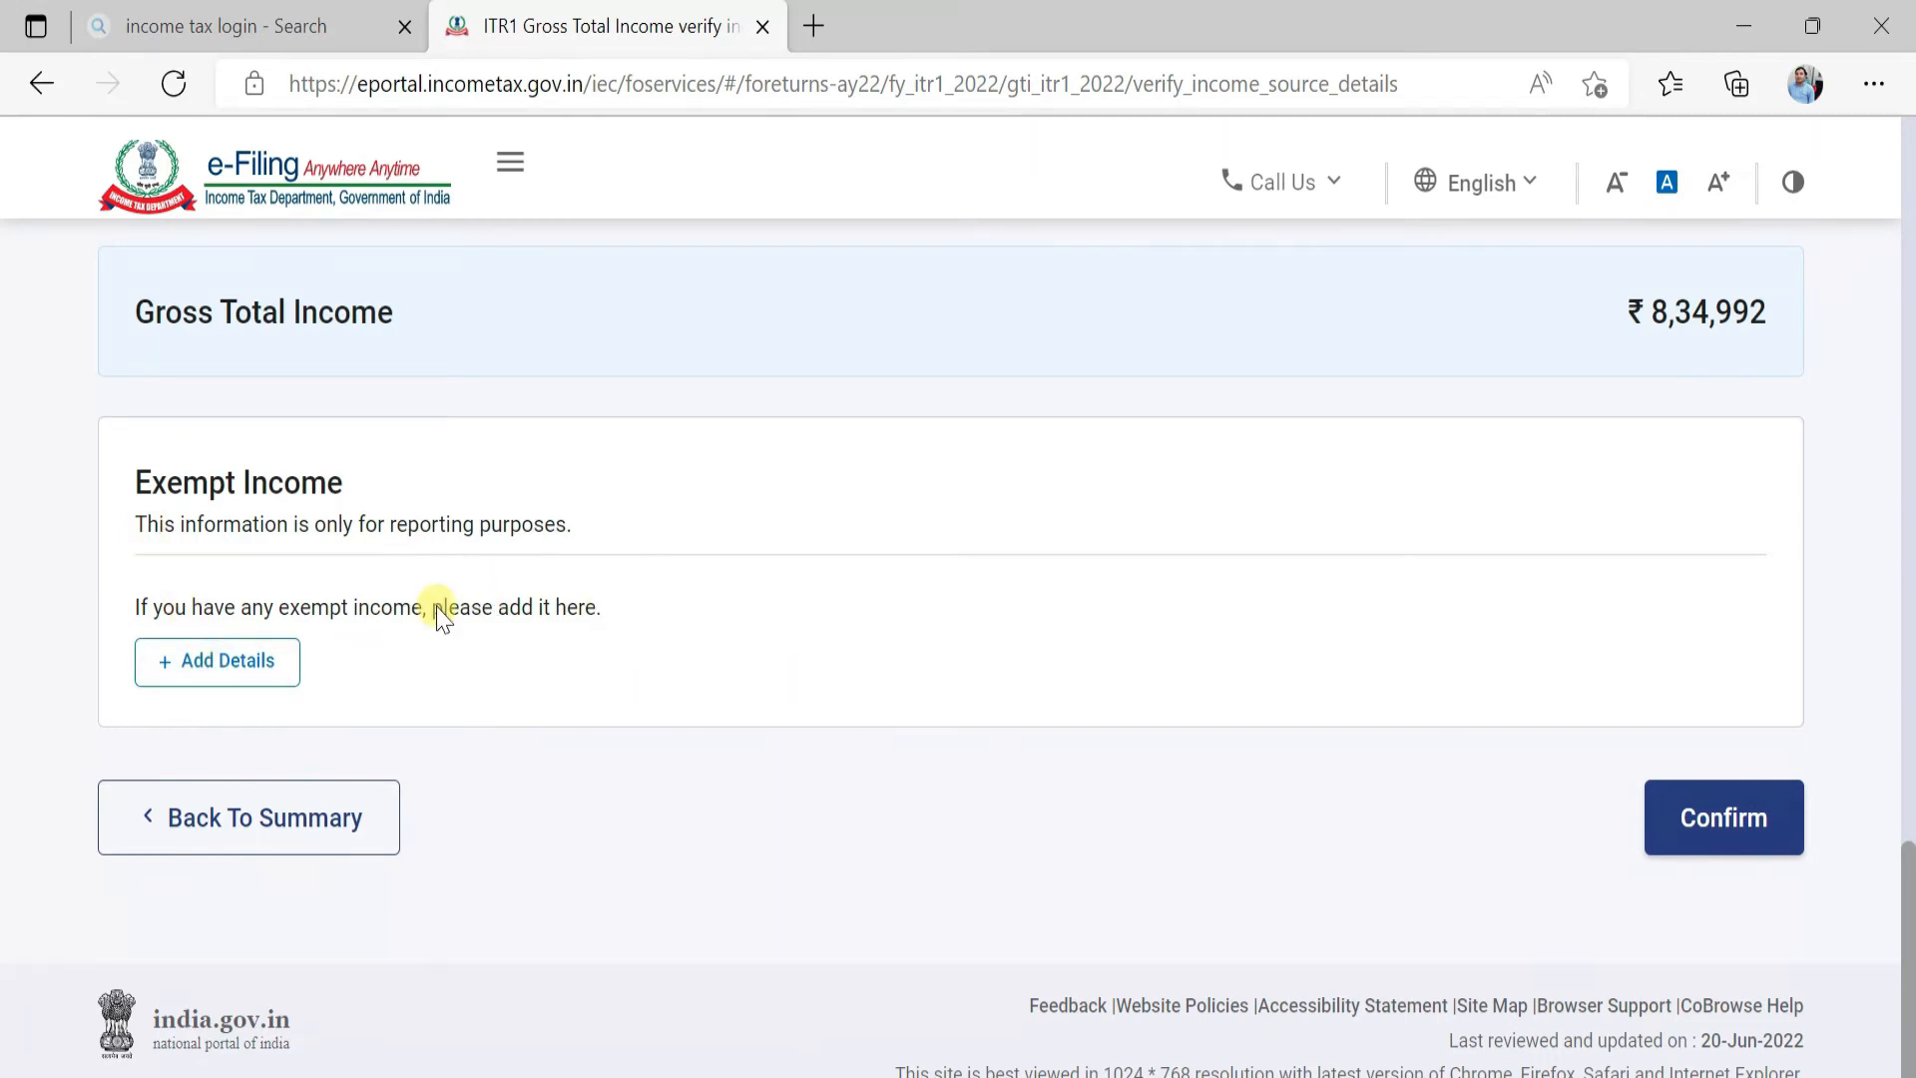
pyautogui.click(1714, 836)
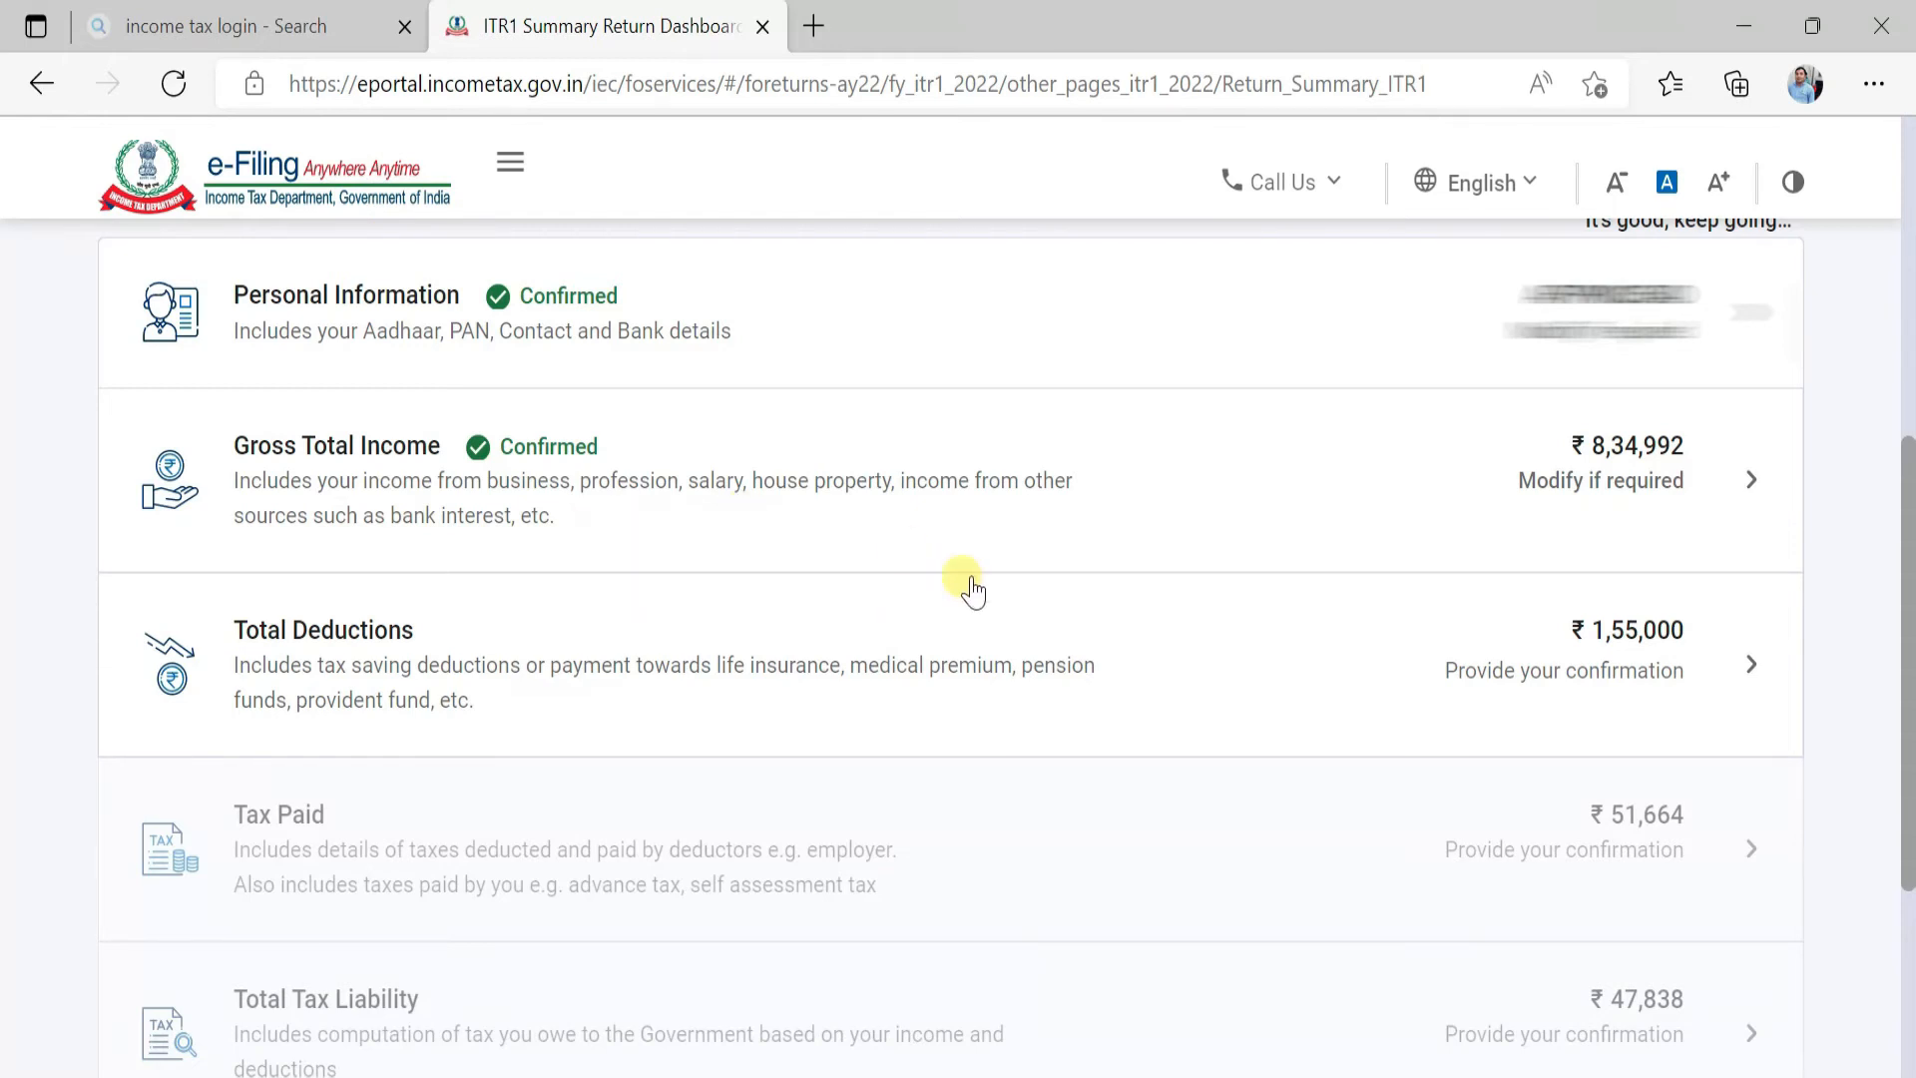
# Open Total Deductions and answer No to the donation, scientific research or rural development donation, and section 80GG questions.
pyautogui.click(280, 646)
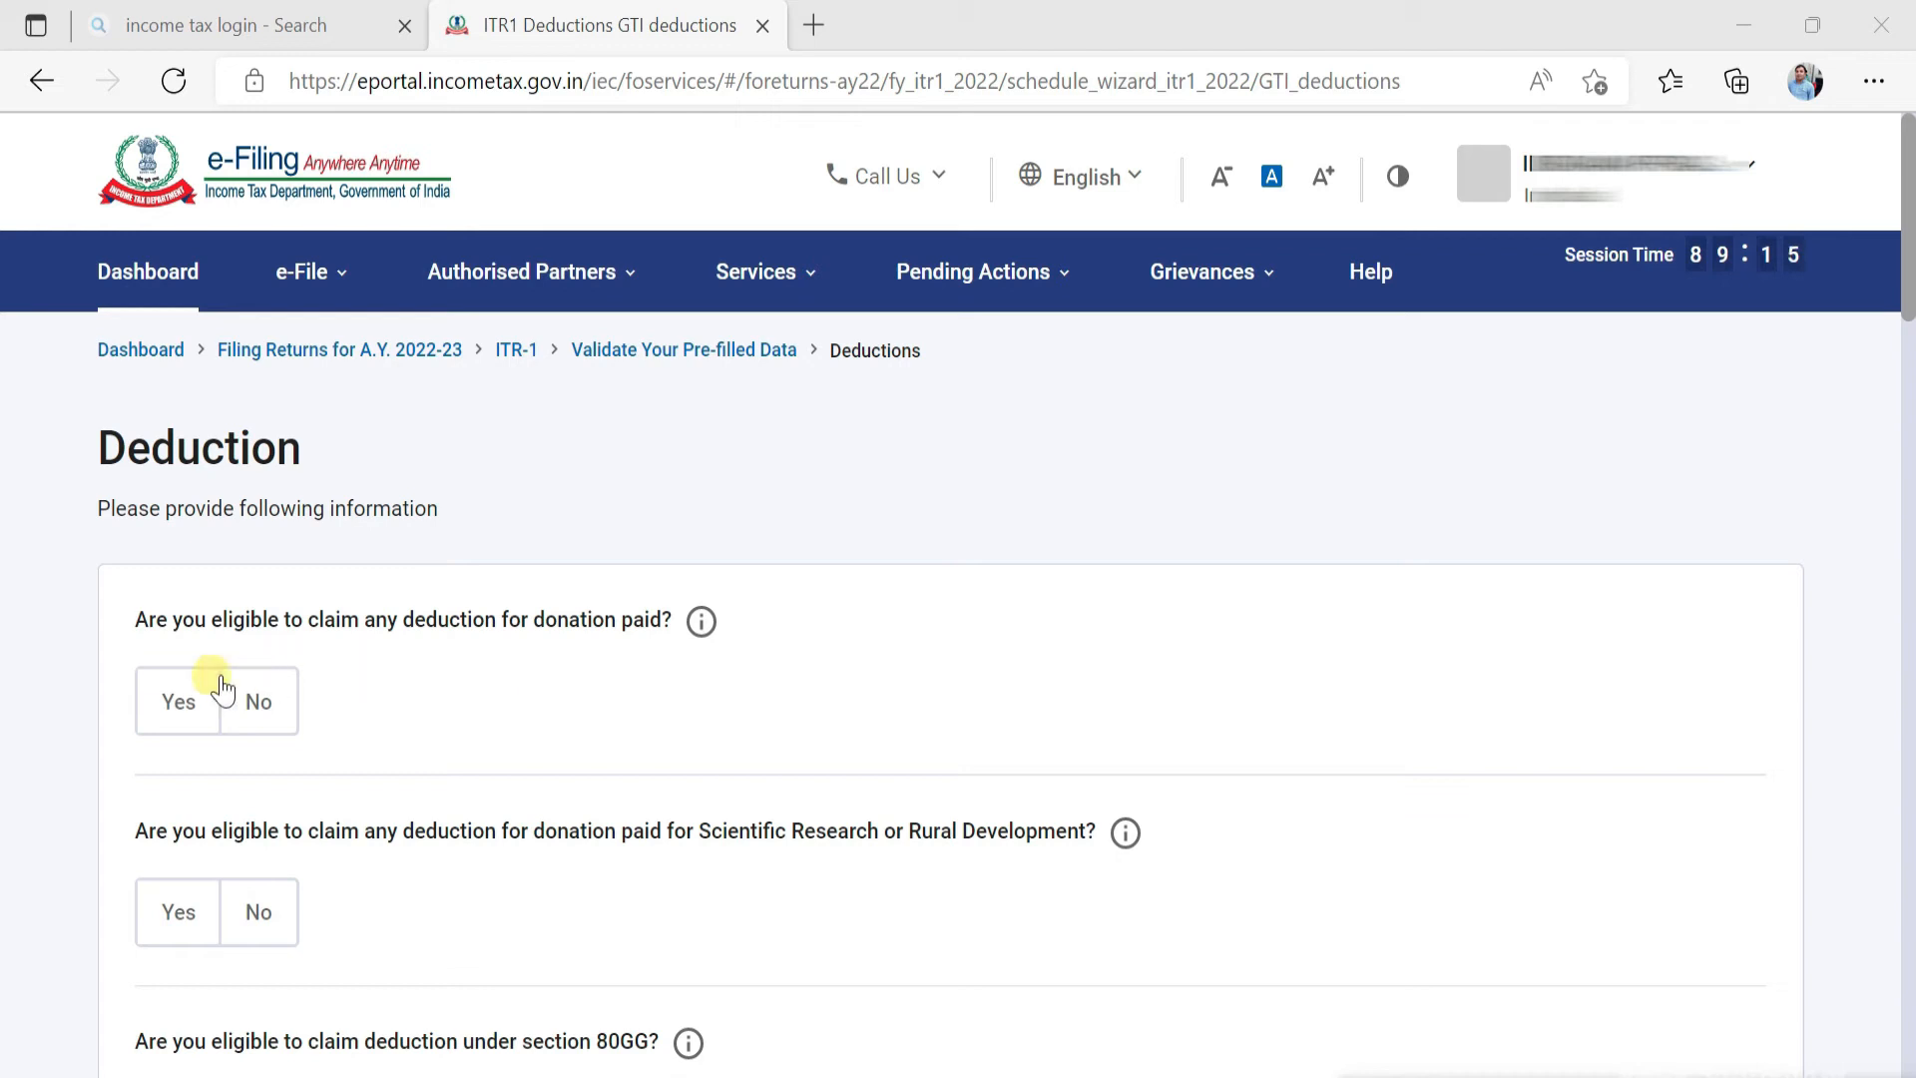
pyautogui.click(280, 713)
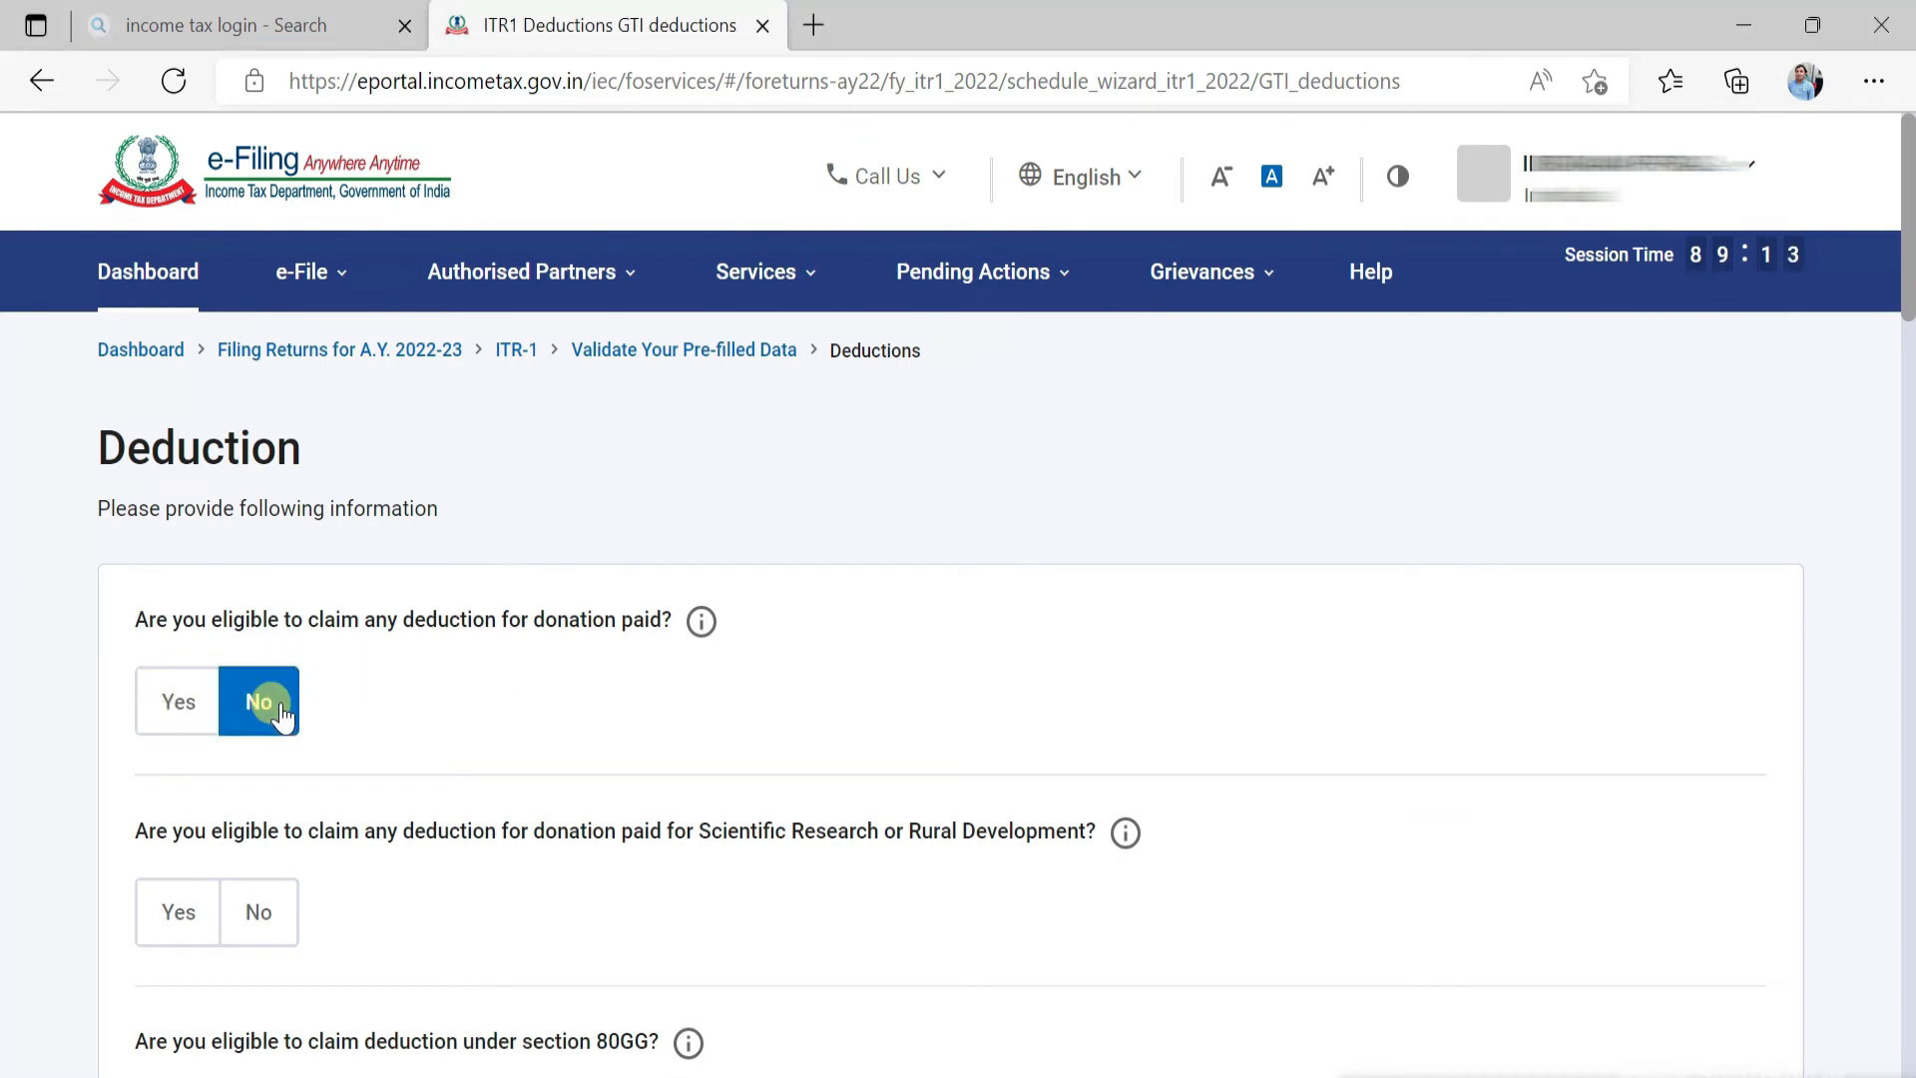
pyautogui.scroll(-2, 261, 699)
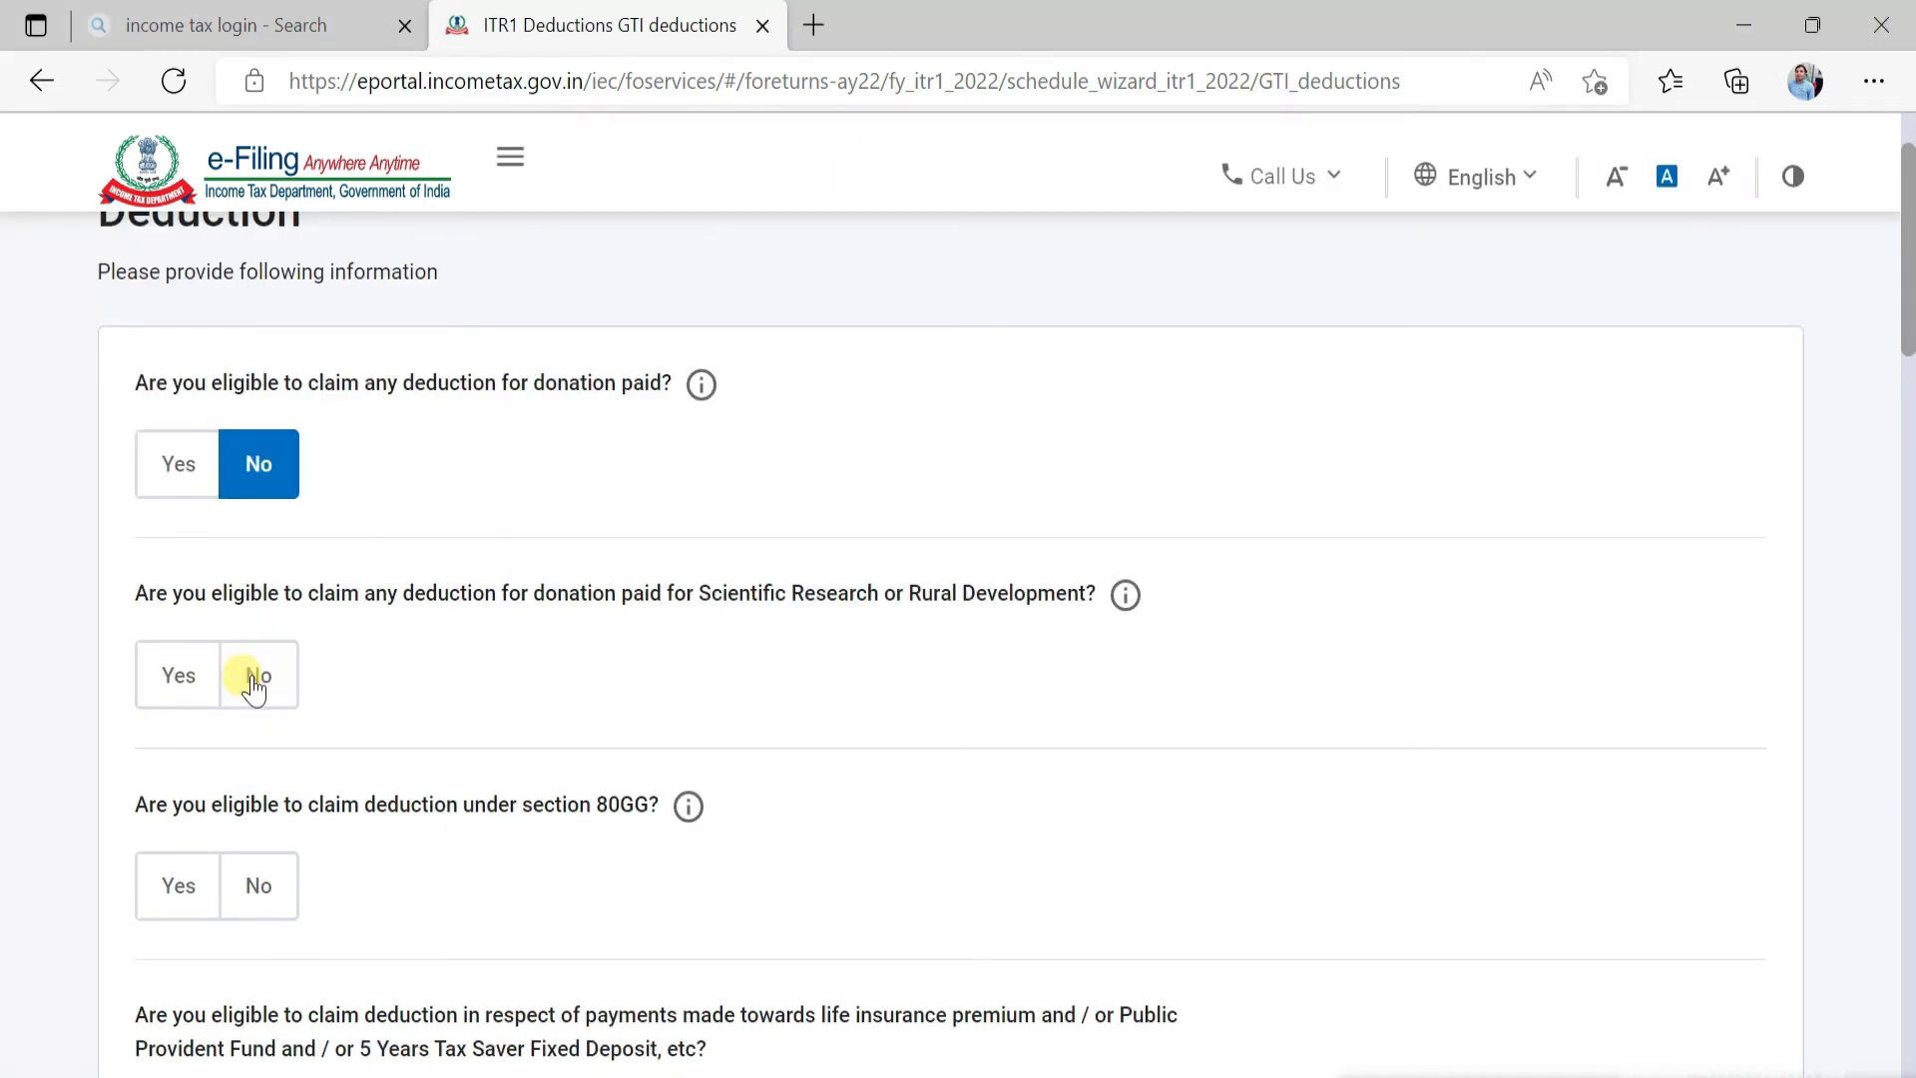
pyautogui.click(254, 681)
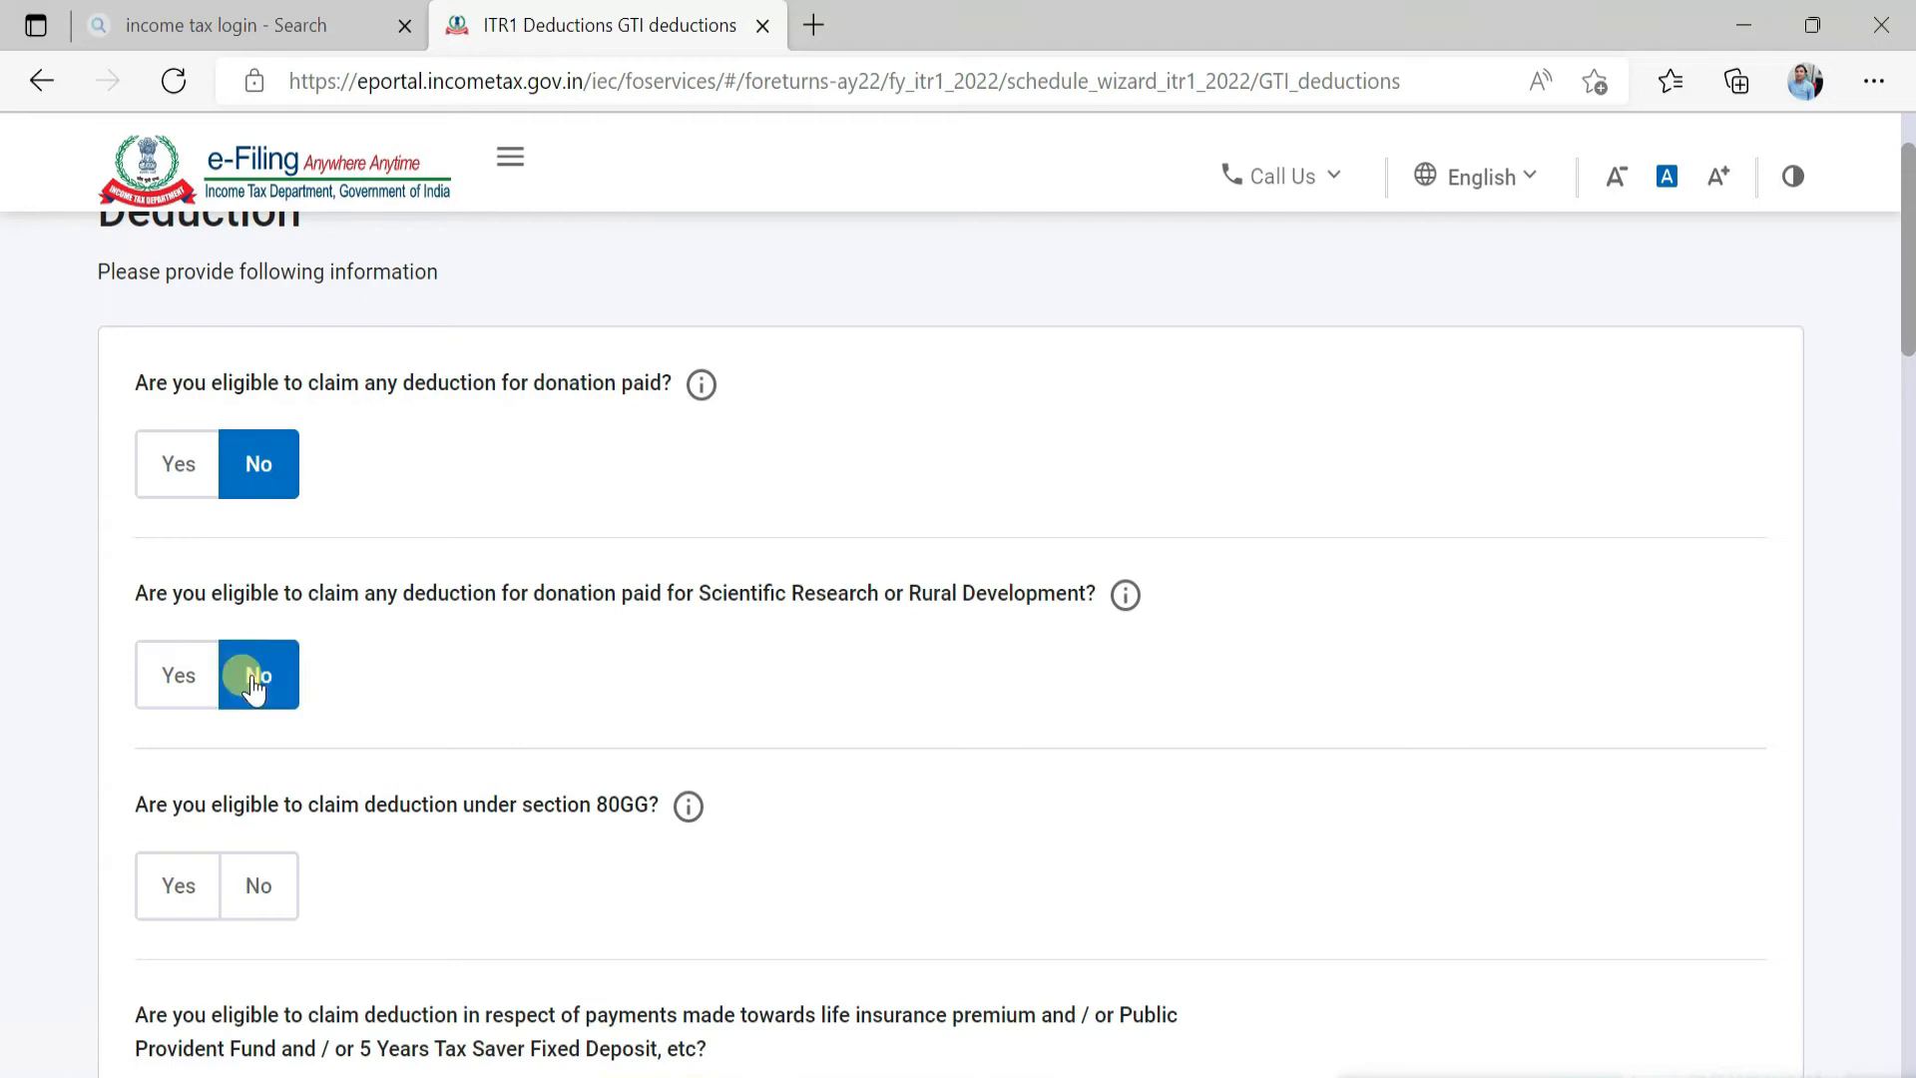
pyautogui.scroll(-3, 608, 696)
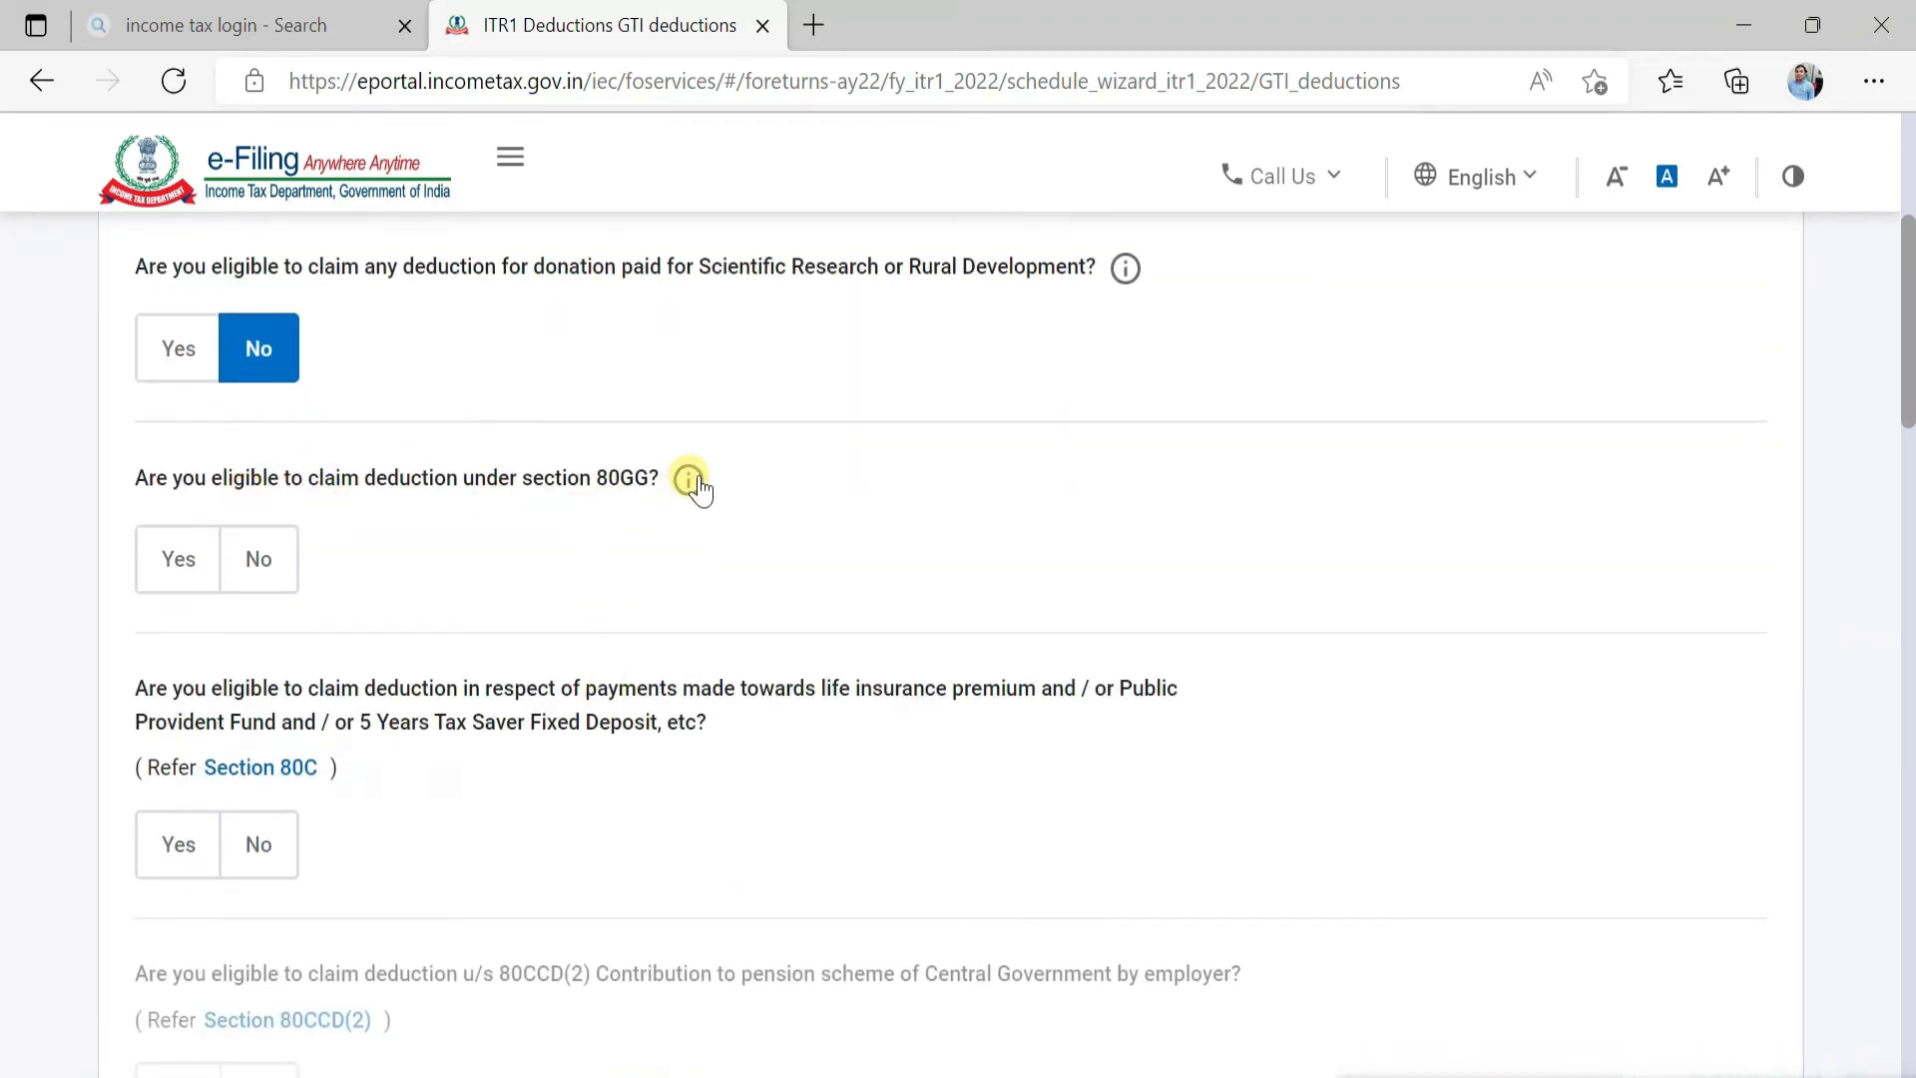
pyautogui.click(280, 588)
# Answer Yes to the Section 80C deduction, keeping 1,50,000 as the amount, and No to the Section 80E and 80TTB questions.
pyautogui.scroll(-2, 349, 882)
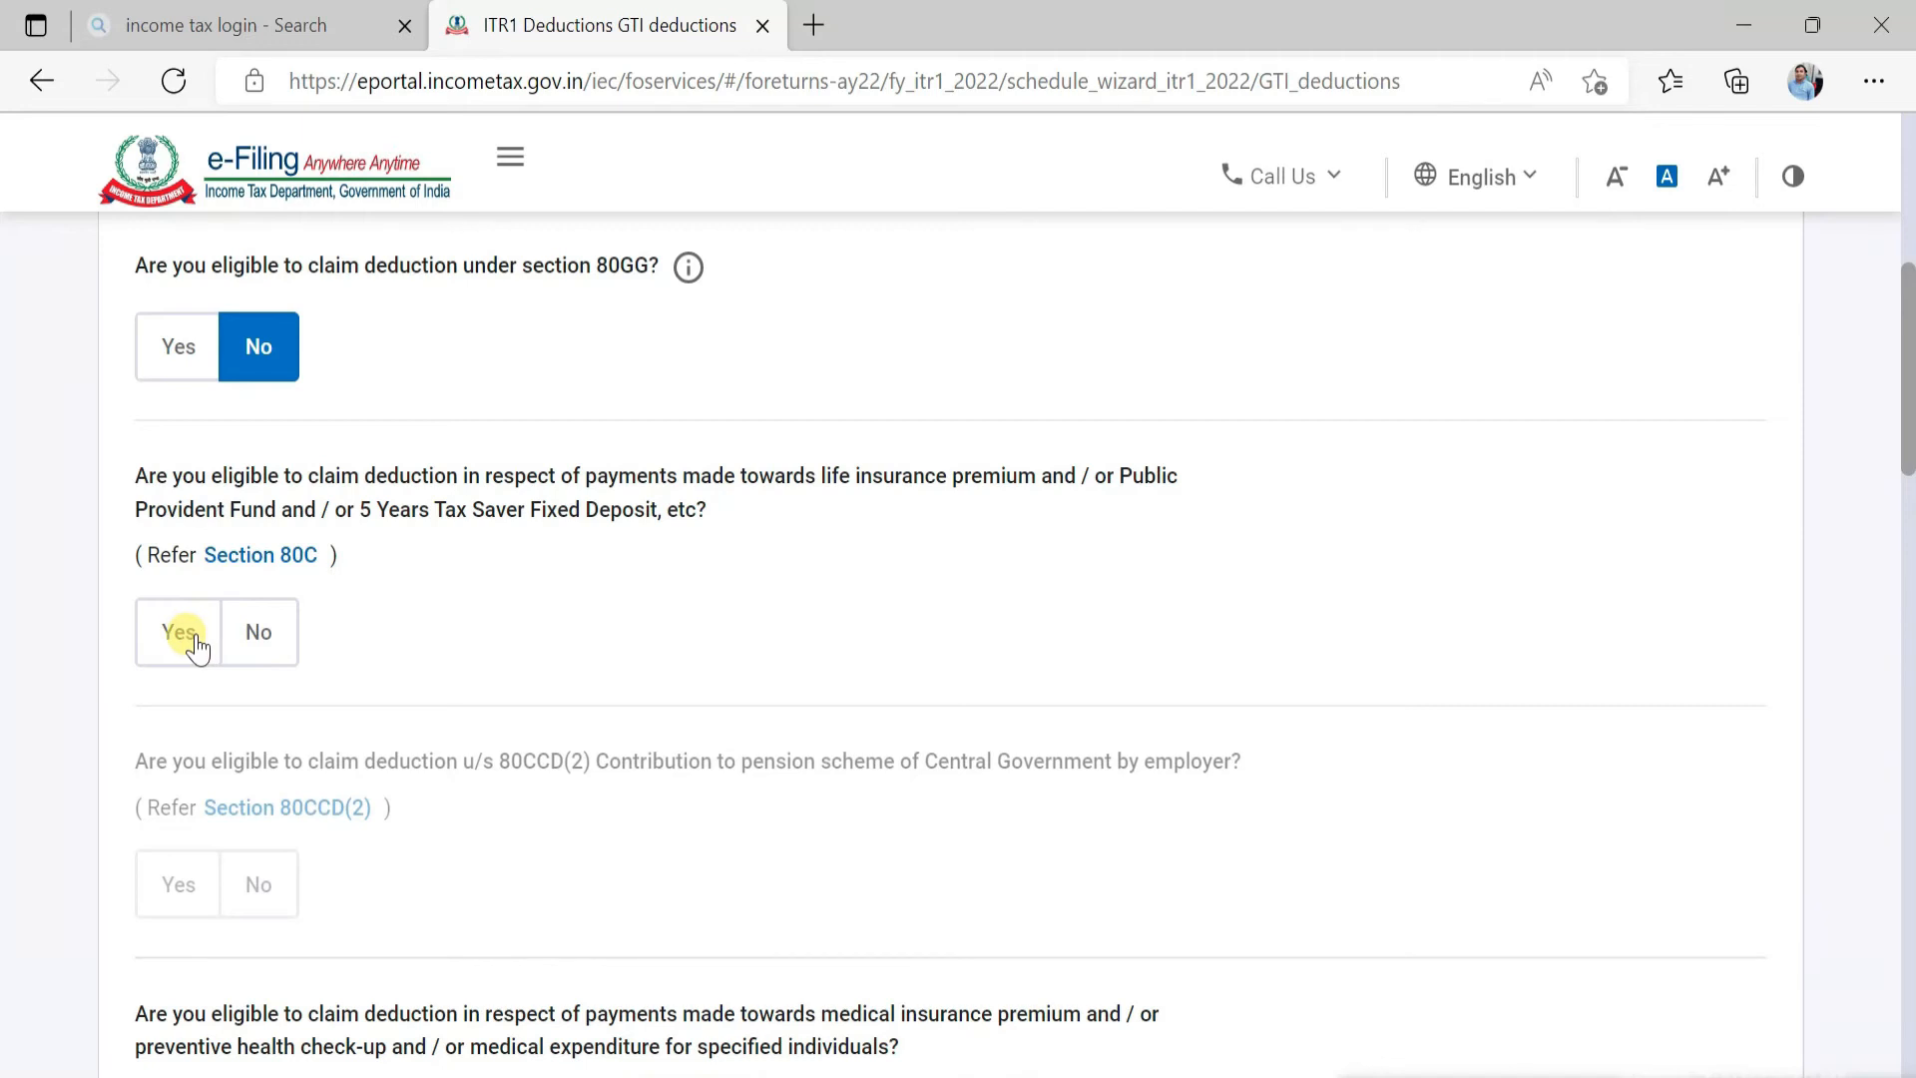
pyautogui.click(198, 644)
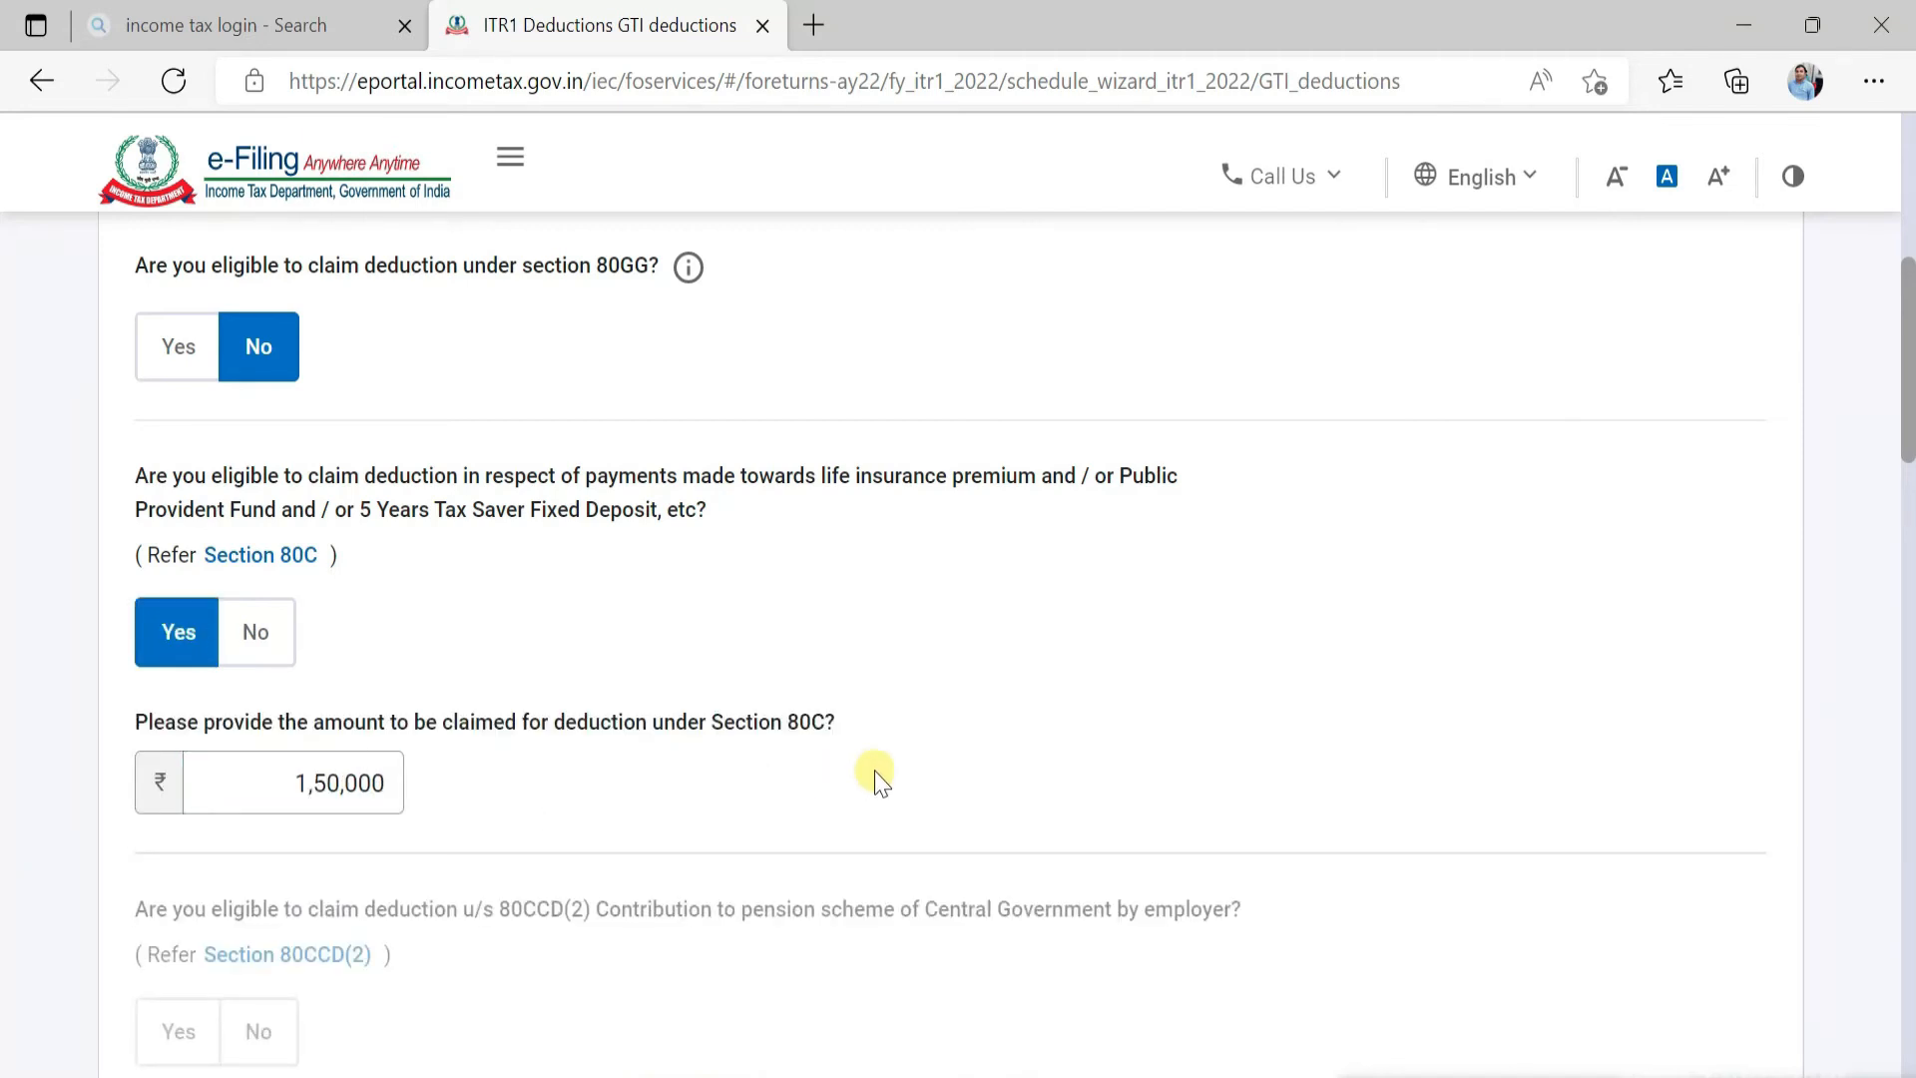
pyautogui.scroll(-2, 877, 783)
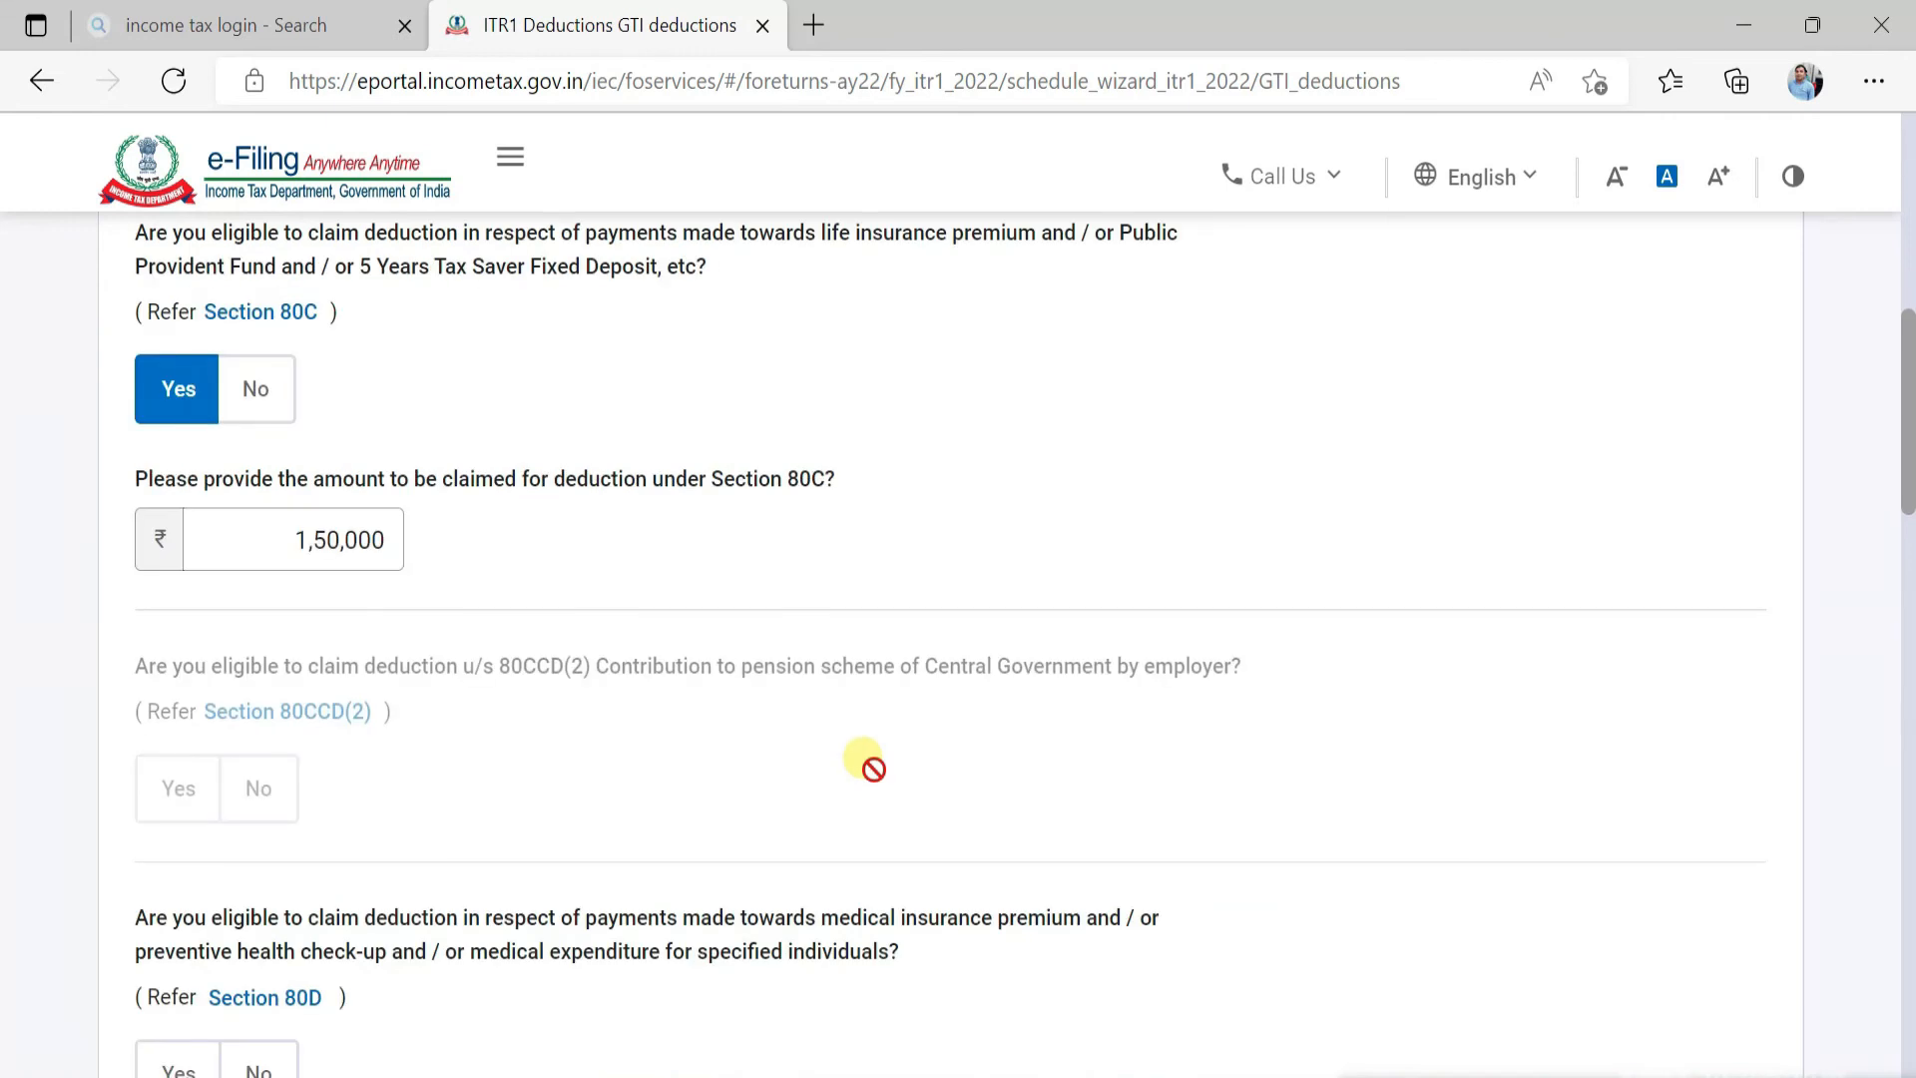
pyautogui.scroll(-2, 864, 764)
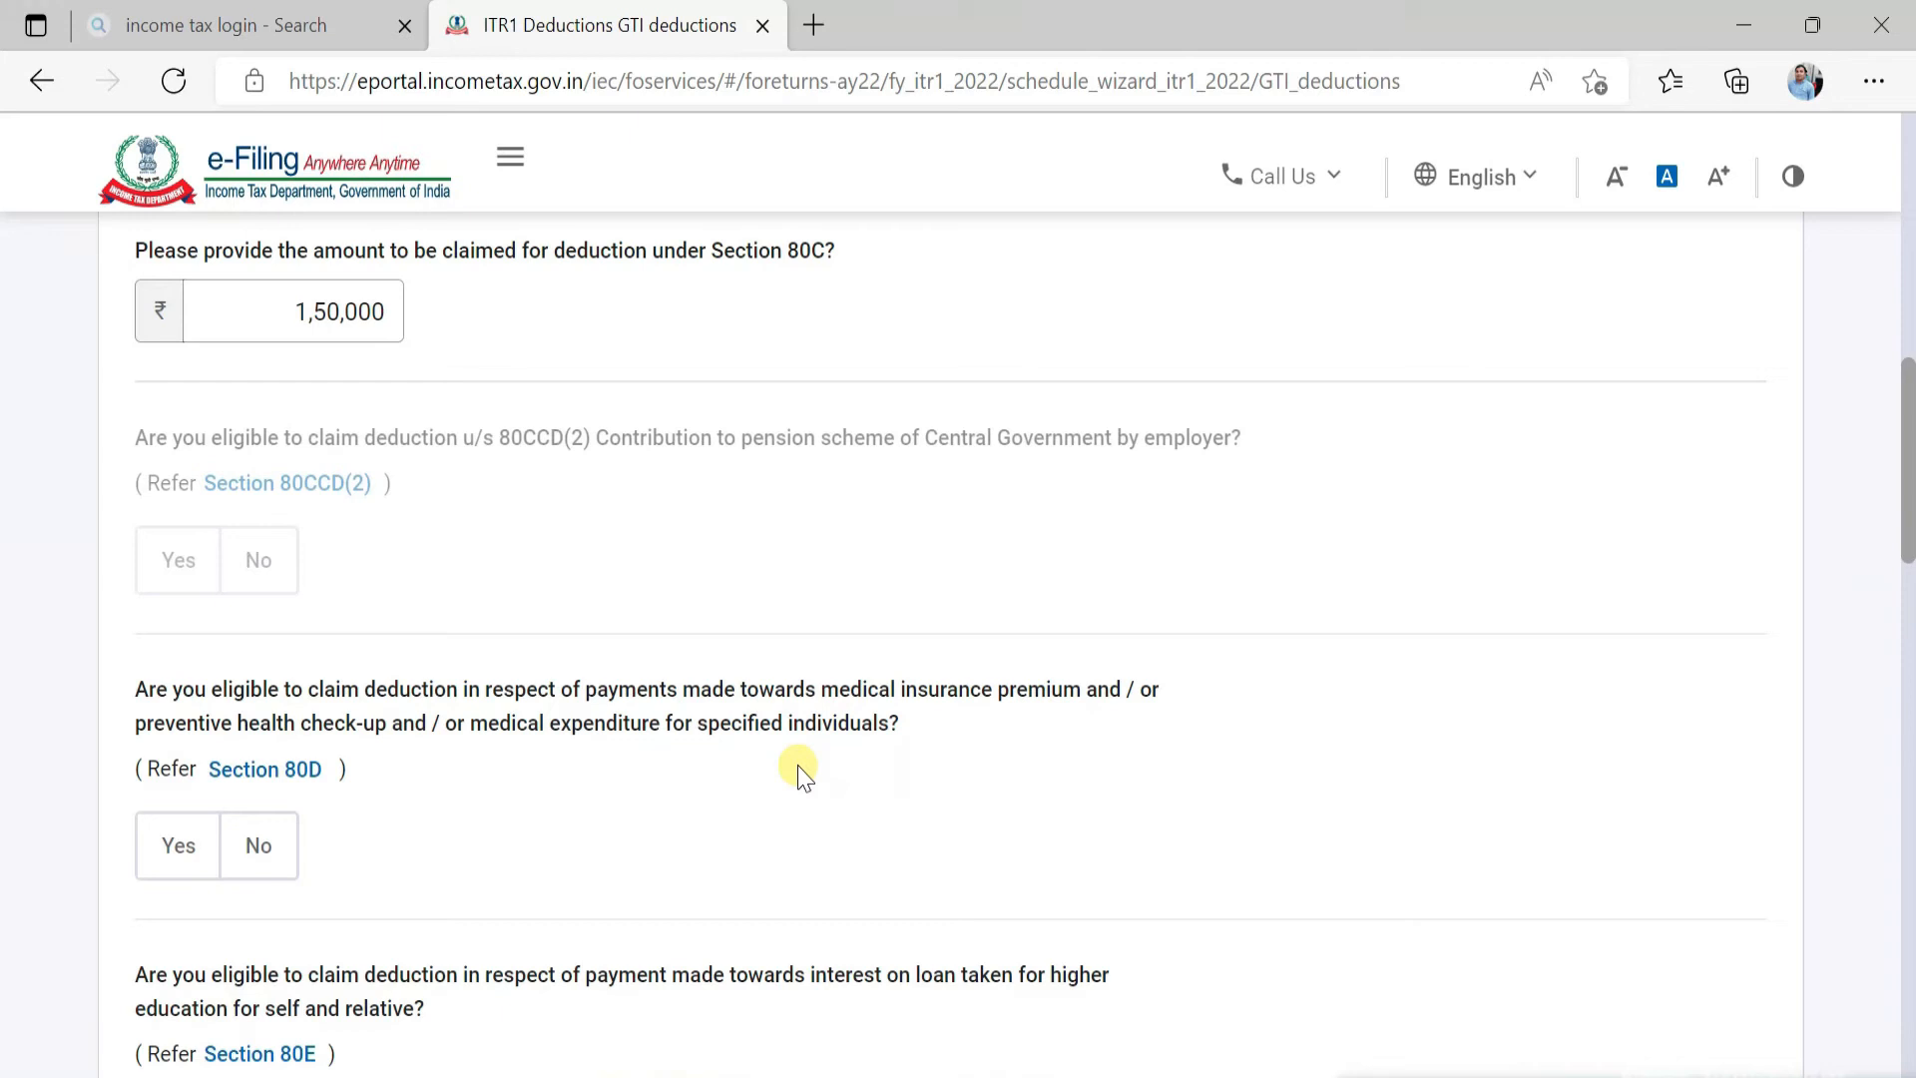
pyautogui.scroll(-2, 804, 775)
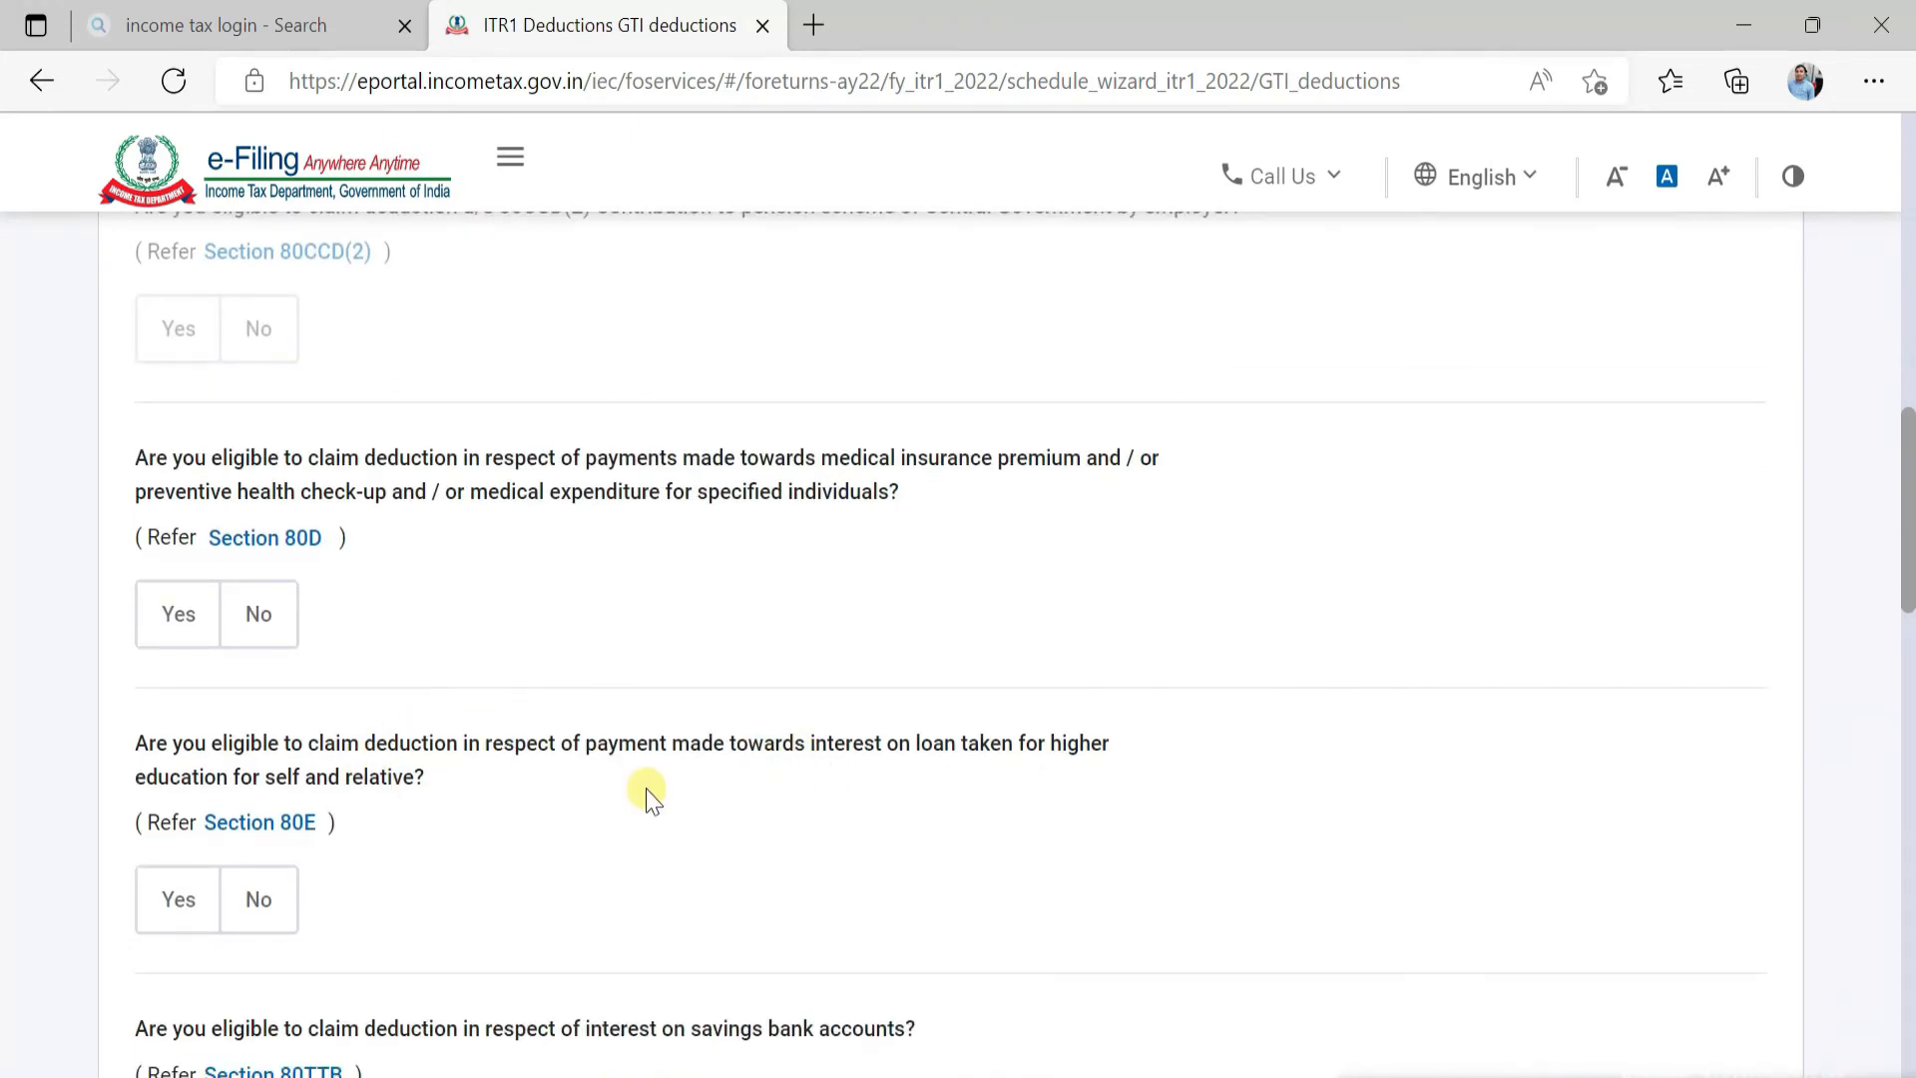
pyautogui.scroll(-2, 929, 814)
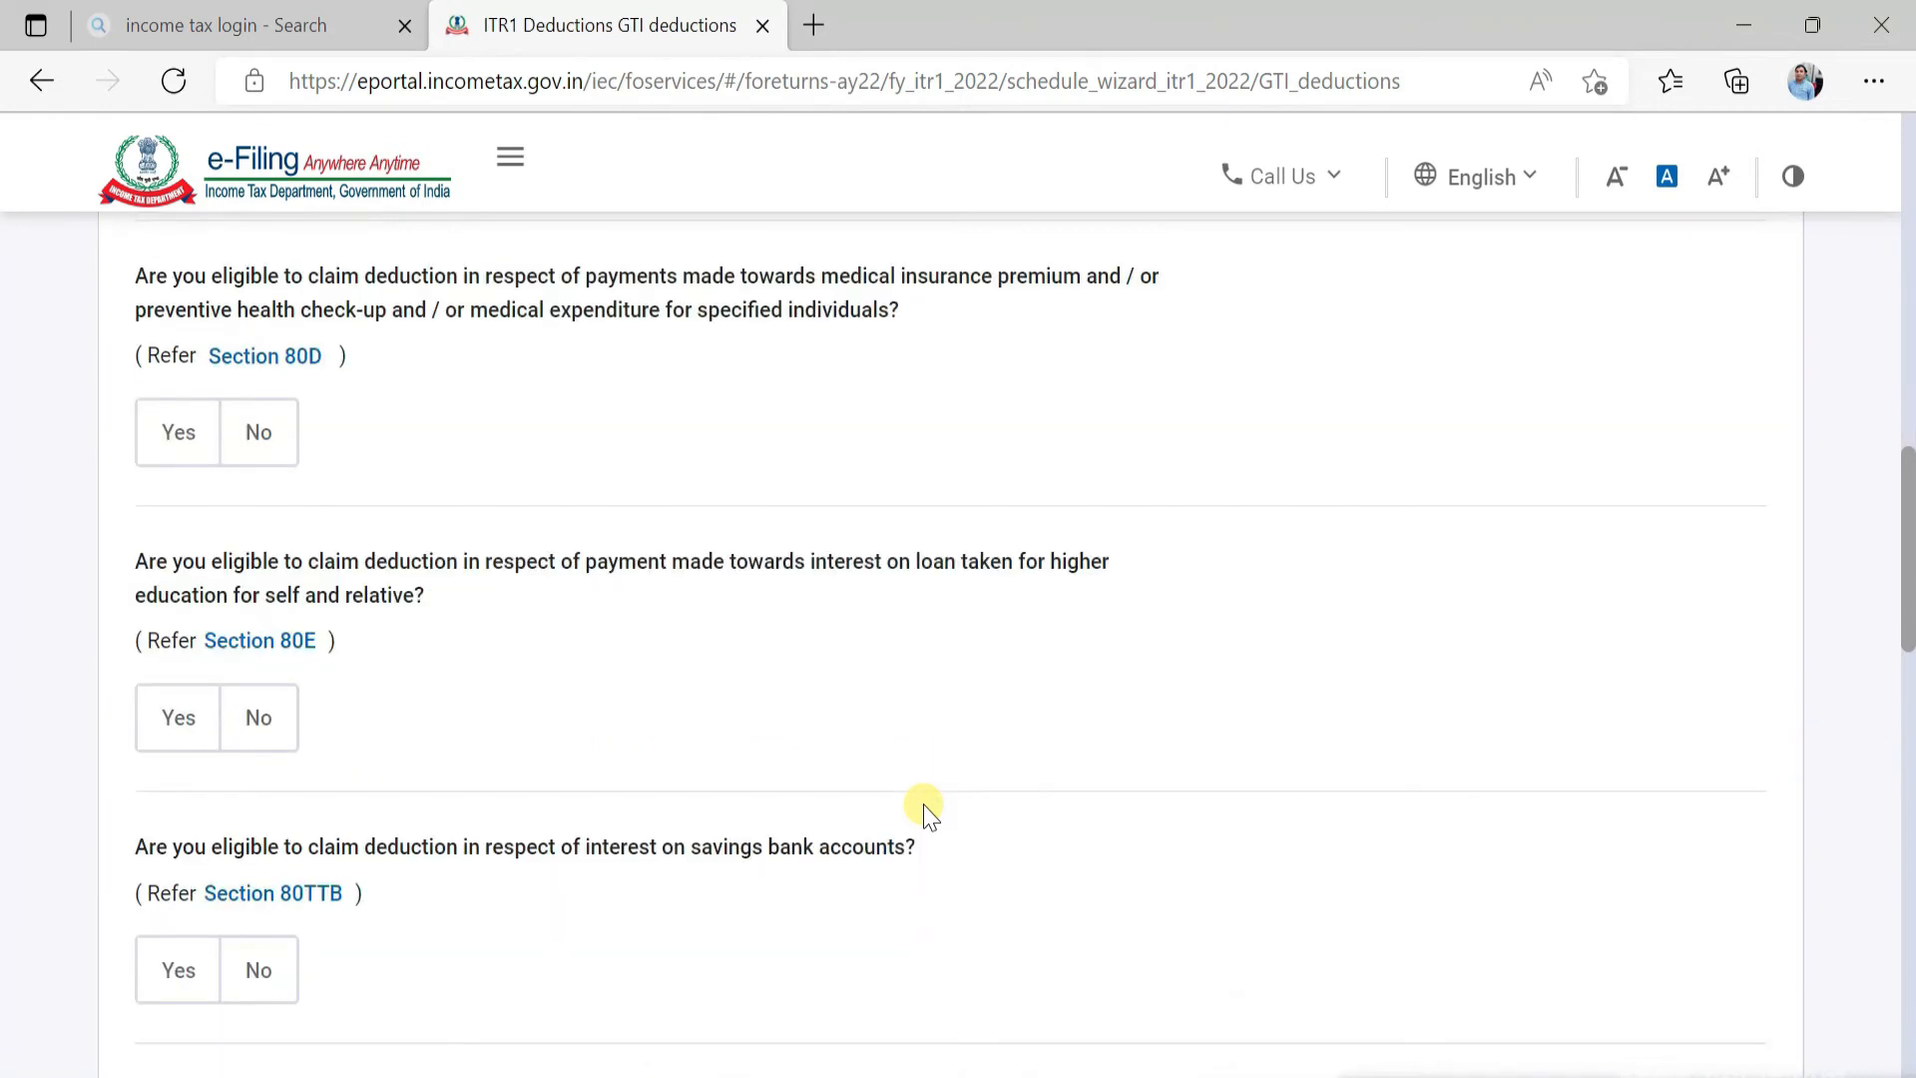
pyautogui.scroll(-4, 929, 814)
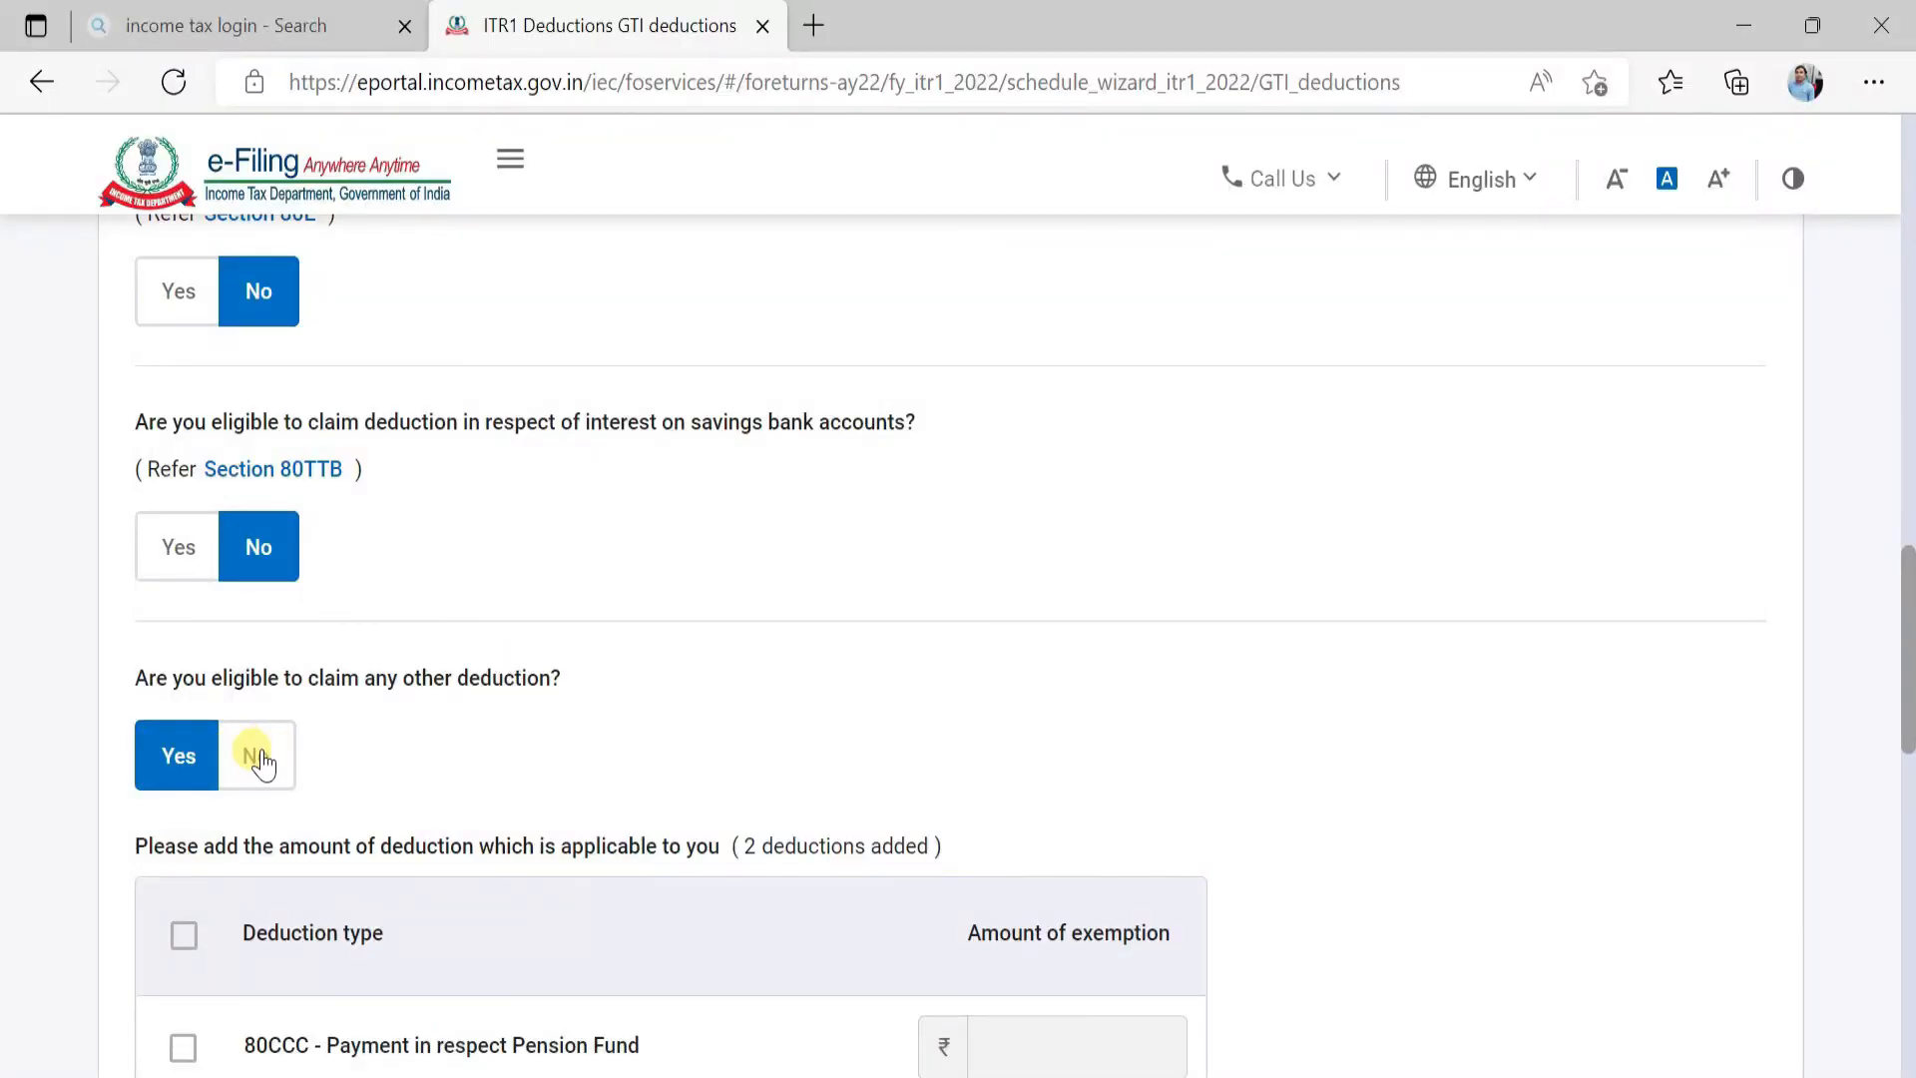
# Check the other deductions list, keep the 80DD and 80DDB deductions selected with their amounts, and continue to deduction verification.
pyautogui.scroll(-15, 619, 889)
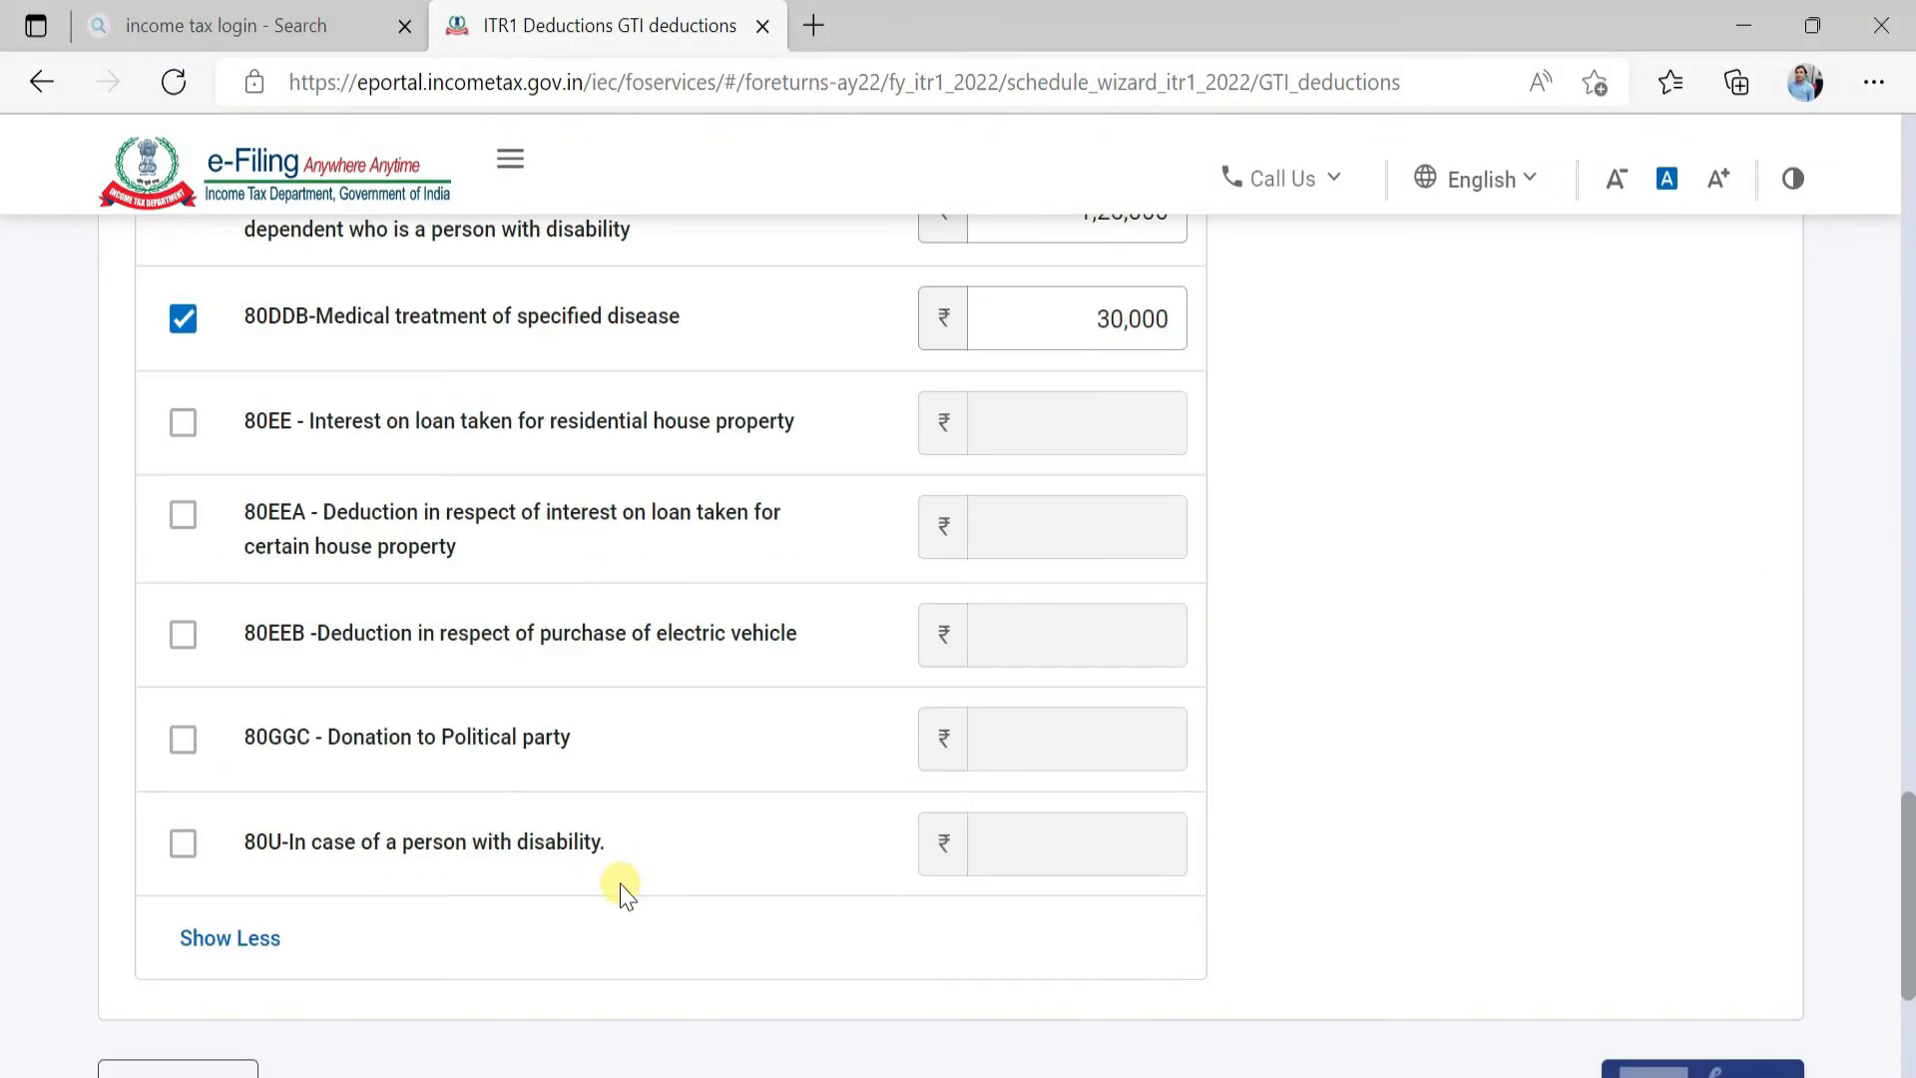
pyautogui.scroll(4, 620, 889)
pyautogui.scroll(-1, 620, 889)
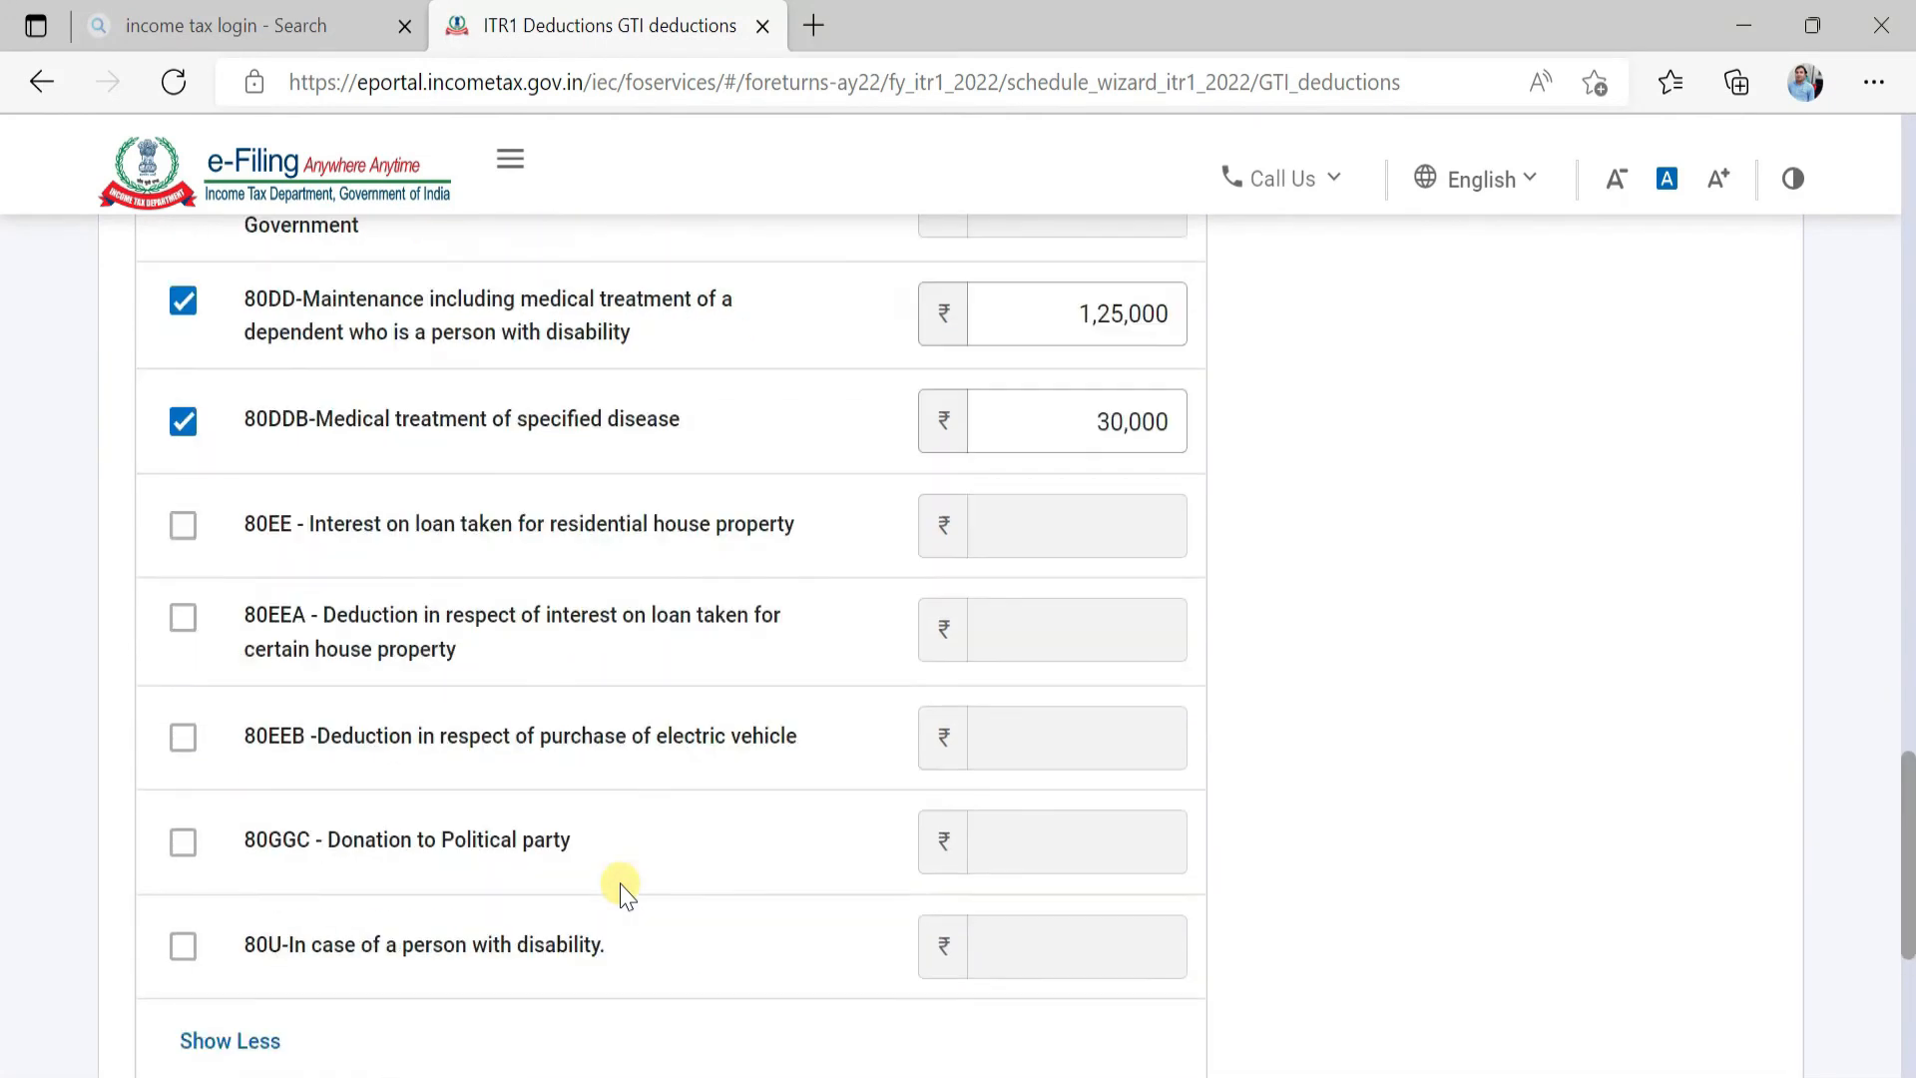
pyautogui.scroll(-4, 619, 891)
pyautogui.scroll(6, 619, 891)
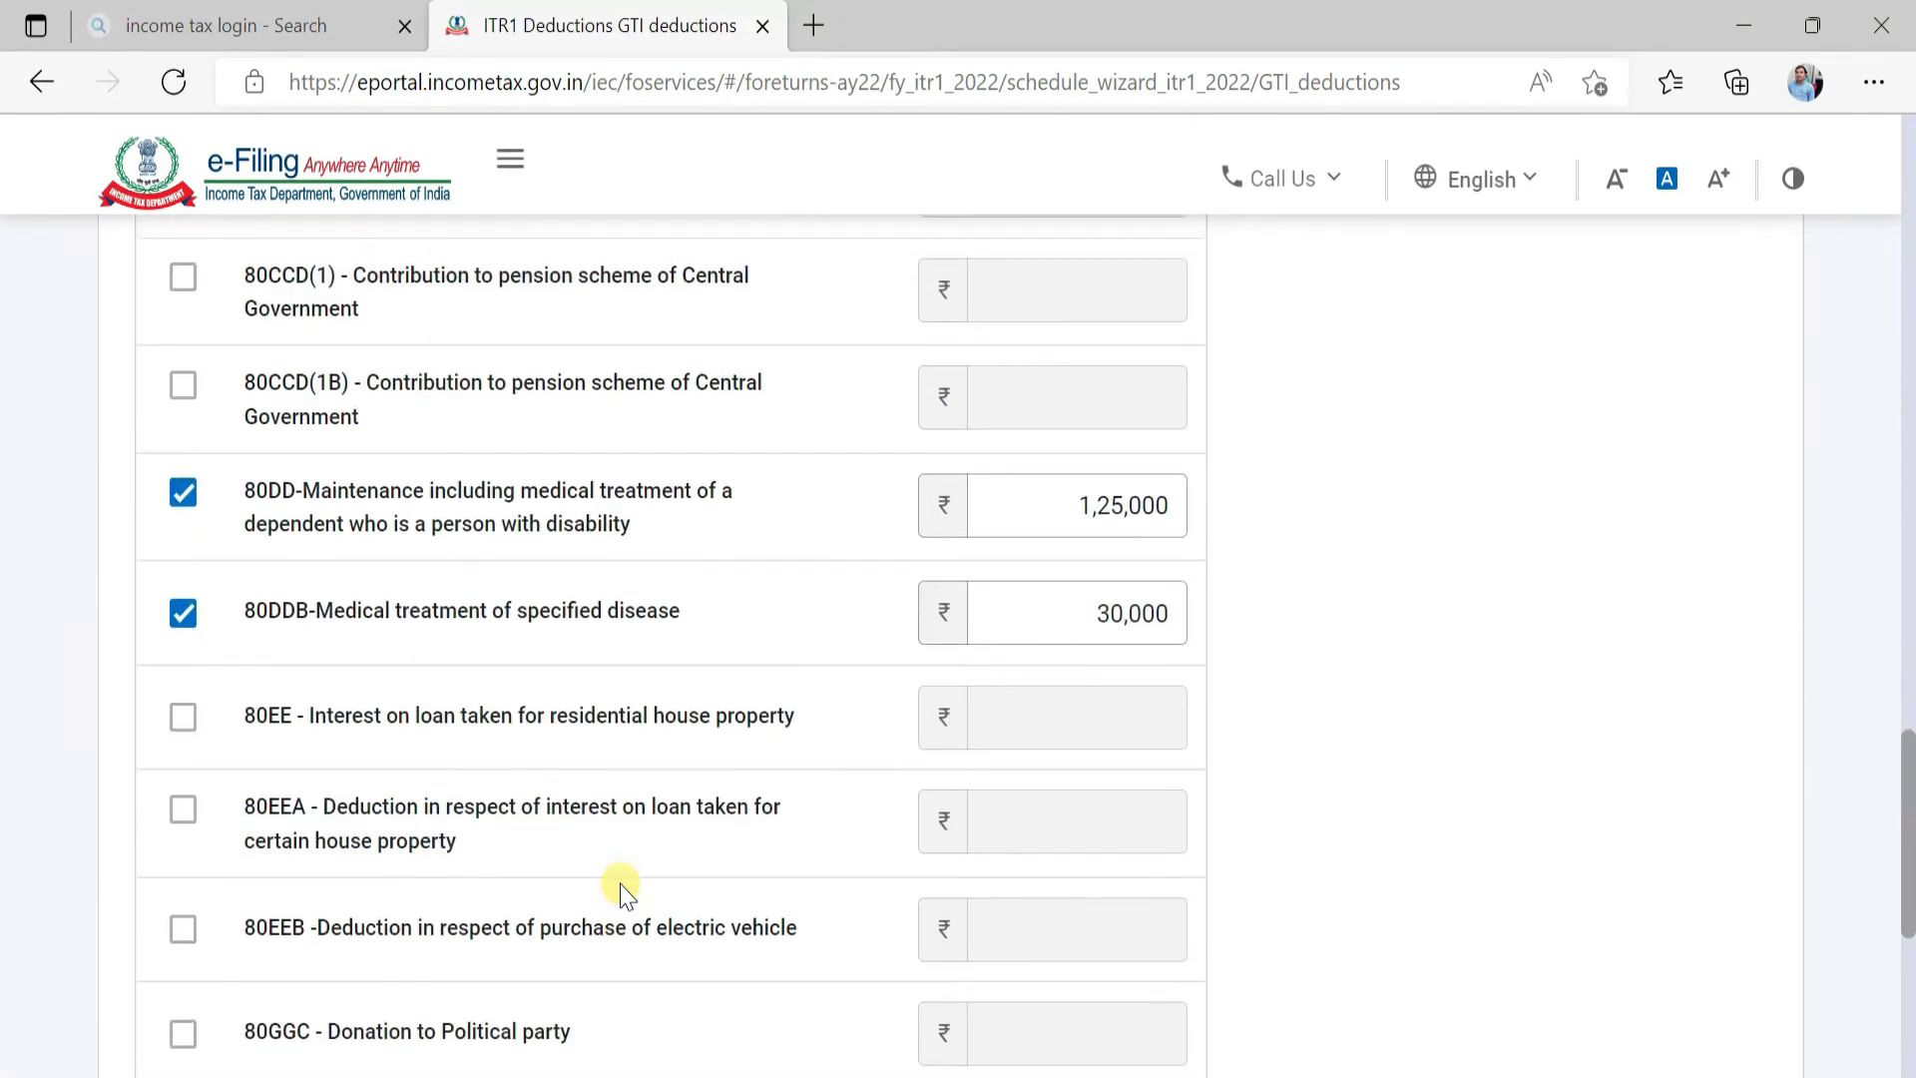
pyautogui.click(1098, 500)
pyautogui.click(891, 568)
pyautogui.scroll(-4, 1181, 1065)
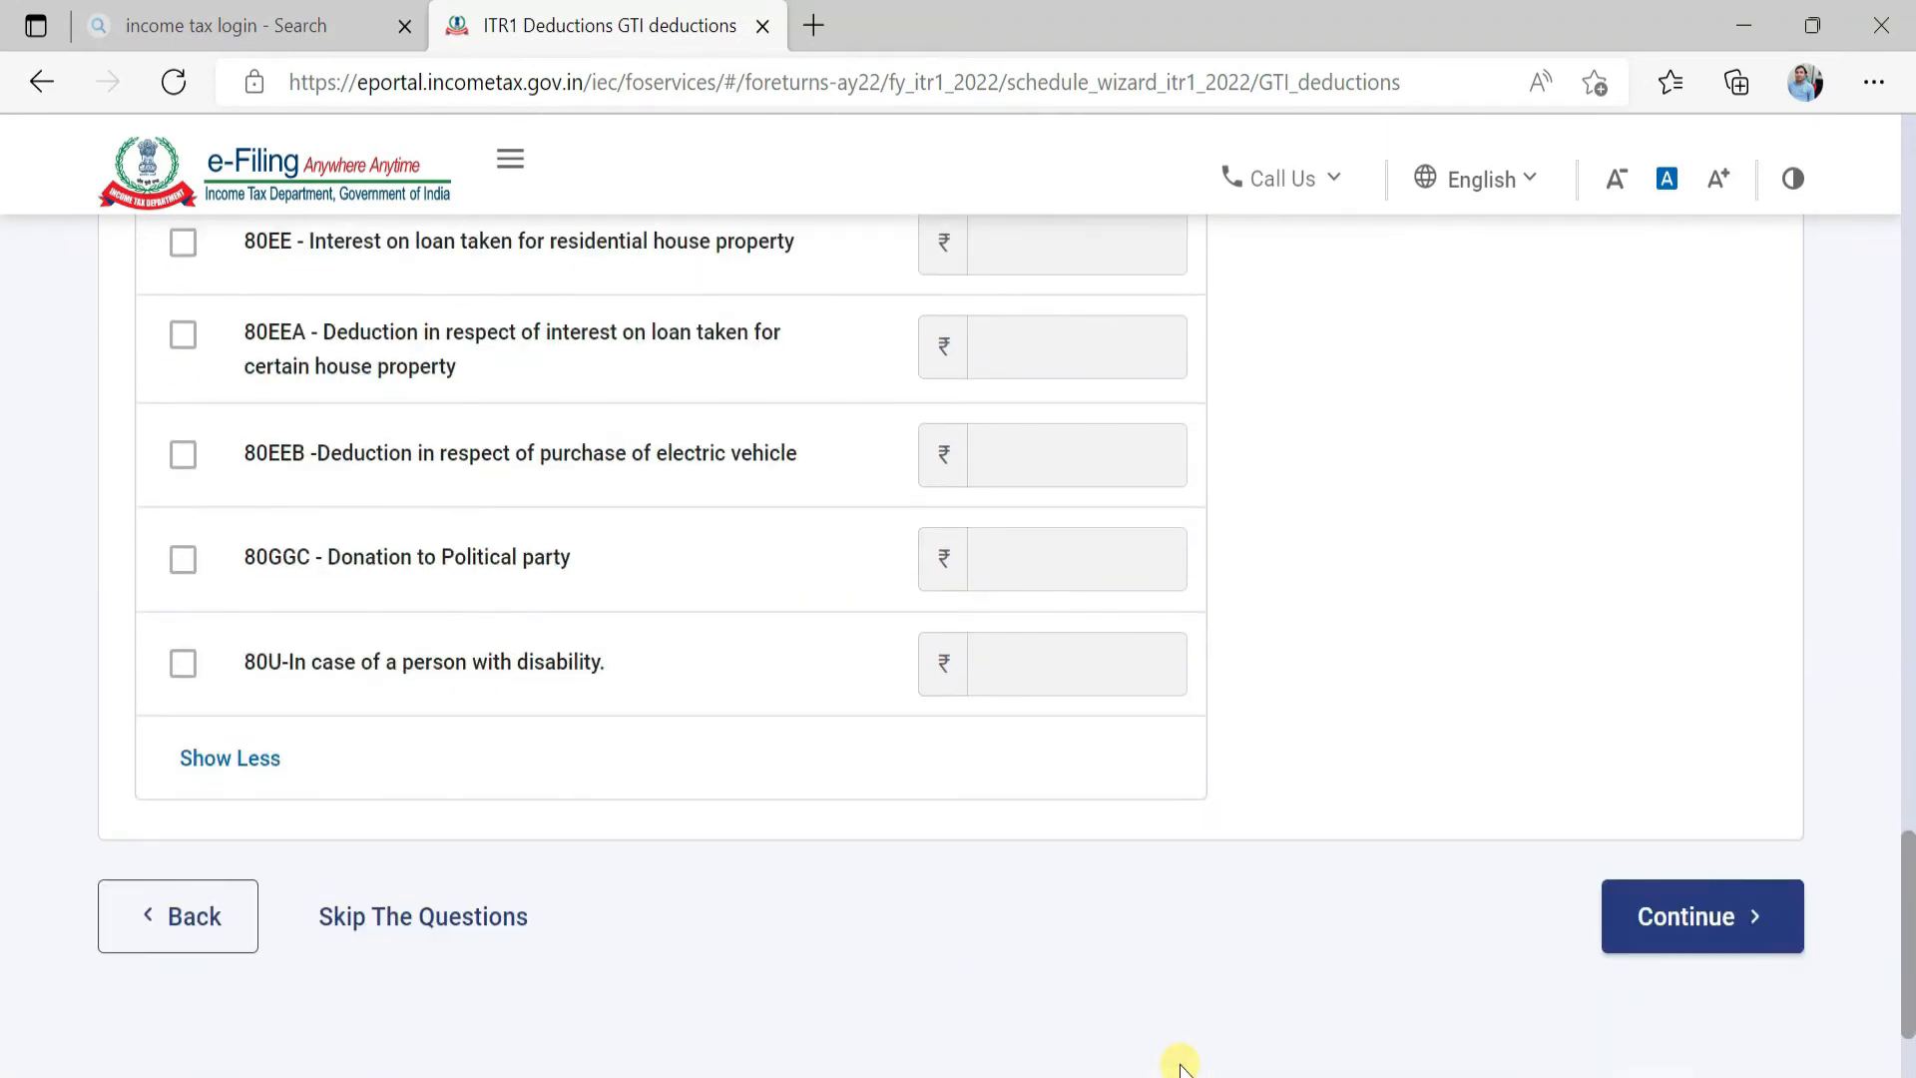
pyautogui.click(1704, 920)
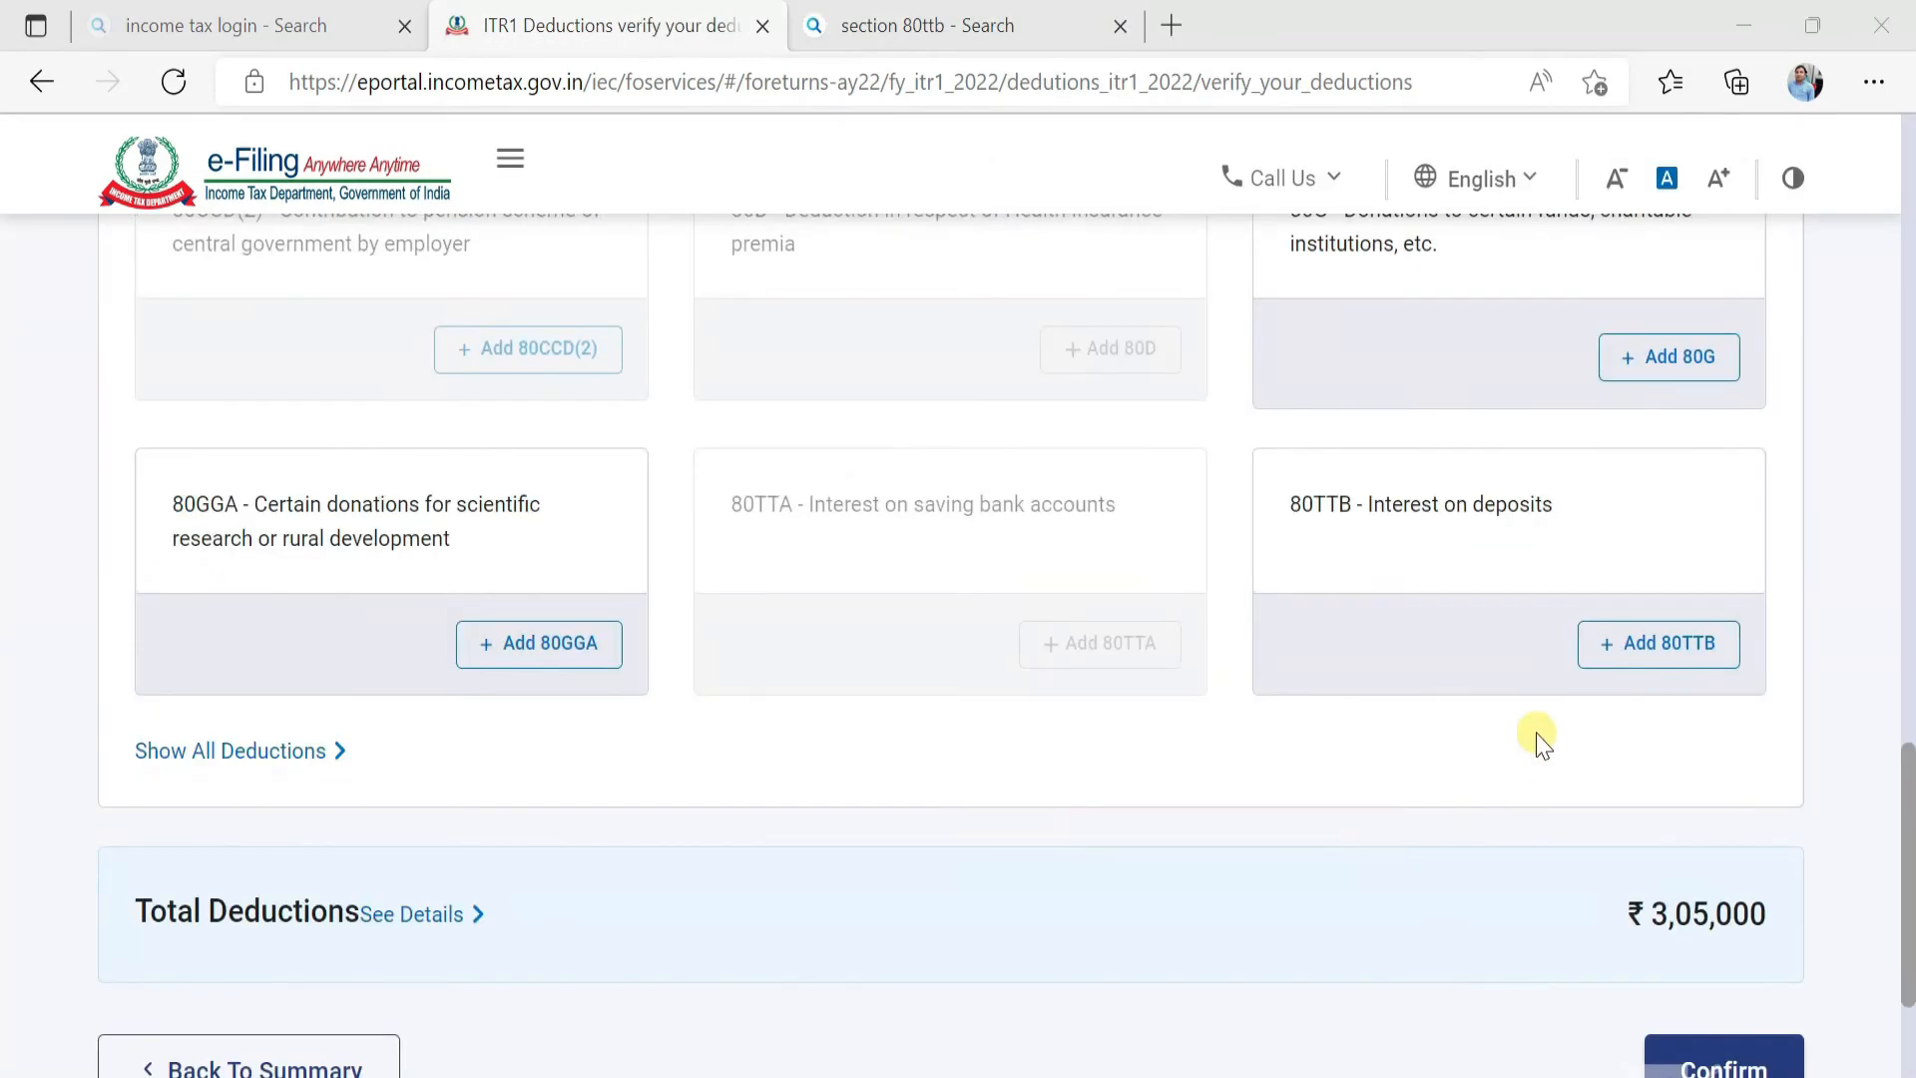
# Add an 80TTB interest on deposits deduction with 74,929 as the interest paid, consulting the deductor amounts in Form 26AS.
pyautogui.click(1648, 646)
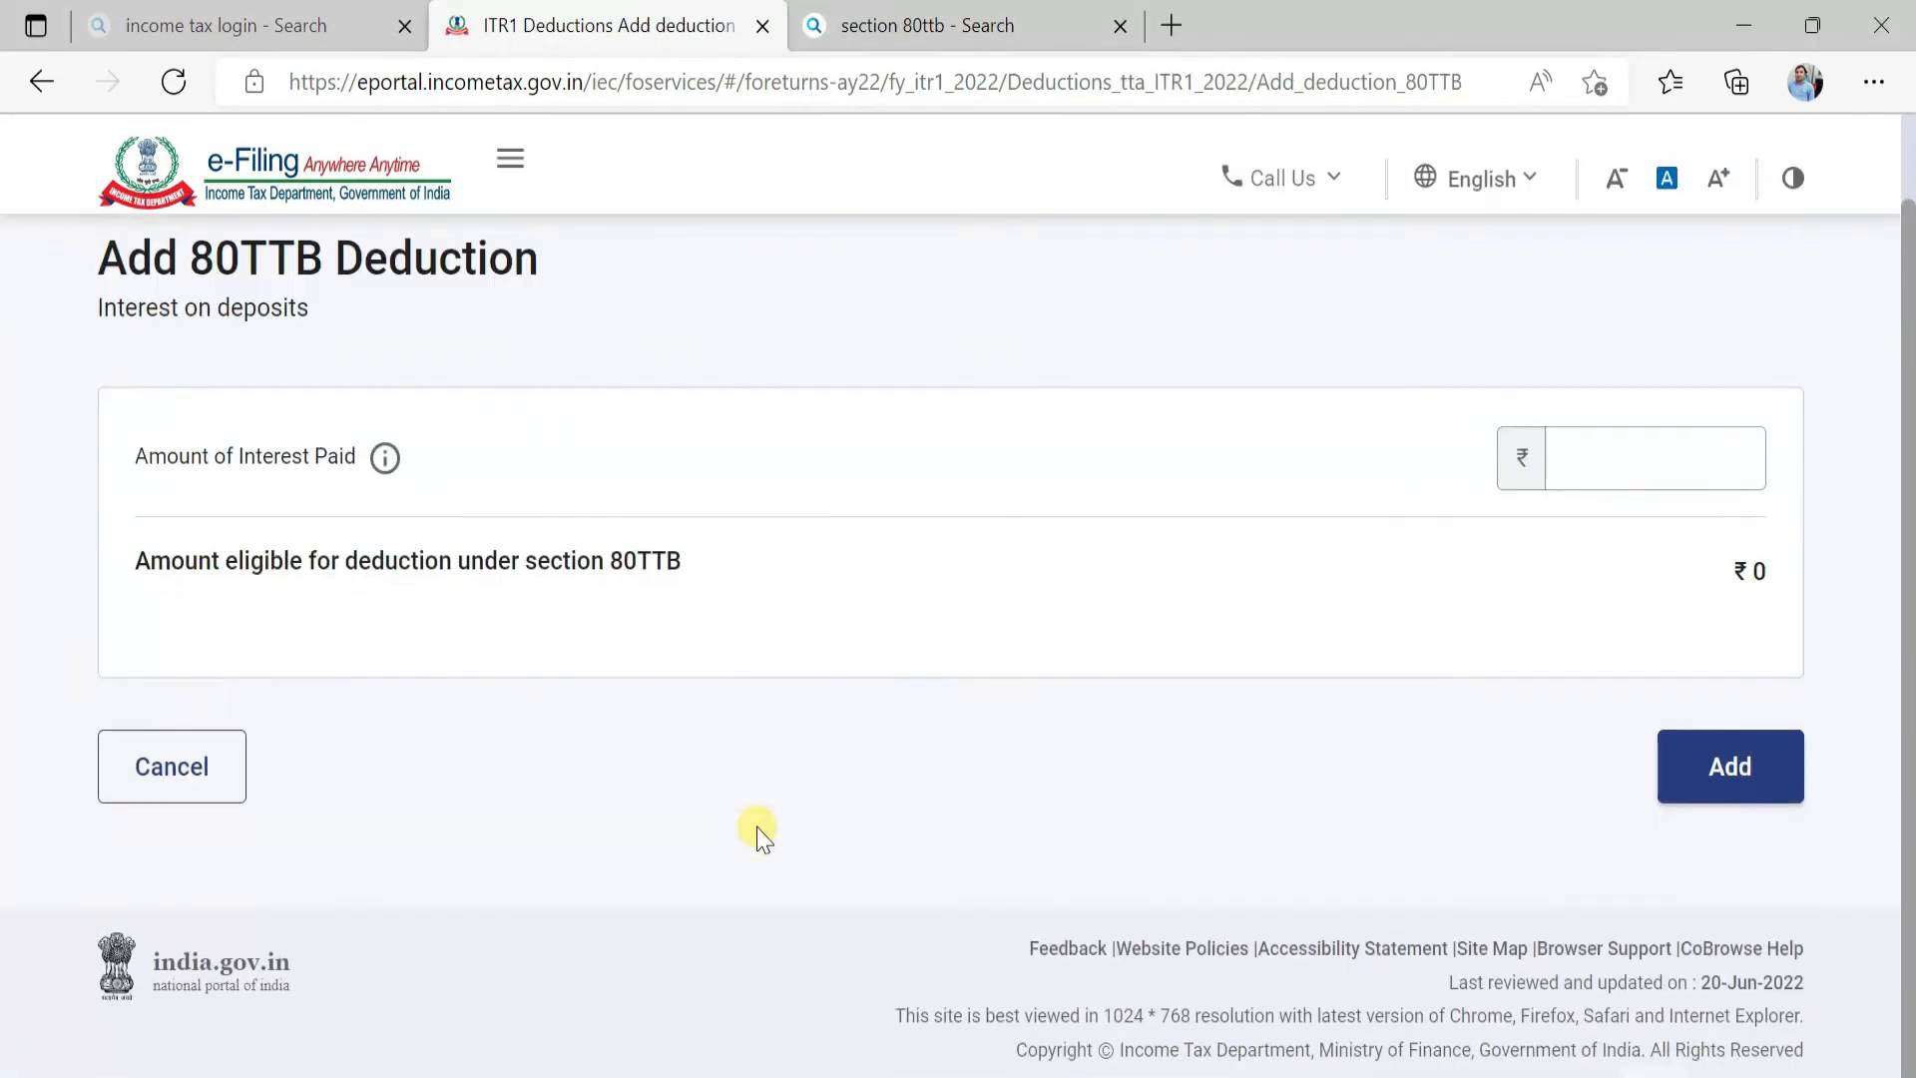
pyautogui.click(1588, 460)
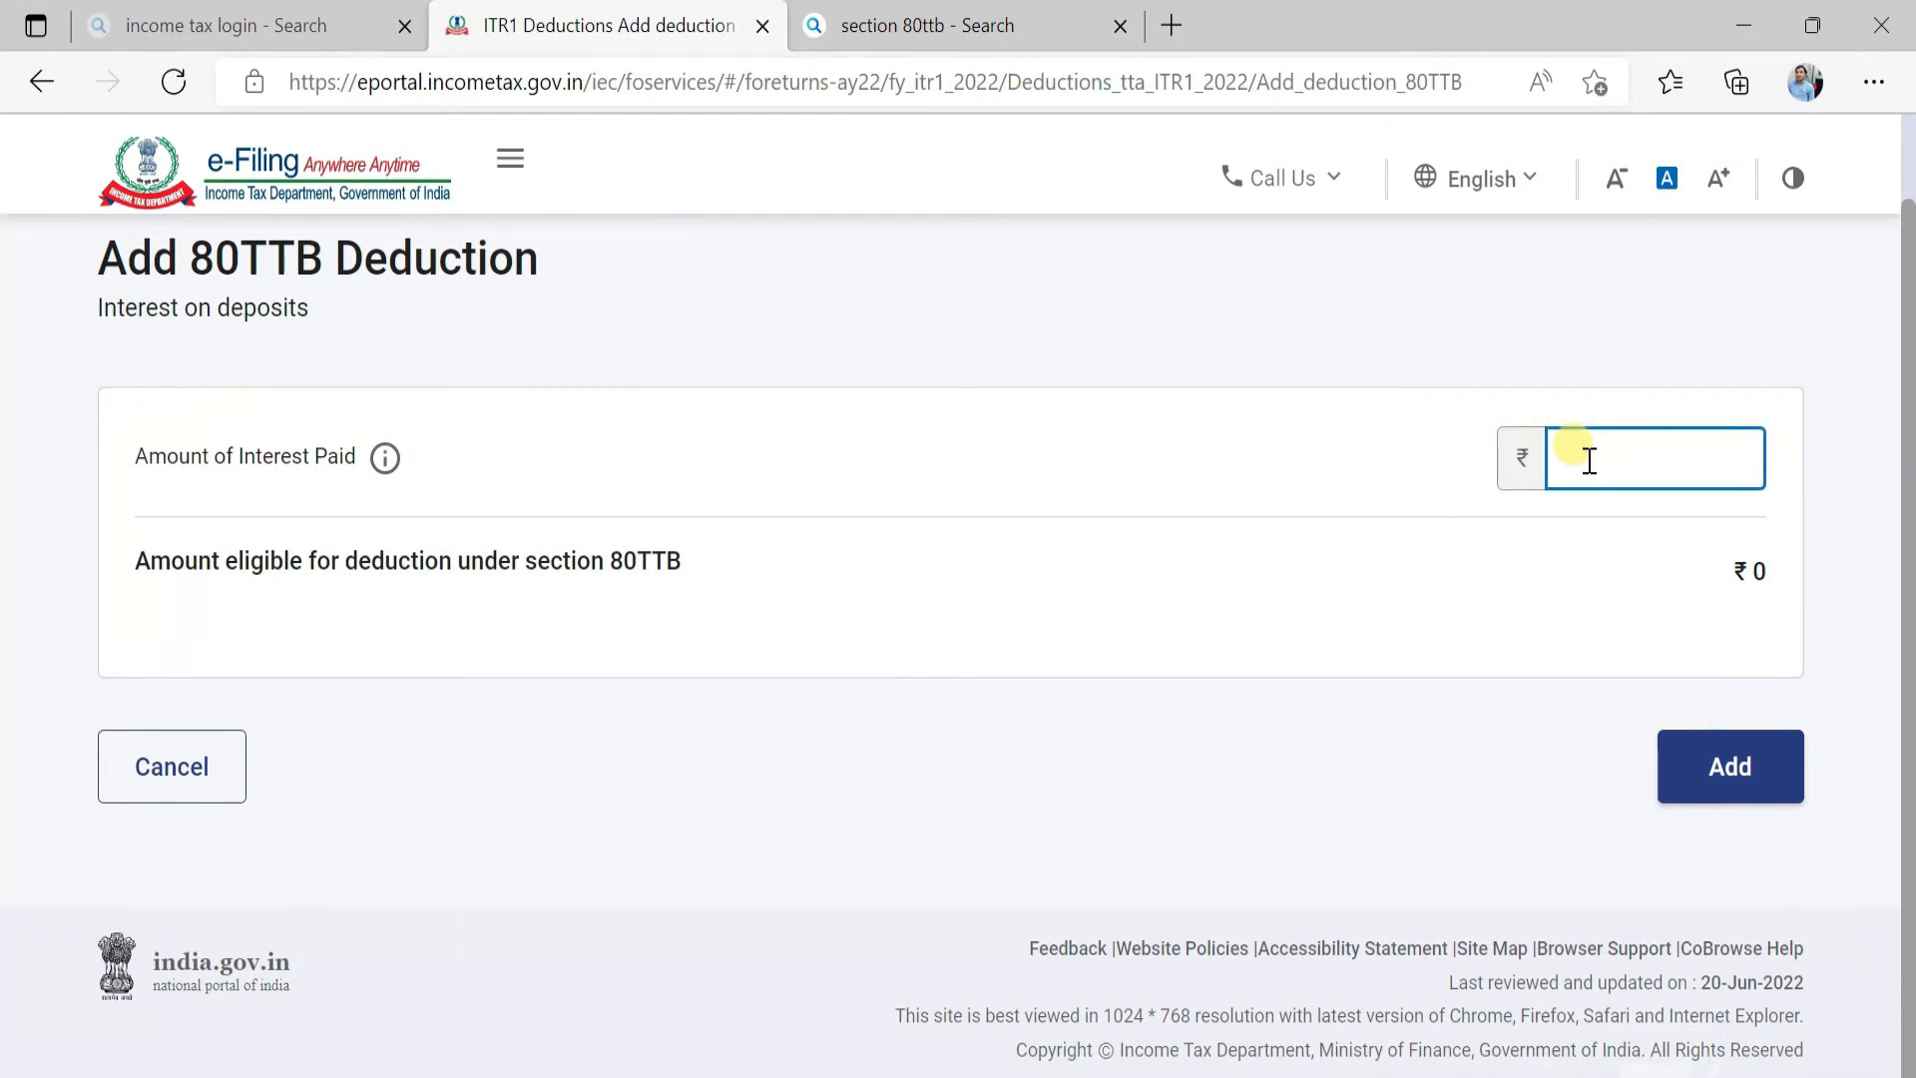
pyautogui.hotkey('alt', 'Tab')
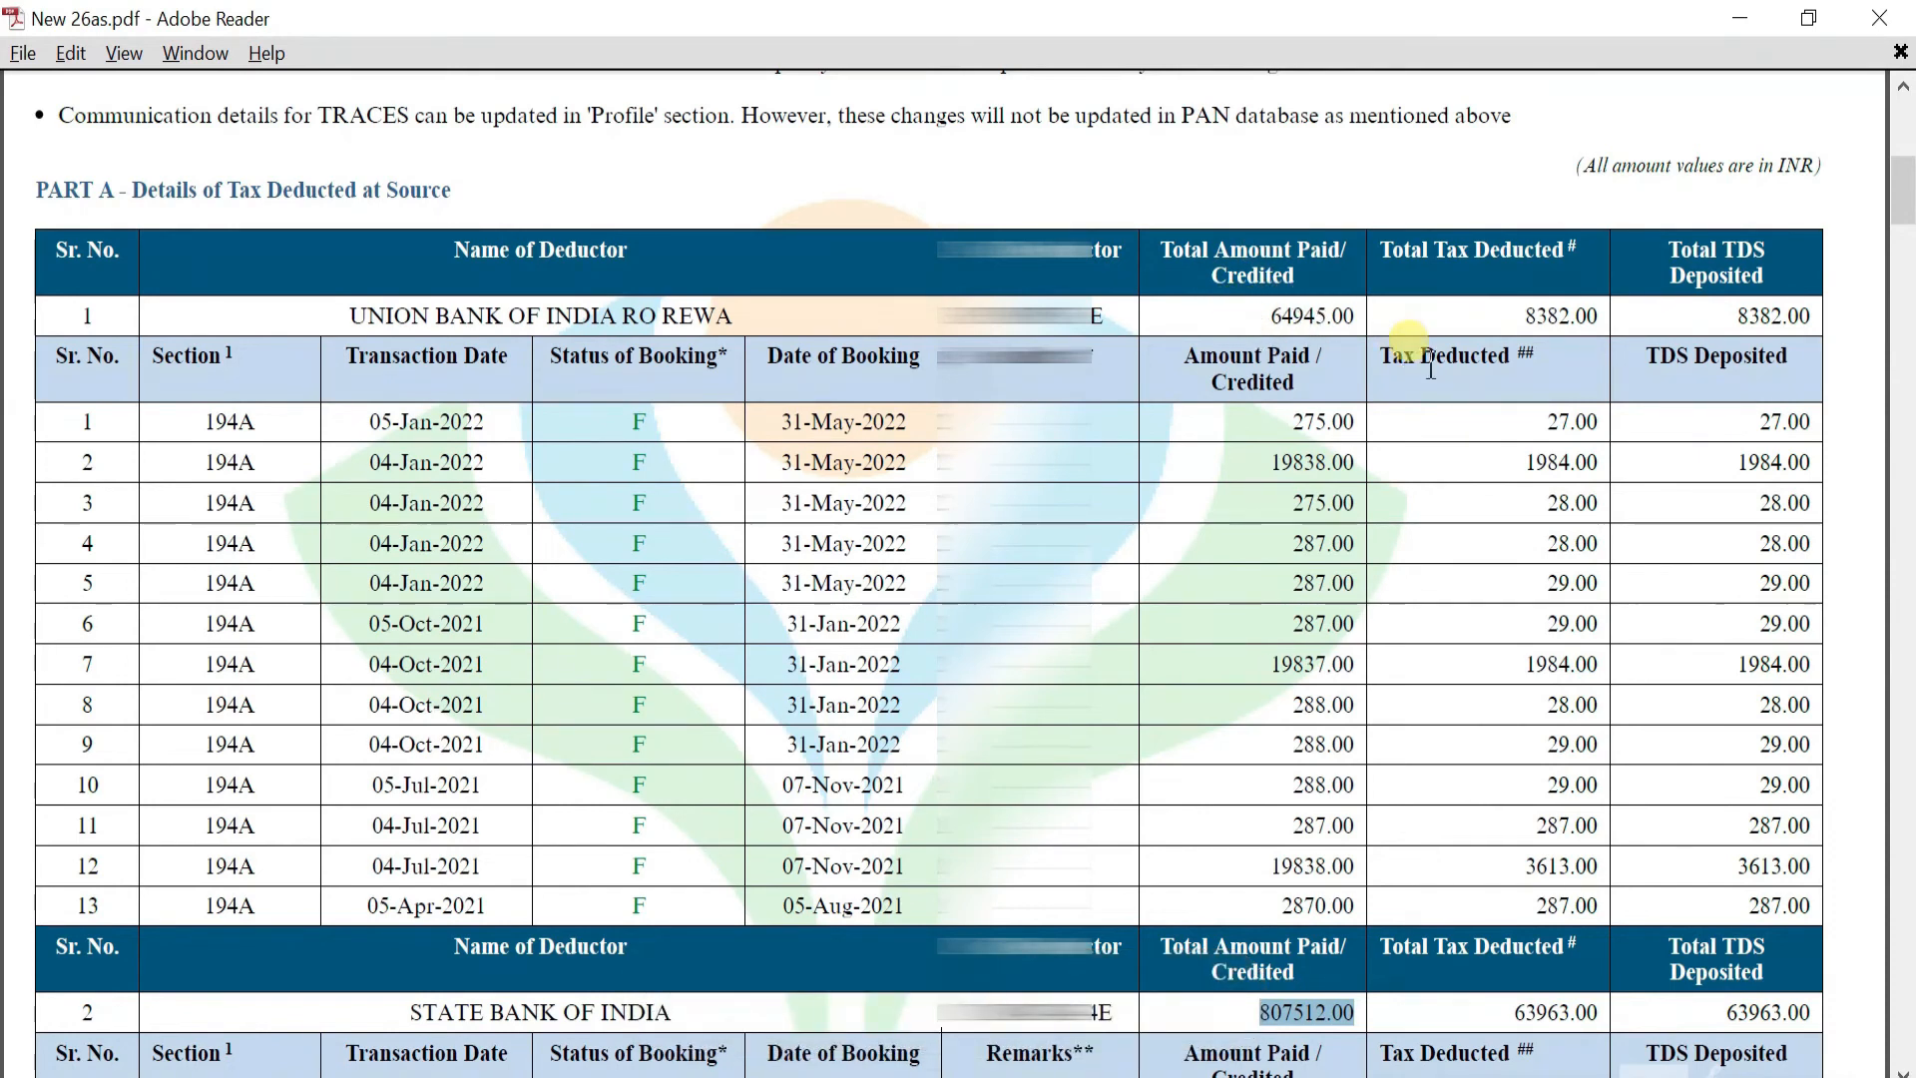
pyautogui.scroll(-5, 1298, 898)
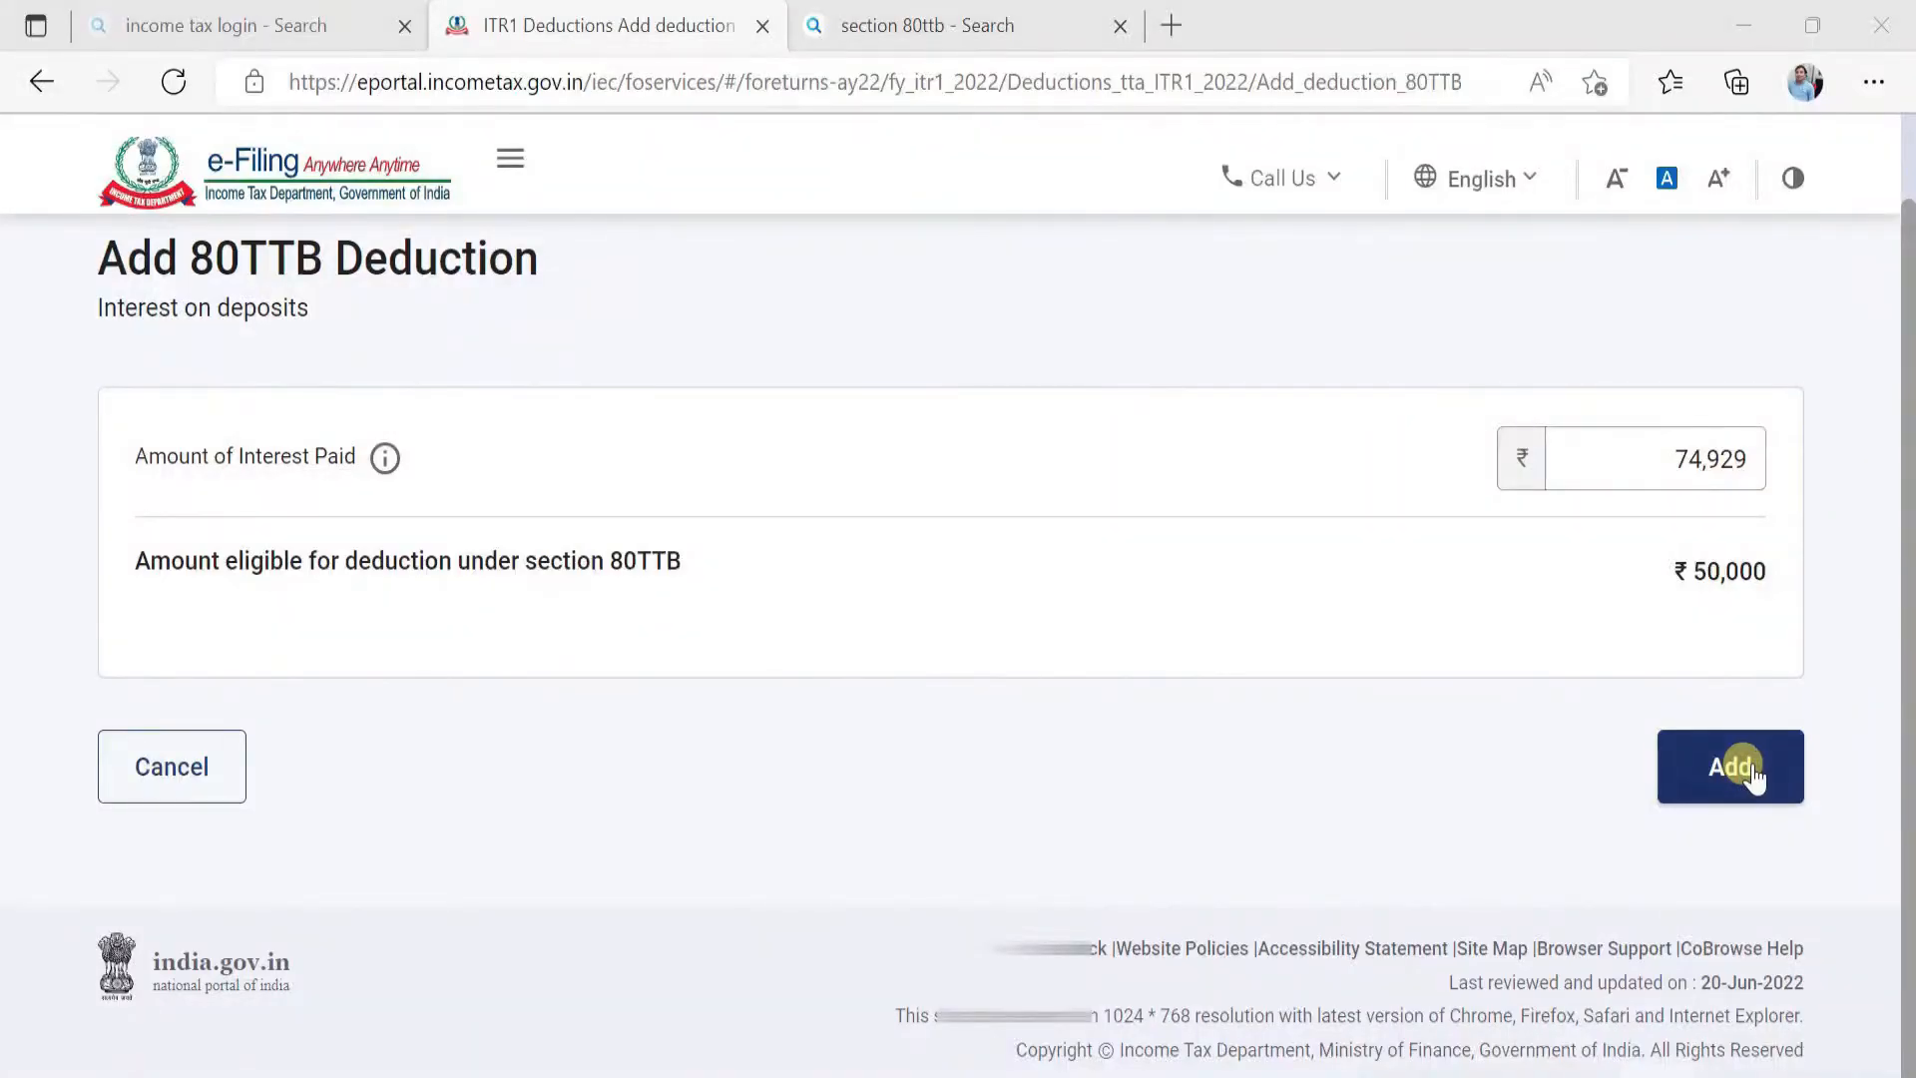
pyautogui.click(1736, 768)
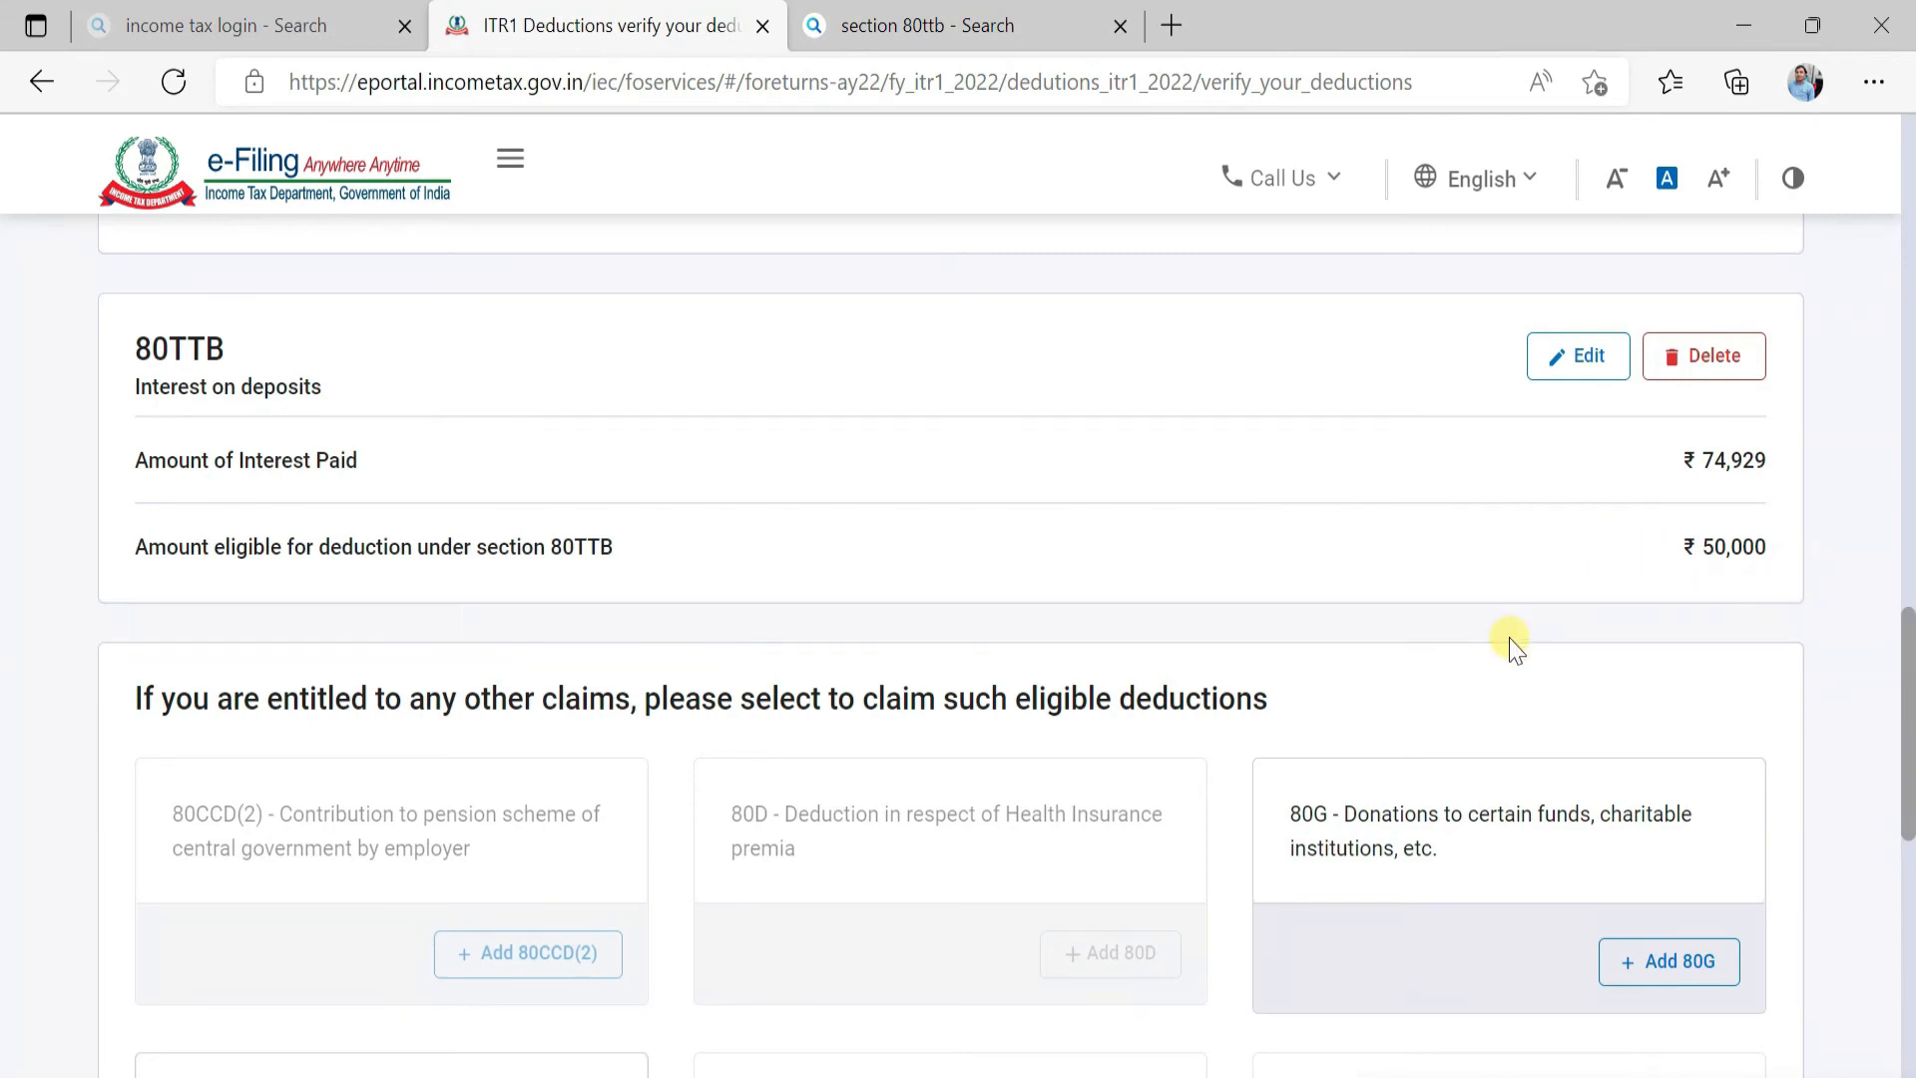
# Review the remaining deduction claims and confirm the total deductions.
pyautogui.scroll(-10, 1511, 643)
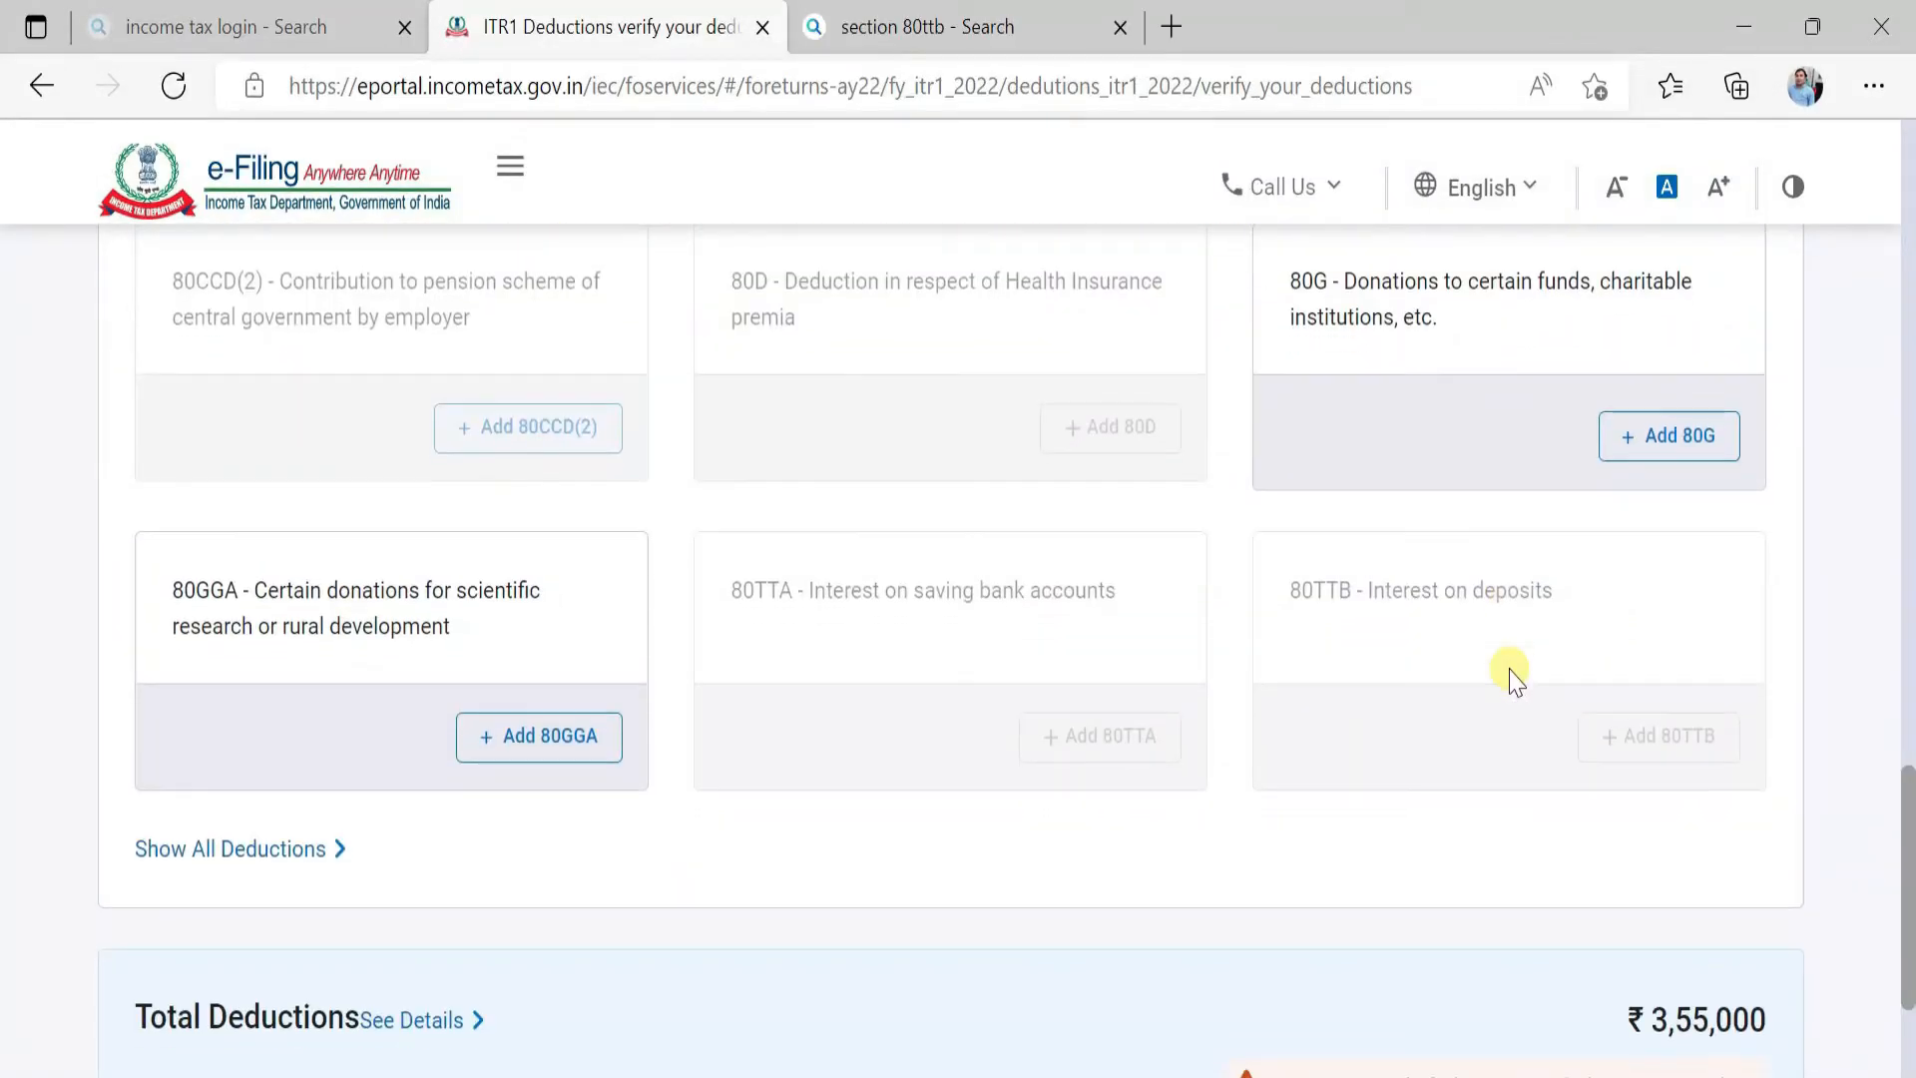
pyautogui.scroll(-5, 1507, 669)
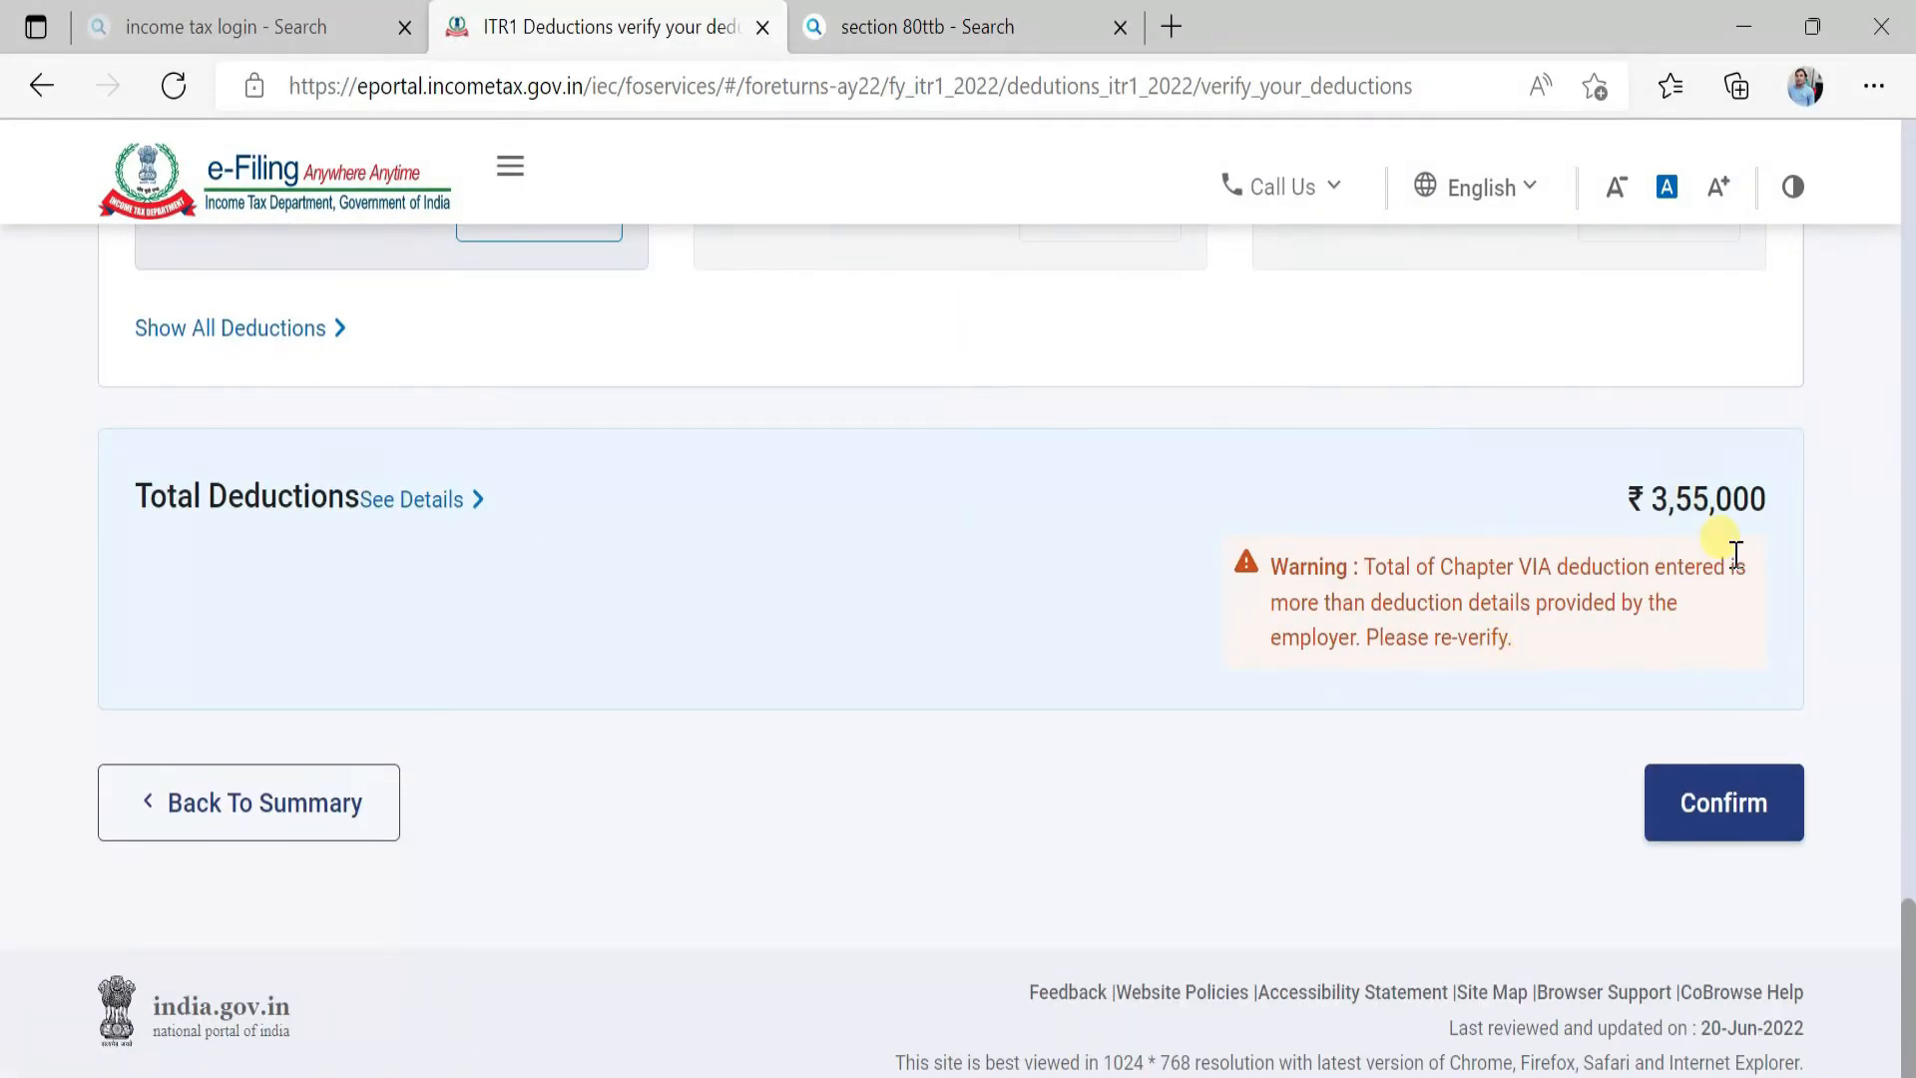
pyautogui.click(1676, 826)
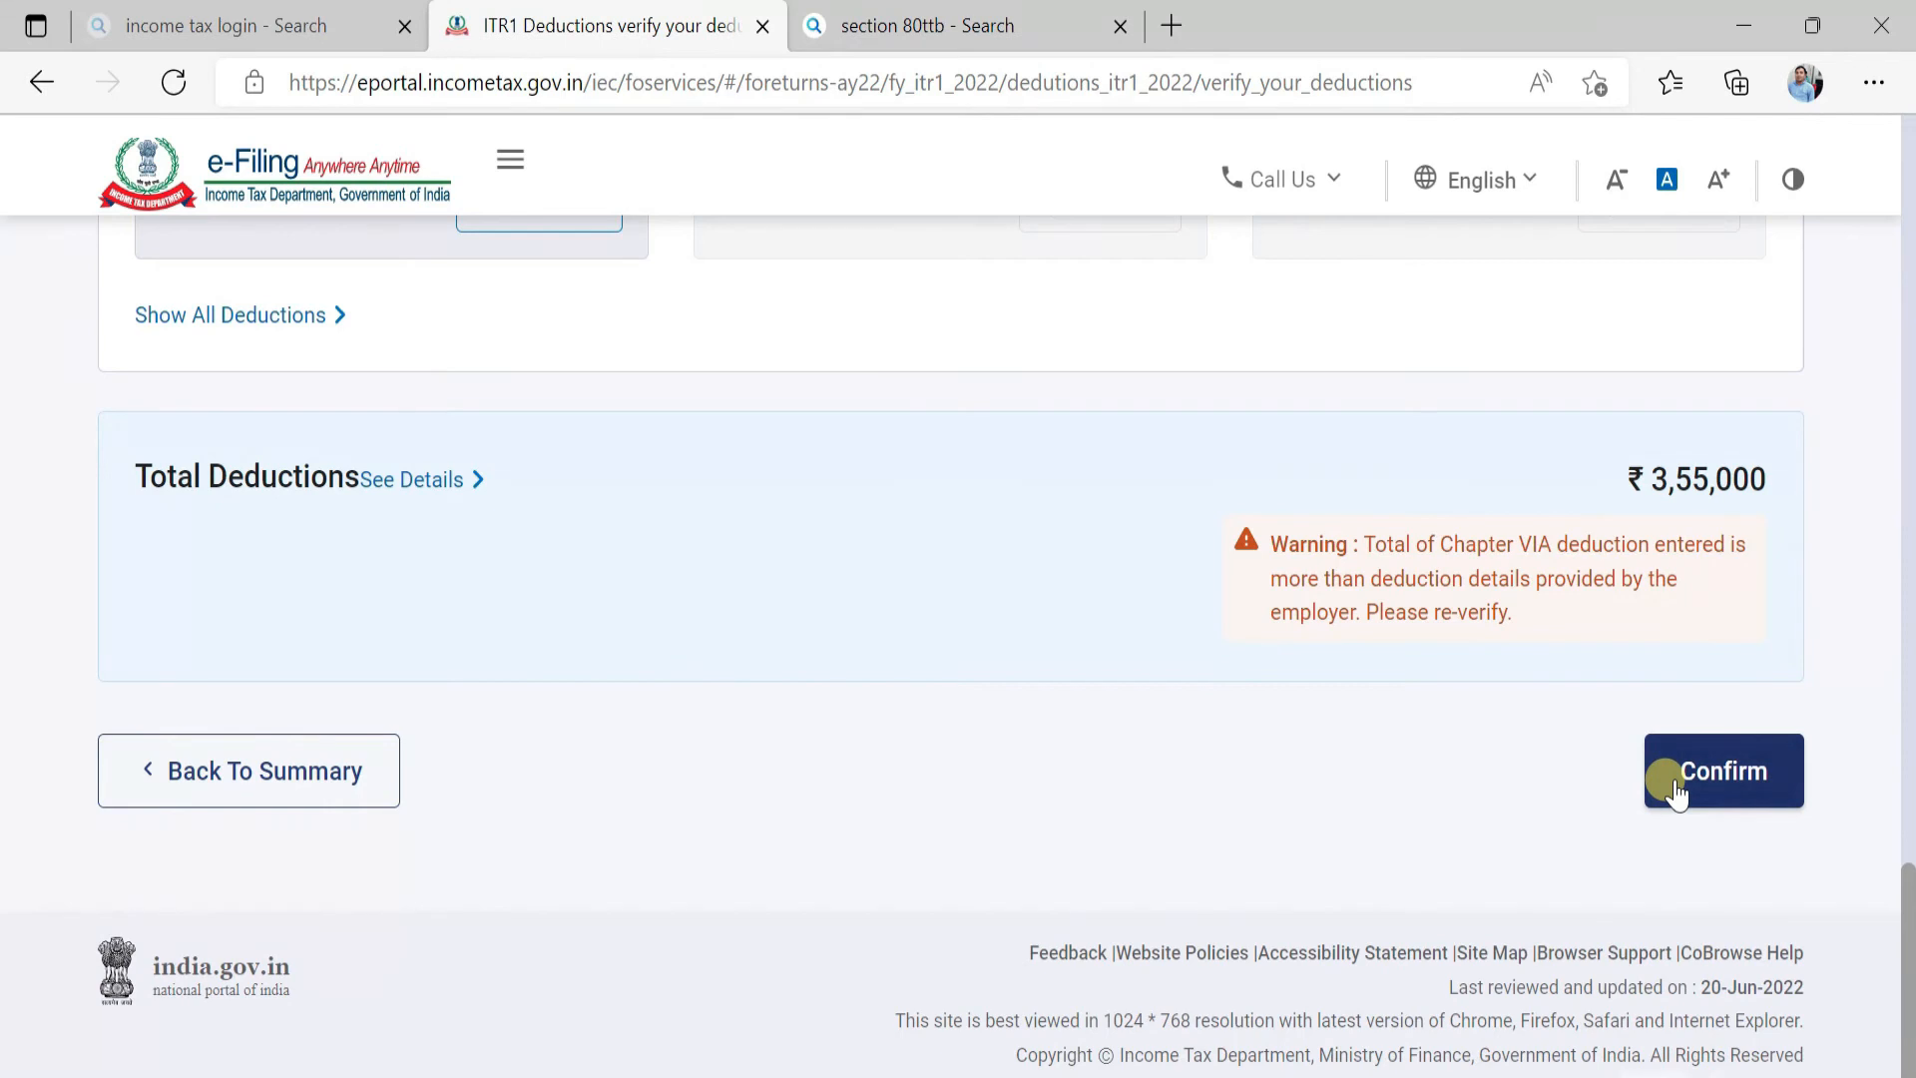
pyautogui.click(1676, 788)
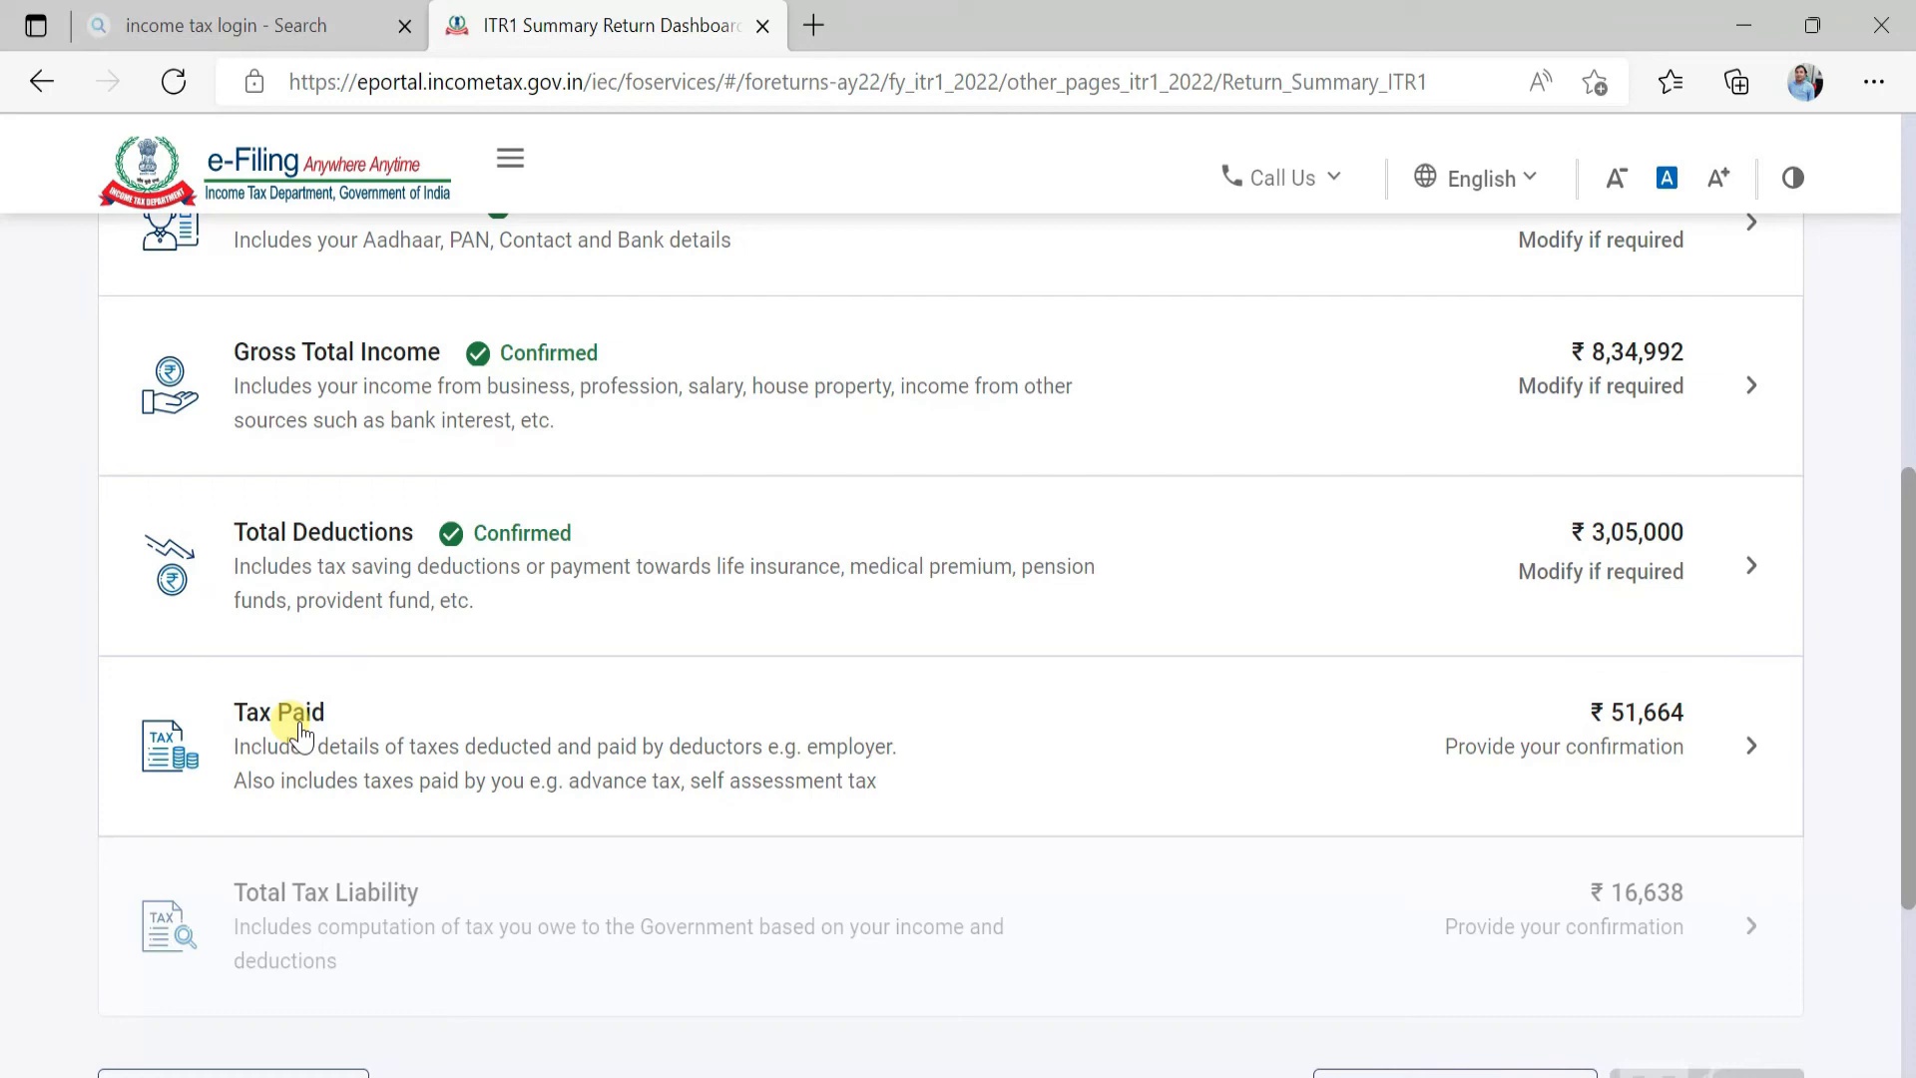
# Open Tax Paid and show the details of TDS on salary income, consulting the deductor totals in Form 26AS.
pyautogui.click(299, 735)
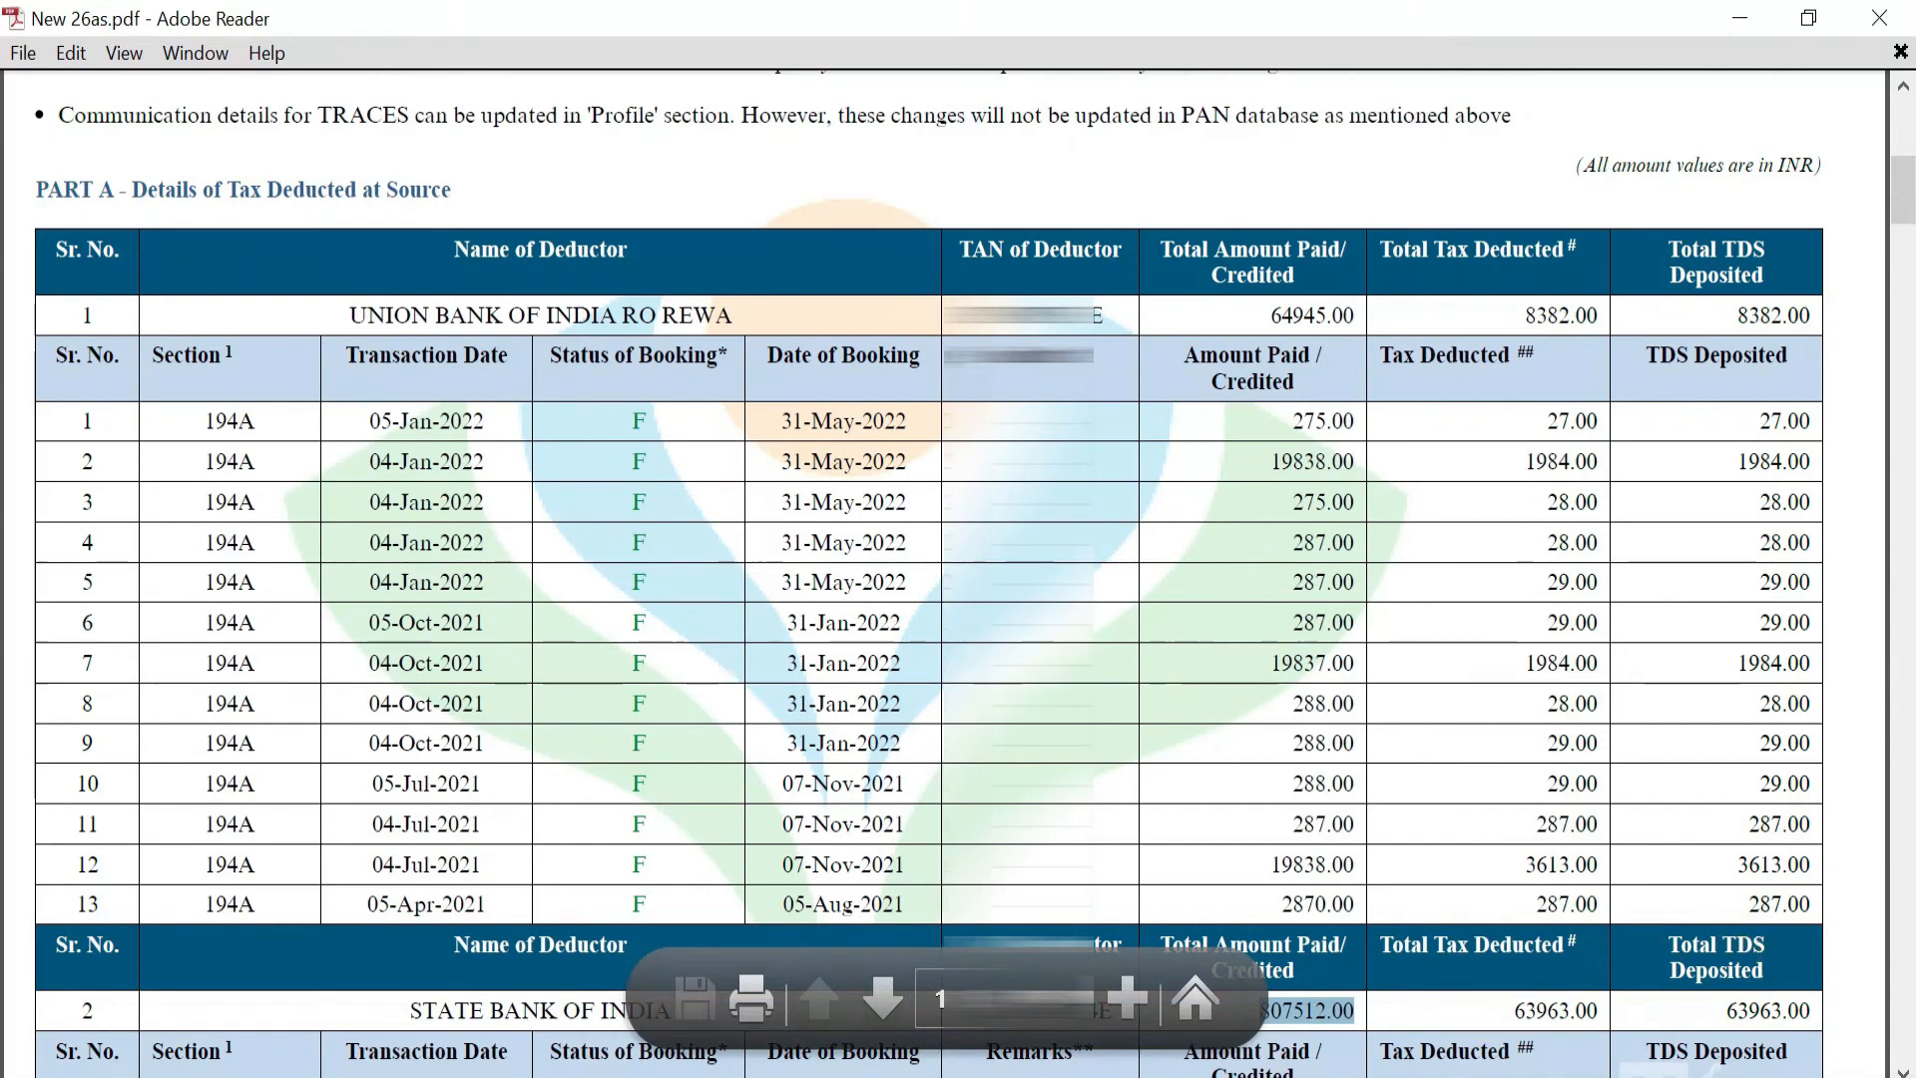
pyautogui.hotkey('alt', 'Tab')
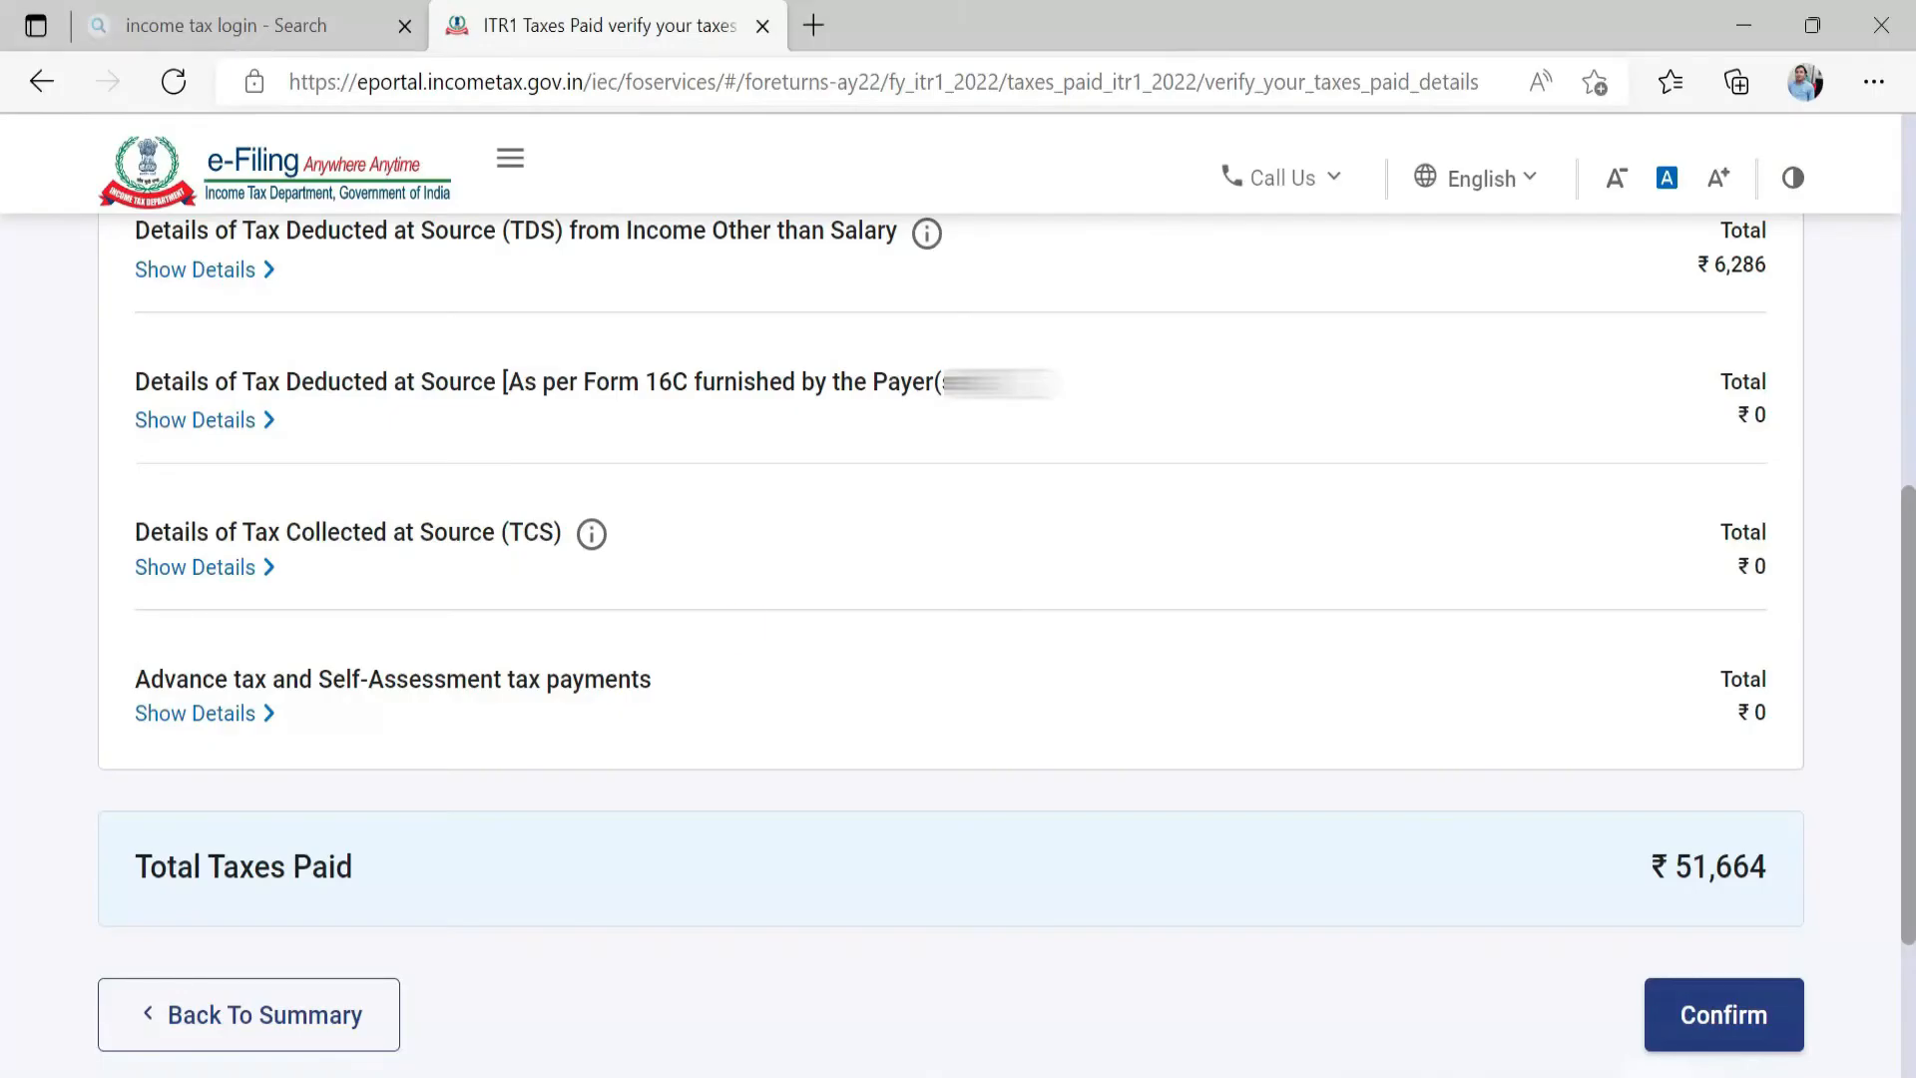
pyautogui.scroll(4, 192, 492)
pyautogui.click(215, 496)
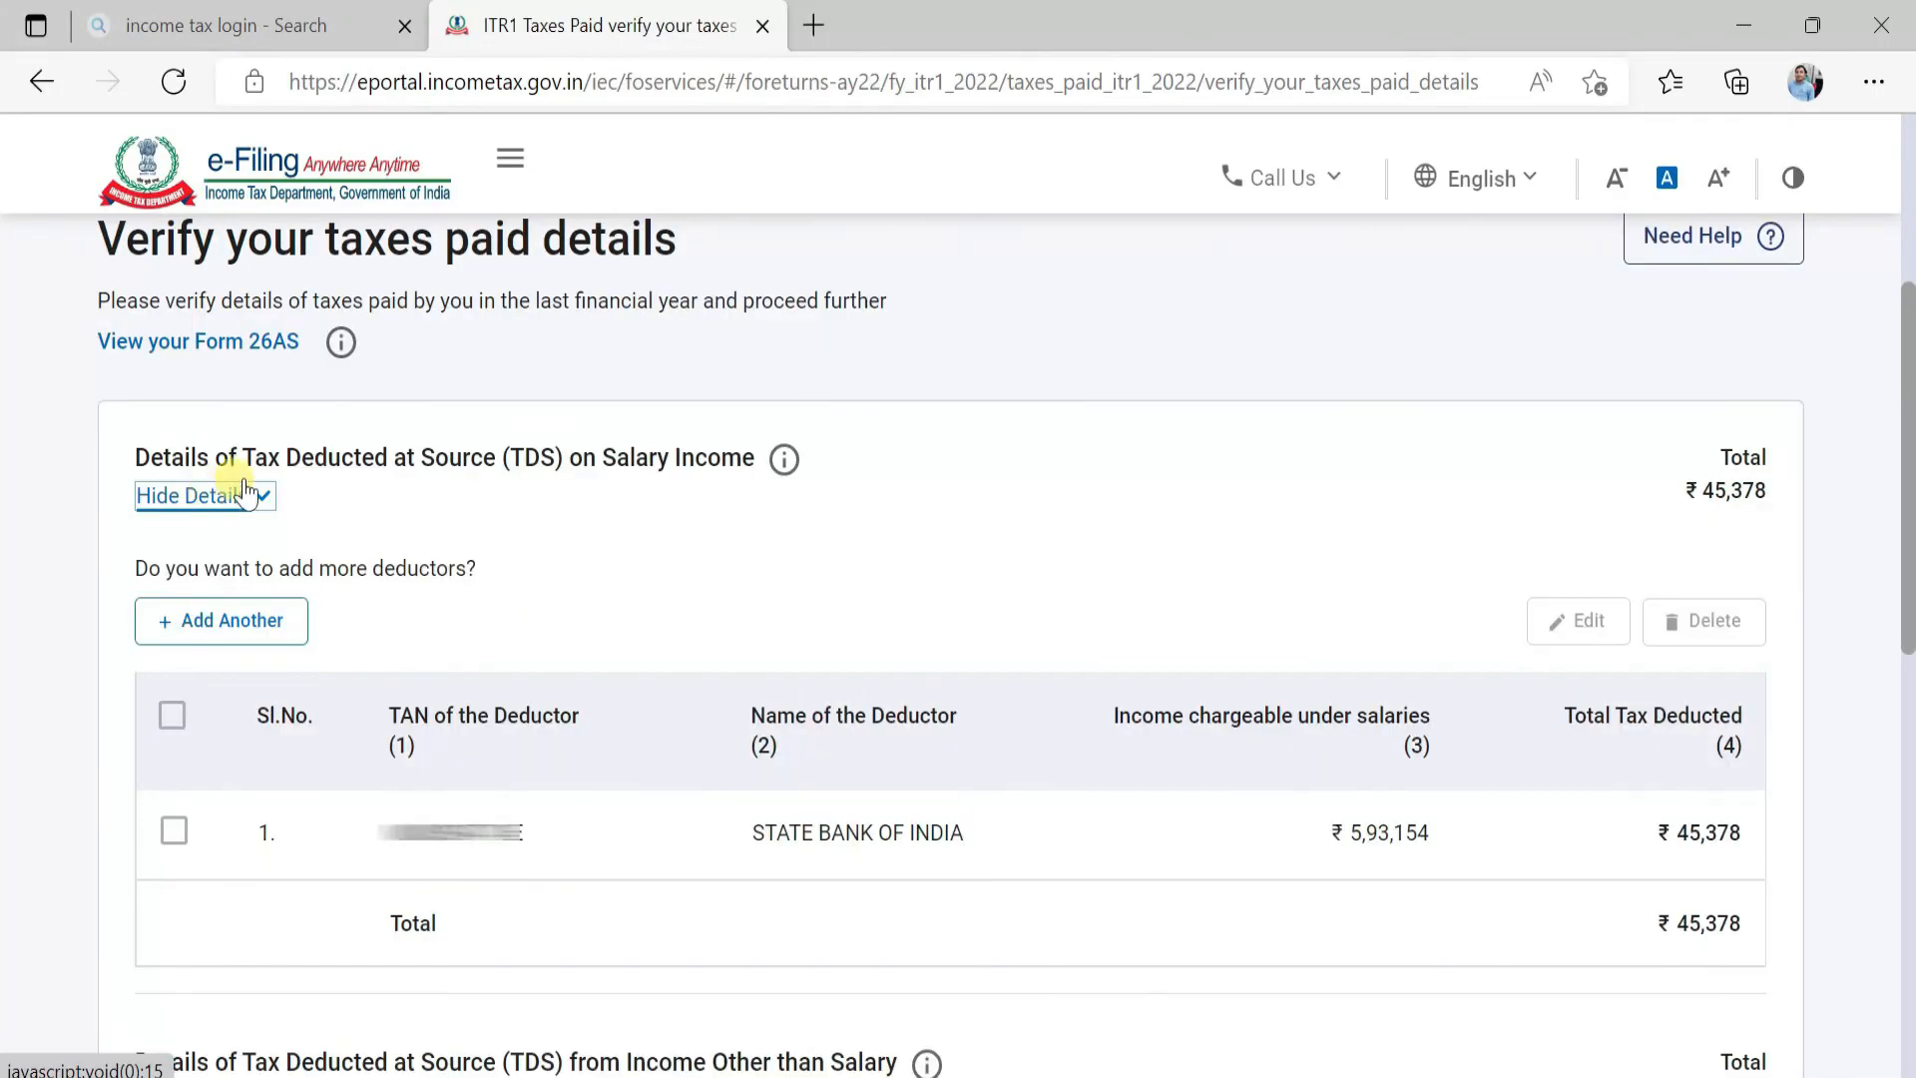
pyautogui.scroll(-2, 685, 898)
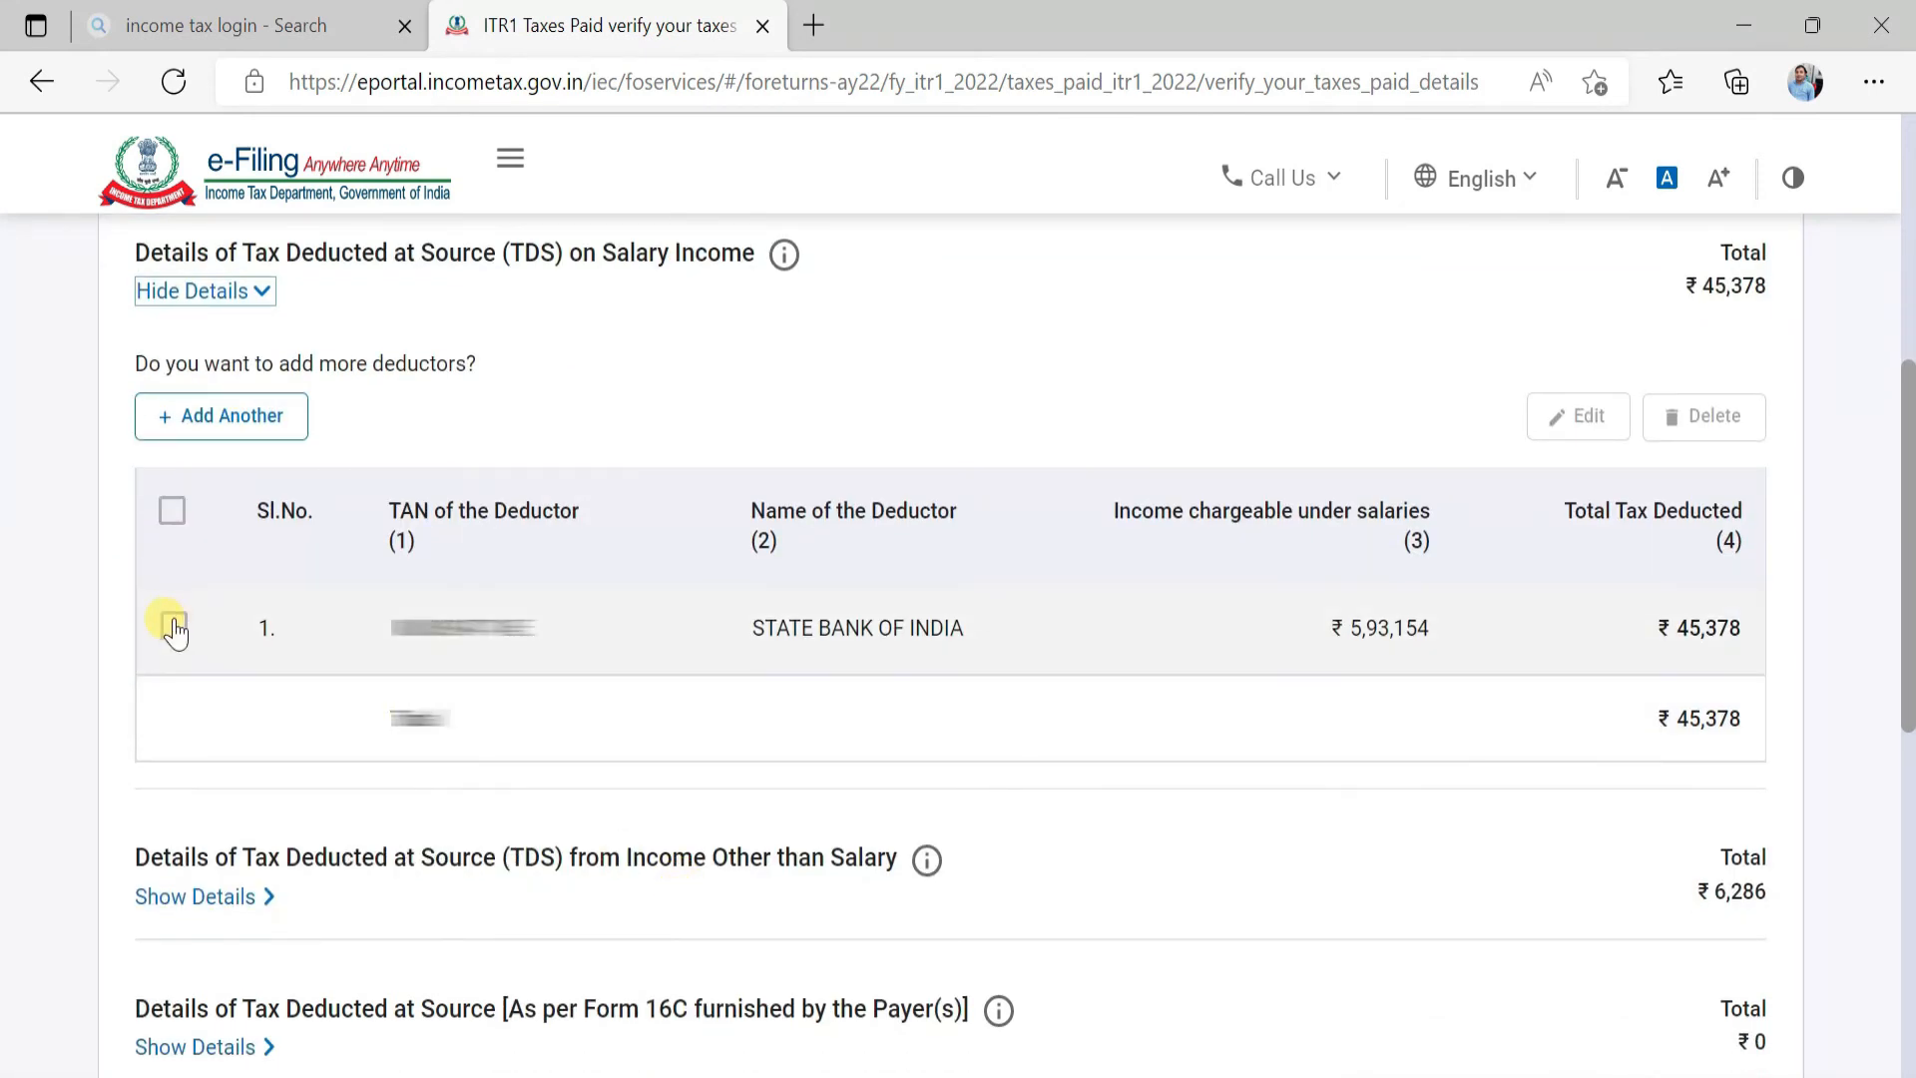
# Edit the State Bank of India salary TDS entry per Form 26AS: income chargeable 8,07,512 and total tax deducted 63,963; save it.
pyautogui.click(174, 626)
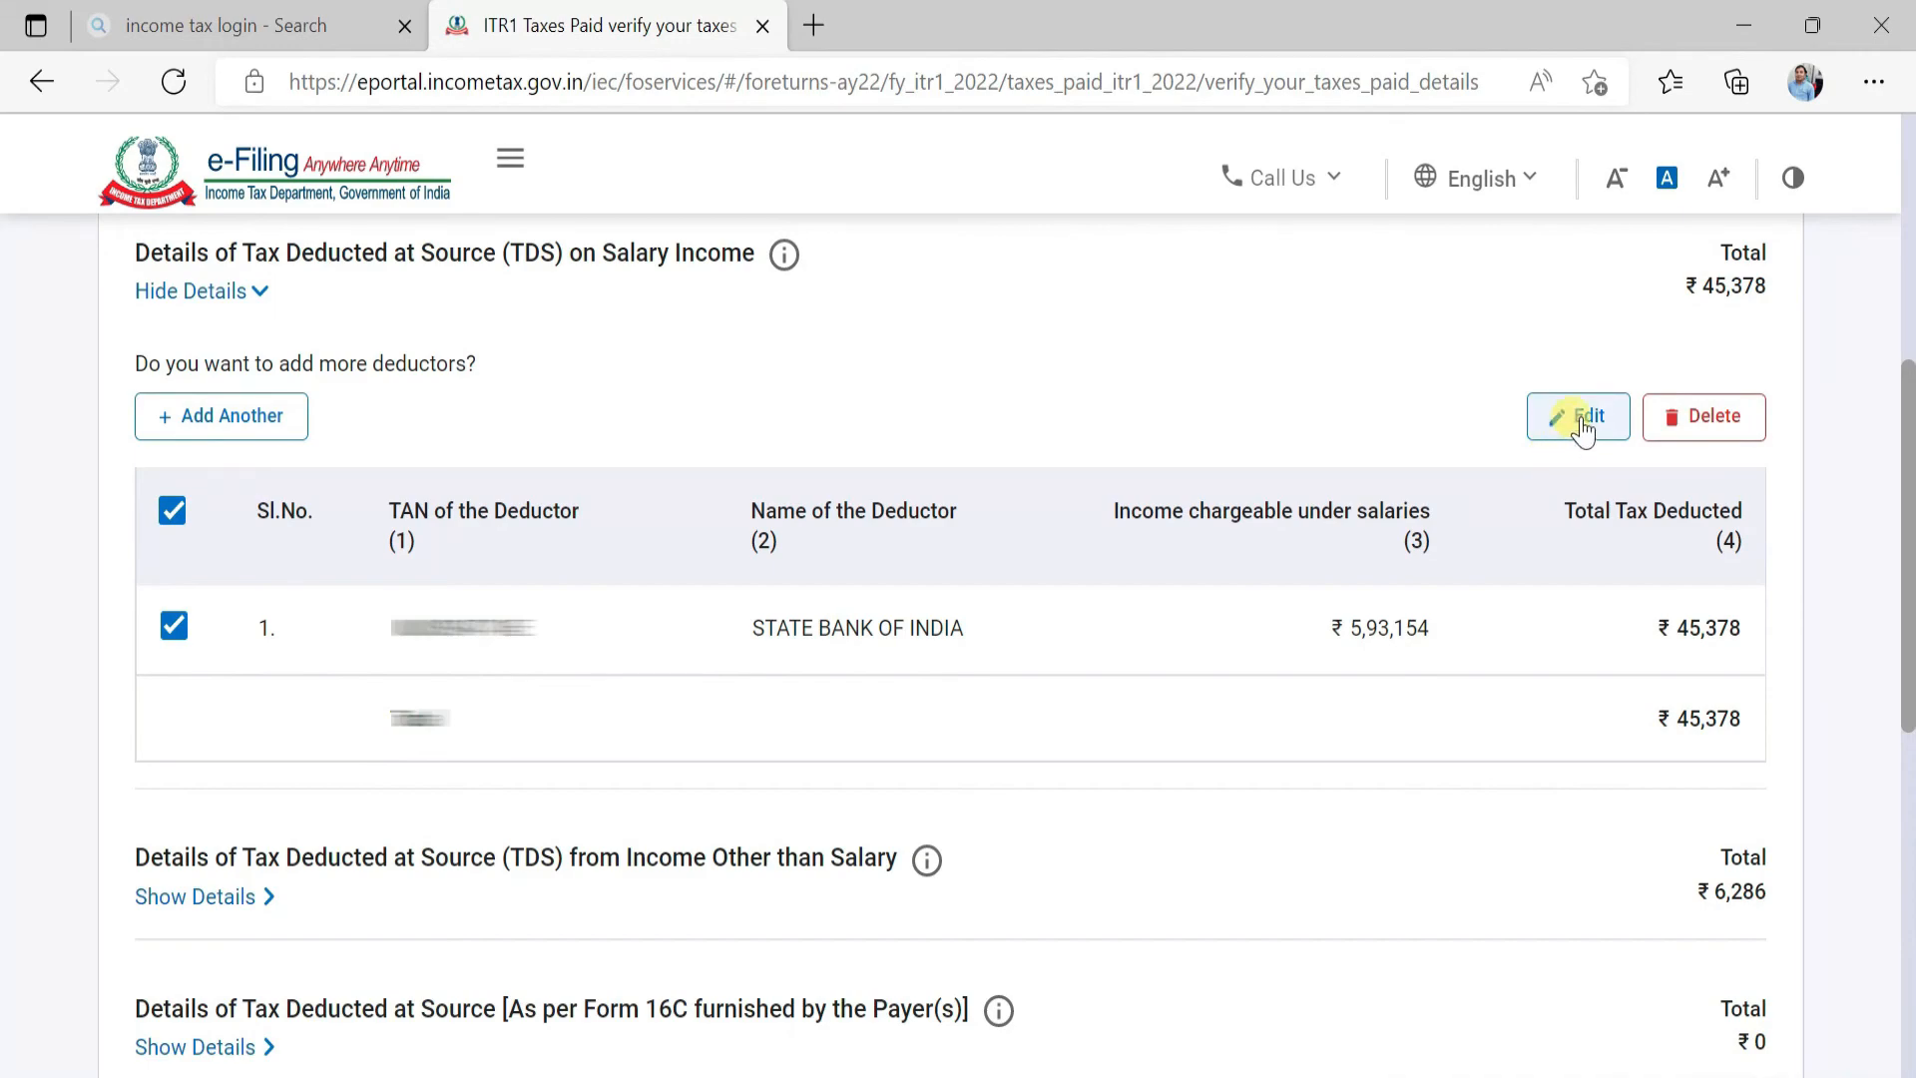
pyautogui.click(1583, 423)
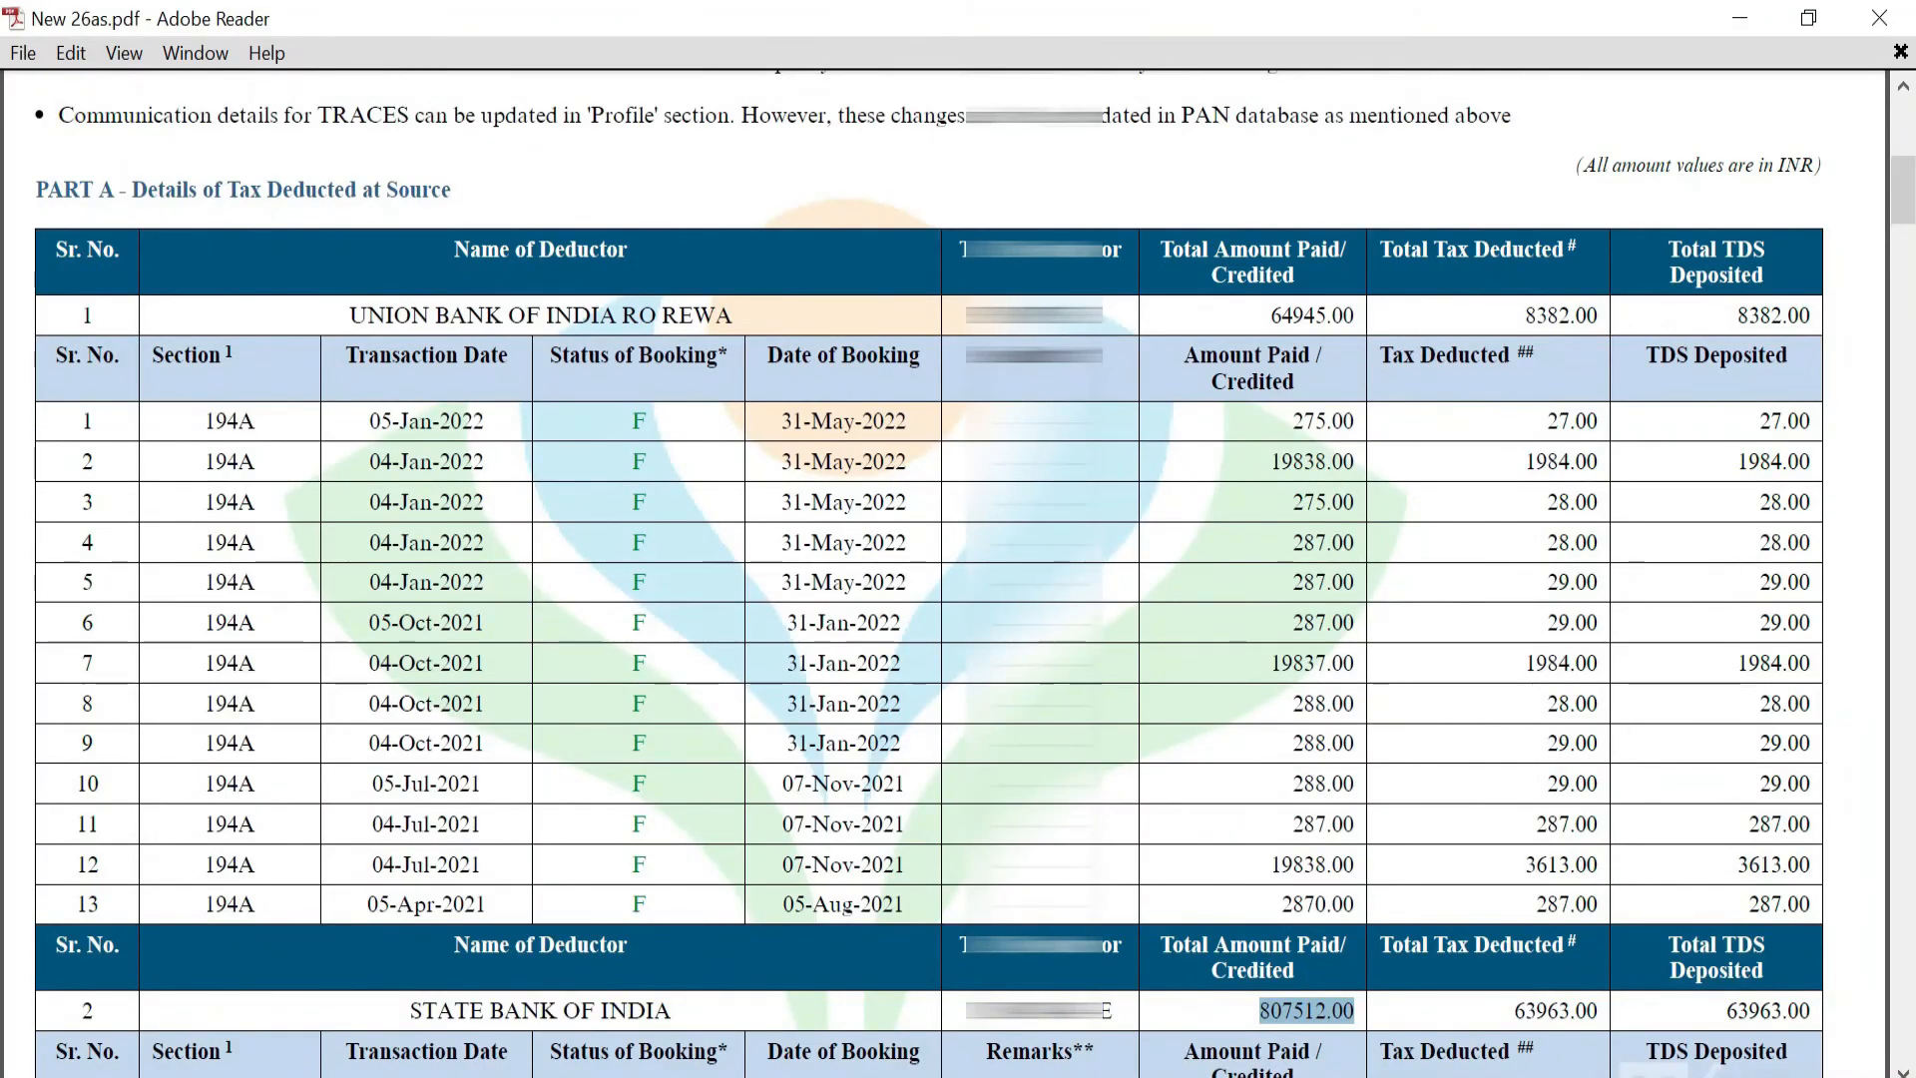
pyautogui.scroll(-3, 1227, 788)
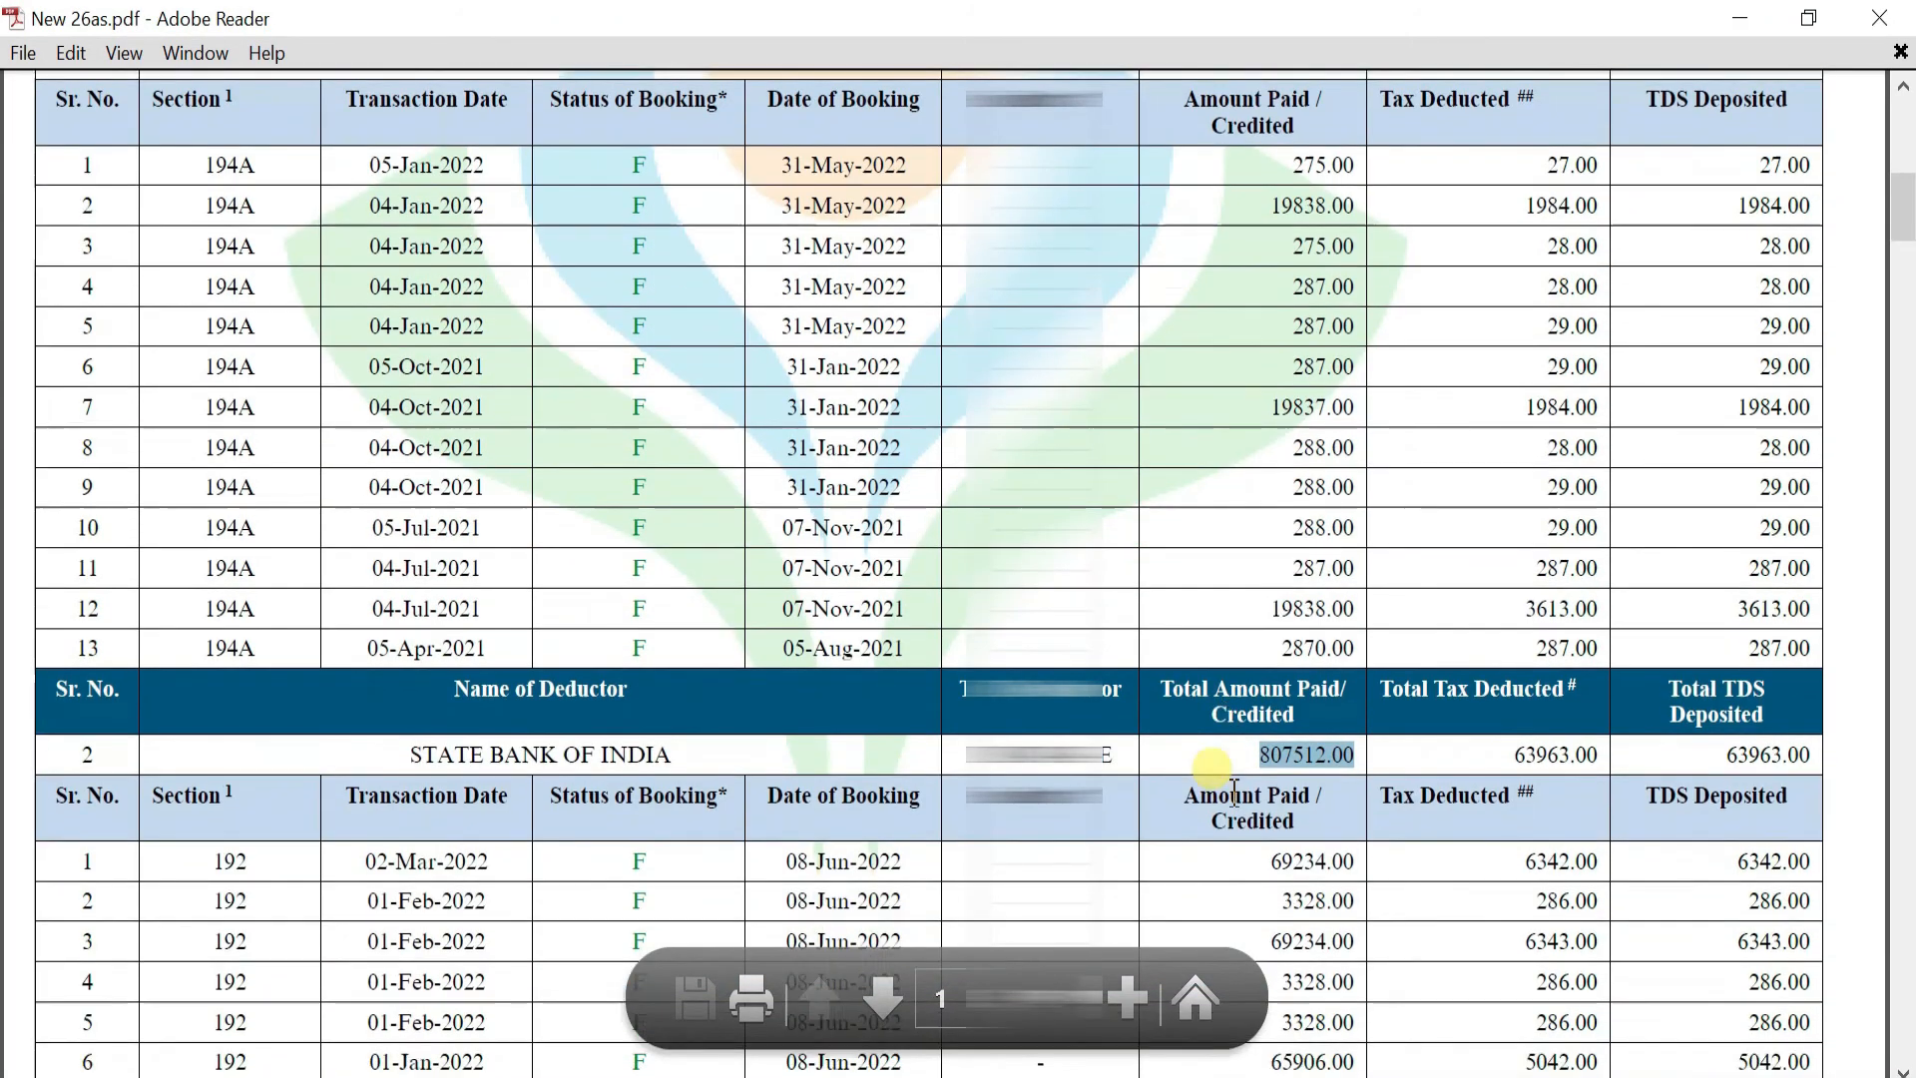
pyautogui.scroll(-4, 1234, 793)
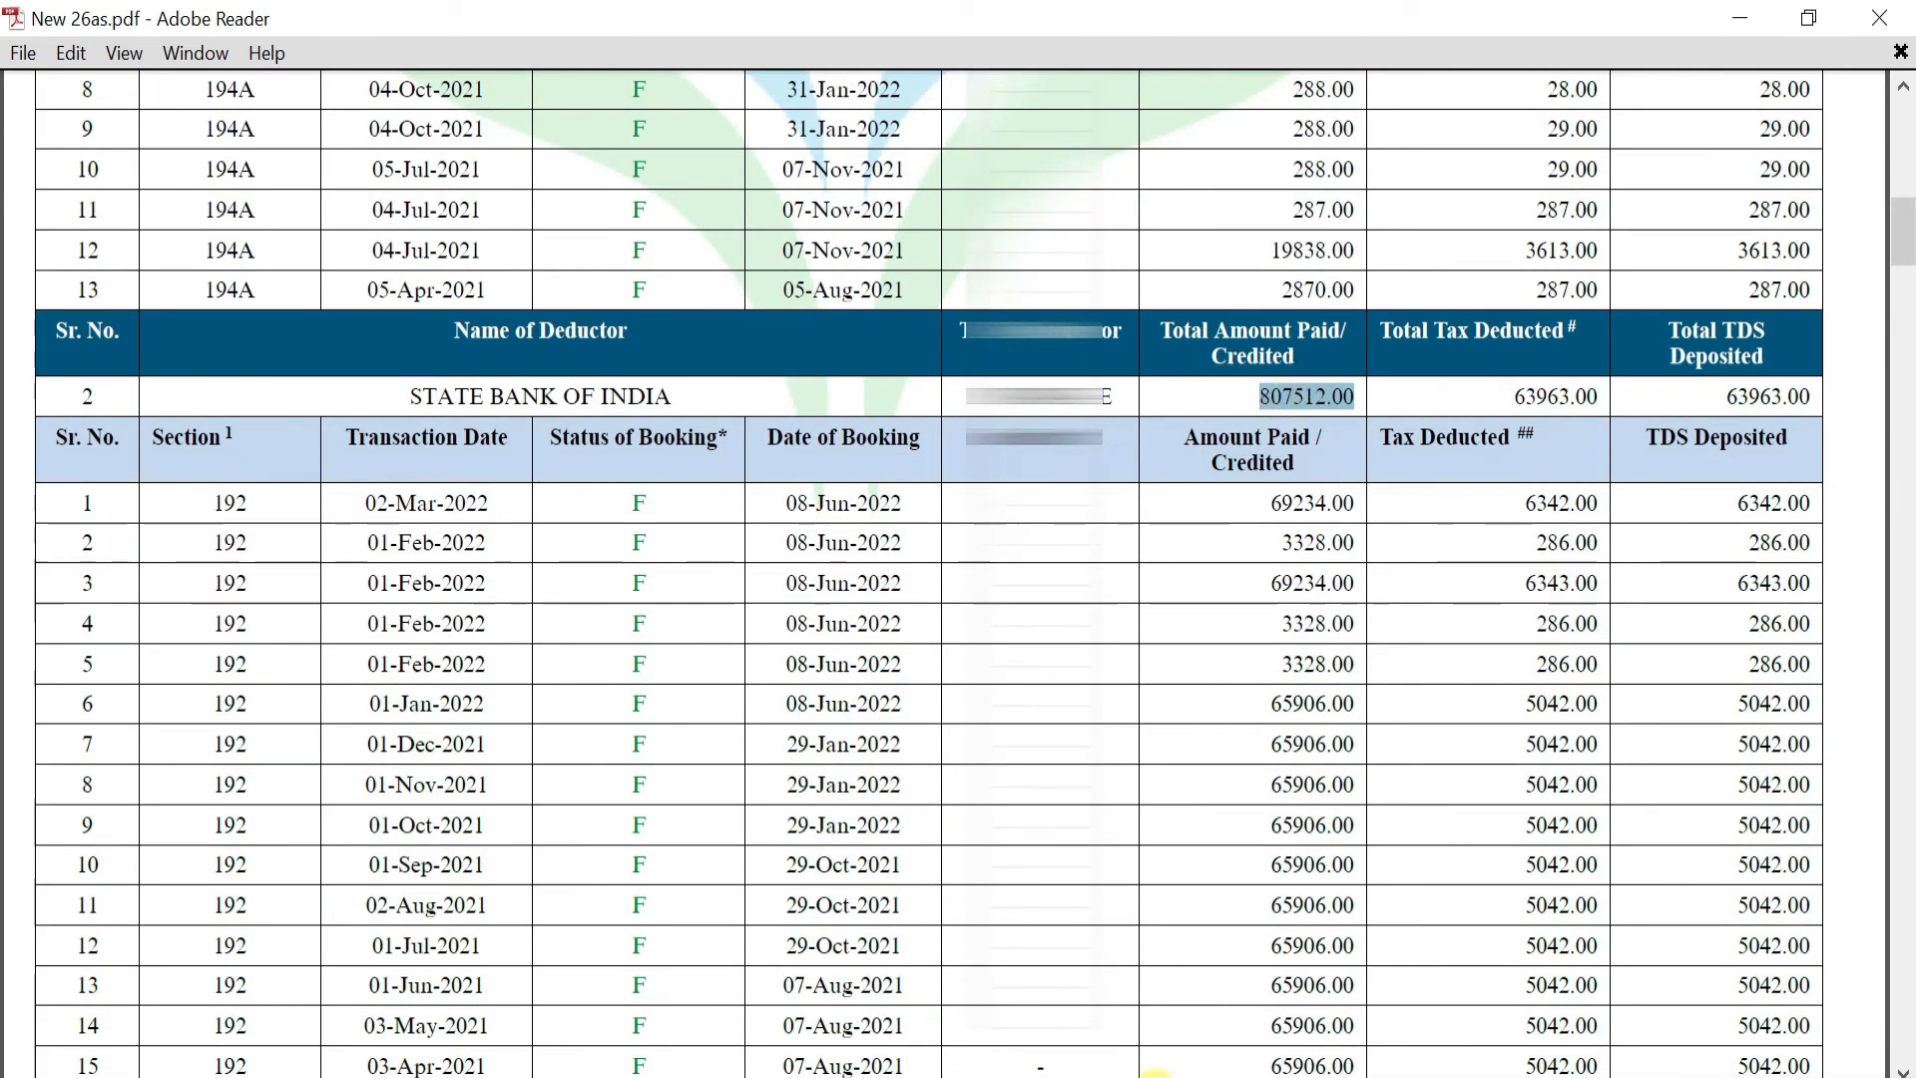
pyautogui.click(1154, 1075)
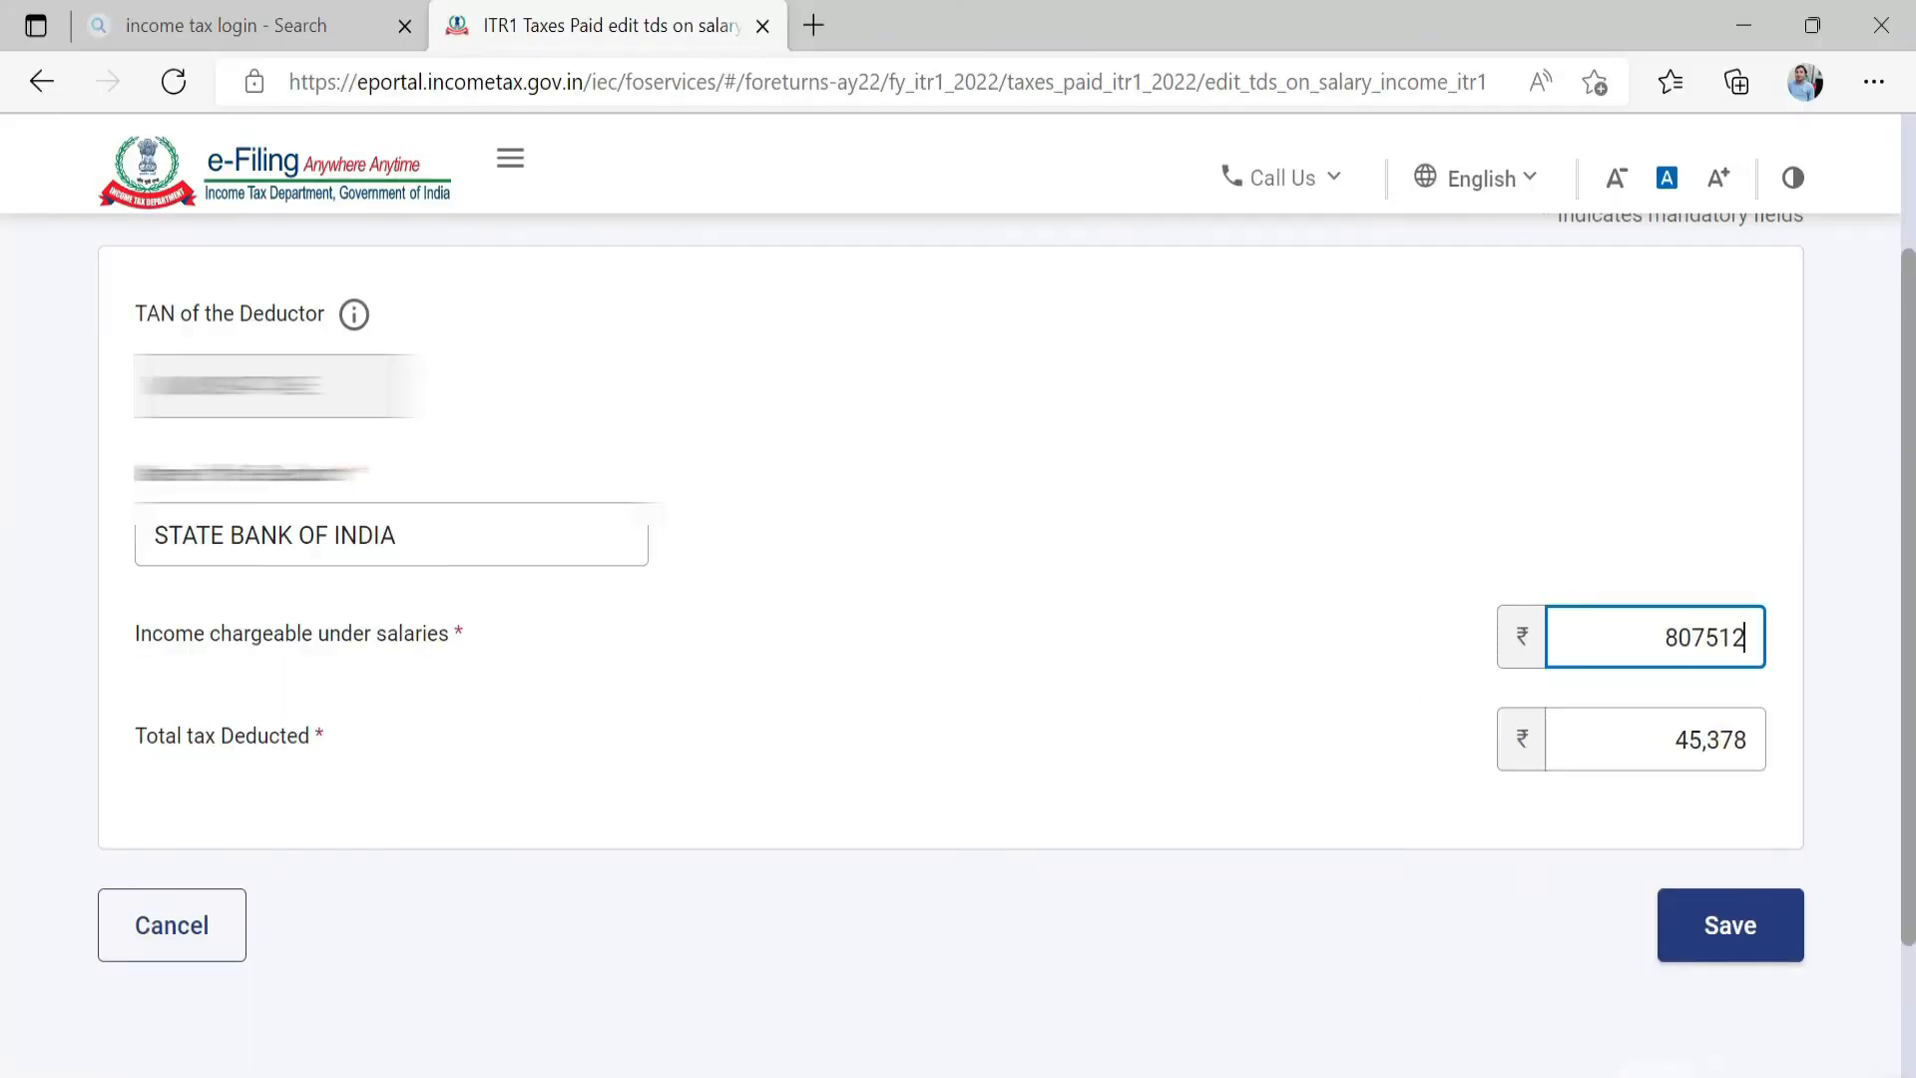
pyautogui.click(1155, 1075)
pyautogui.click(1154, 1075)
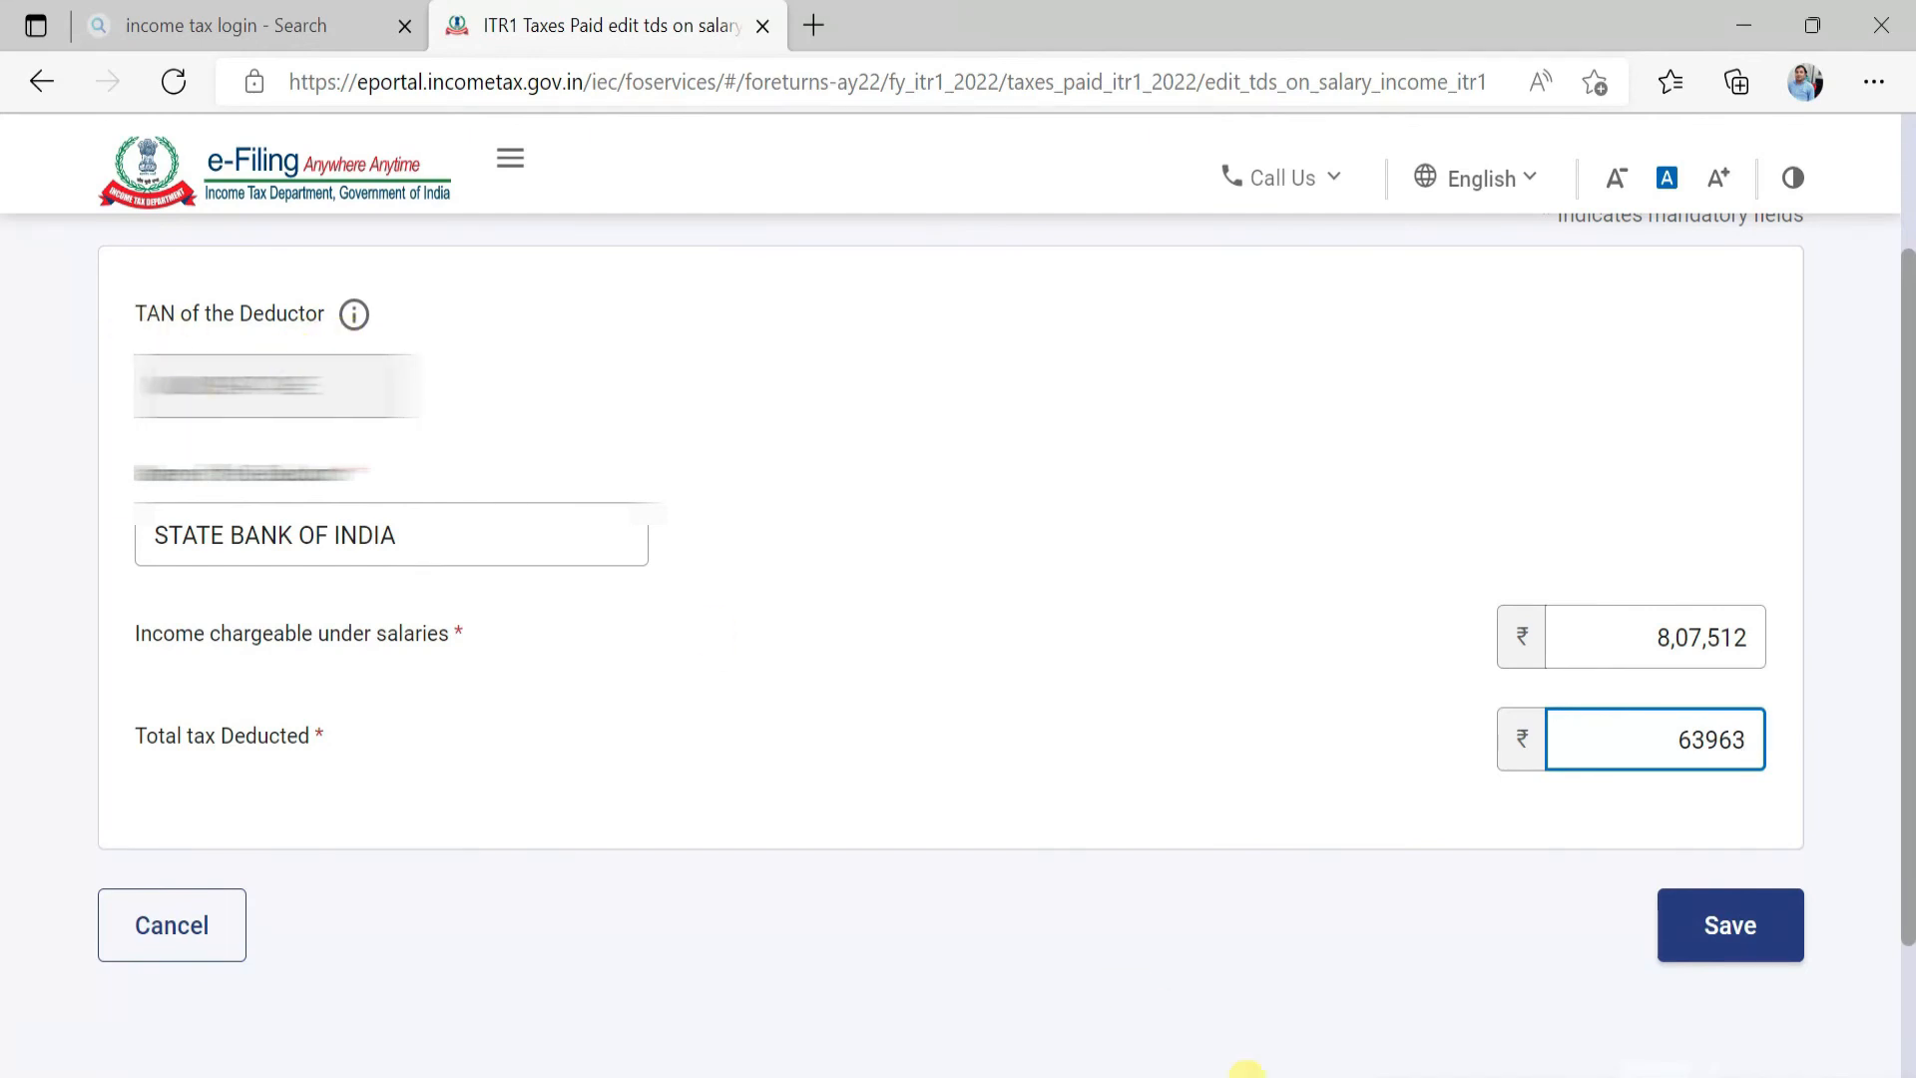
pyautogui.click(1155, 1075)
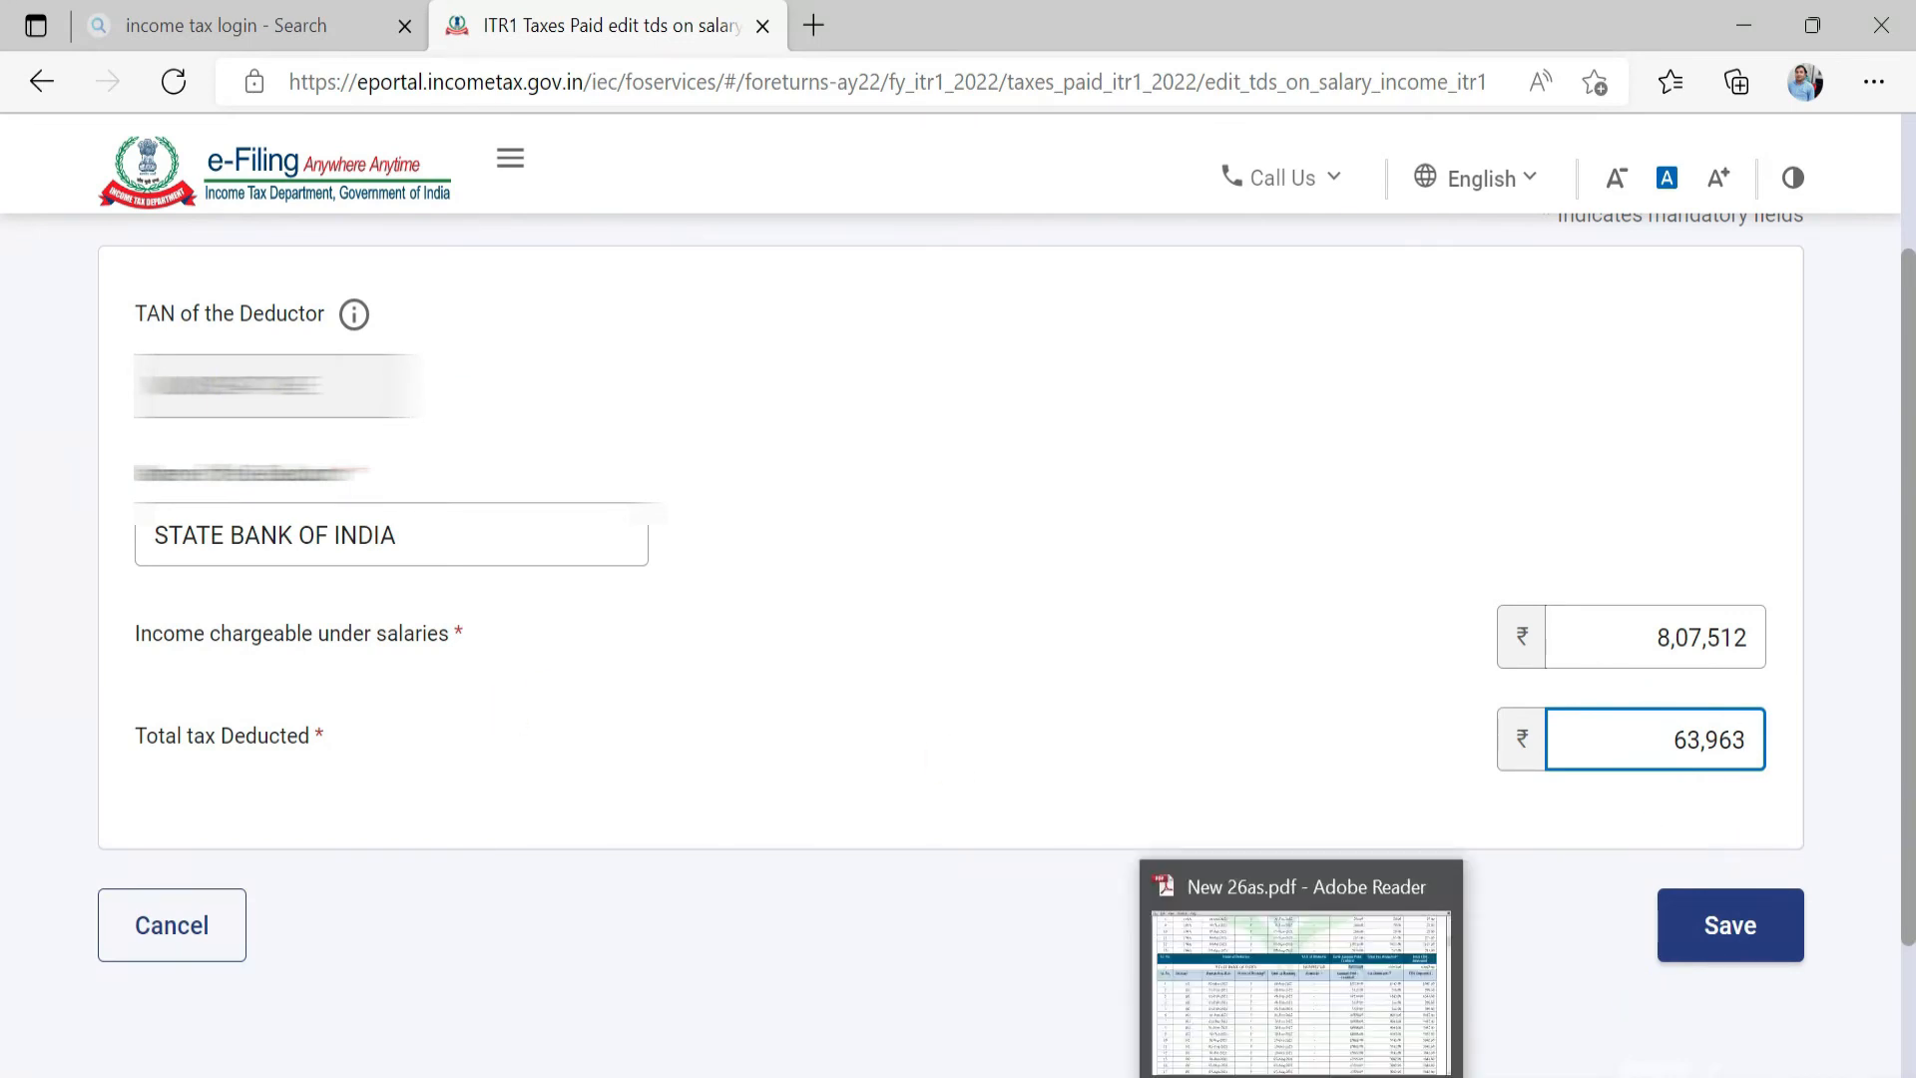
pyautogui.click(1303, 1074)
pyautogui.hotkey('alt', 'Tab')
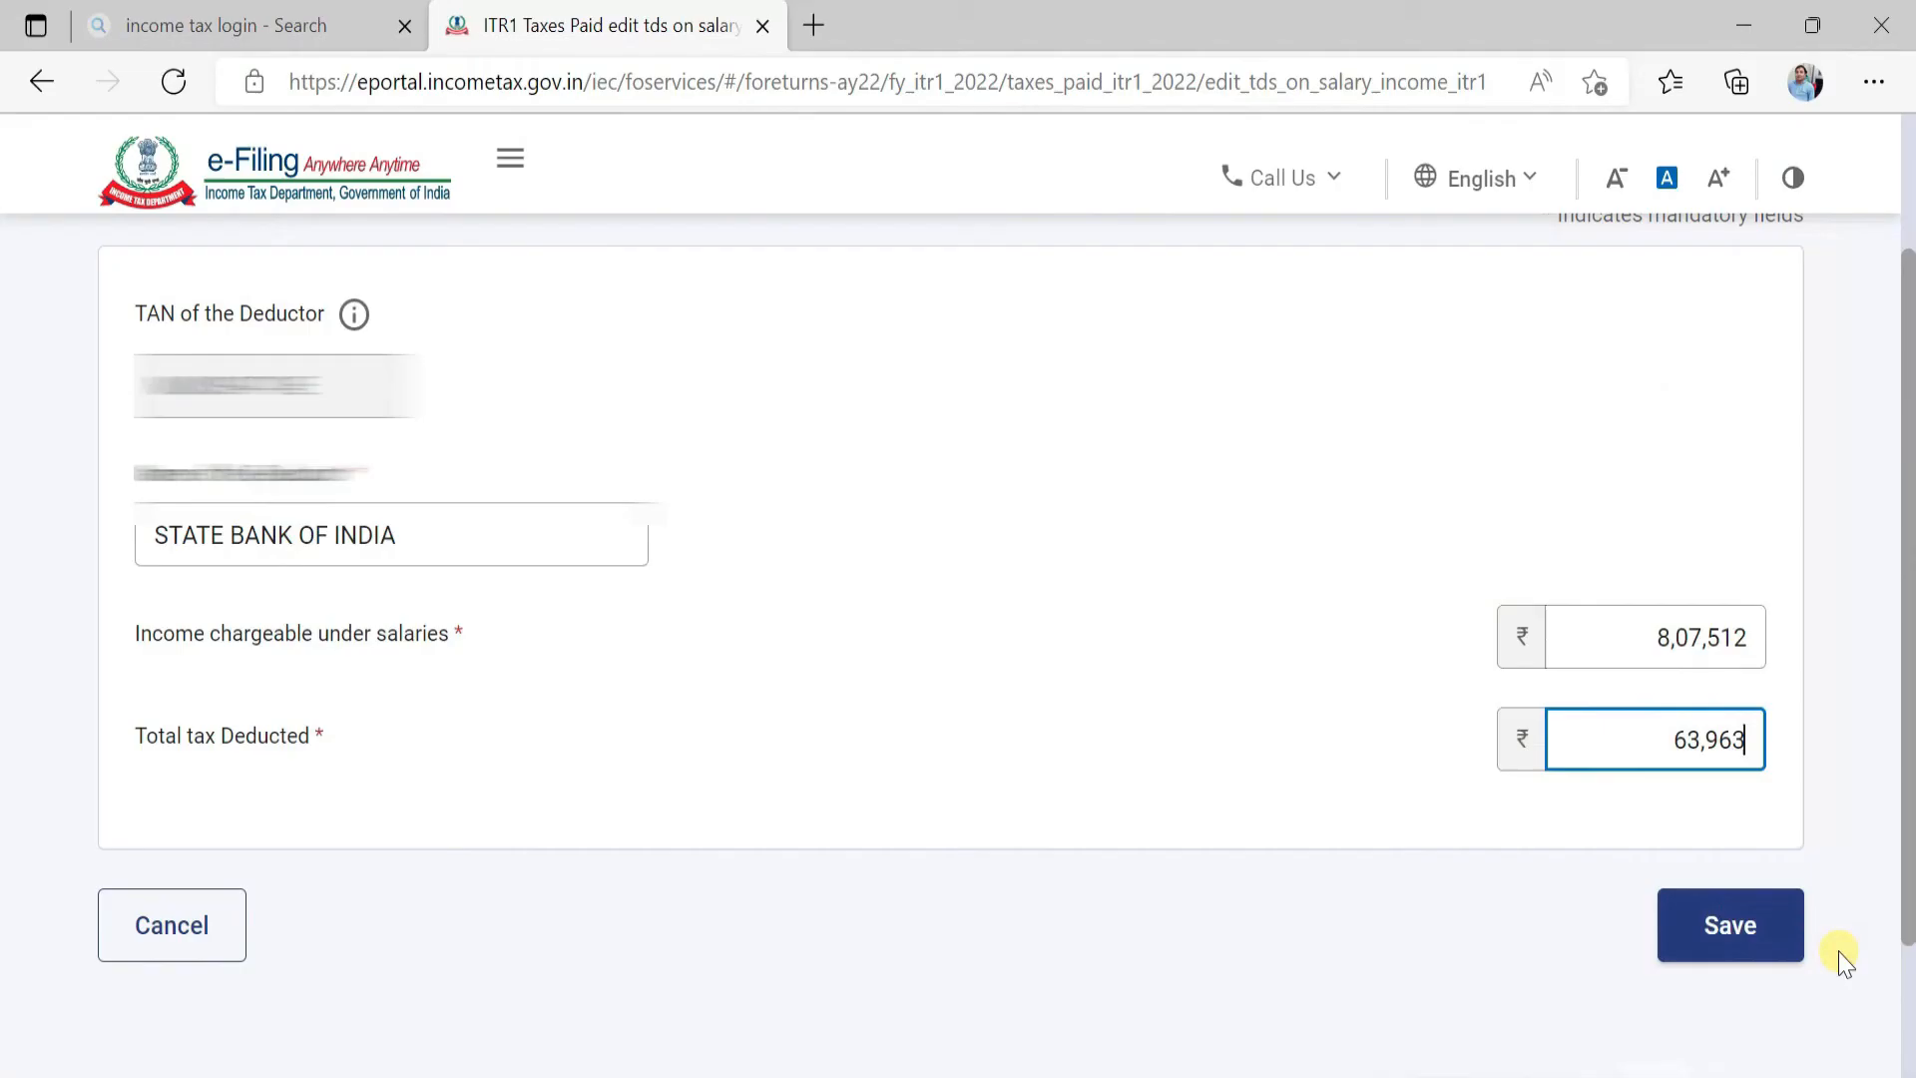
pyautogui.click(1738, 930)
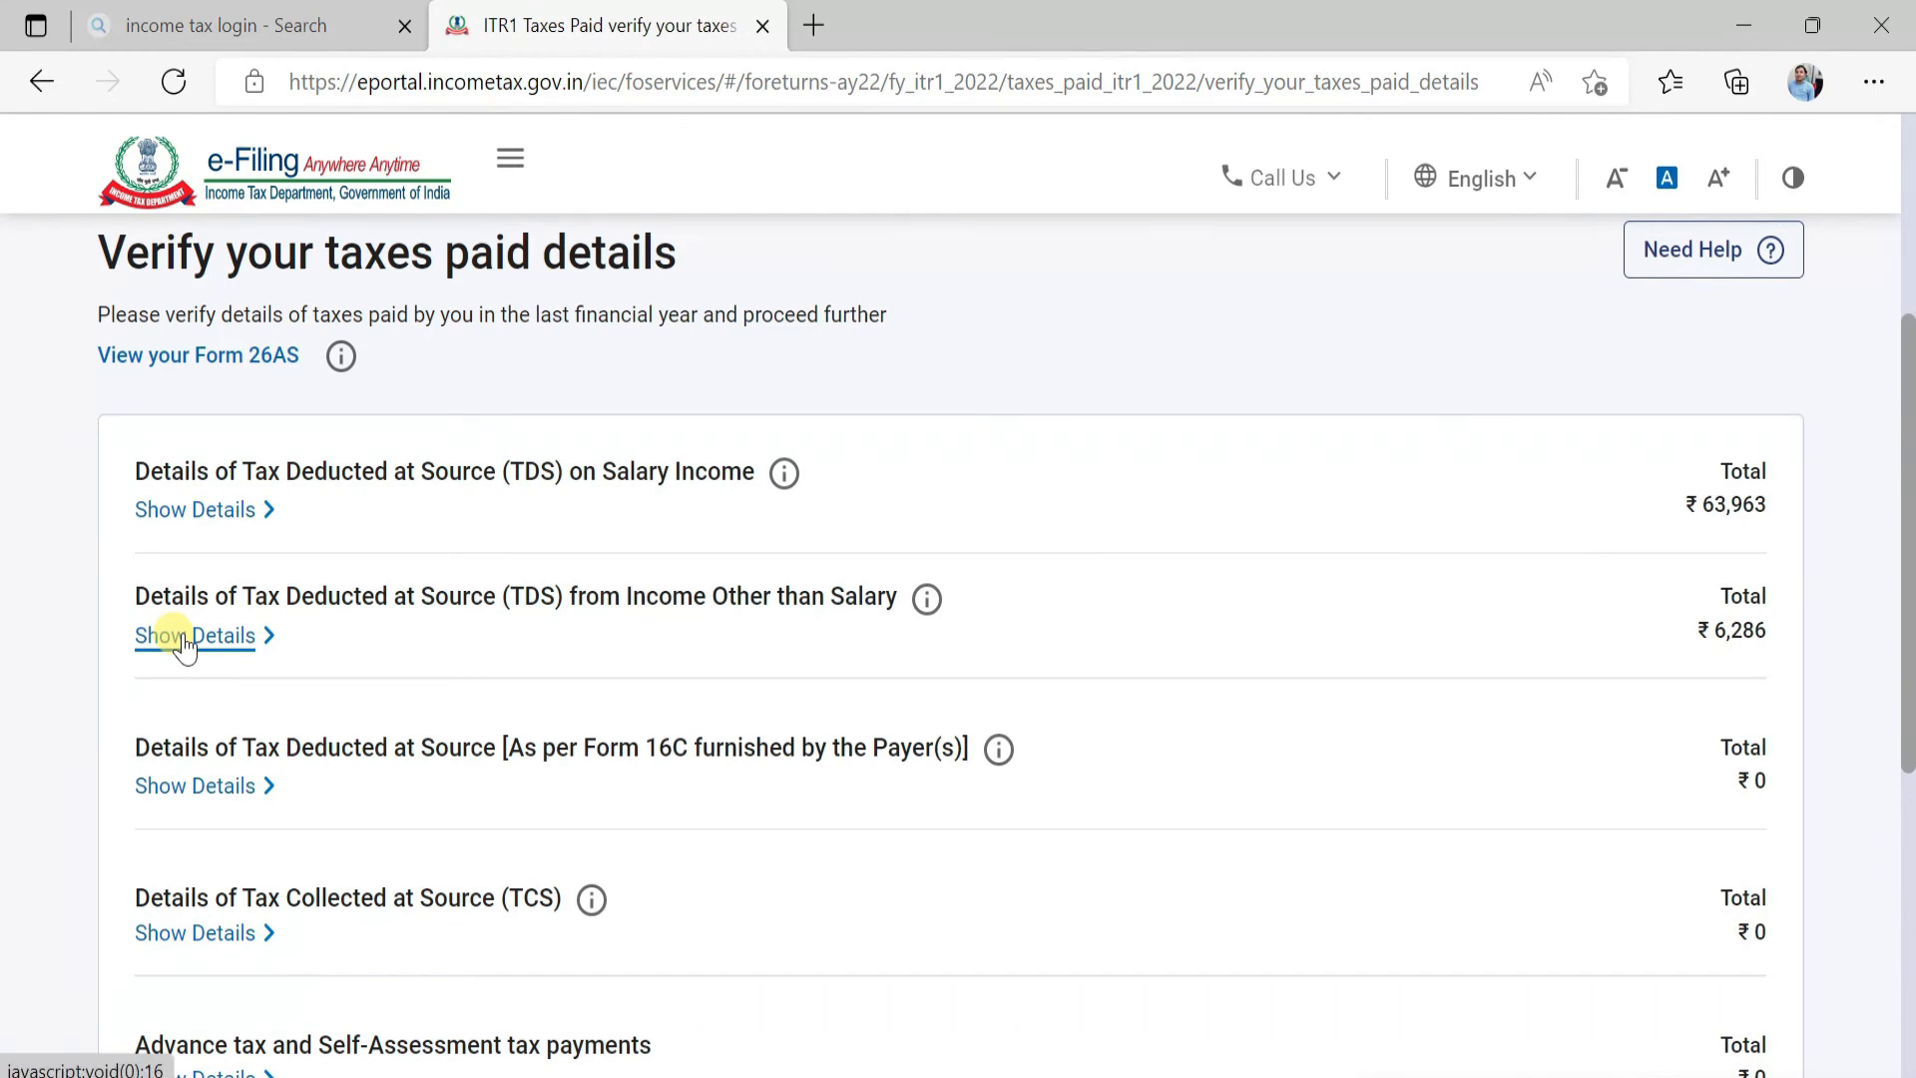
# Update Union Bank of India's non-salary TDS per Form 26AS: gross receipt 64,945, year 2021, tax deducted and credit claimed 8,382; save.
pyautogui.click(184, 639)
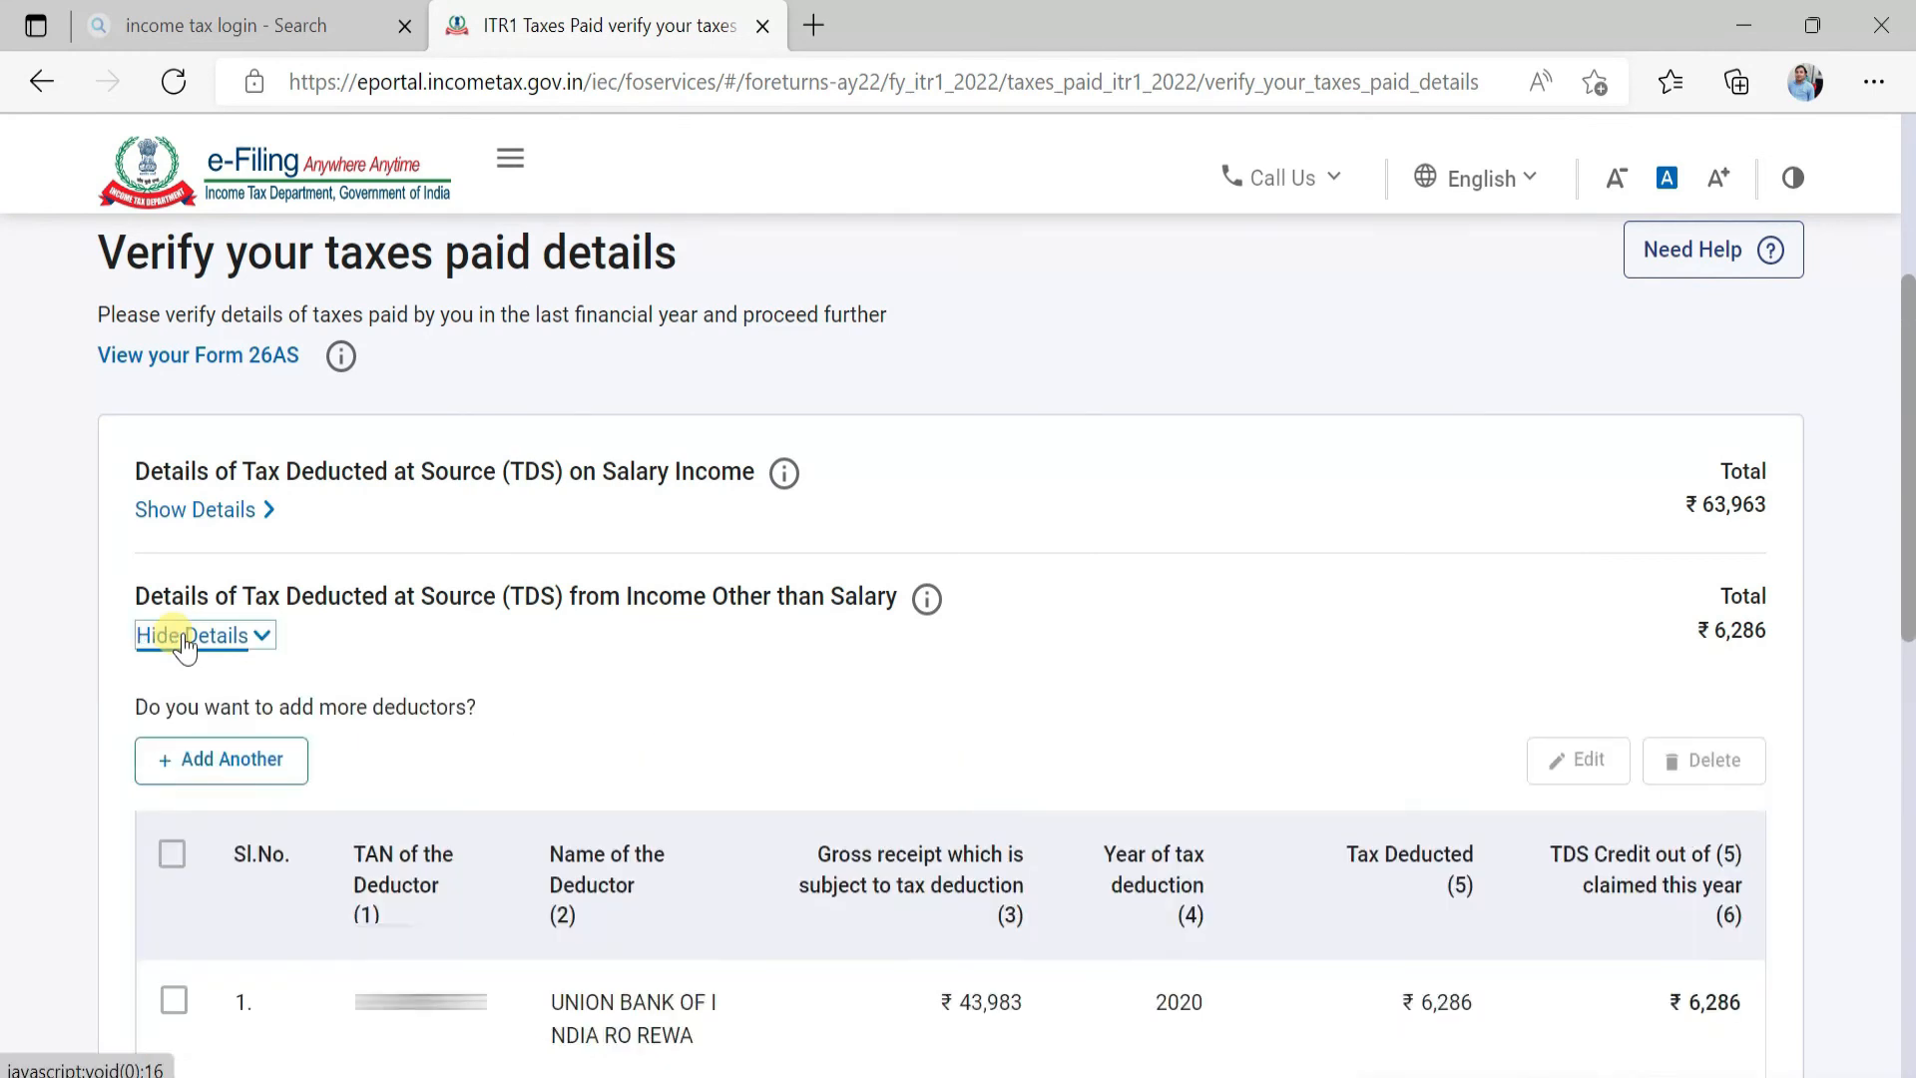
pyautogui.scroll(-3, 637, 688)
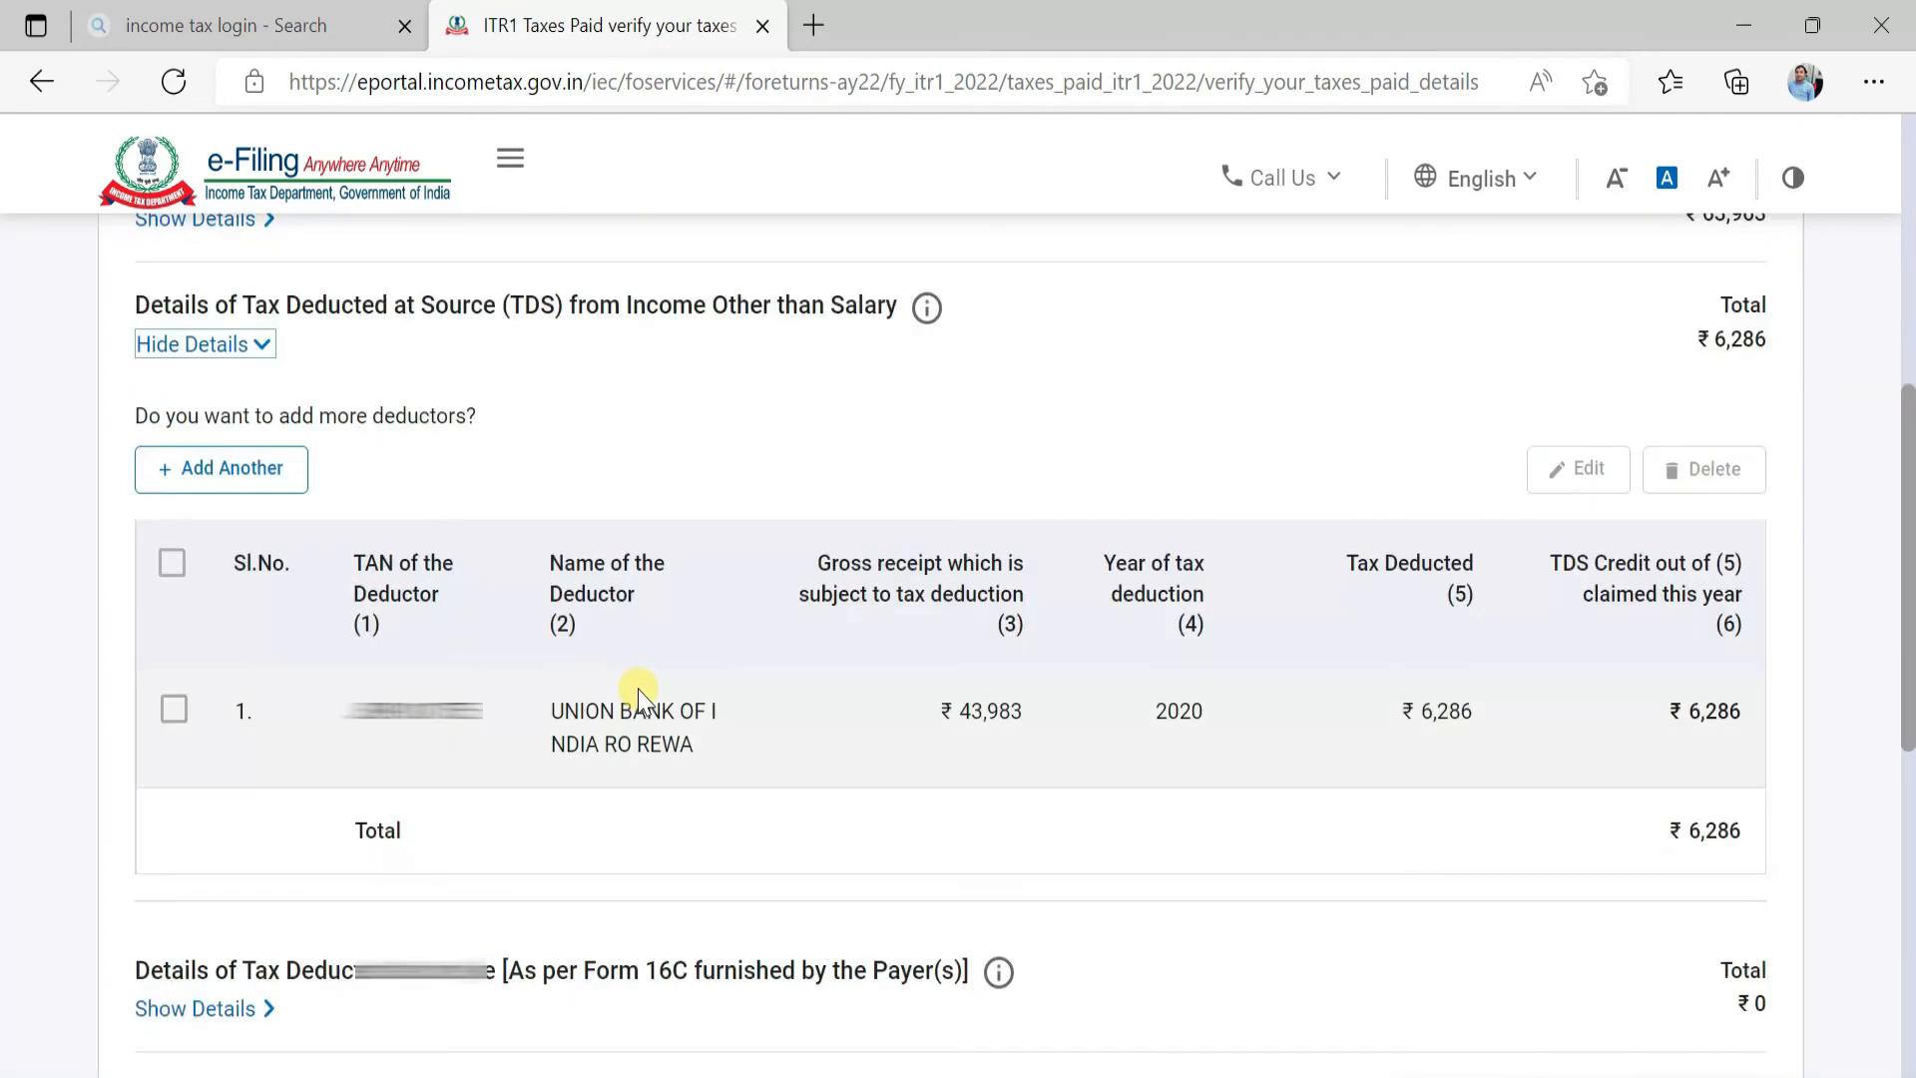
pyautogui.click(173, 712)
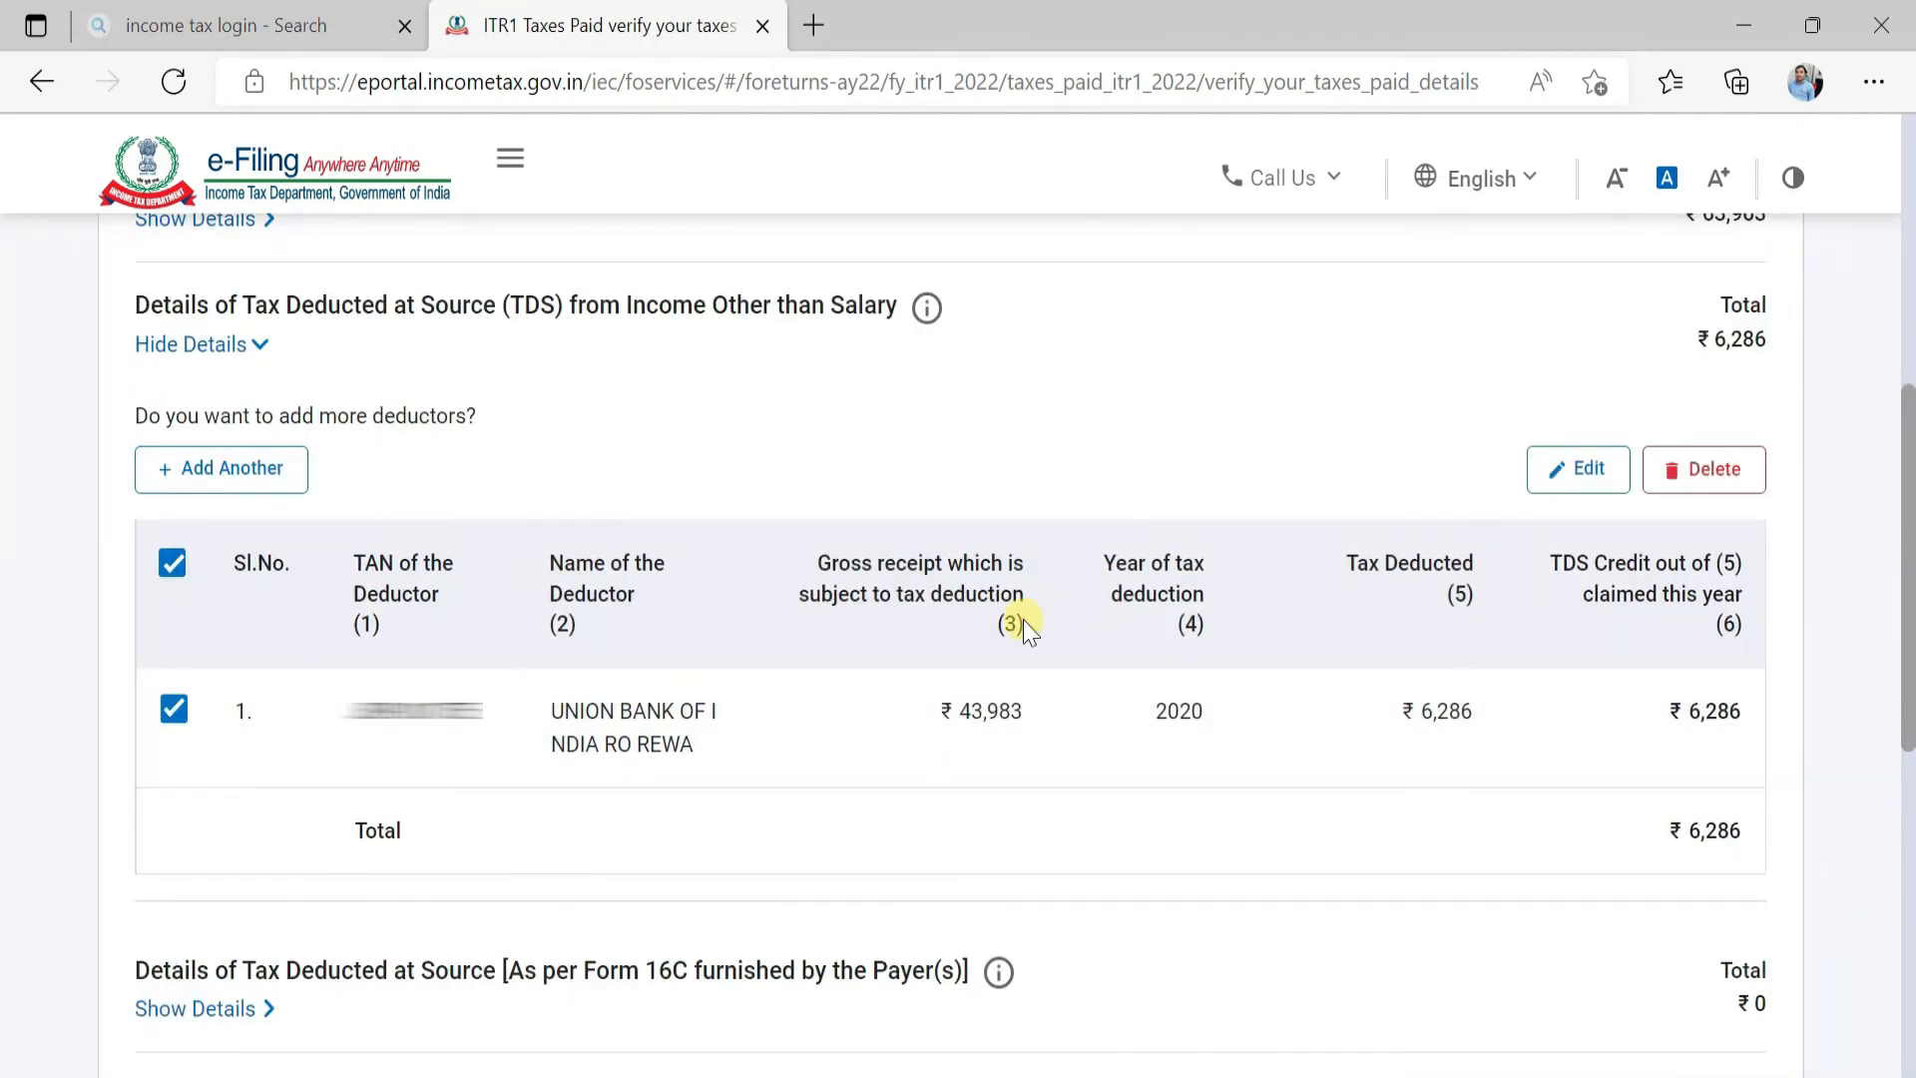
pyautogui.click(1575, 469)
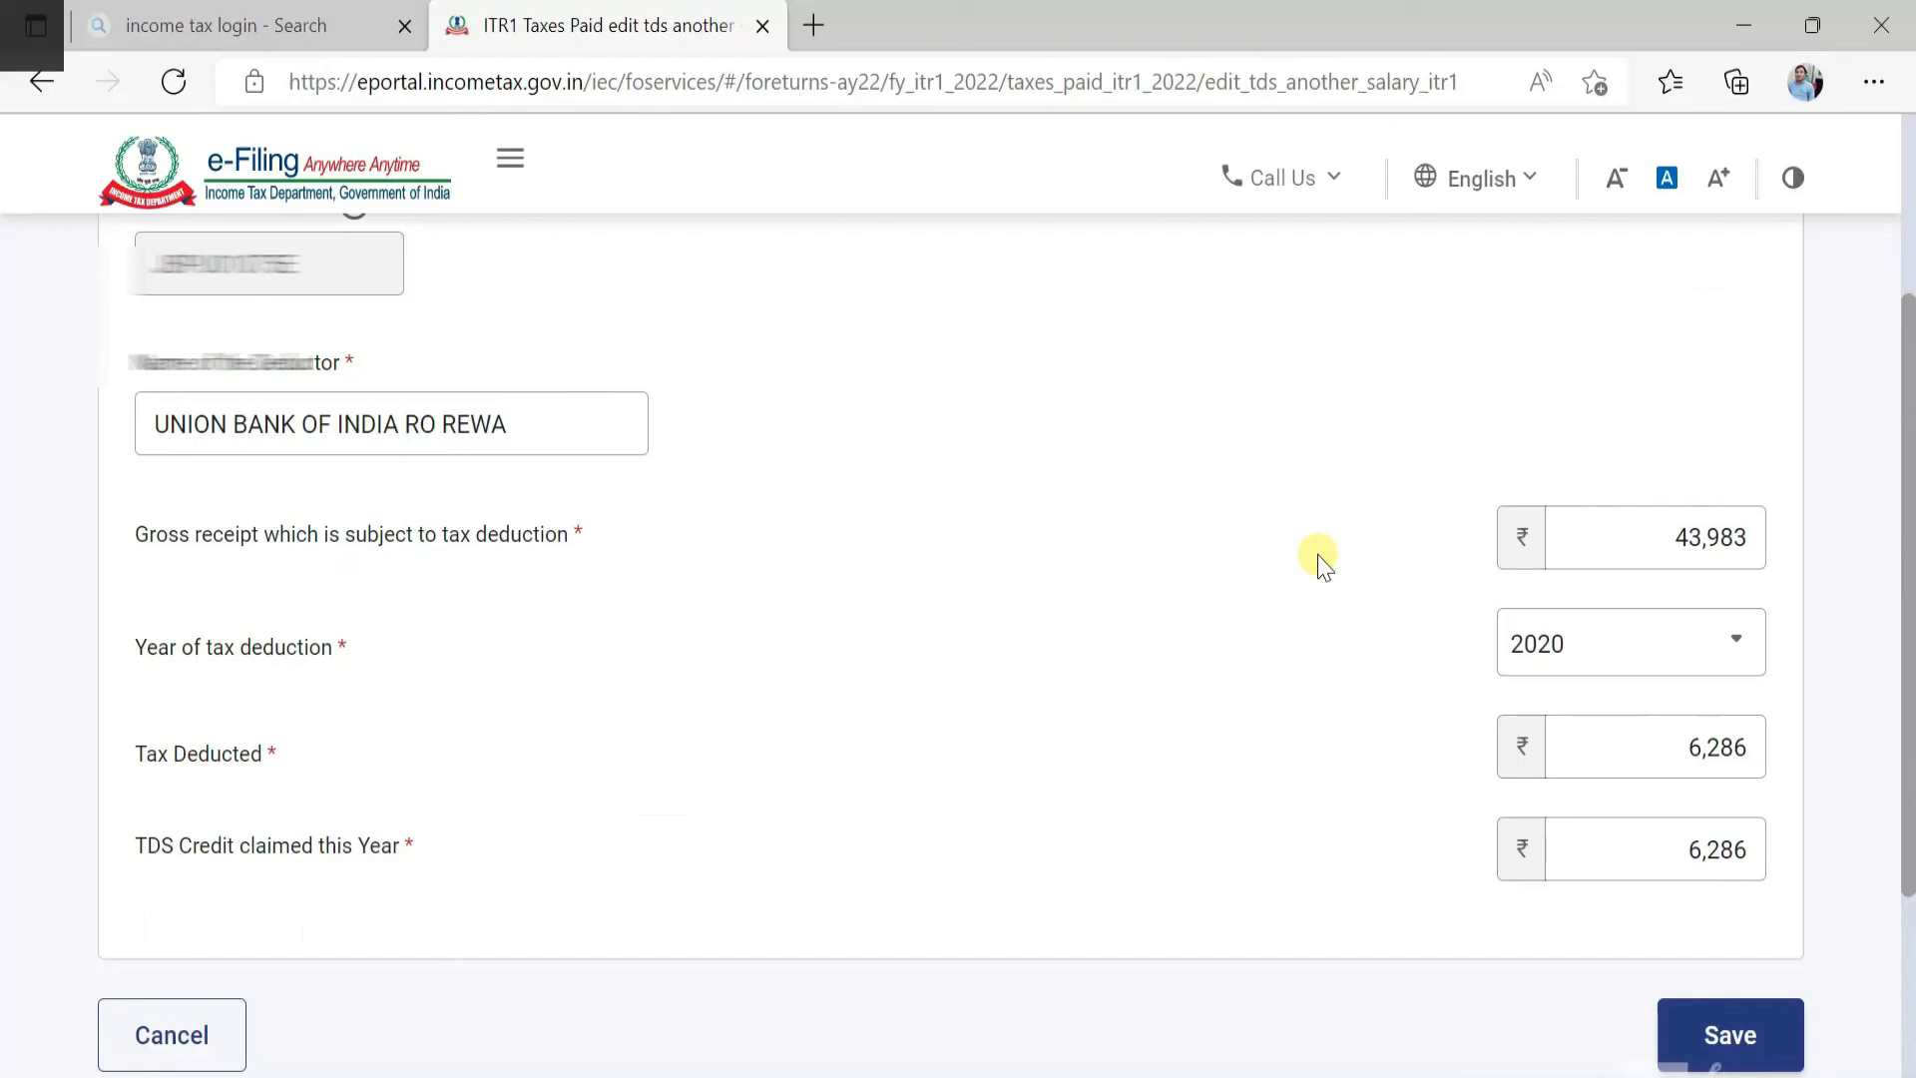
pyautogui.hotkey('alt', 'Tab')
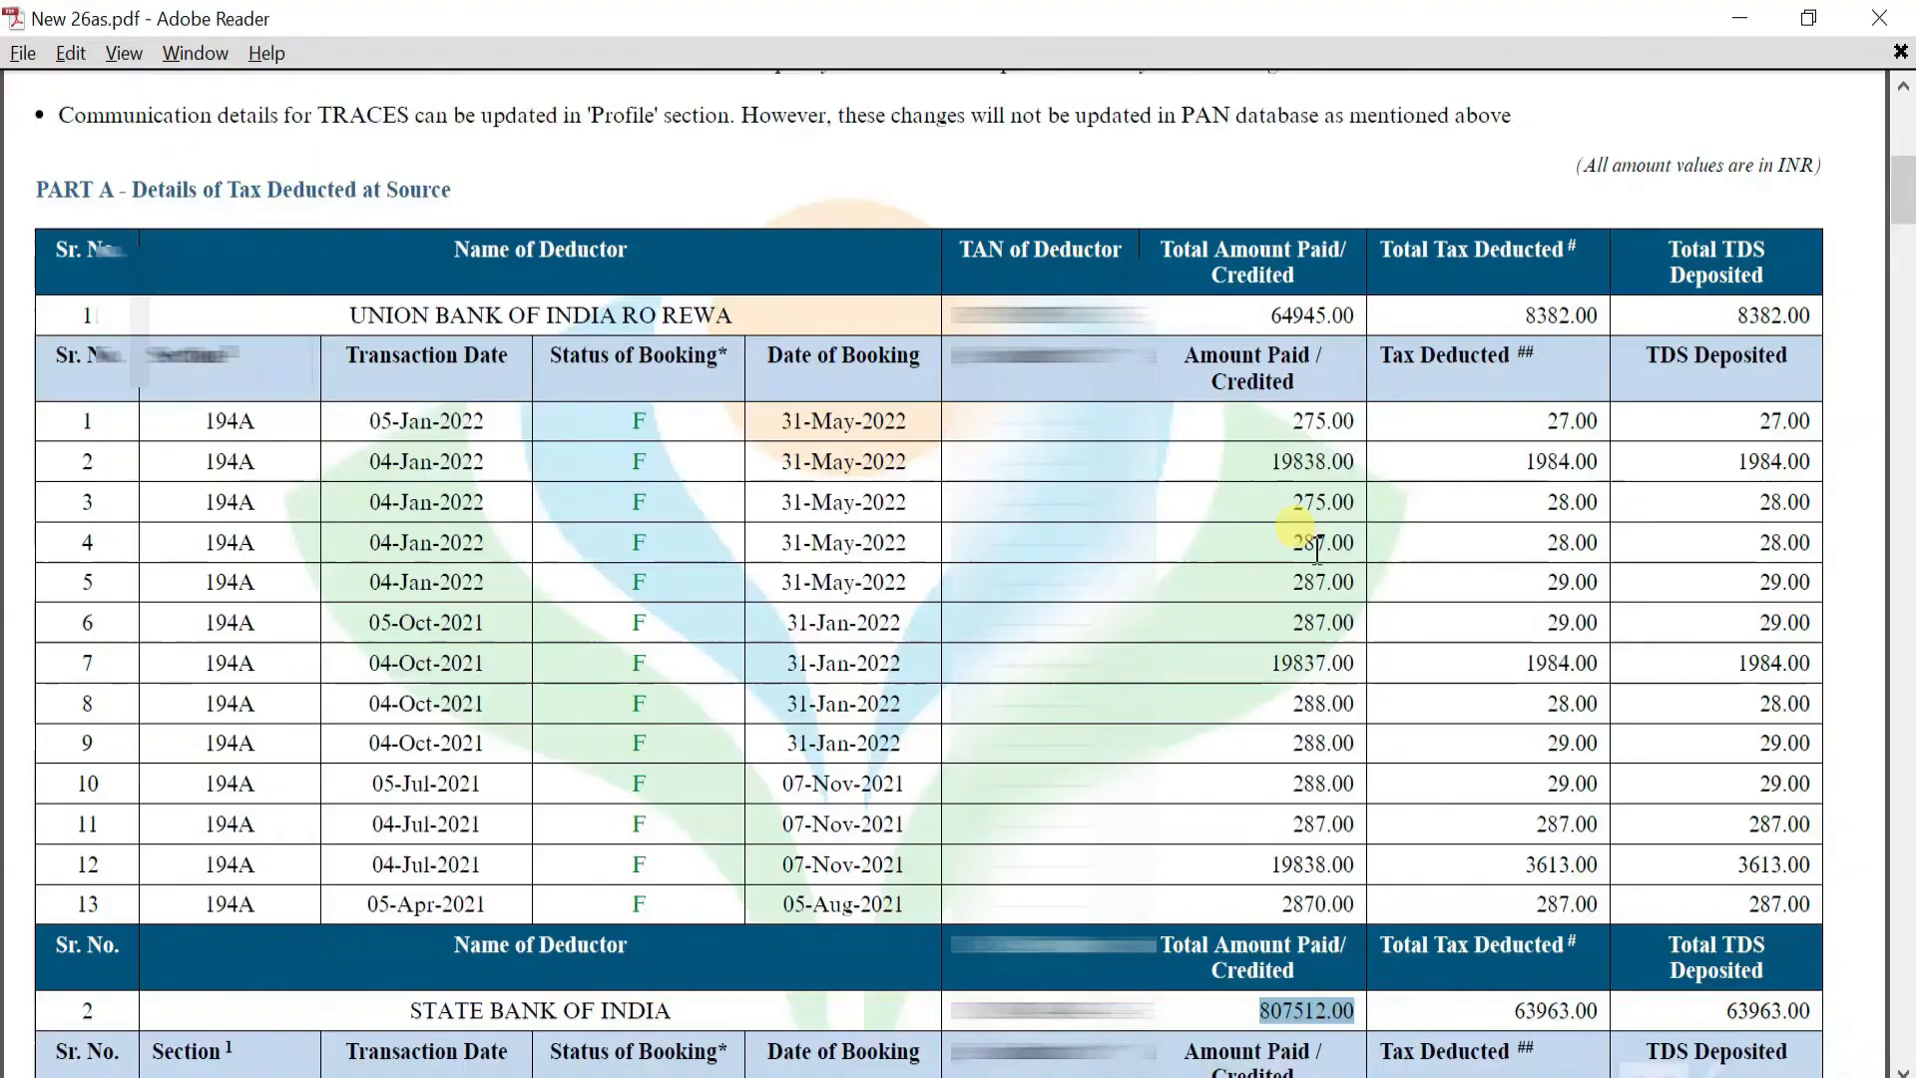
pyautogui.hotkey('alt', 'Tab')
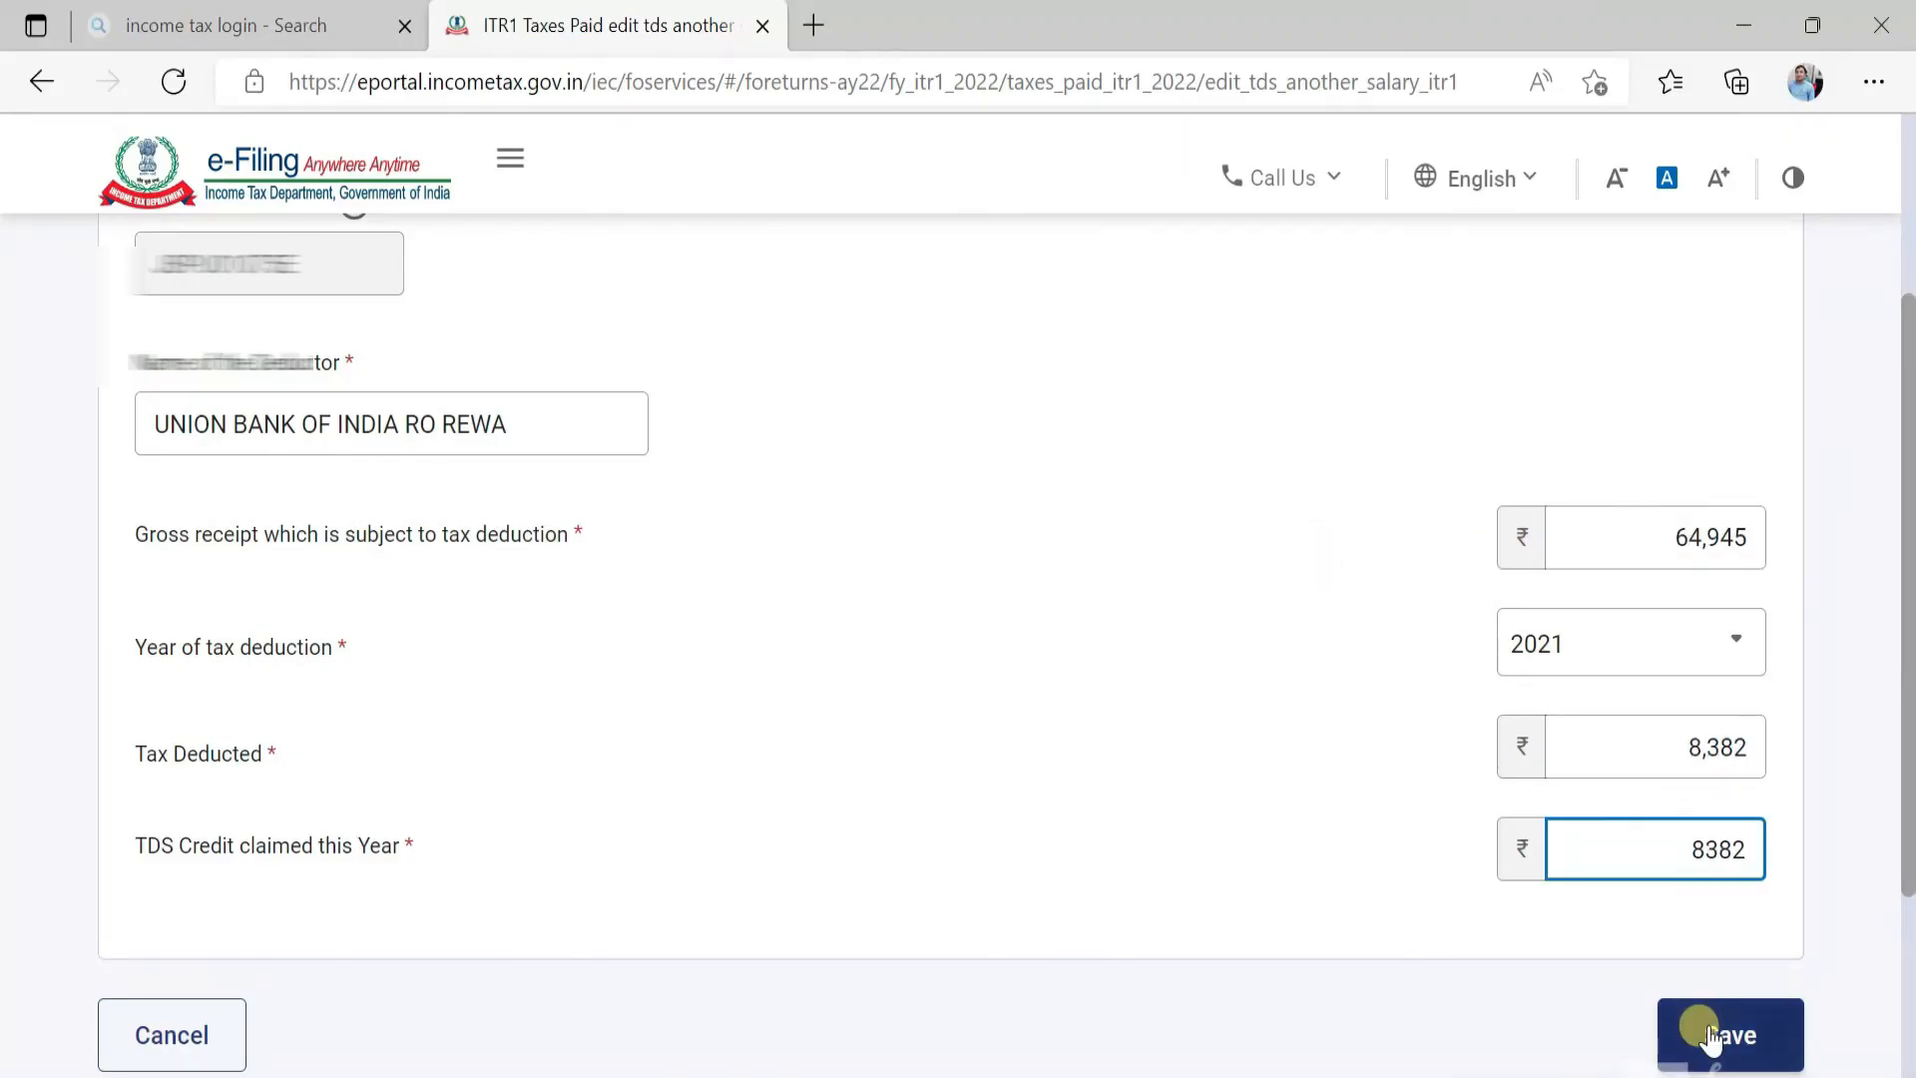
pyautogui.click(1710, 1038)
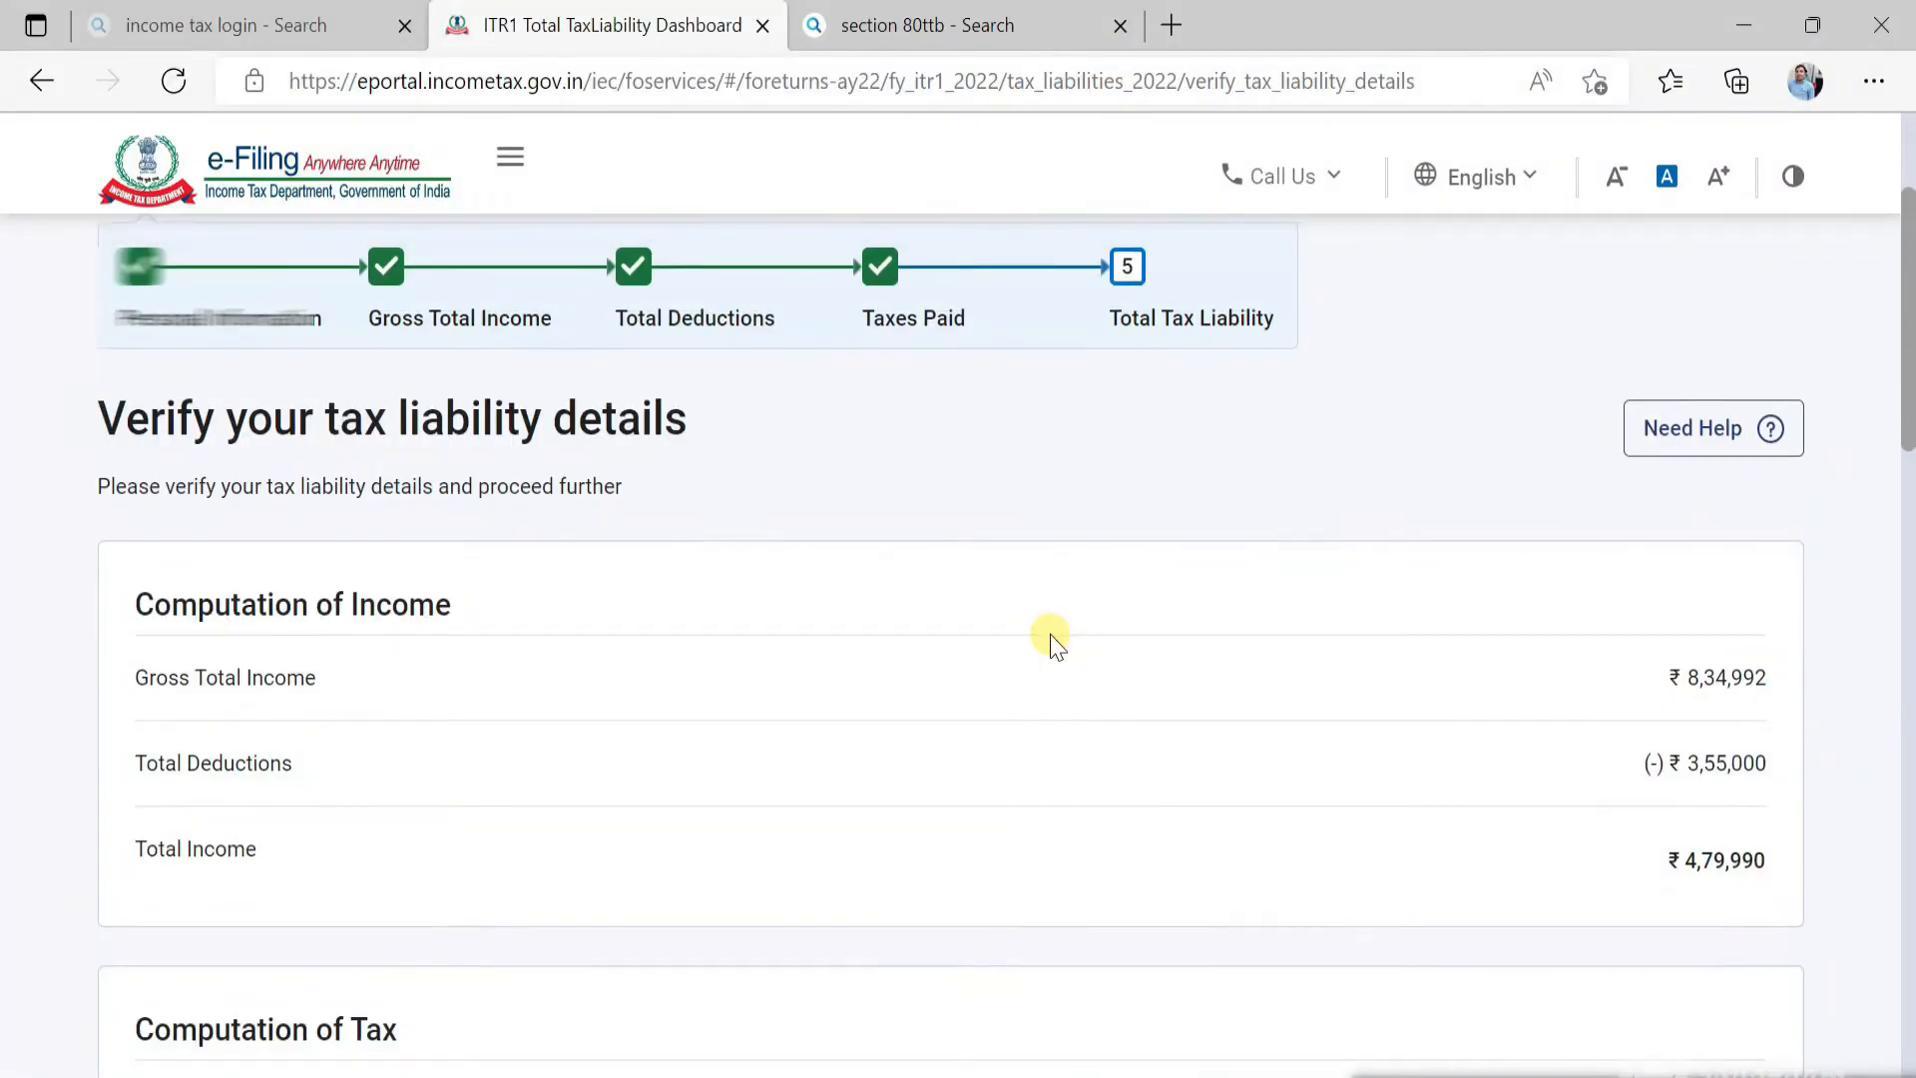
# Review the income and tax computation in the tax liability details and confirm them.
pyautogui.scroll(-2, 1050, 639)
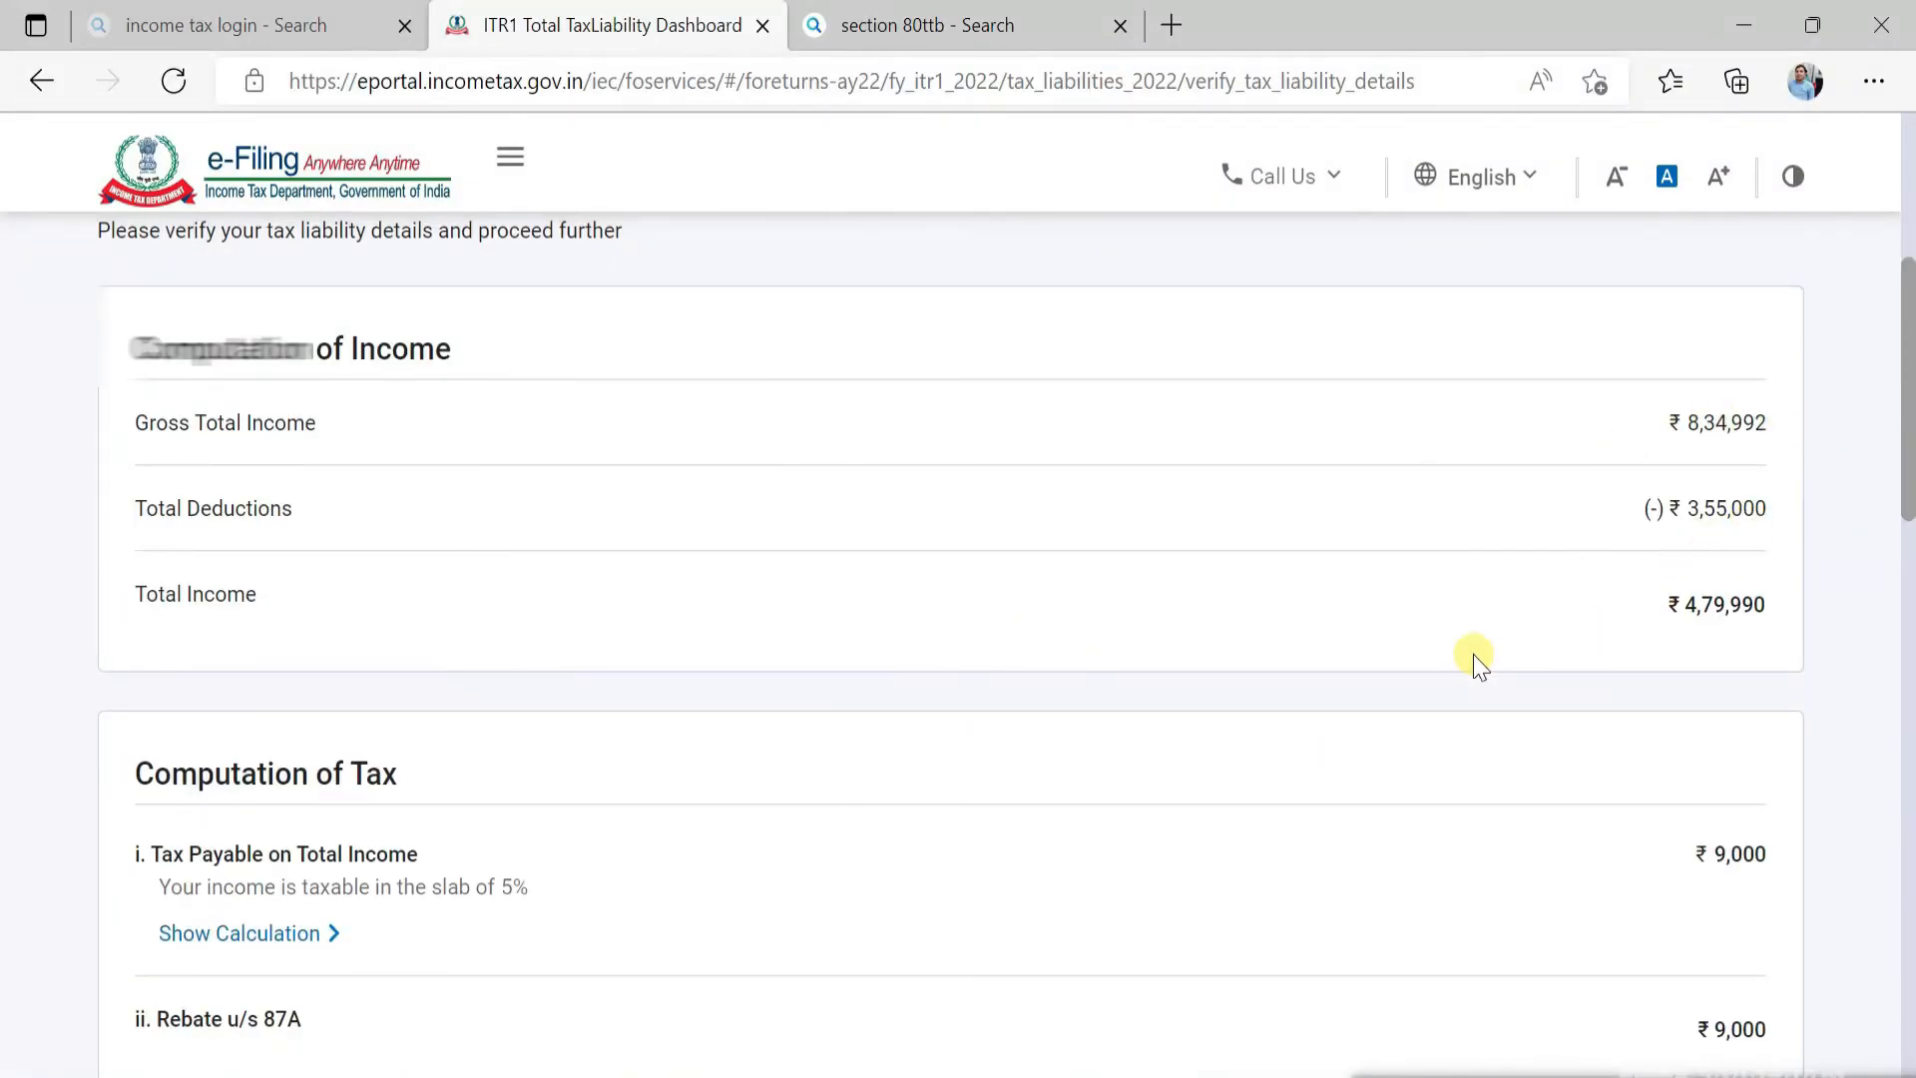
pyautogui.scroll(-3, 1471, 654)
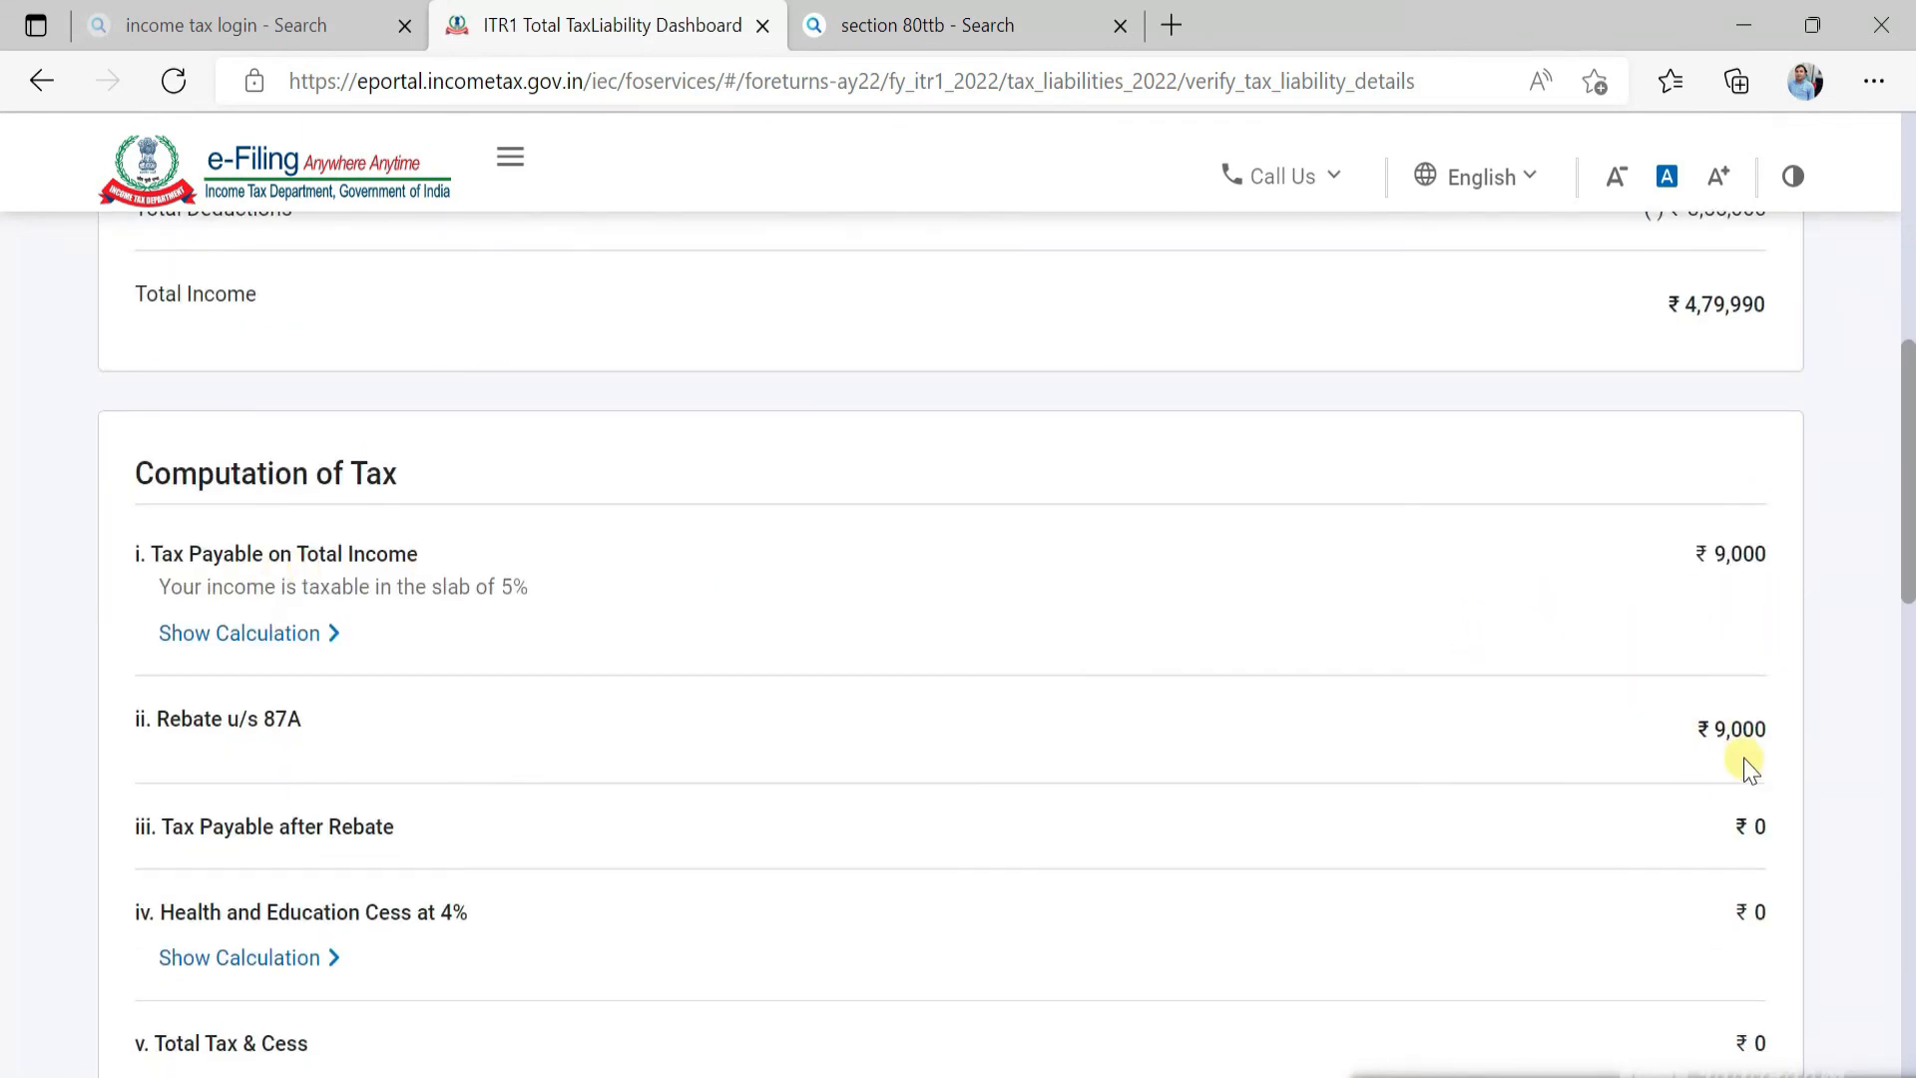
pyautogui.scroll(-4, 1458, 864)
pyautogui.scroll(-10, 1461, 863)
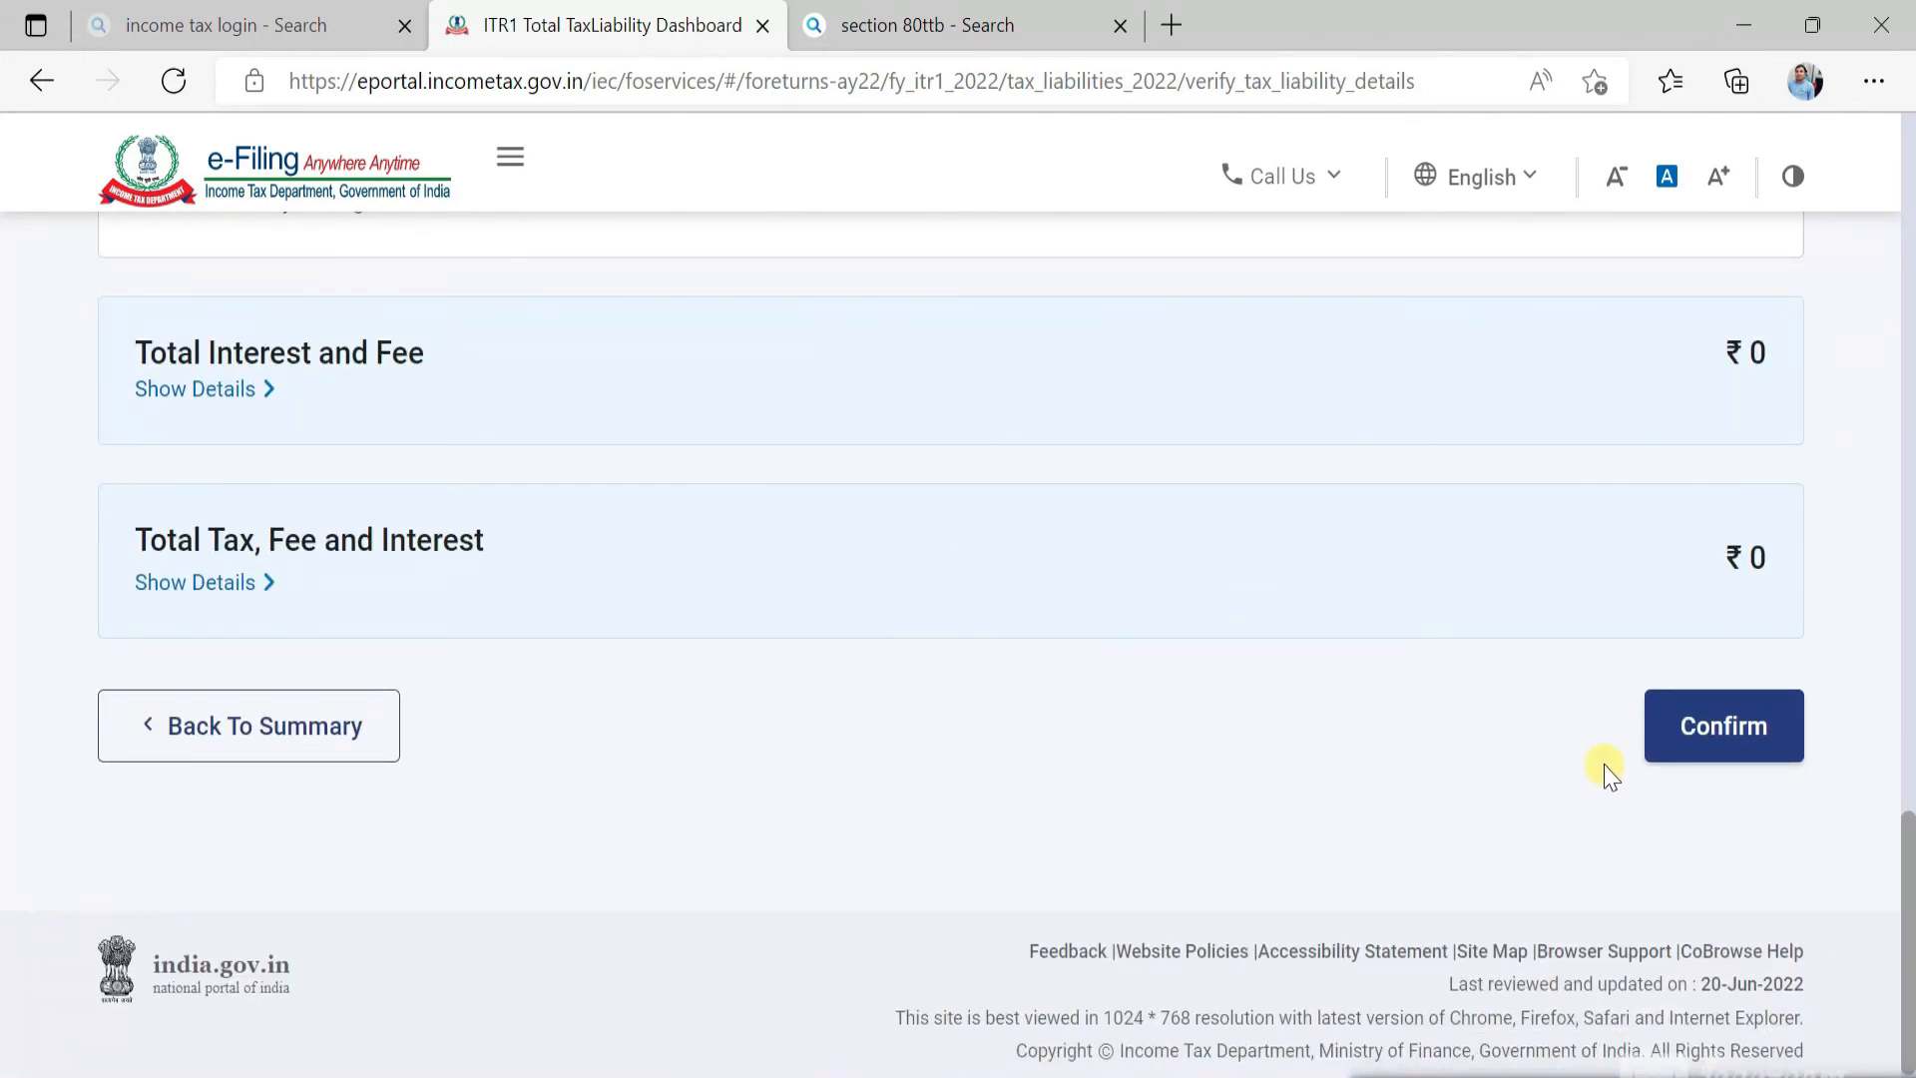
pyautogui.click(1727, 764)
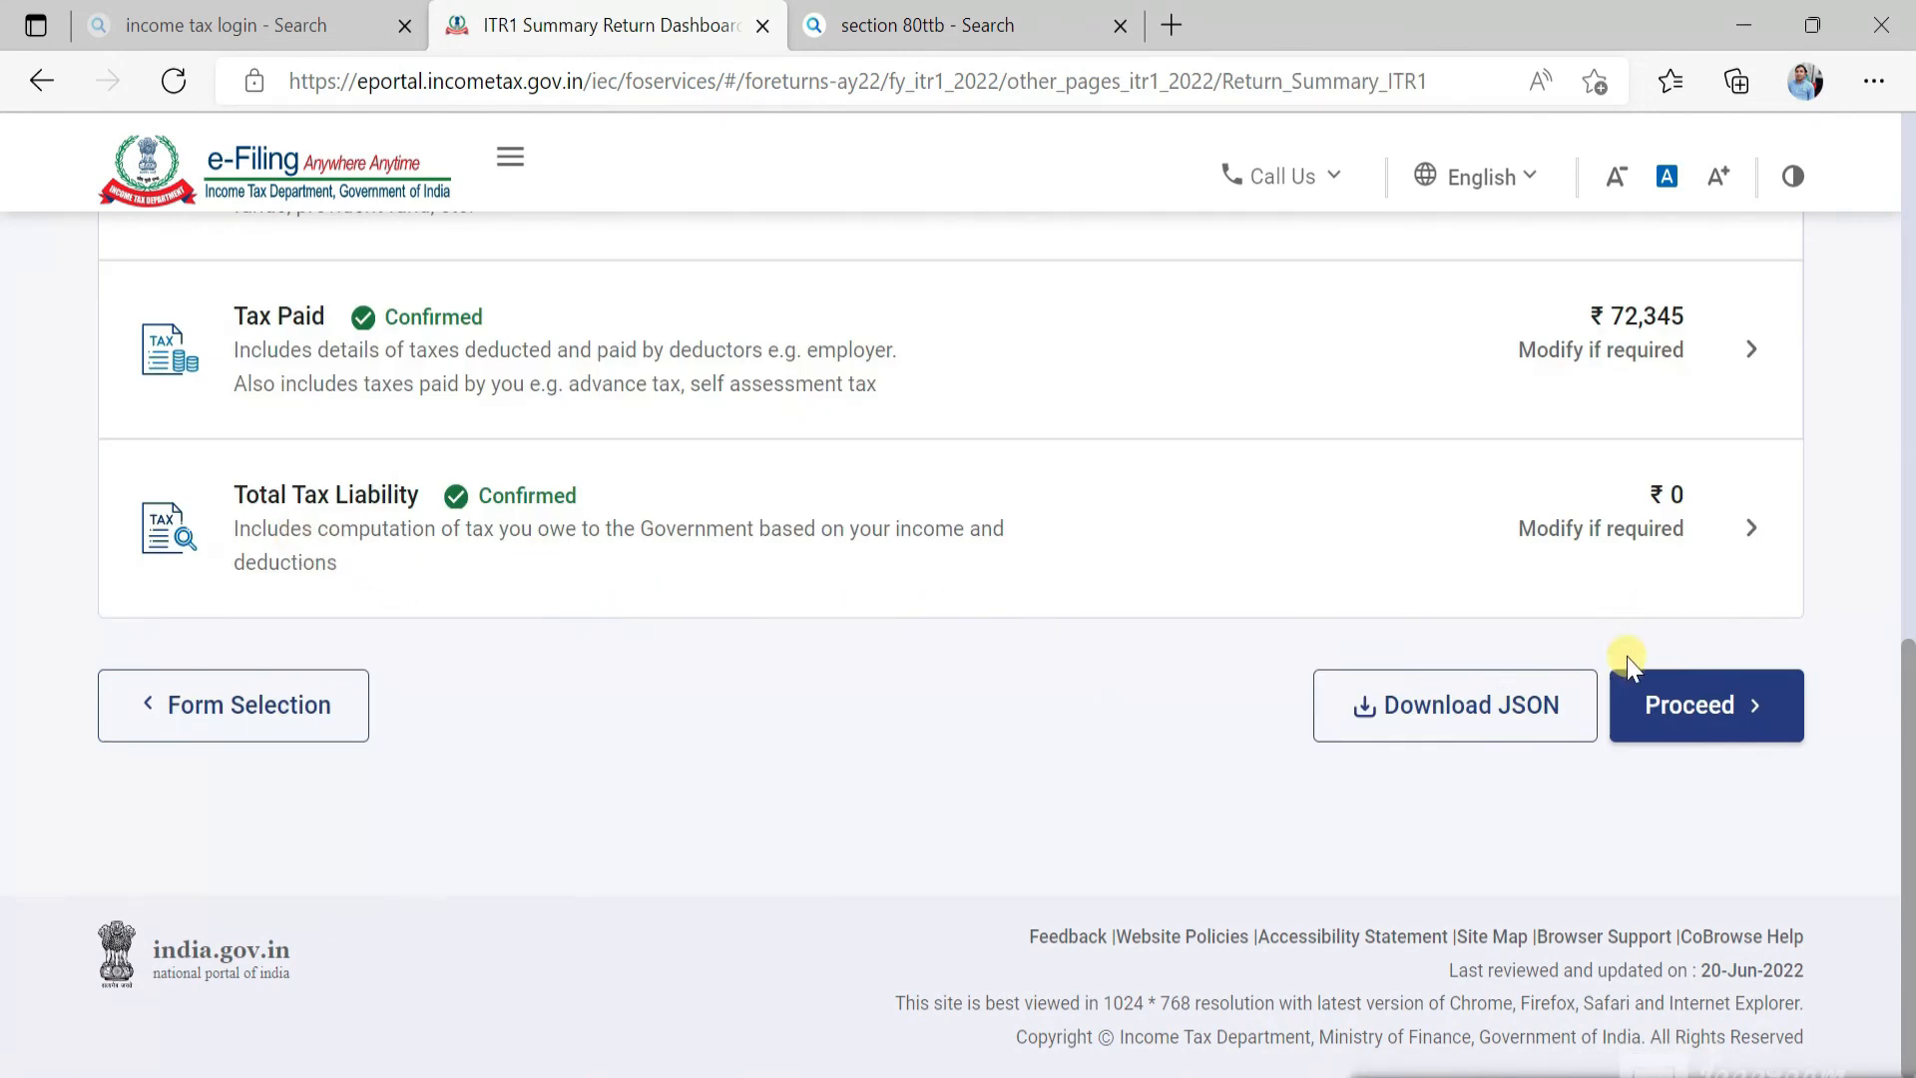
# Proceed from the validated return to the tax summary, check the tax and refund calculation, and preview the return.
pyautogui.click(1680, 706)
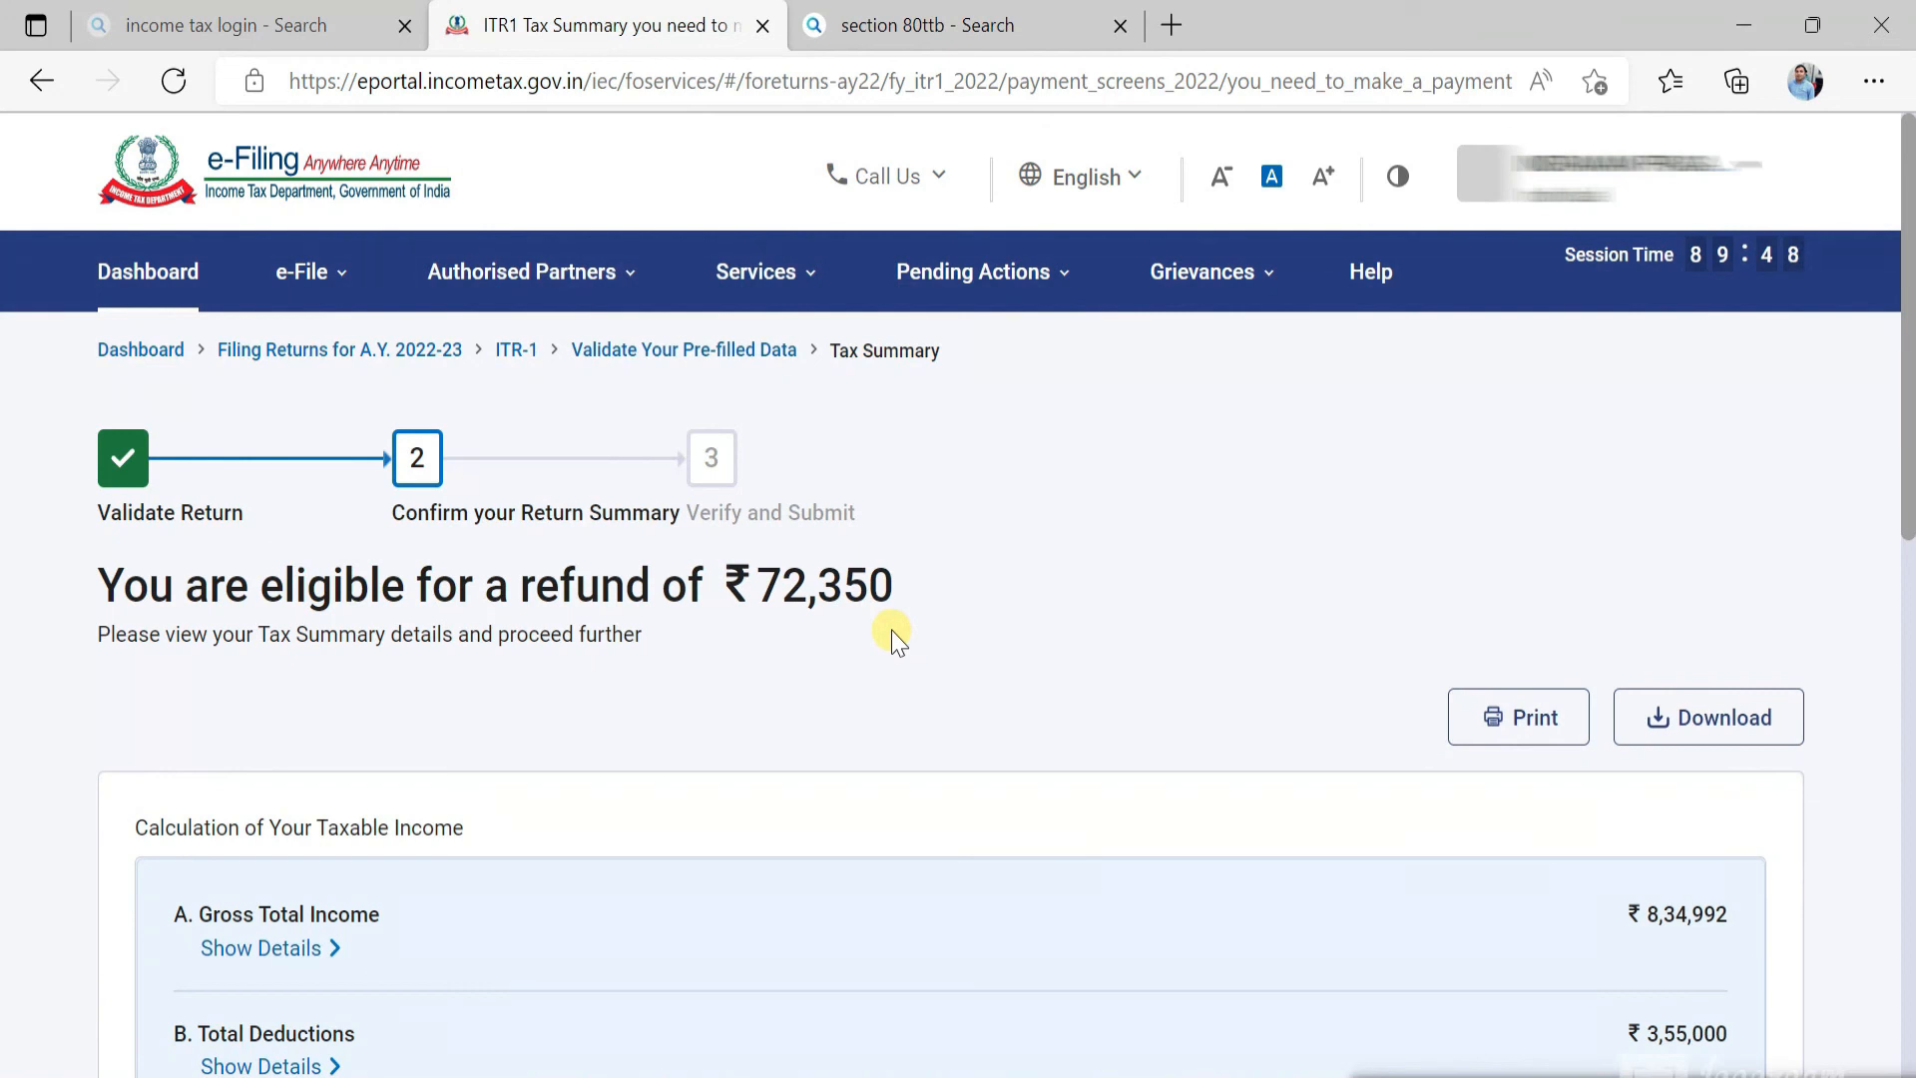
pyautogui.scroll(-3, 890, 630)
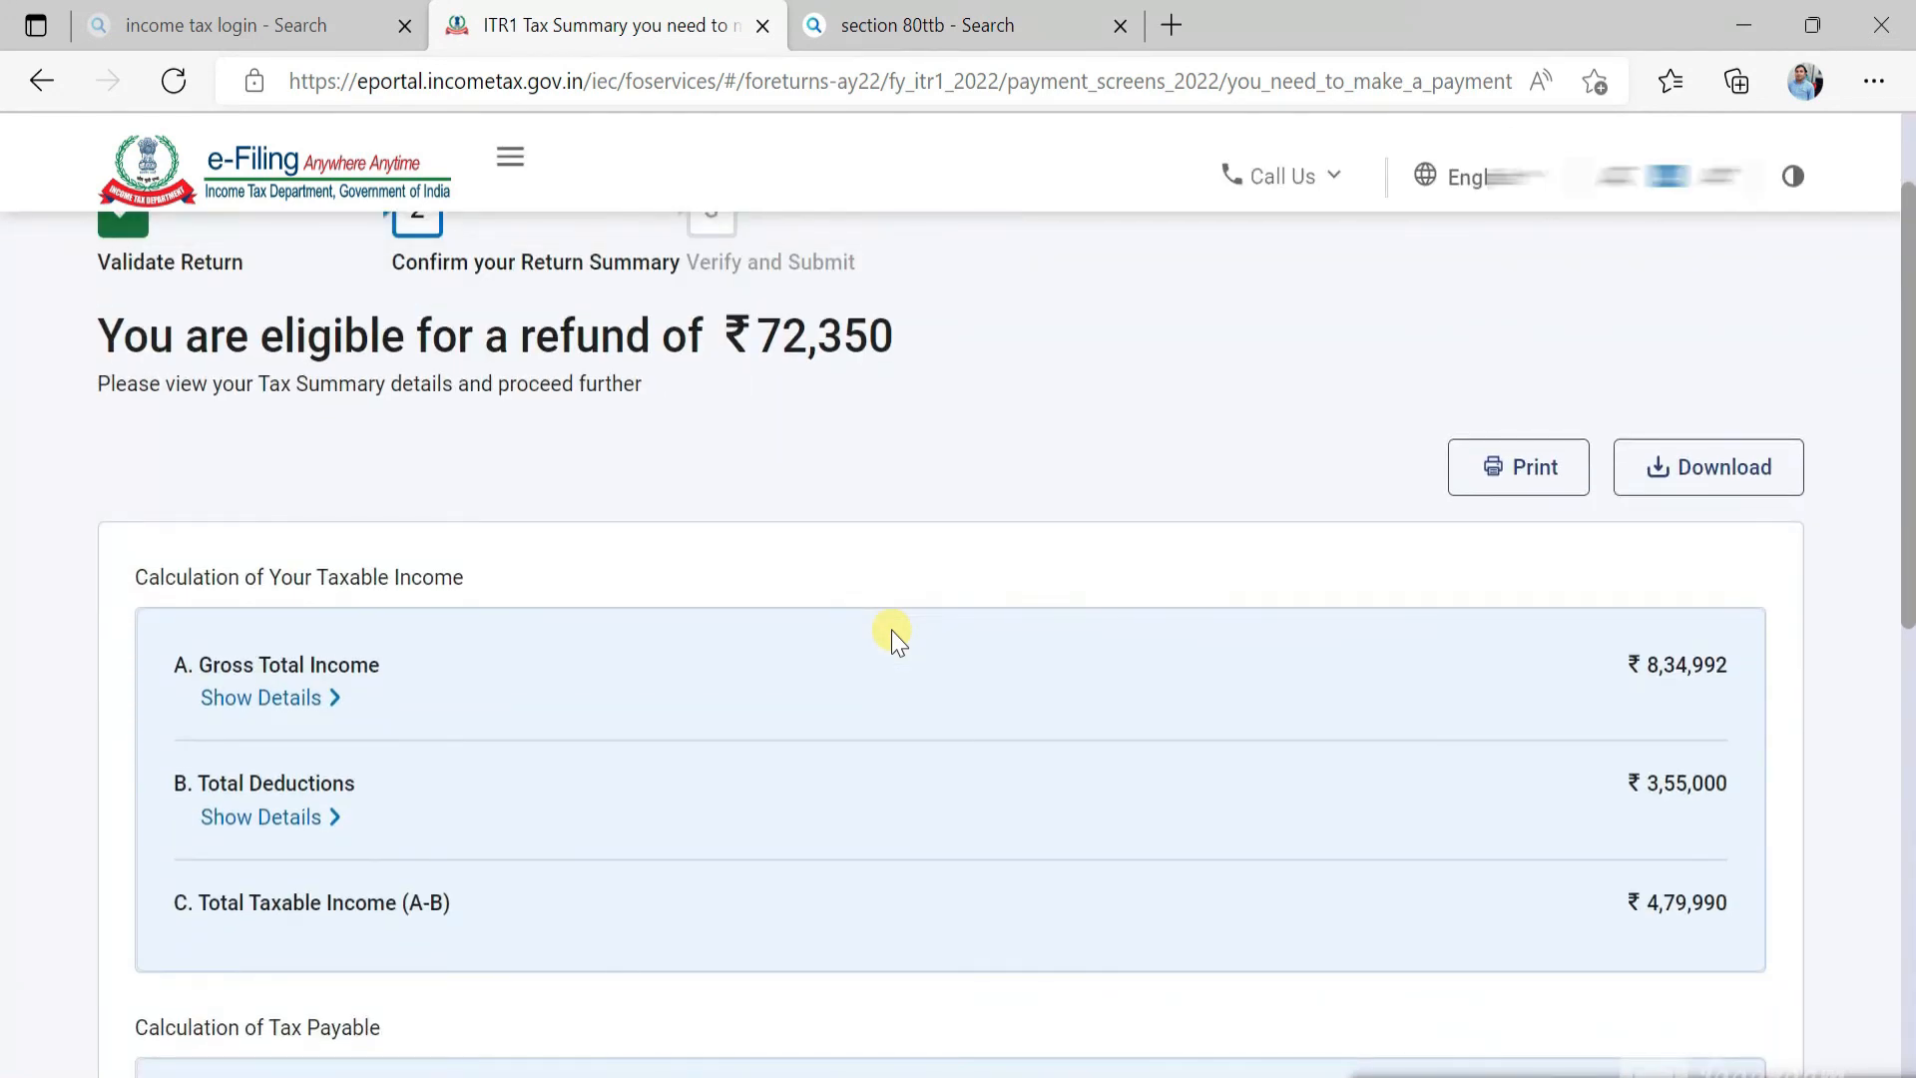
pyautogui.scroll(-8, 996, 816)
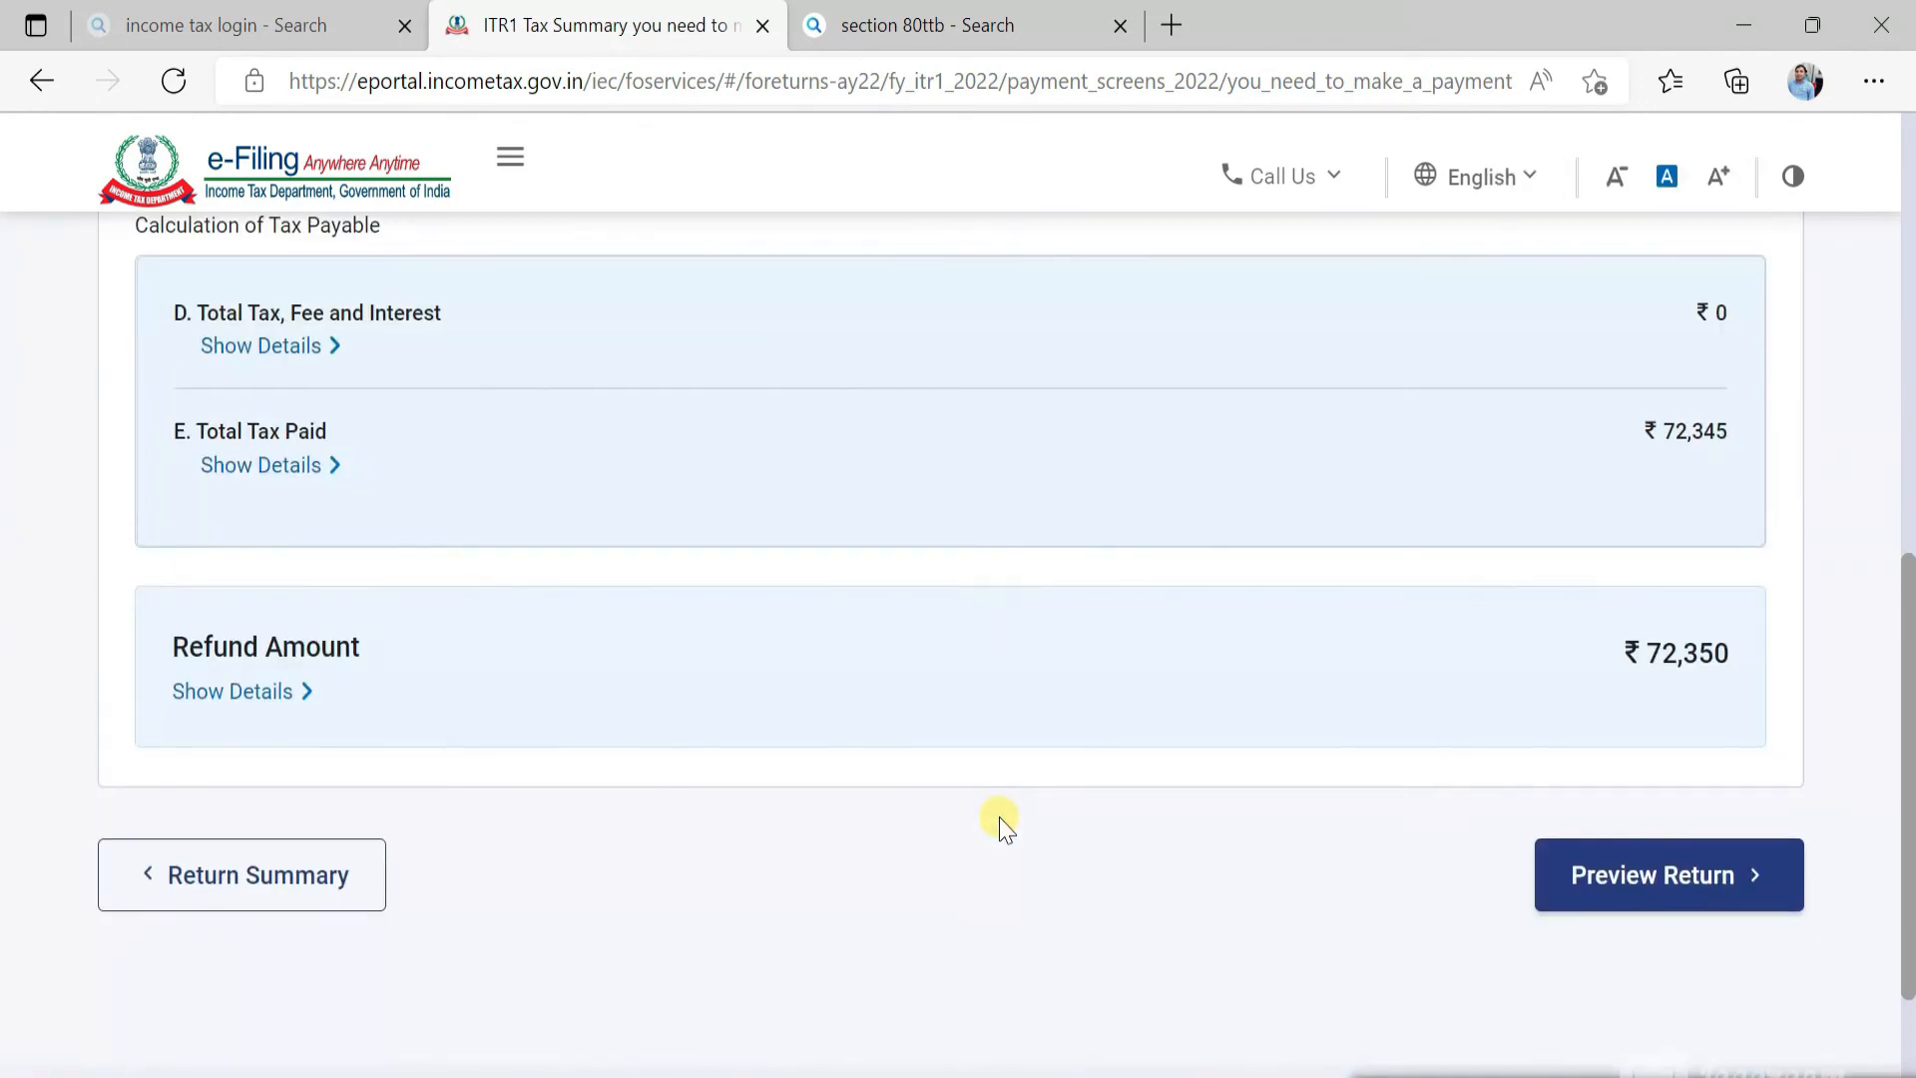
pyautogui.scroll(-2, 1001, 821)
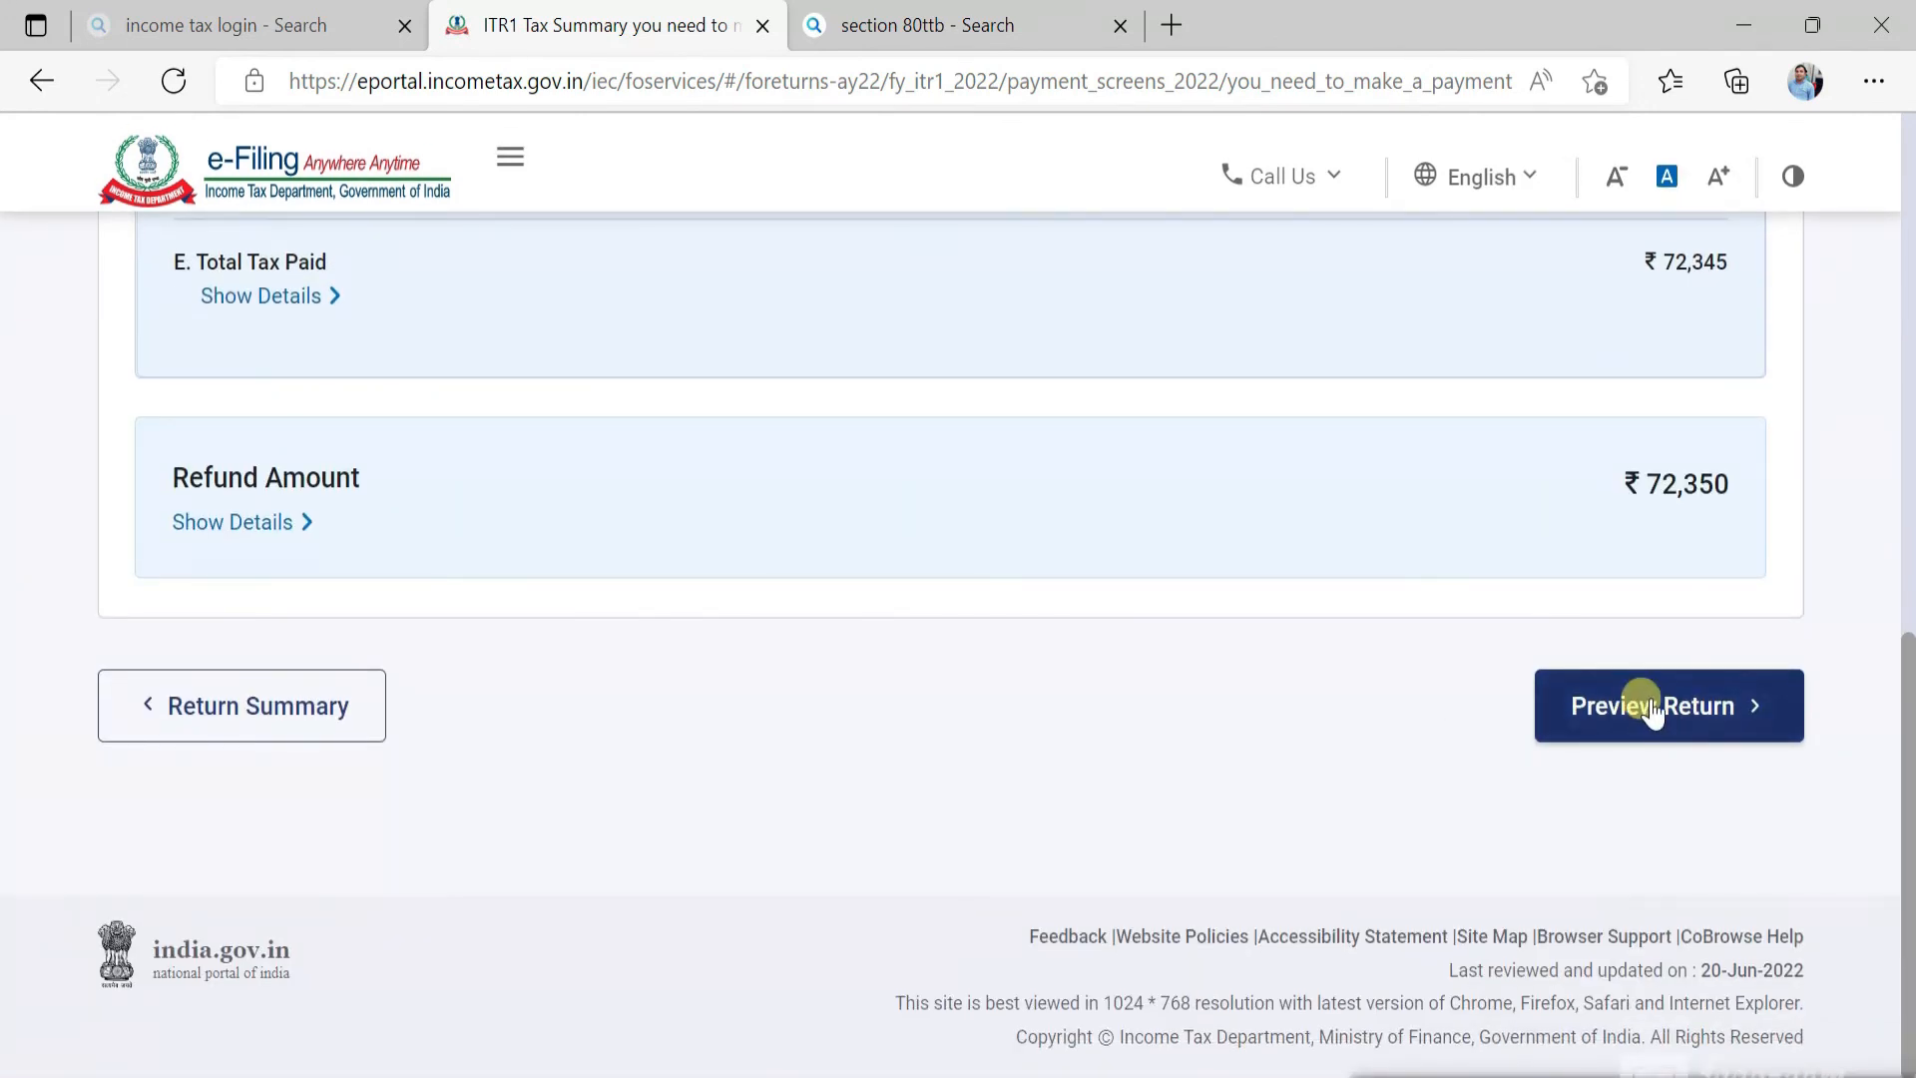
pyautogui.click(1625, 711)
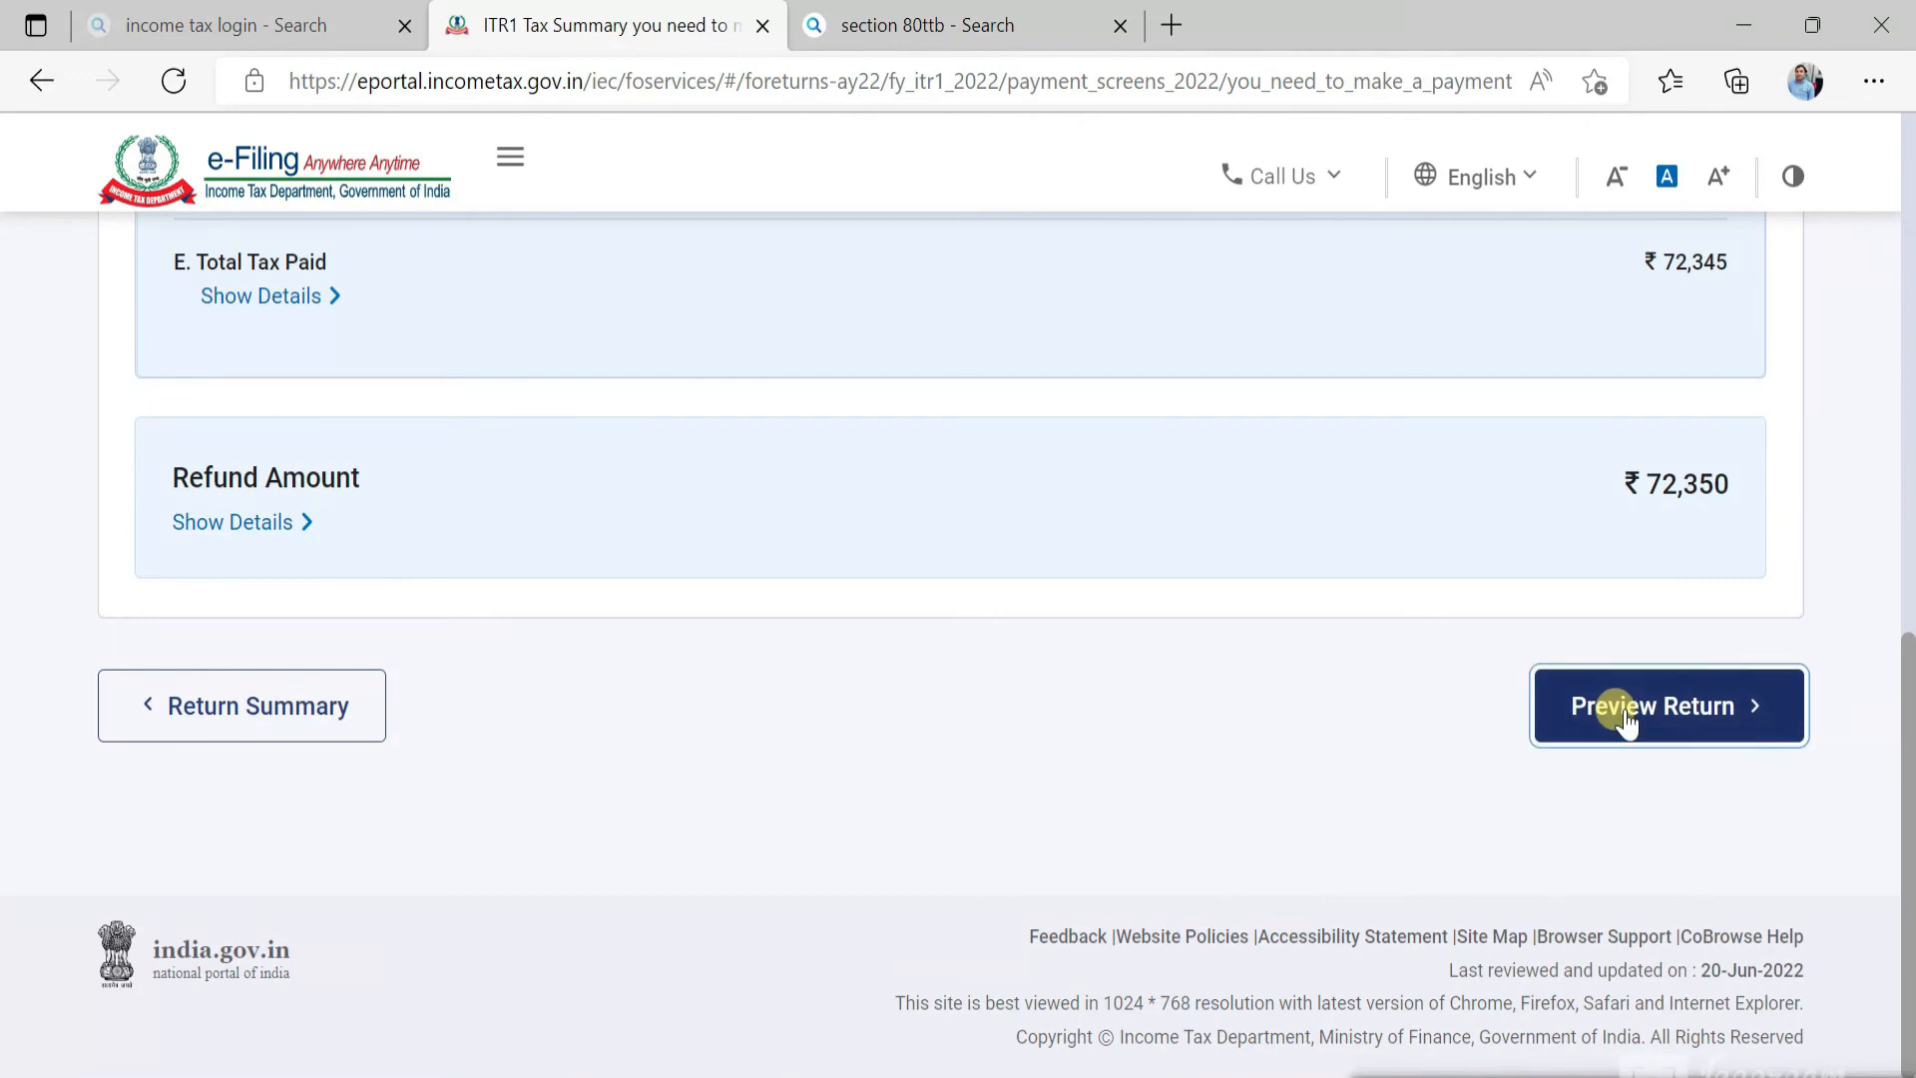
# Accept the declaration that the information in the return is correct and complete, keeping the pre-filled place.
pyautogui.click(370, 629)
pyautogui.scroll(-2, 369, 628)
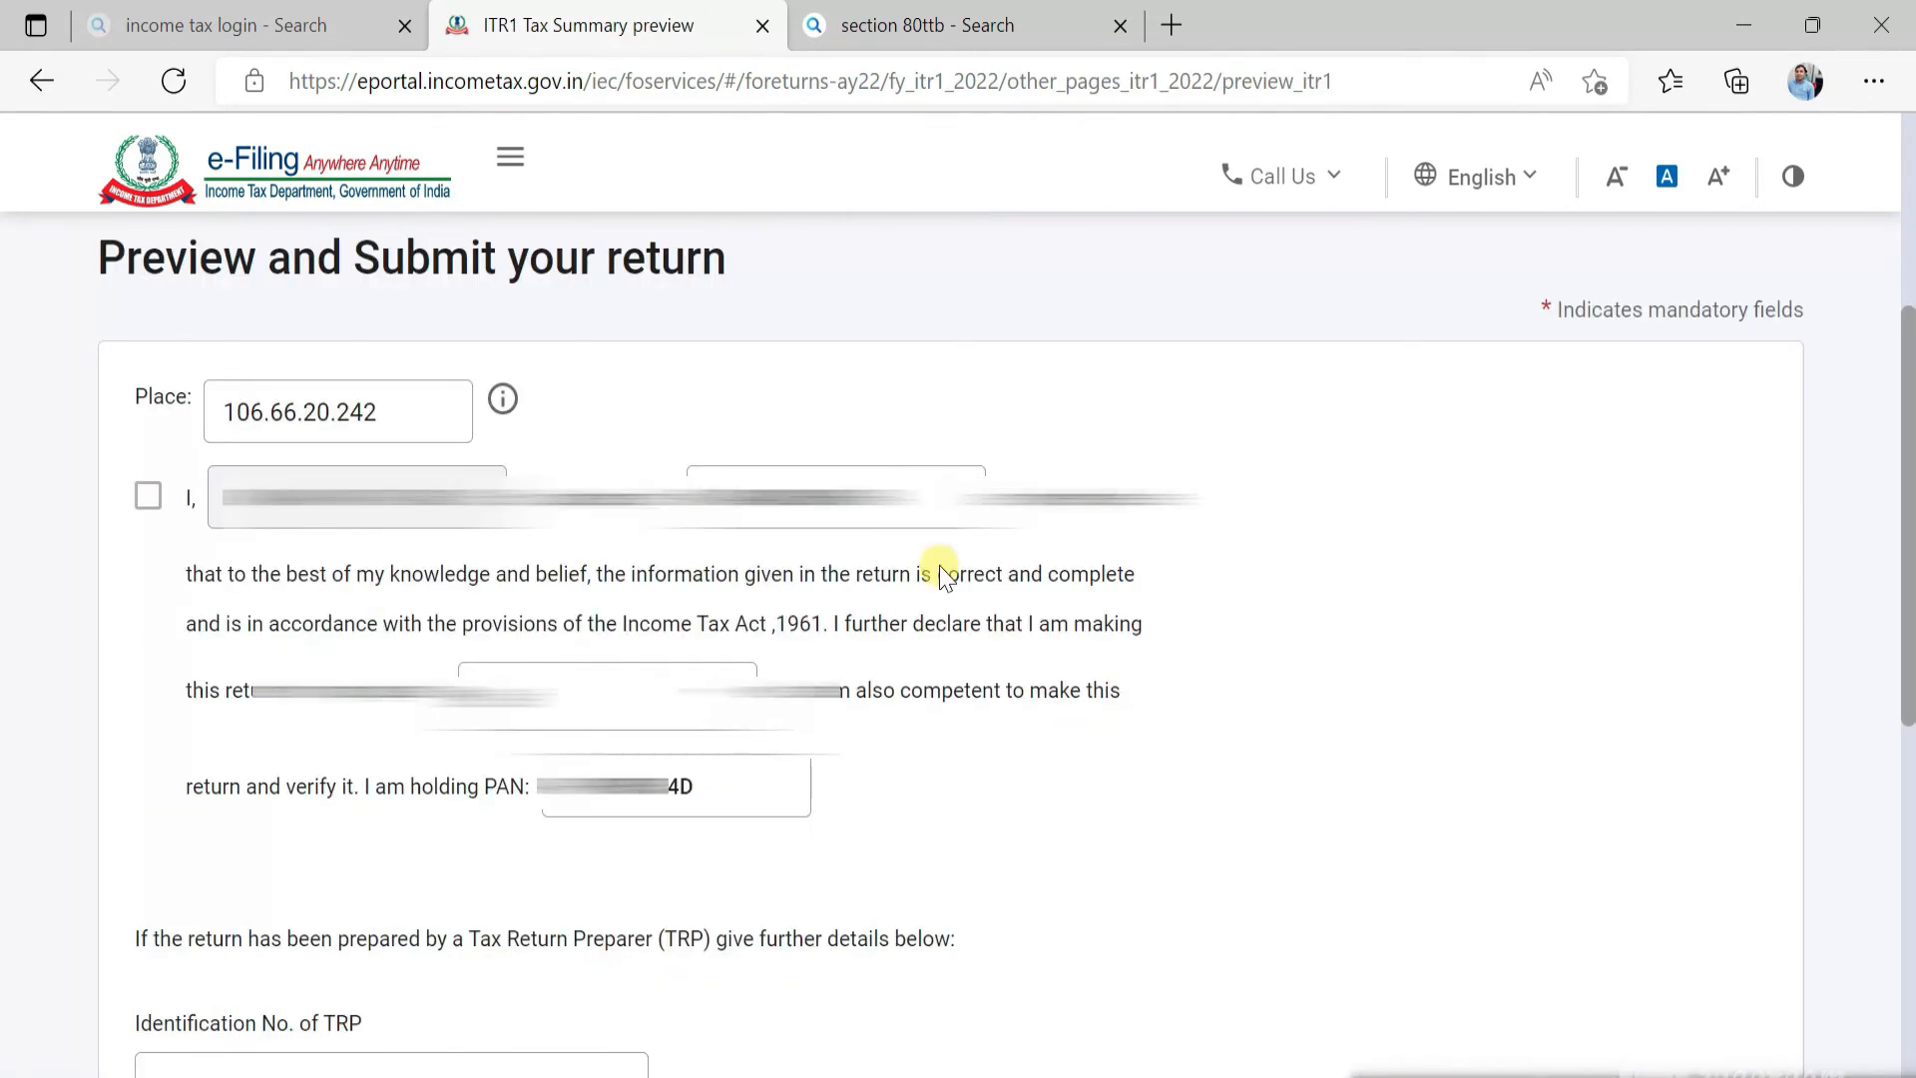
pyautogui.click(147, 494)
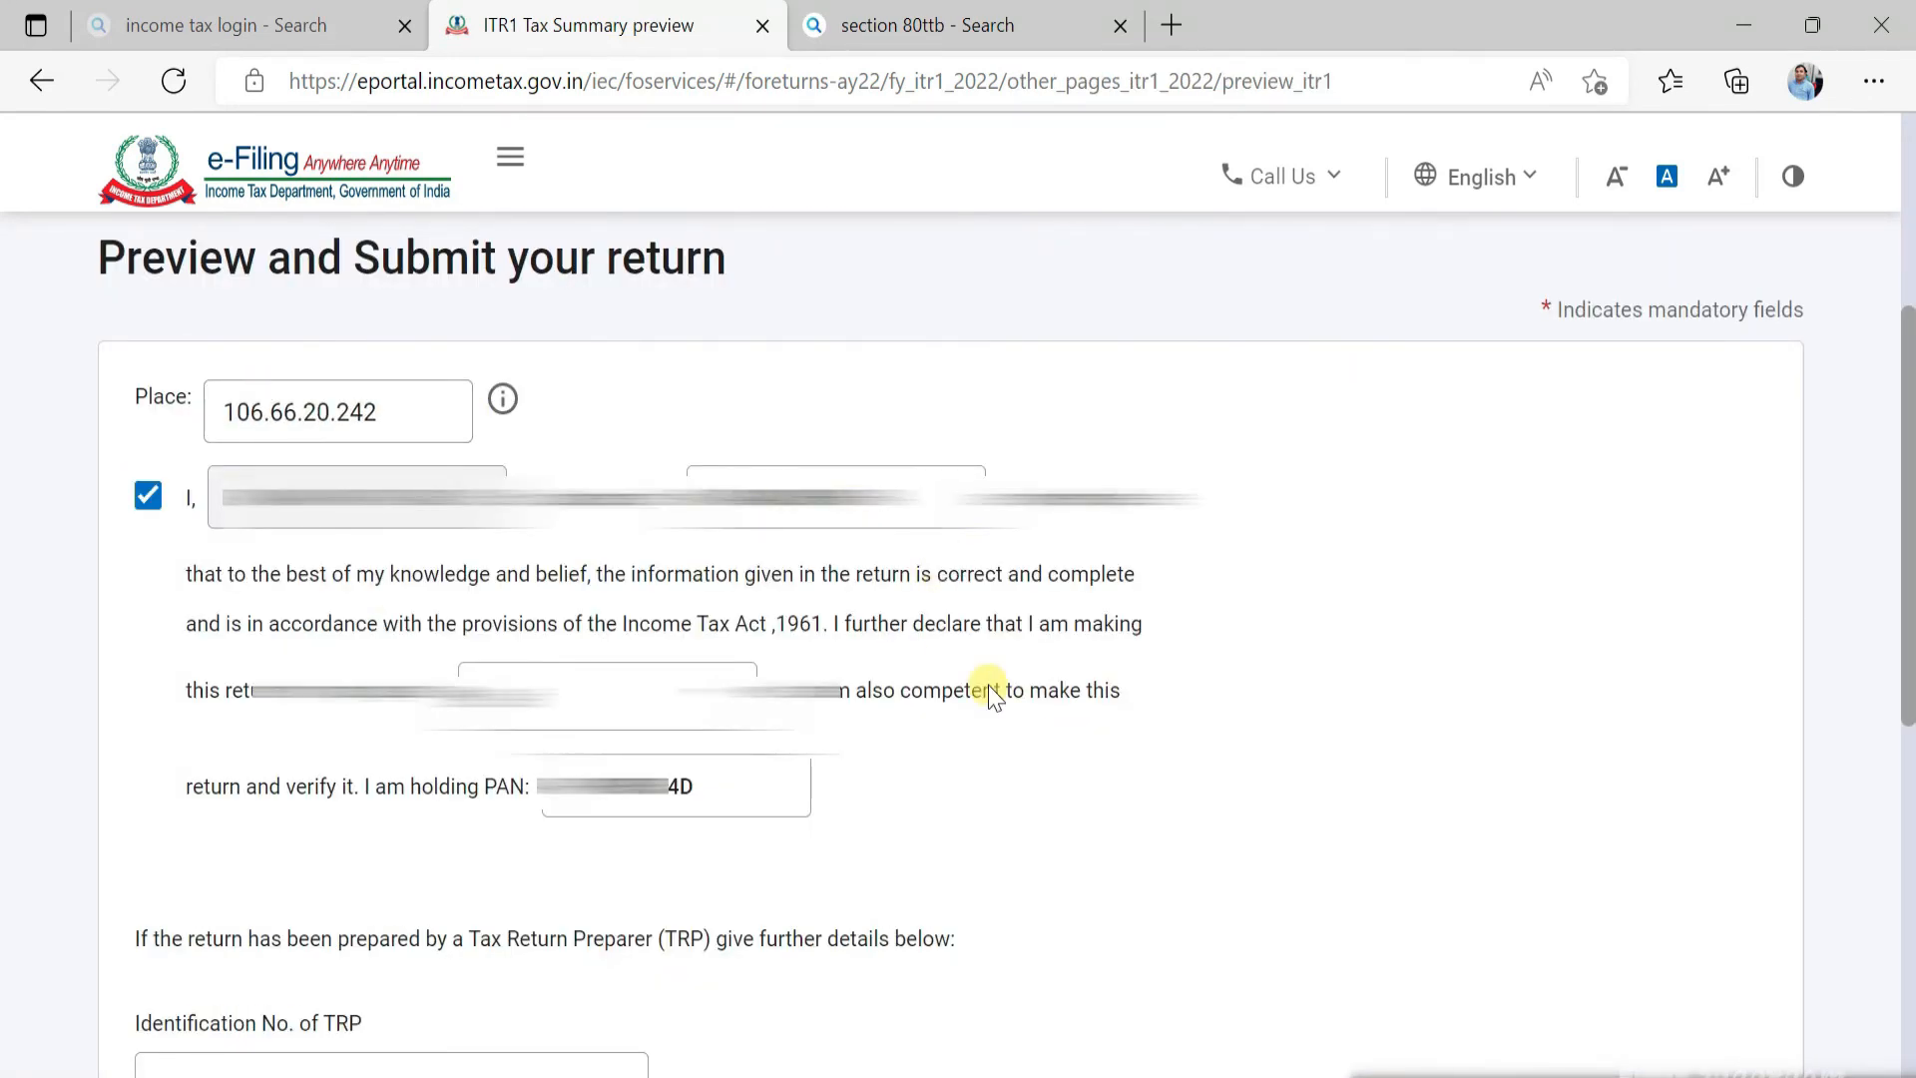
# Review the full ITR-1 preview through to the tax return preparer section and submit the return for validation.
pyautogui.scroll(-5, 1454, 812)
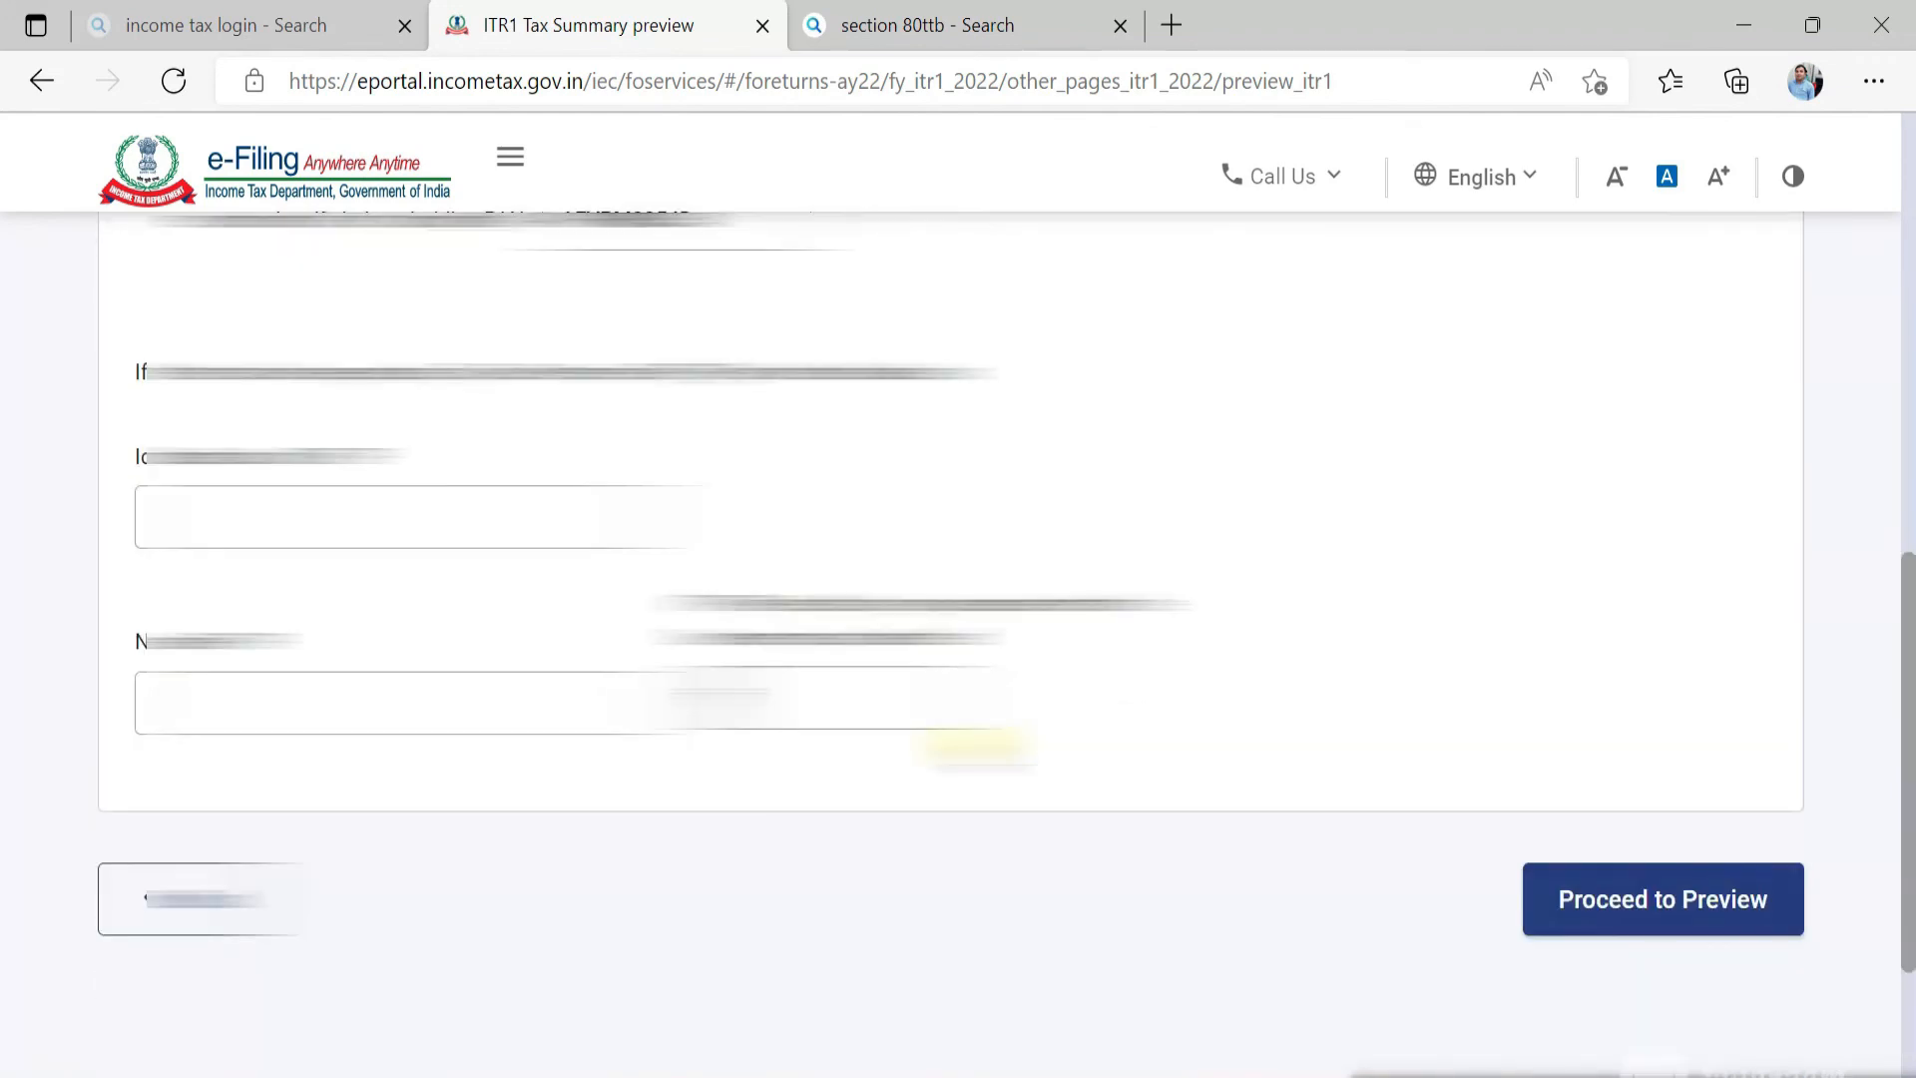
pyautogui.click(1665, 900)
pyautogui.scroll(-3, 1293, 953)
pyautogui.scroll(-12, 1292, 953)
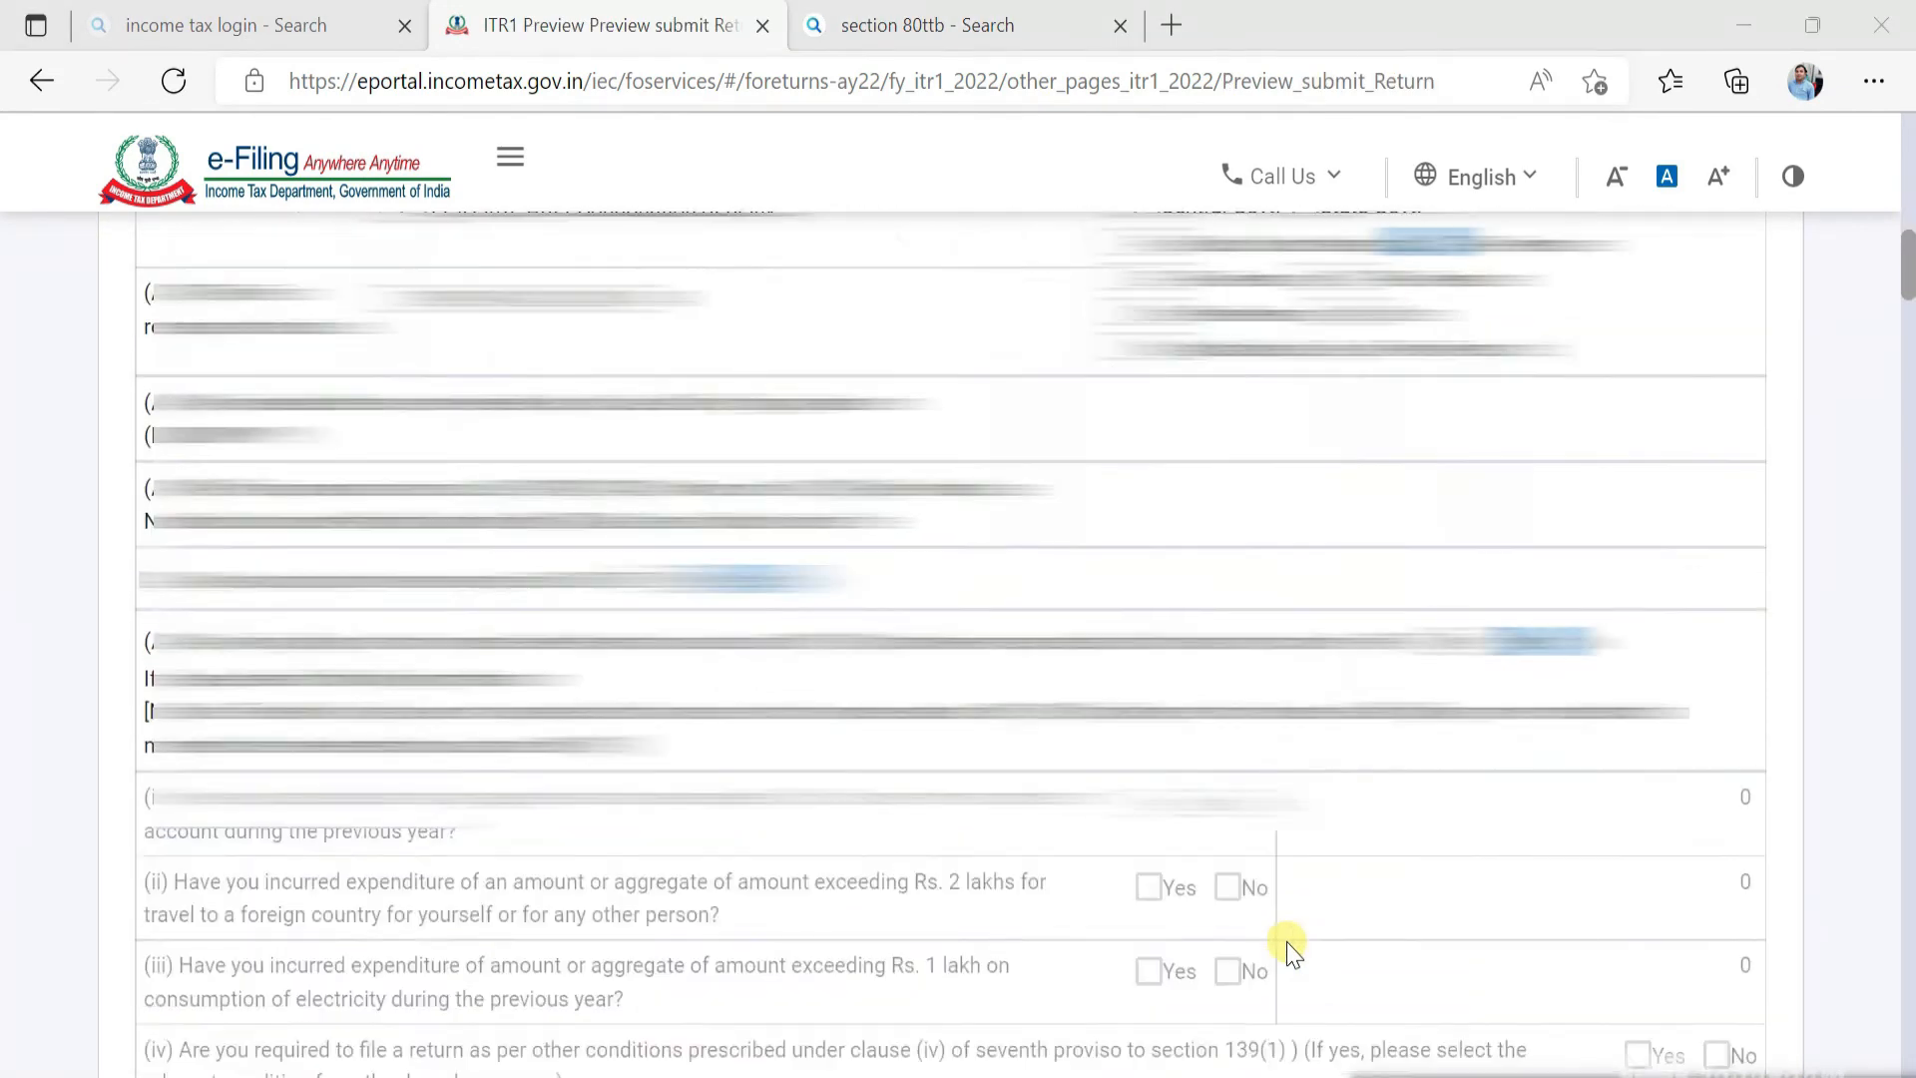
pyautogui.scroll(-10, 1292, 953)
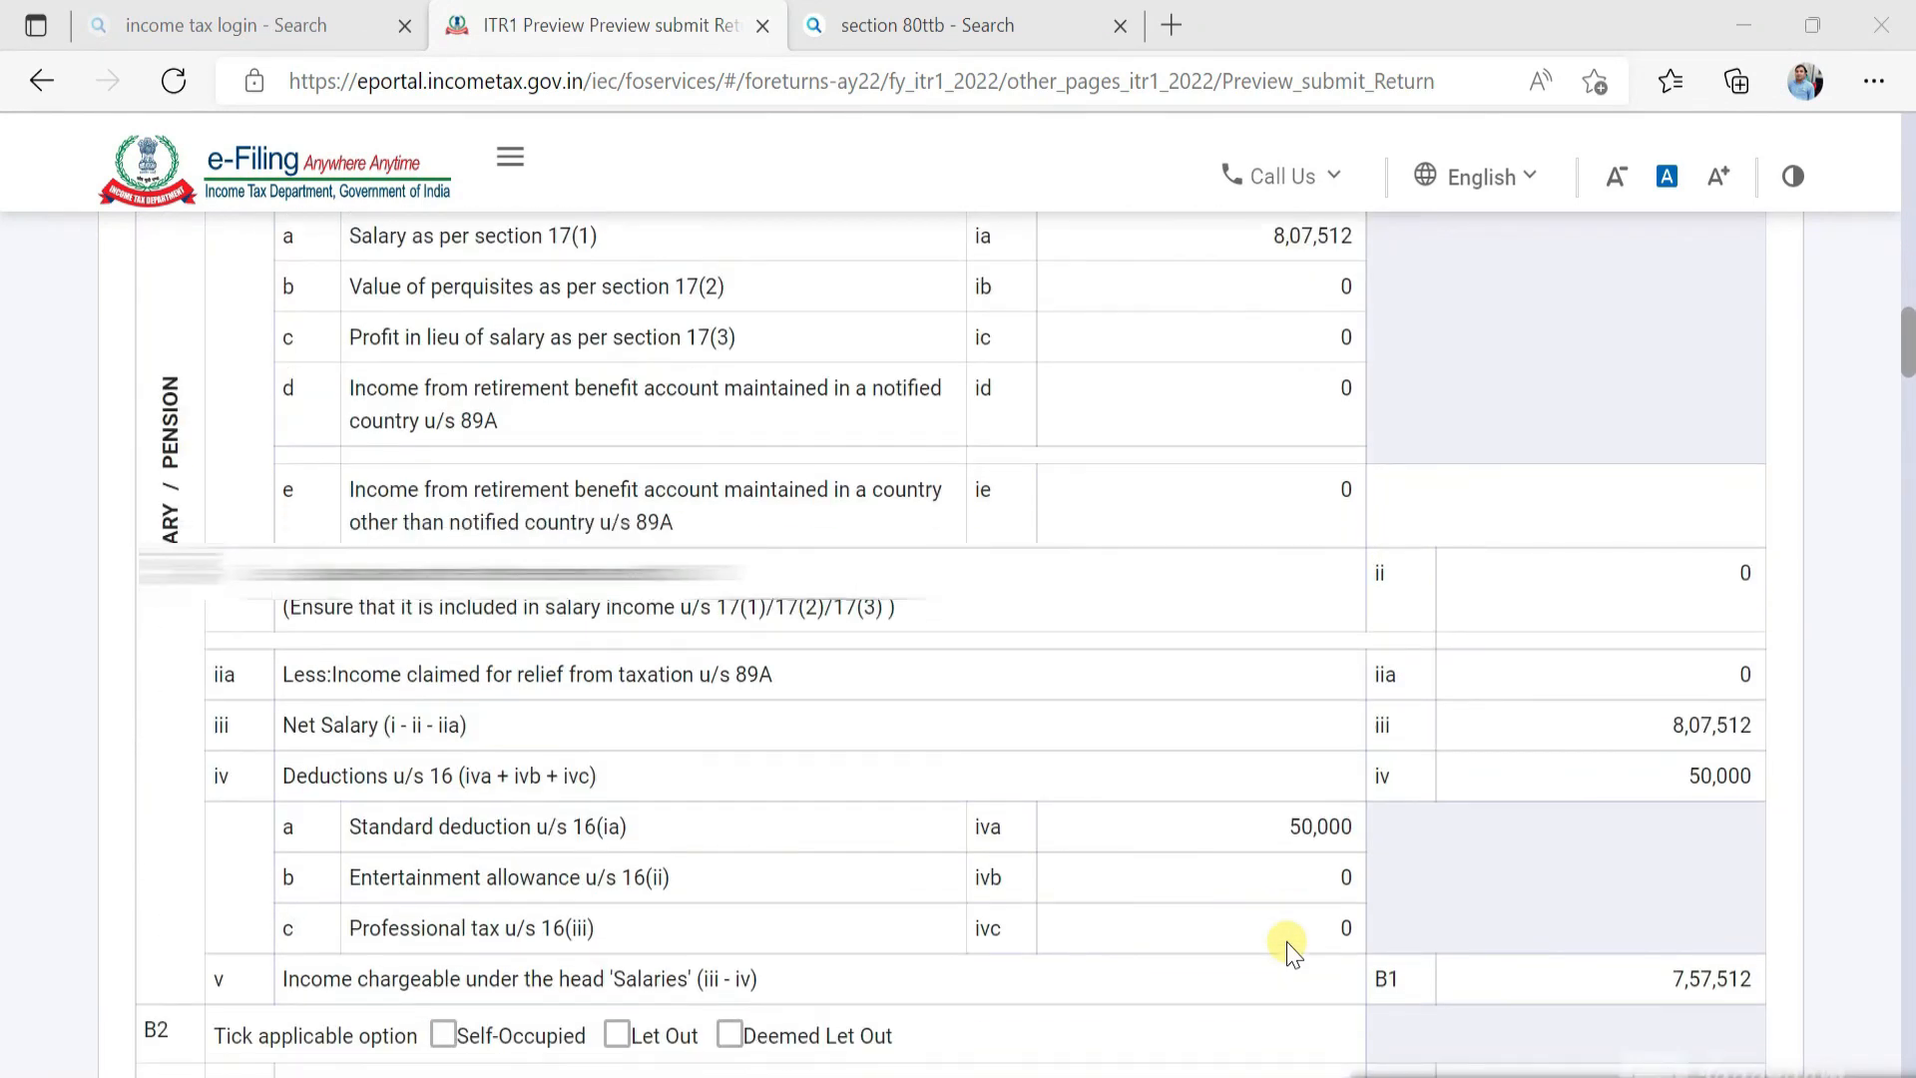
pyautogui.scroll(-12, 1292, 953)
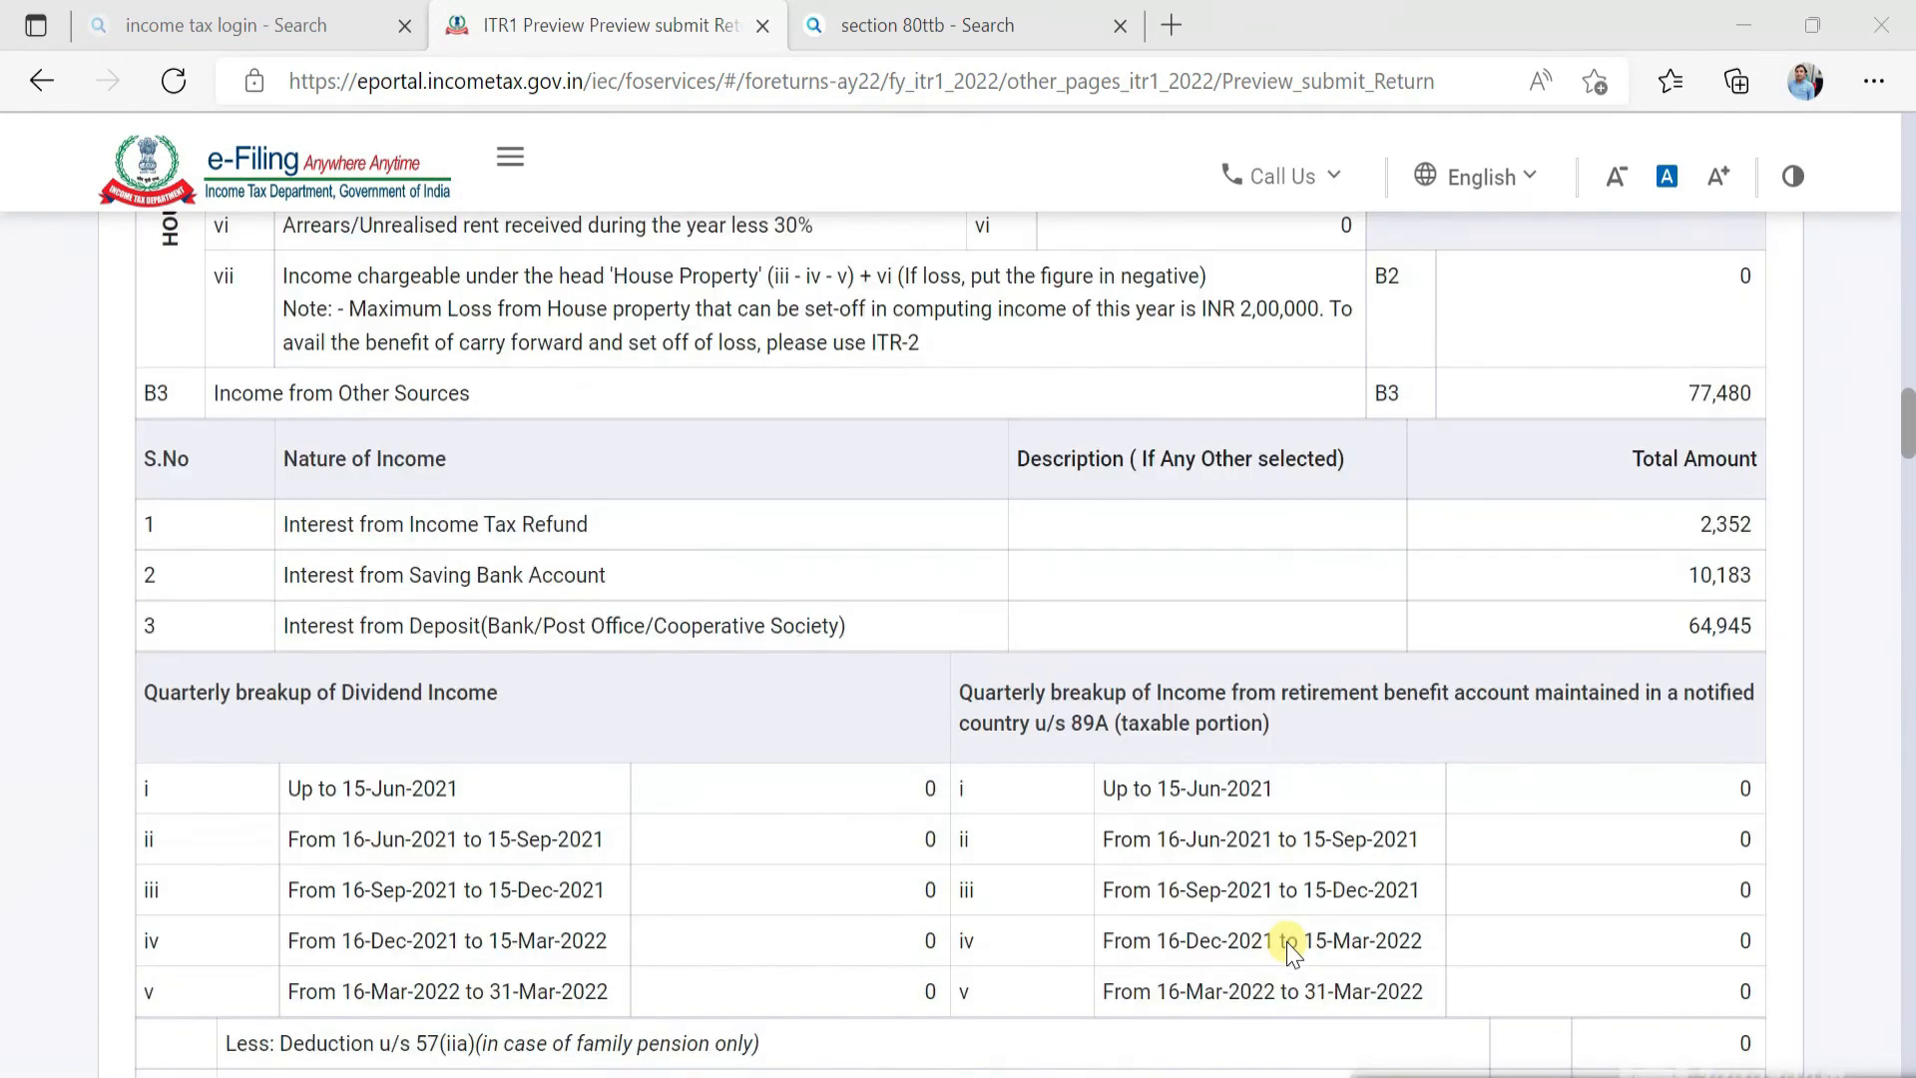
pyautogui.scroll(-12, 1292, 953)
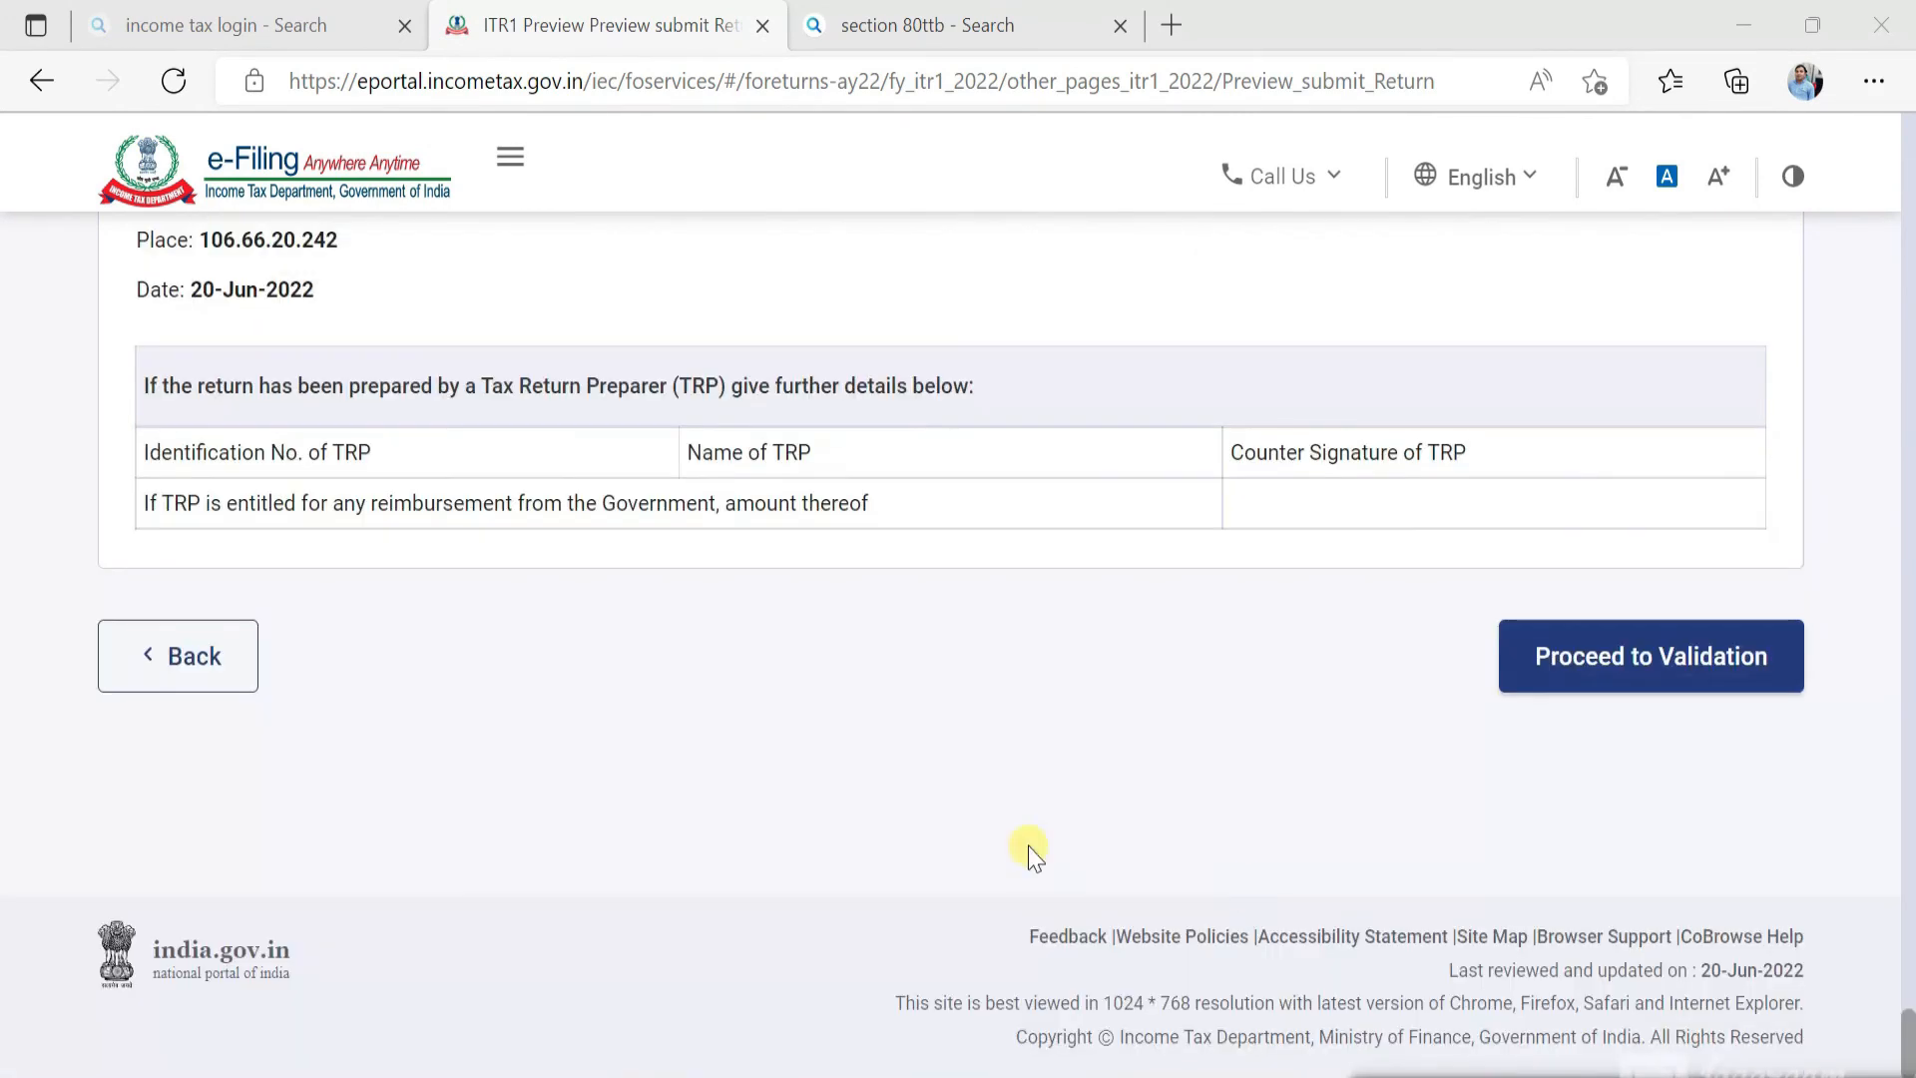
pyautogui.click(1658, 674)
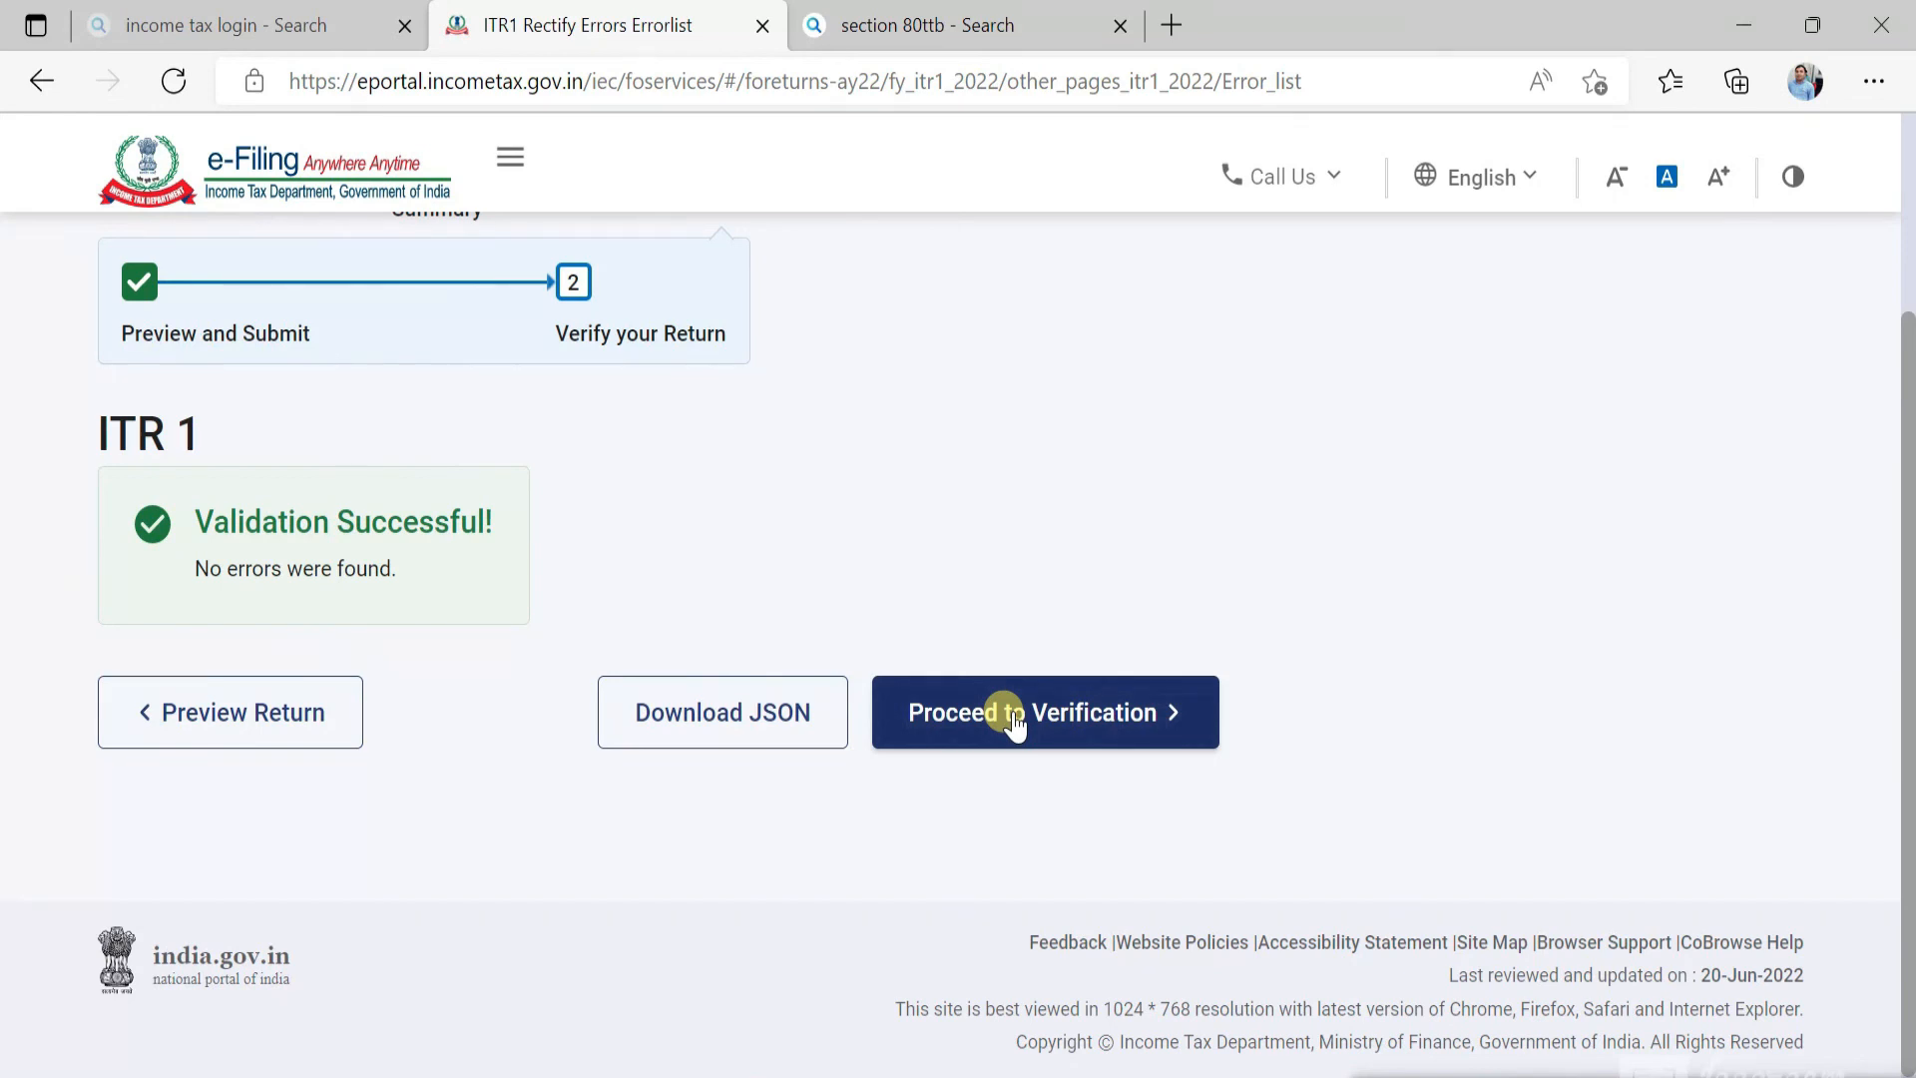
# Proceed from the validated return to verification and continue with the e-Verify Now method.
pyautogui.click(1015, 723)
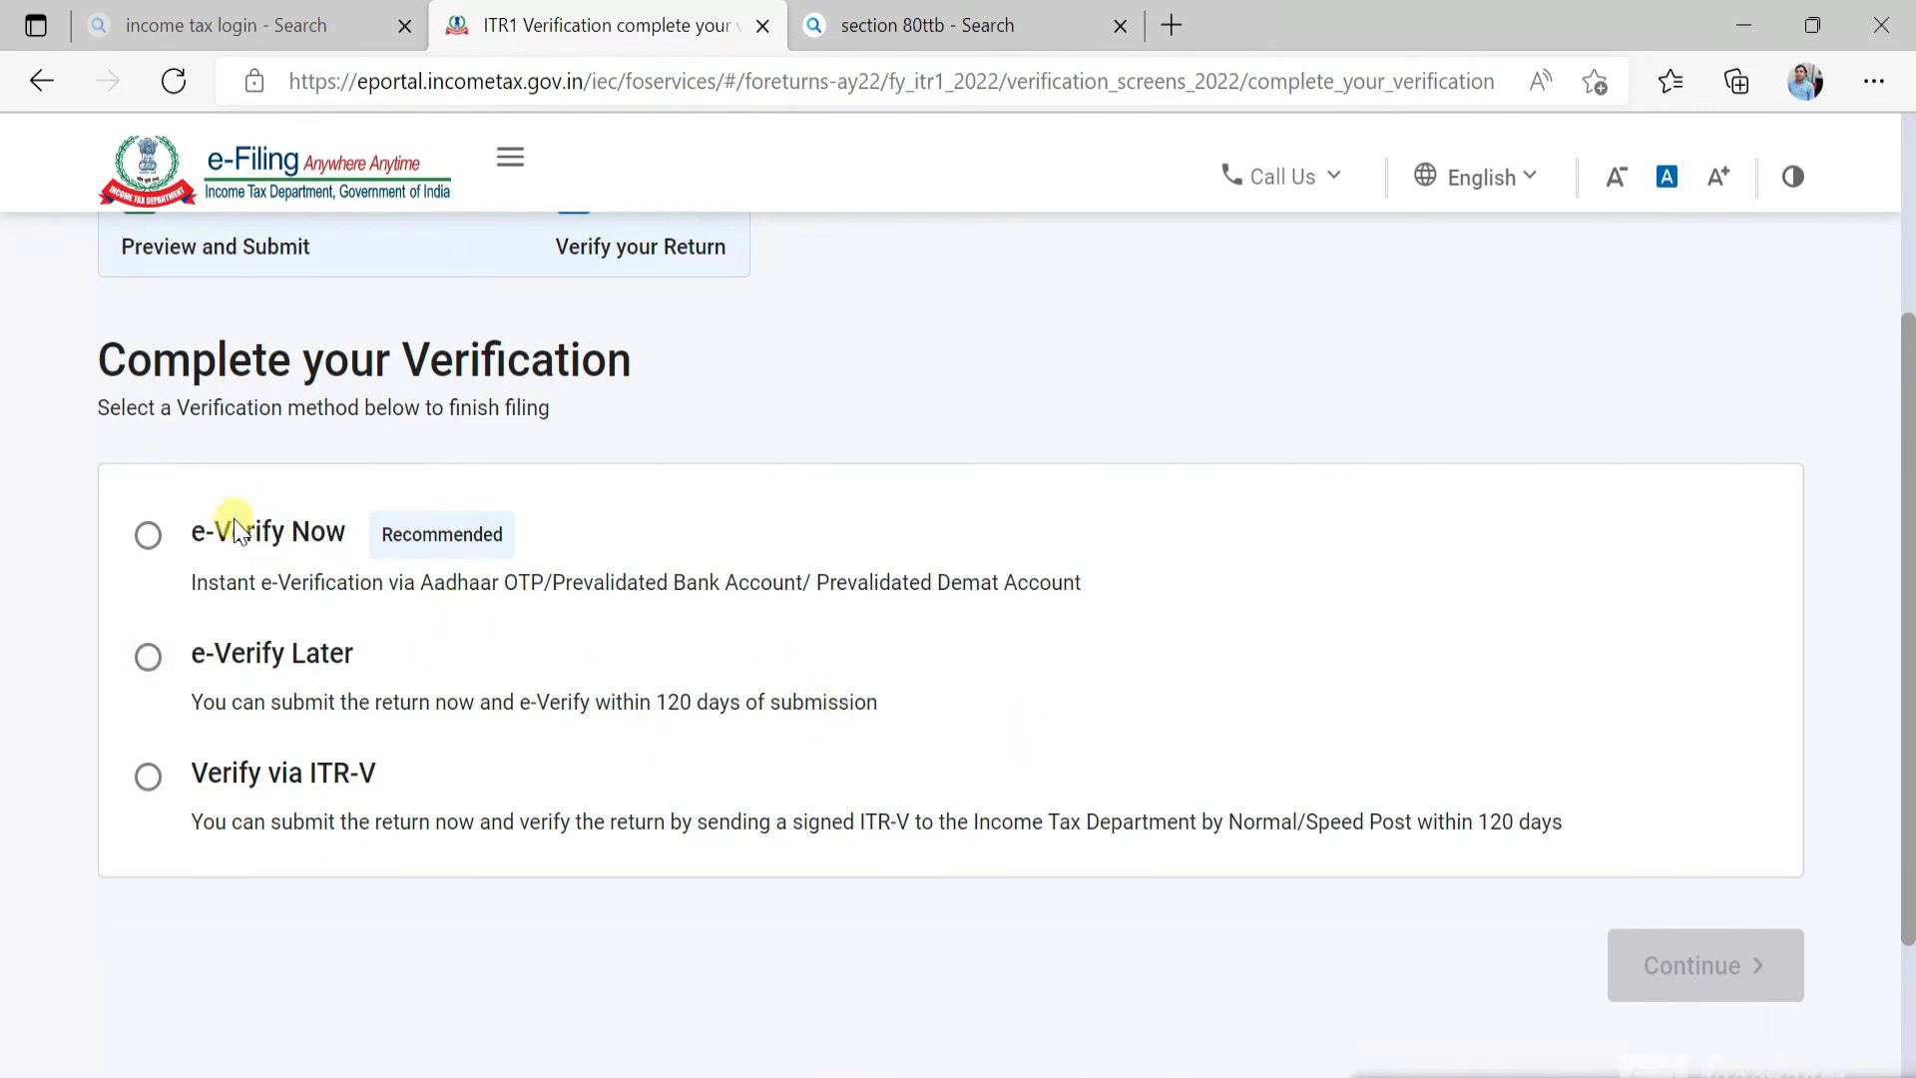
pyautogui.click(148, 539)
pyautogui.click(1712, 986)
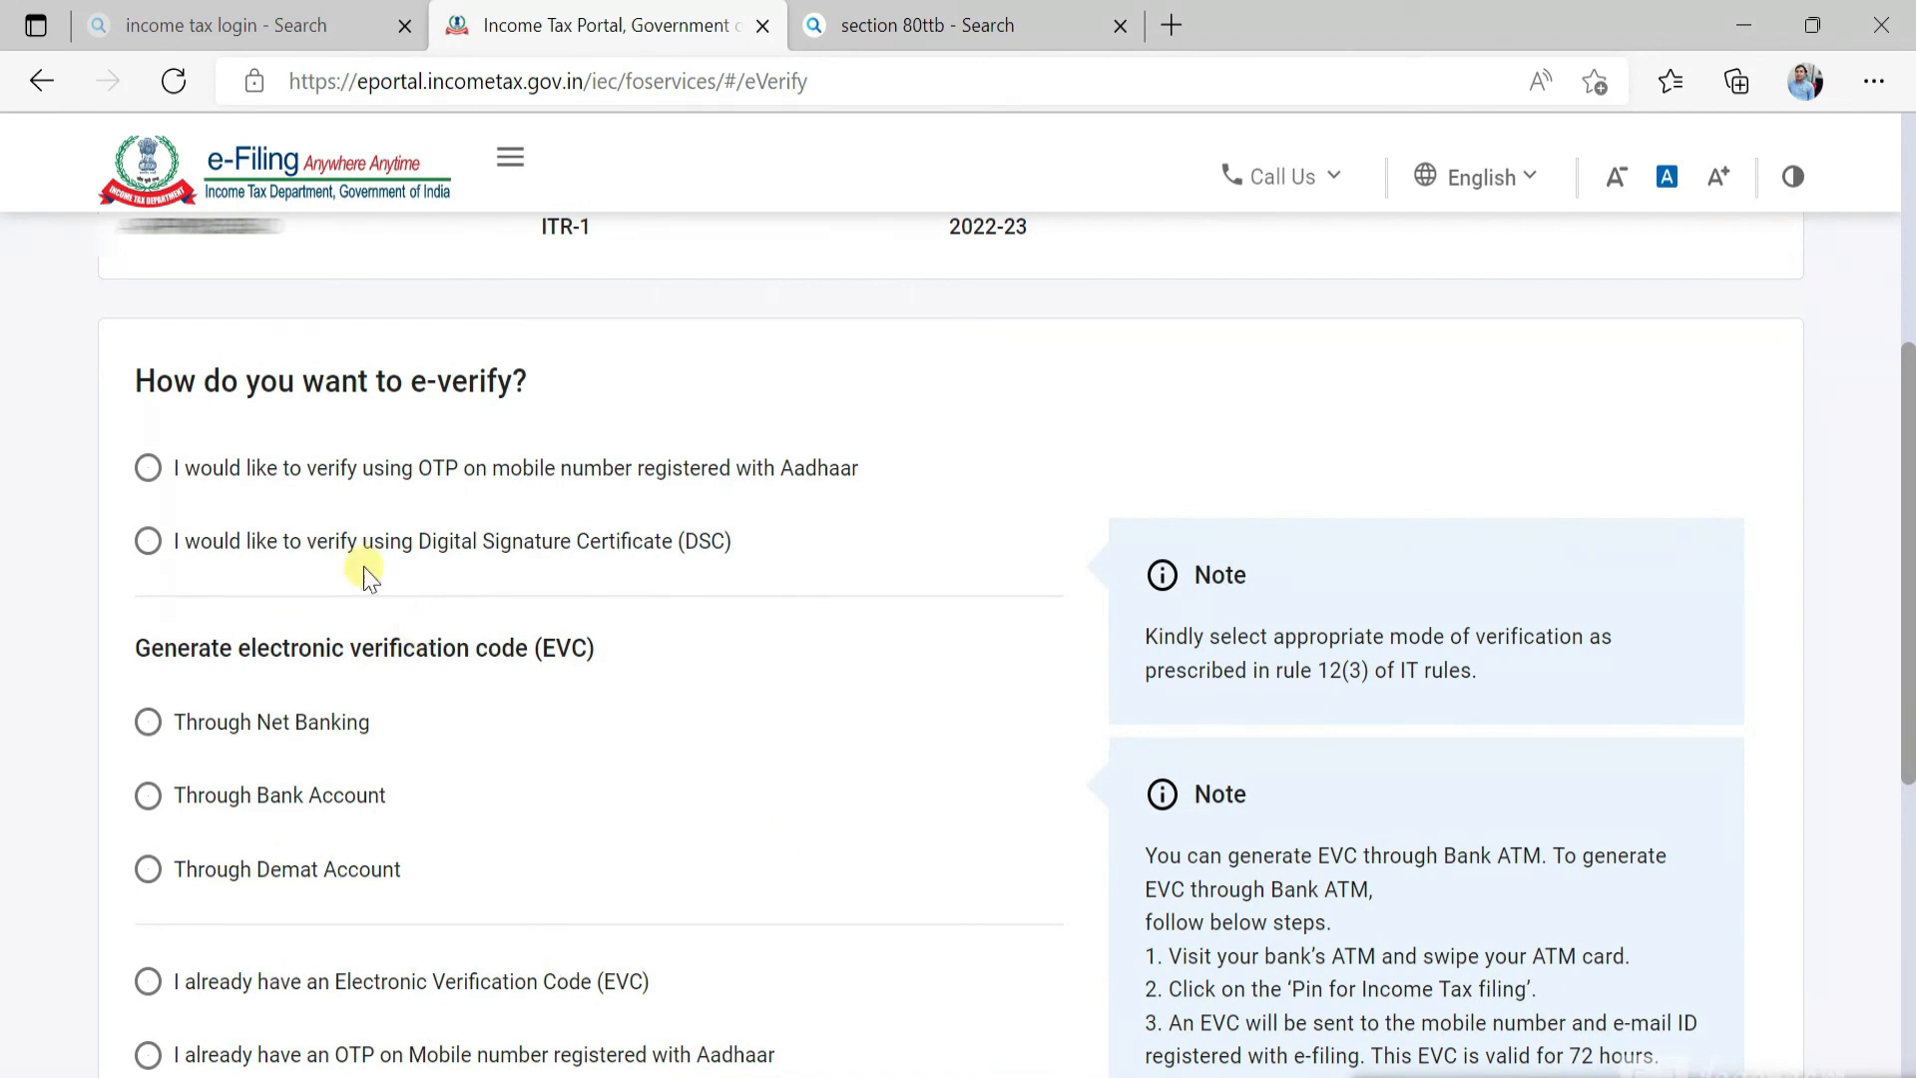
# Choose e-verification by OTP on the Aadhaar-registered mobile number, agree to validate the Aadhaar details, and generate the Aadhaar OTP.
pyautogui.click(148, 471)
pyautogui.scroll(-5, 938, 769)
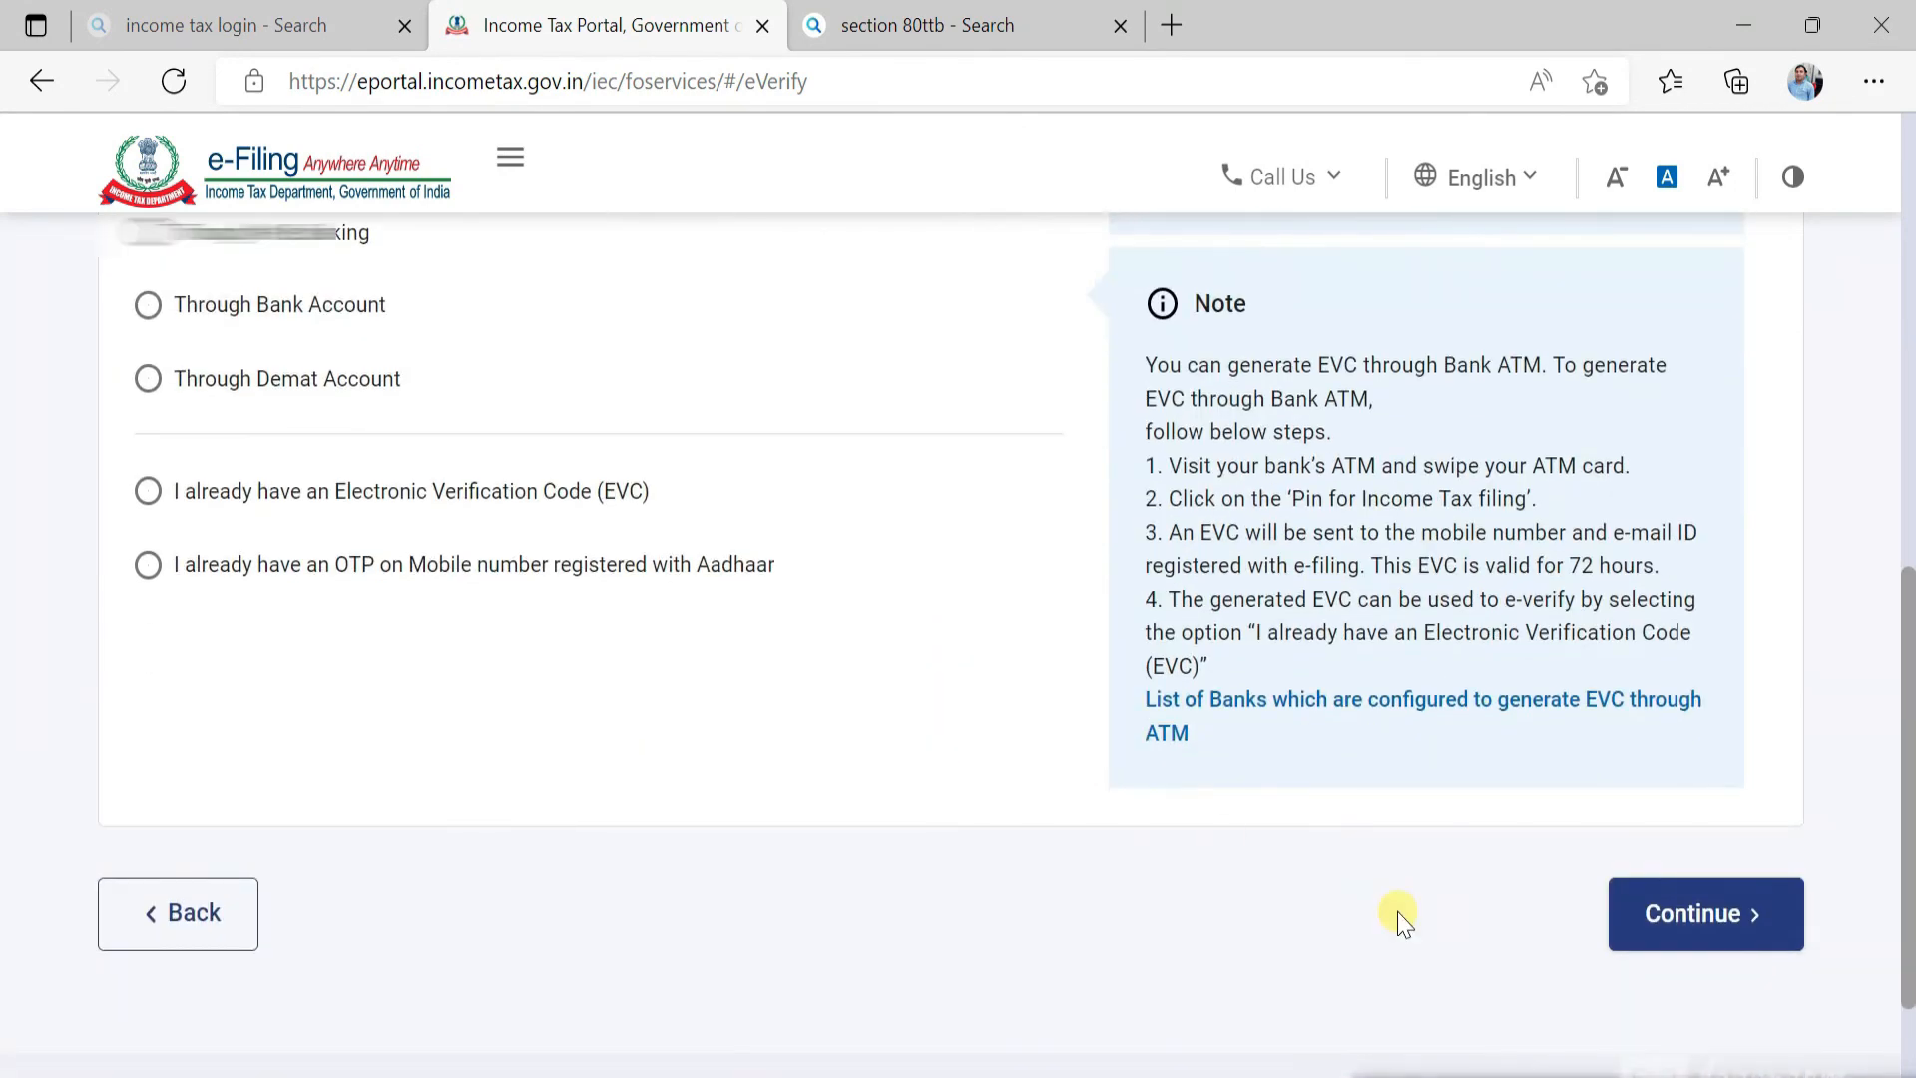
pyautogui.click(1690, 916)
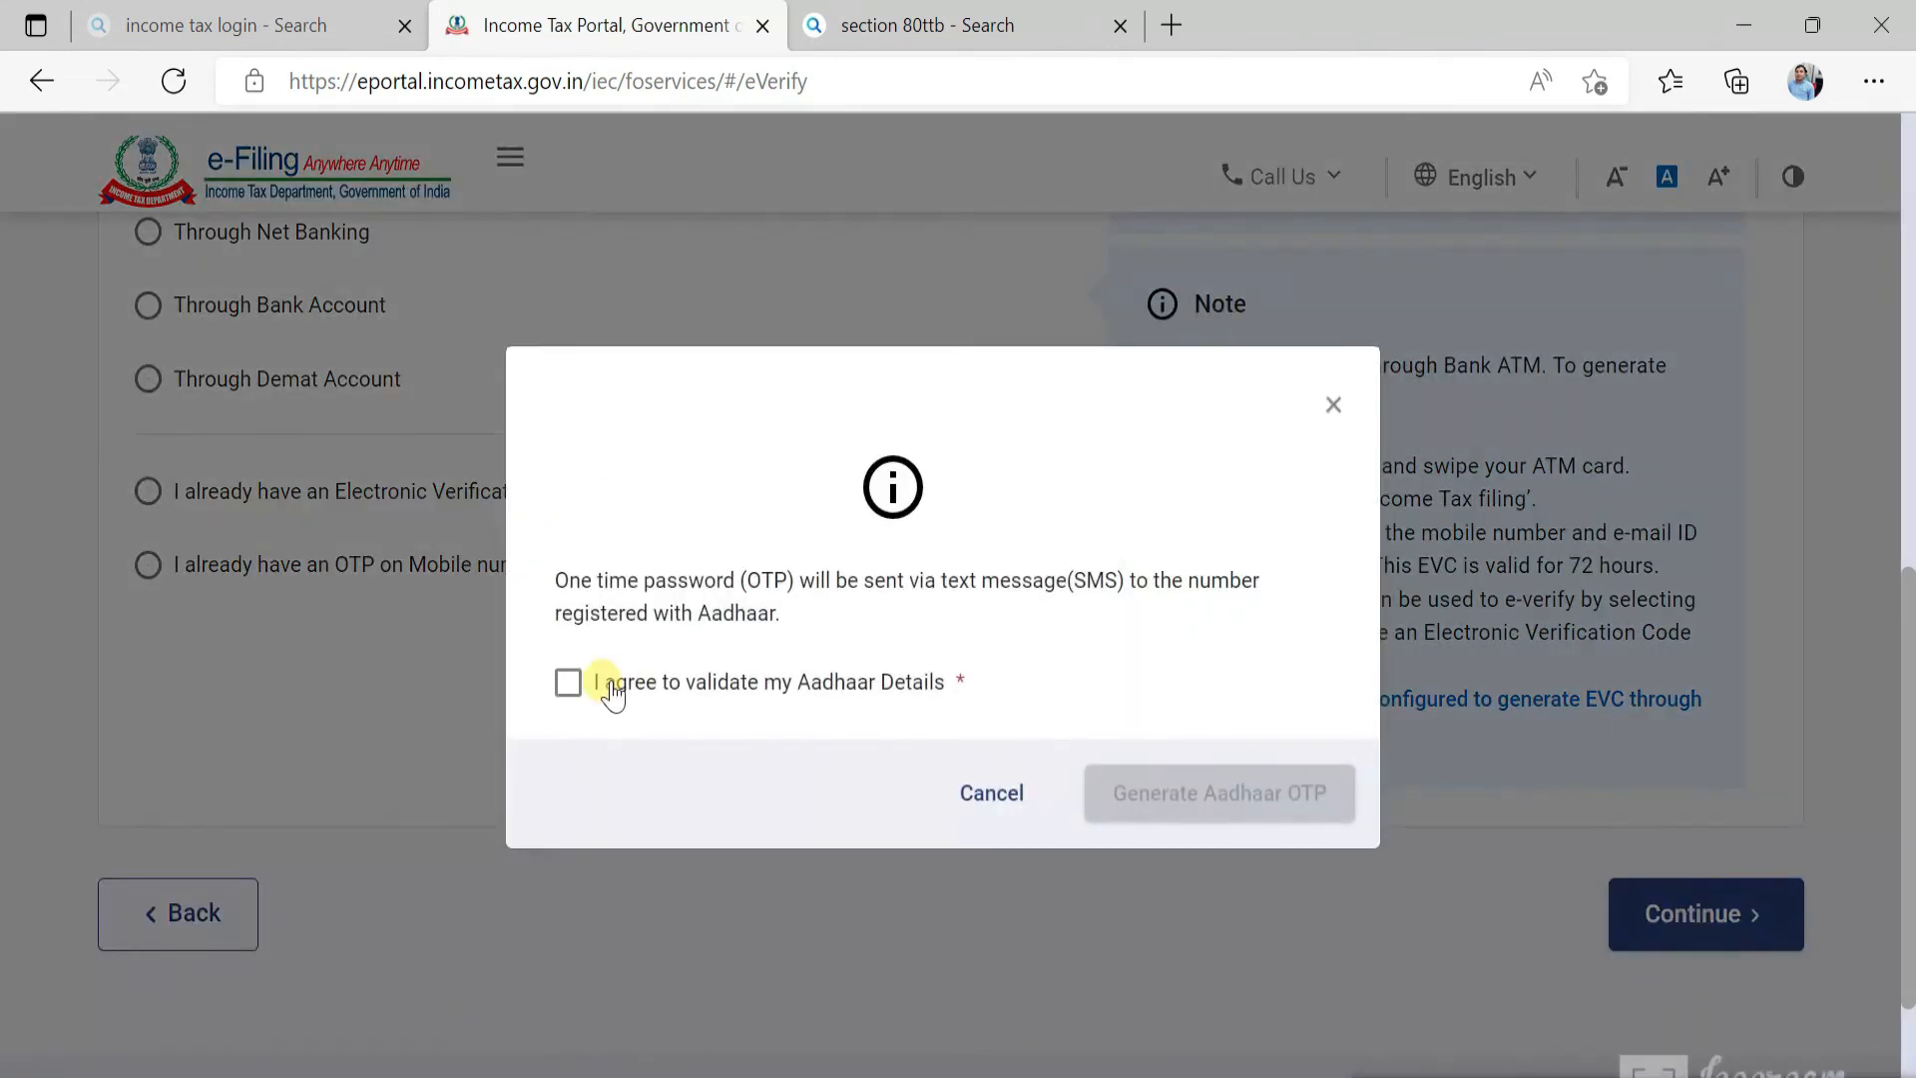
pyautogui.click(568, 682)
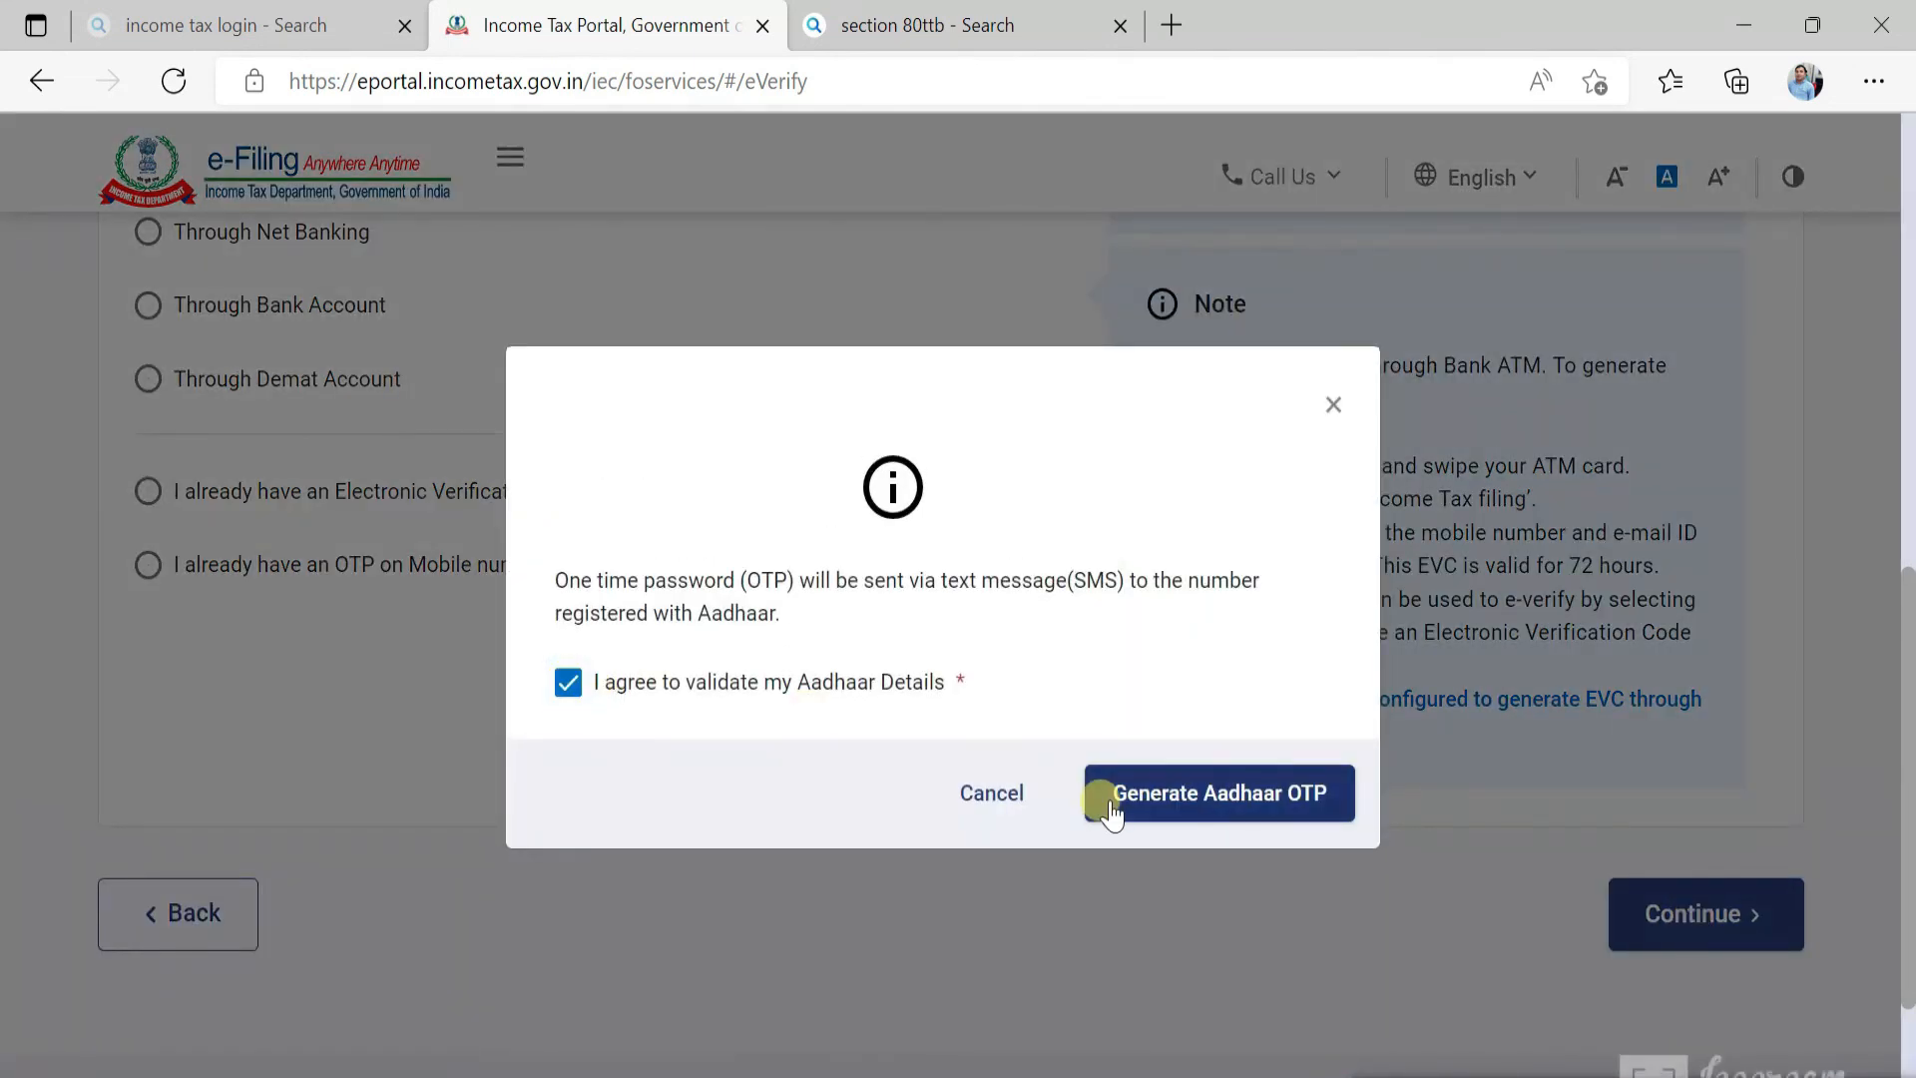
pyautogui.click(1186, 814)
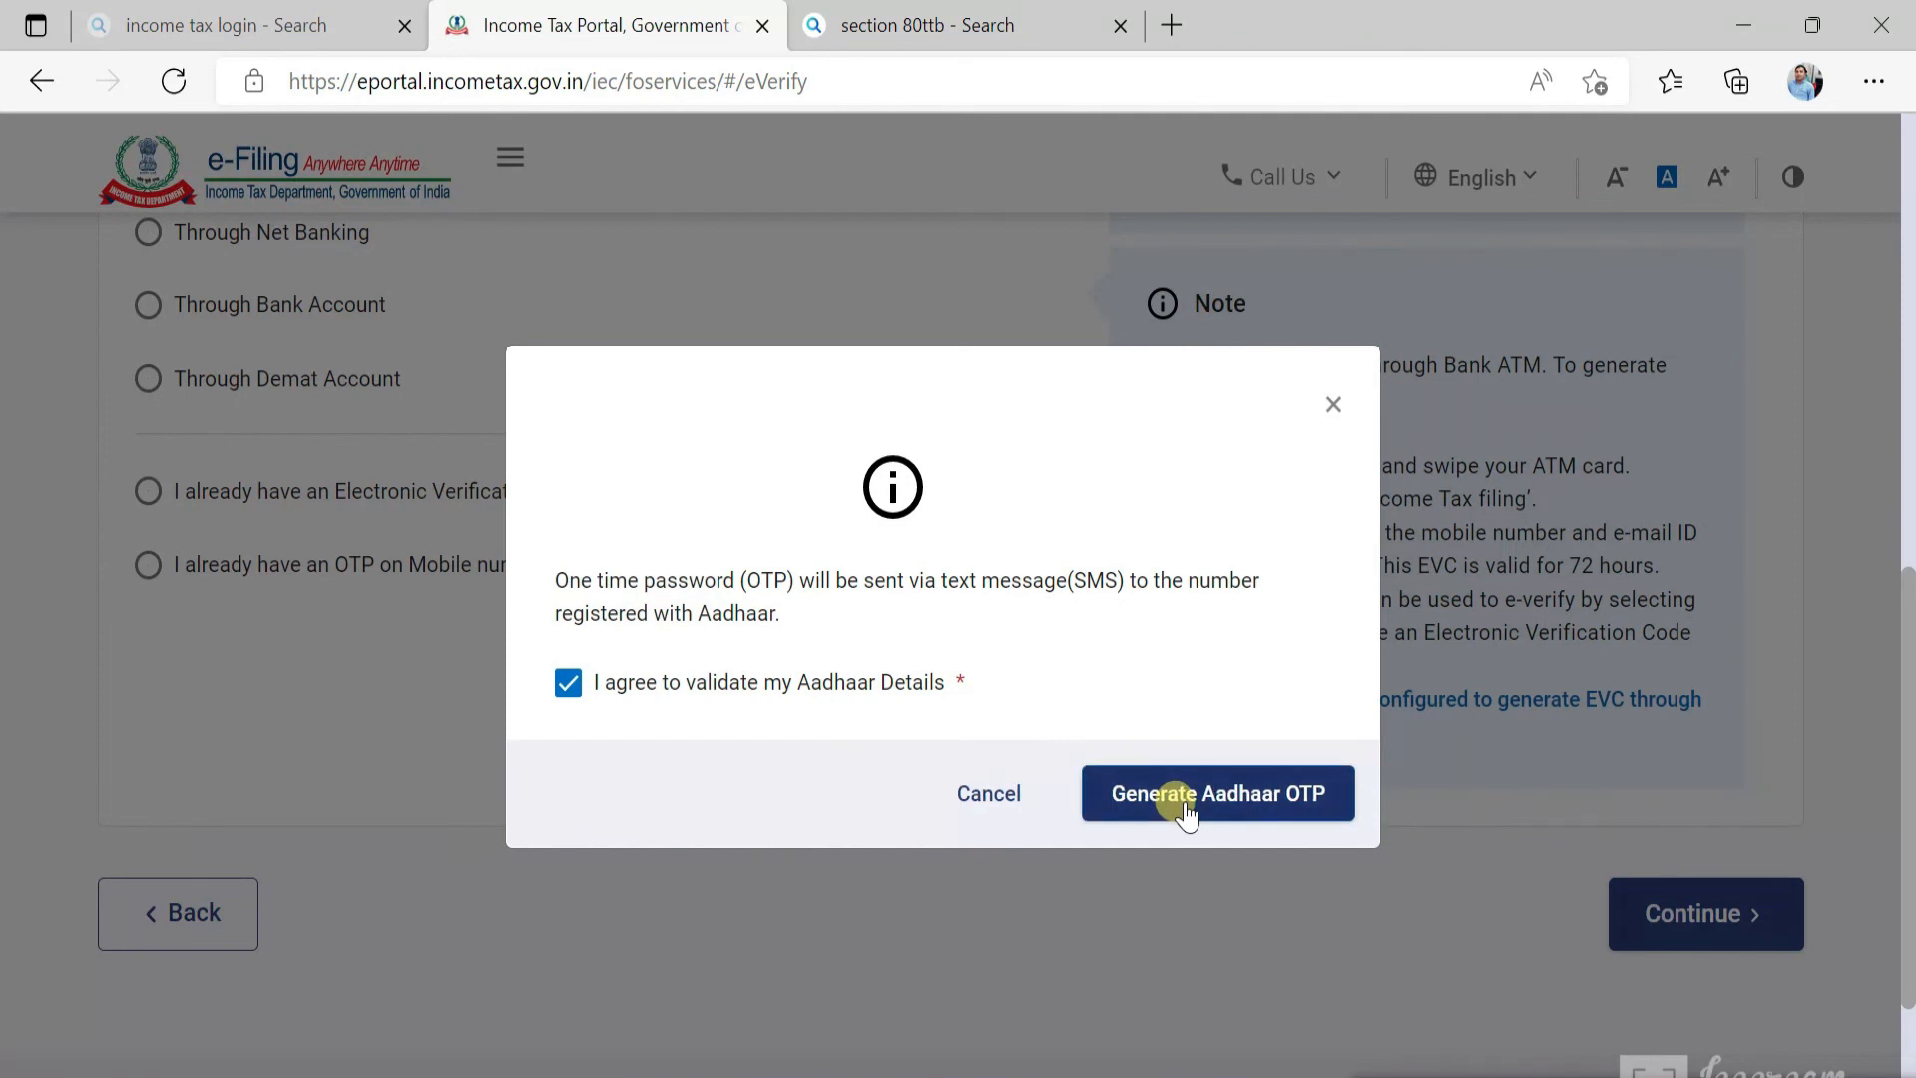